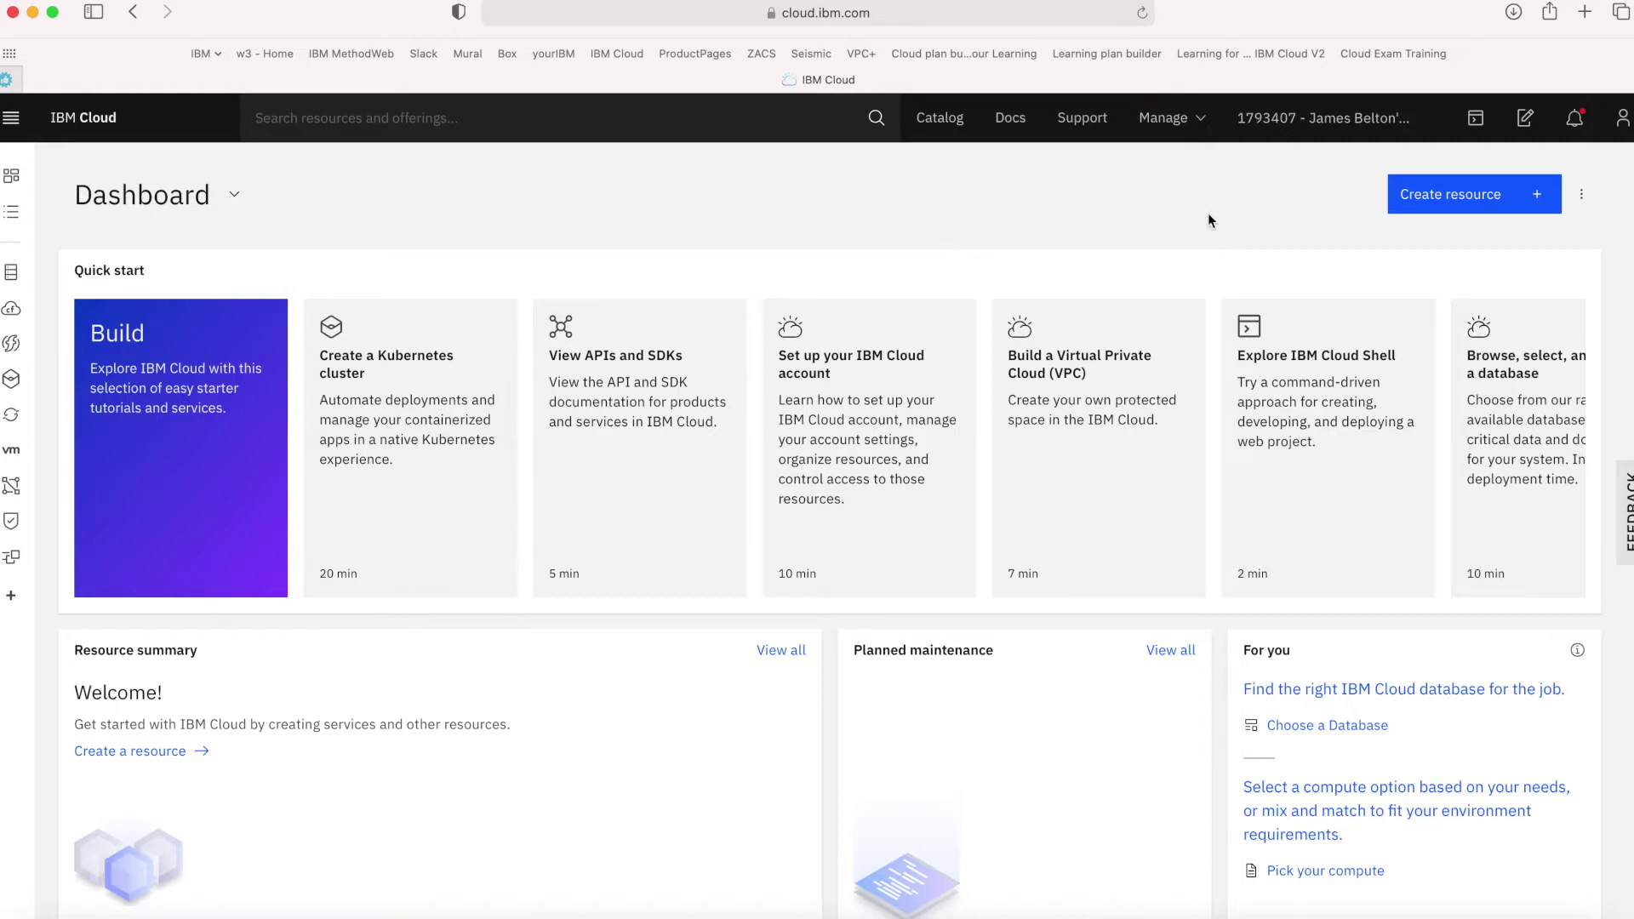
Open the Billing and usage page showing £0.00 spending and the December 2020 billing period
{"action": "left_click", "coordinate": [1195, 118]}
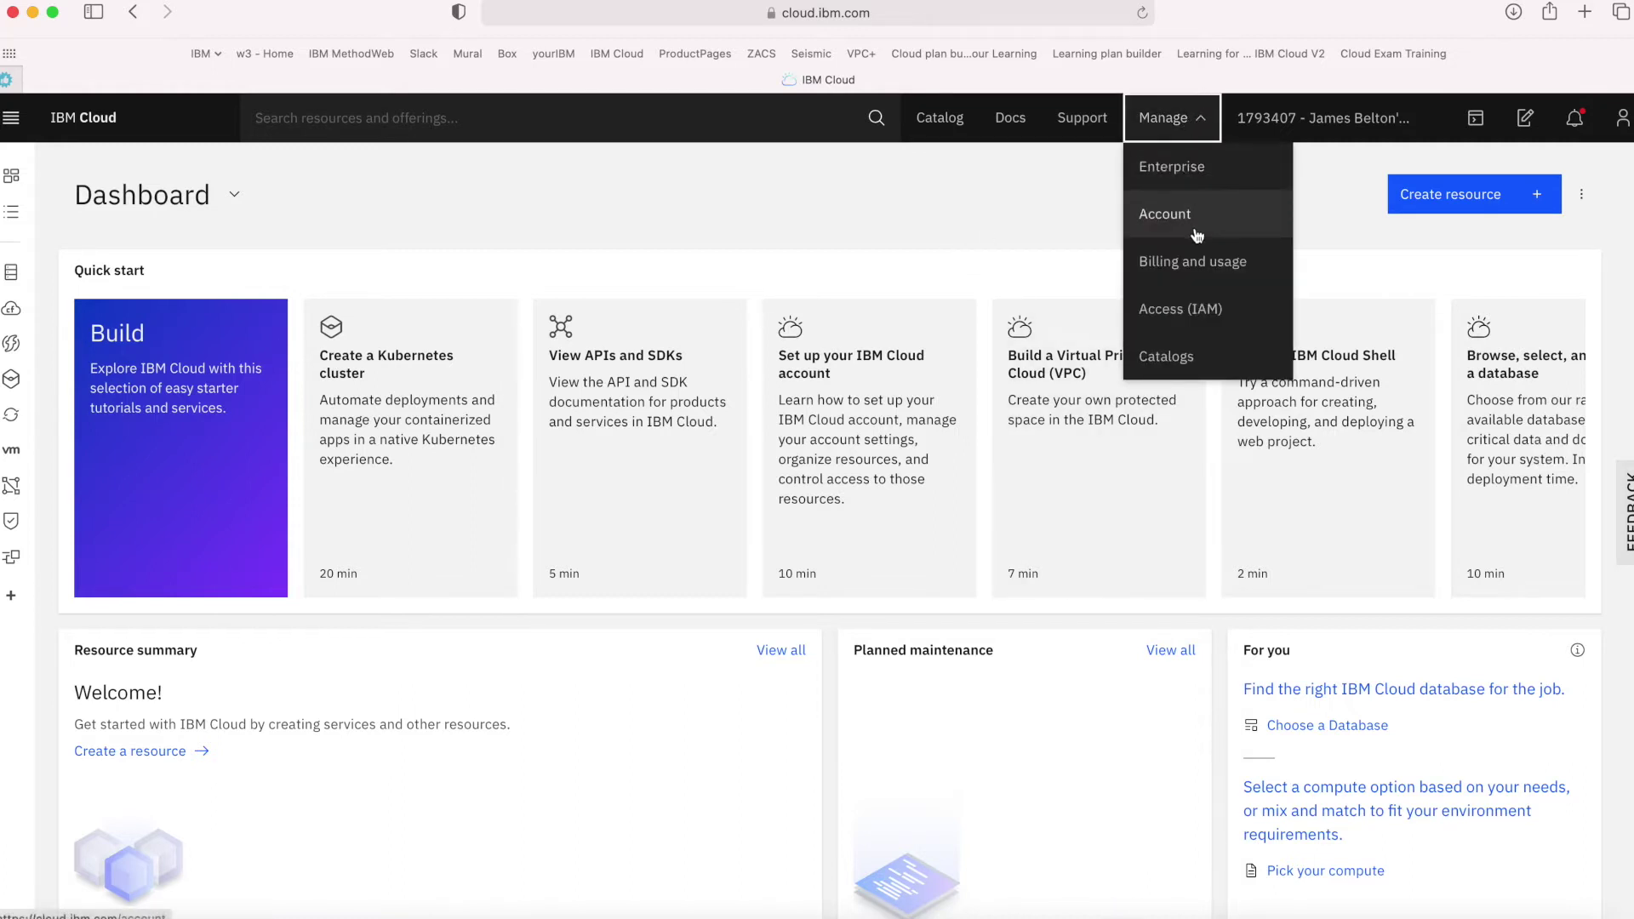
{"action": "left_click", "coordinate": [1182, 264]}
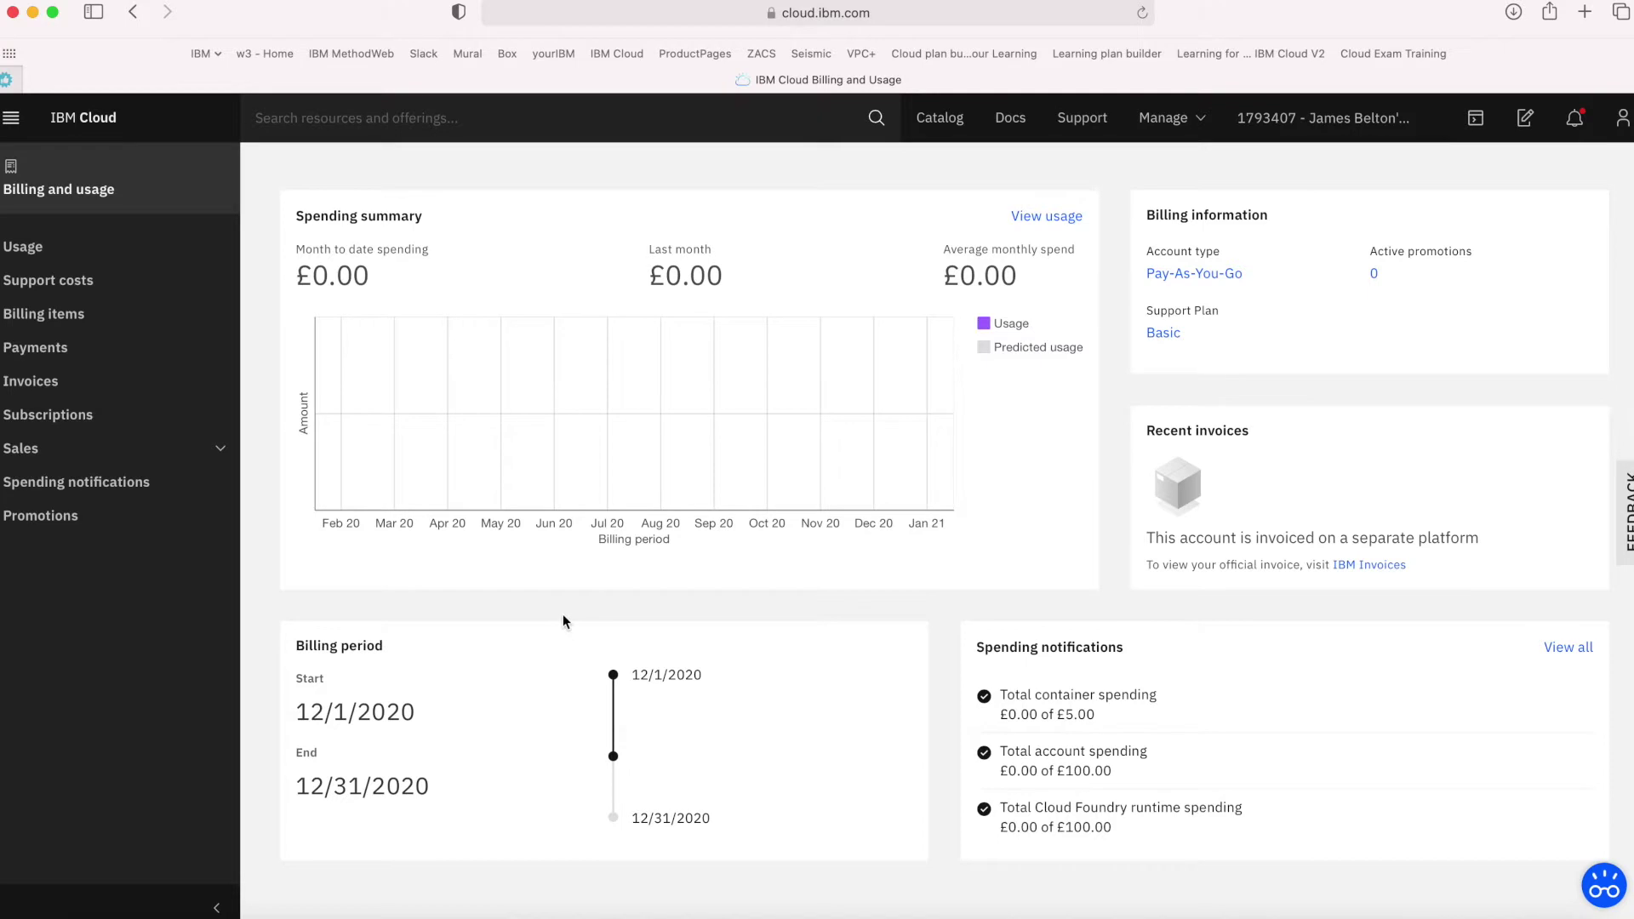
Enable the total account, Cloud Foundry runtime and total service spending notifications
{"action": "left_click", "coordinate": [57, 492]}
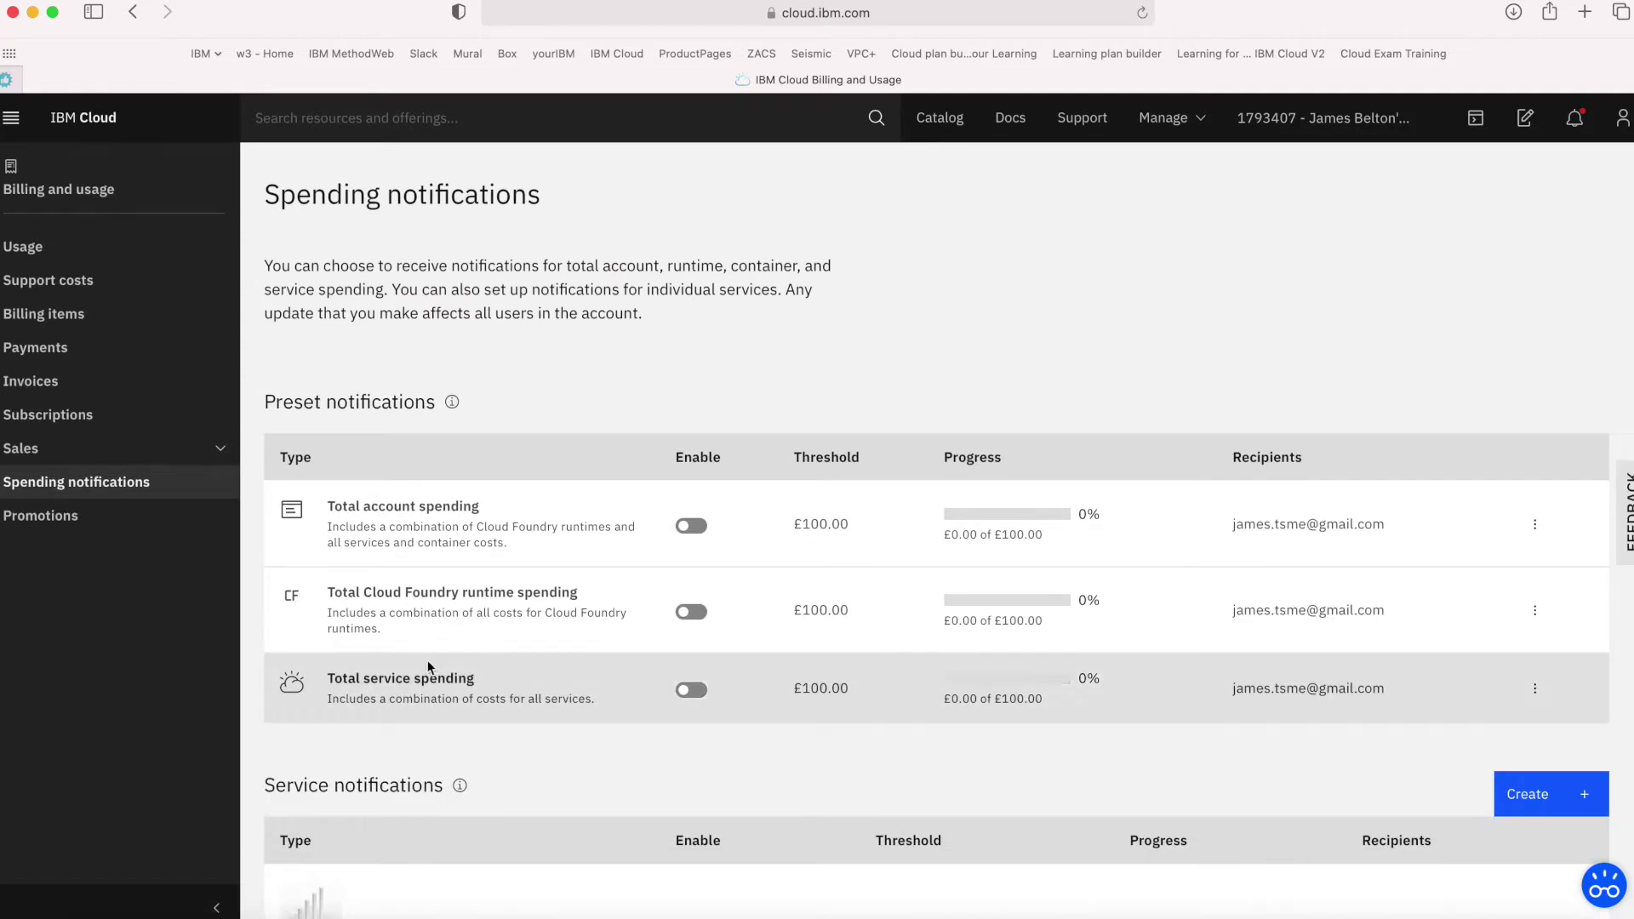
{"action": "scroll", "coordinate": [431, 670], "scroll_direction": "down", "scroll_amount": 1}
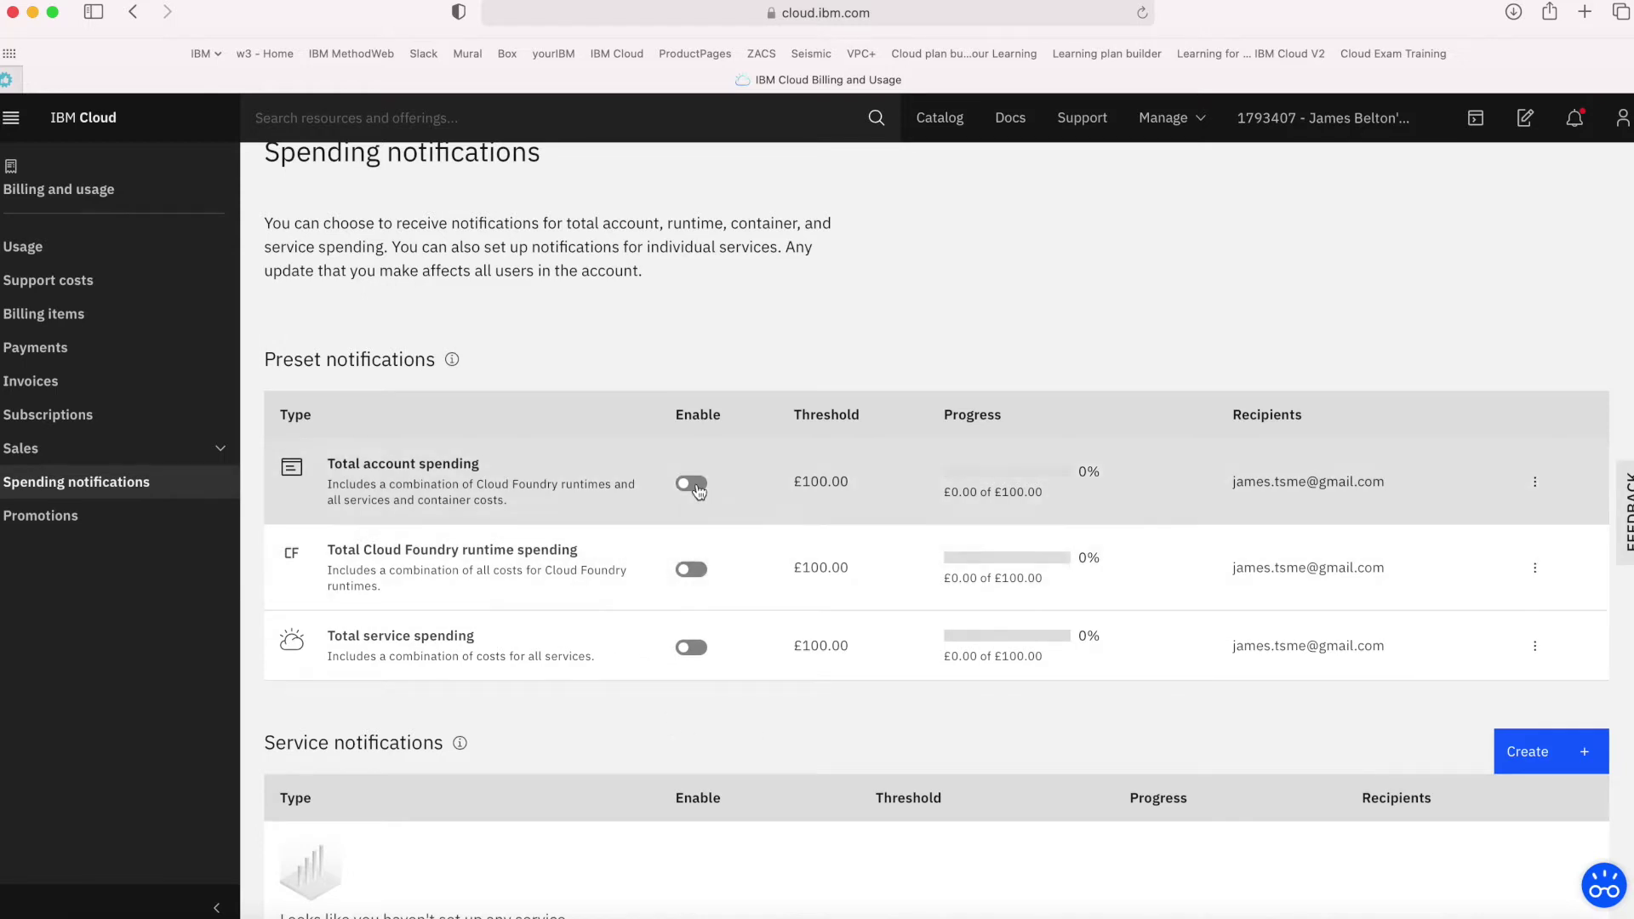
{"action": "left_click", "coordinate": [694, 484]}
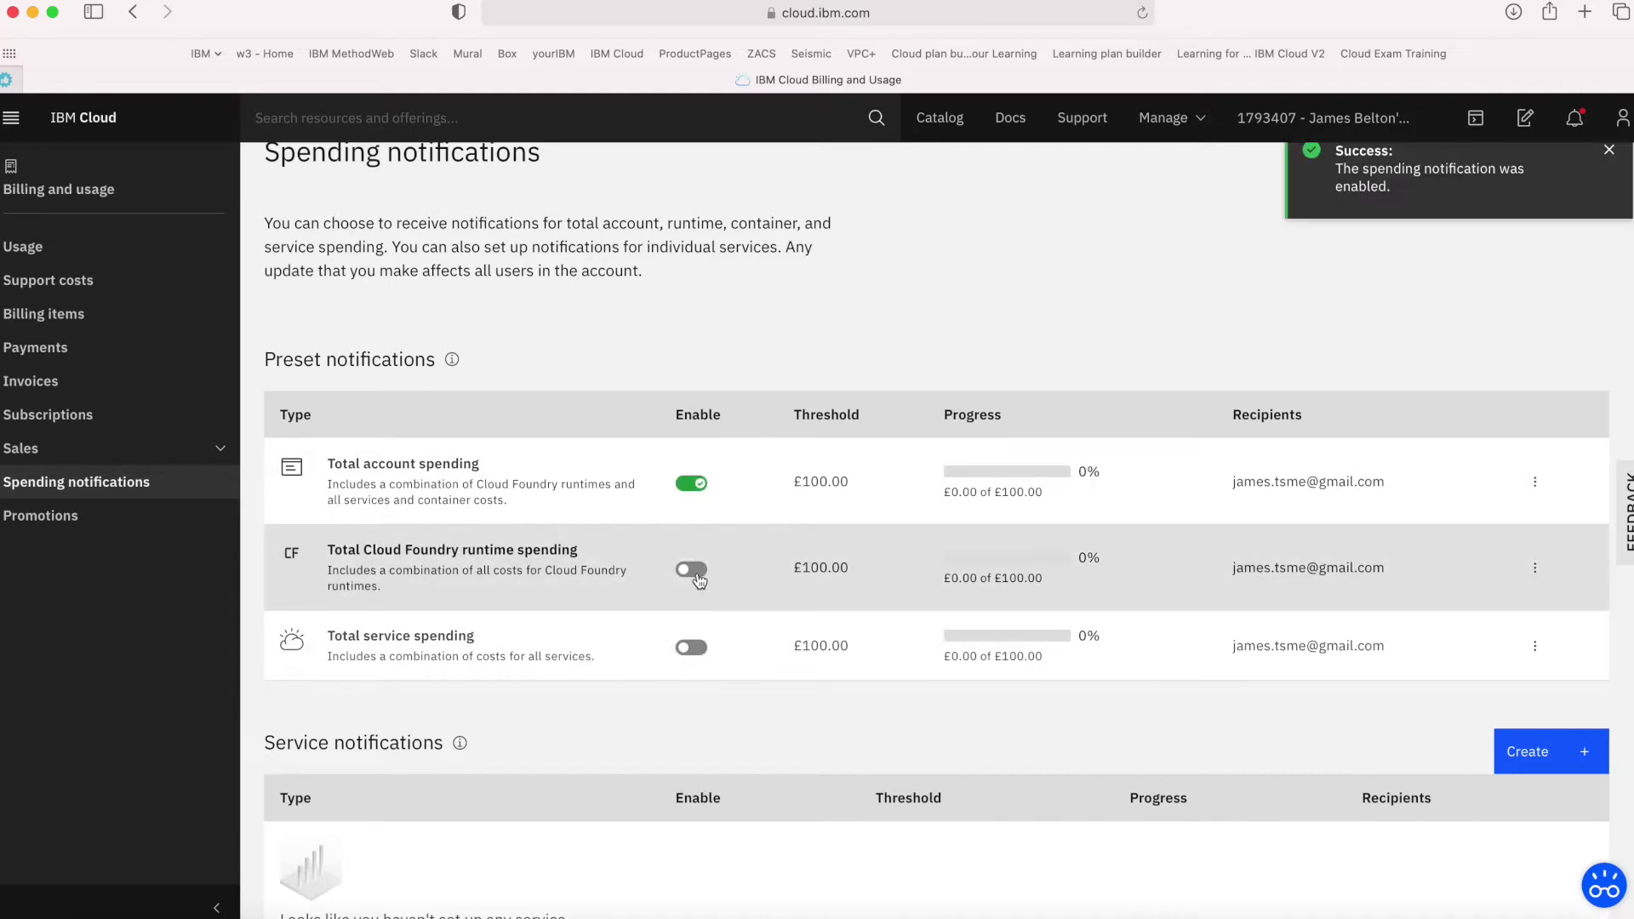
{"action": "left_click", "coordinate": [695, 571]}
{"action": "left_click", "coordinate": [698, 648]}
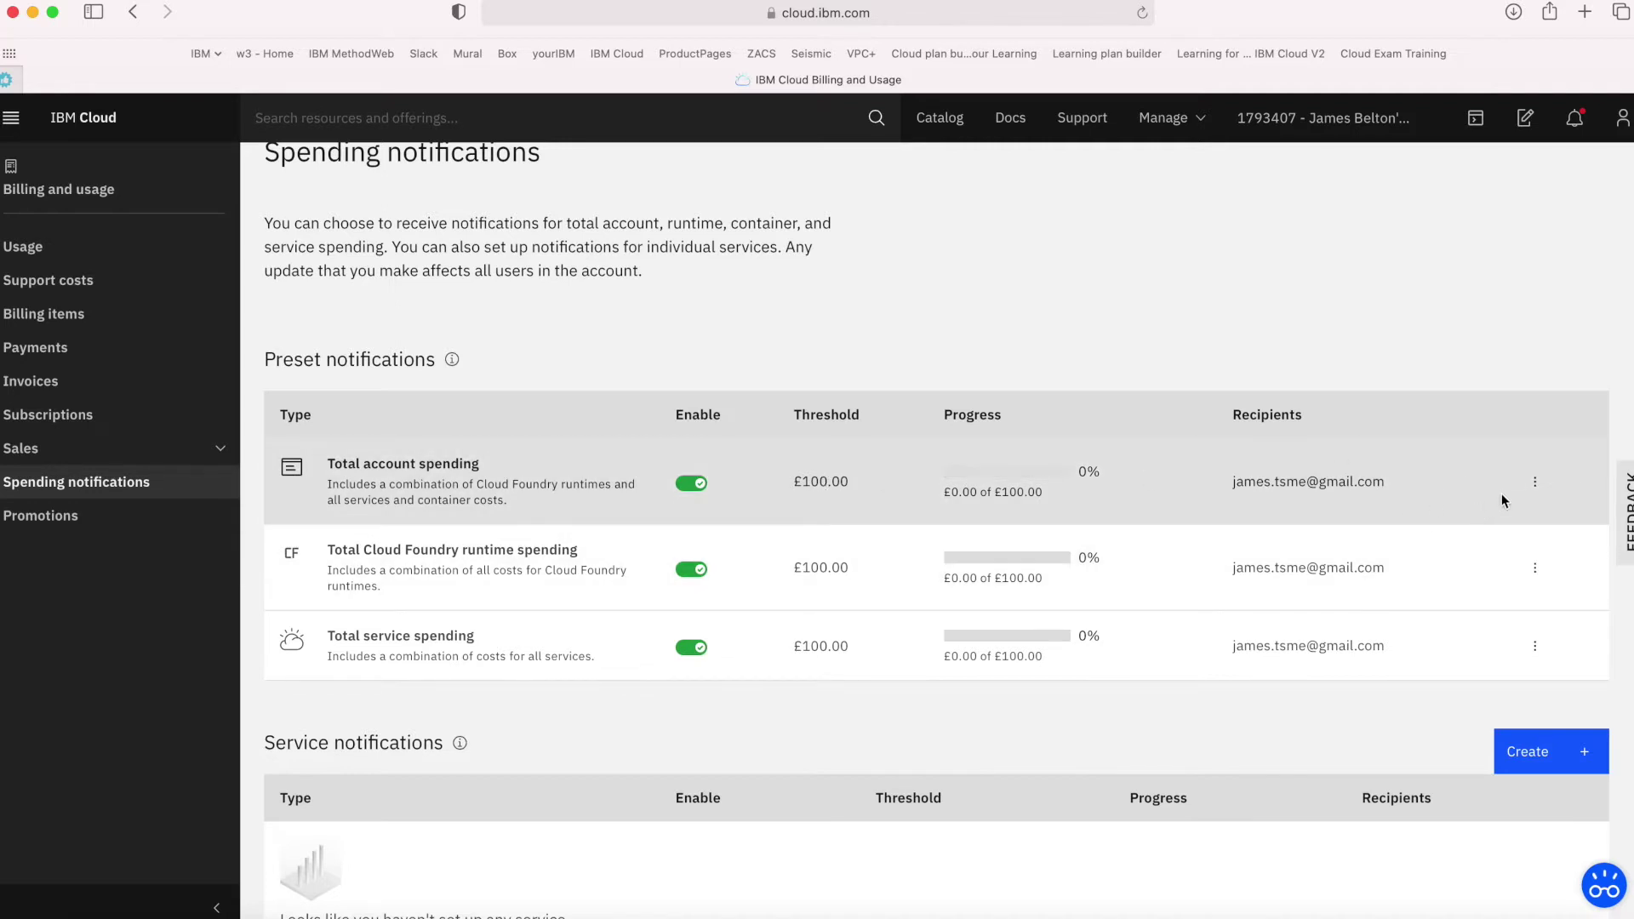
Lower the total account spending notification threshold from £100 to £5
{"action": "left_click", "coordinate": [1535, 482]}
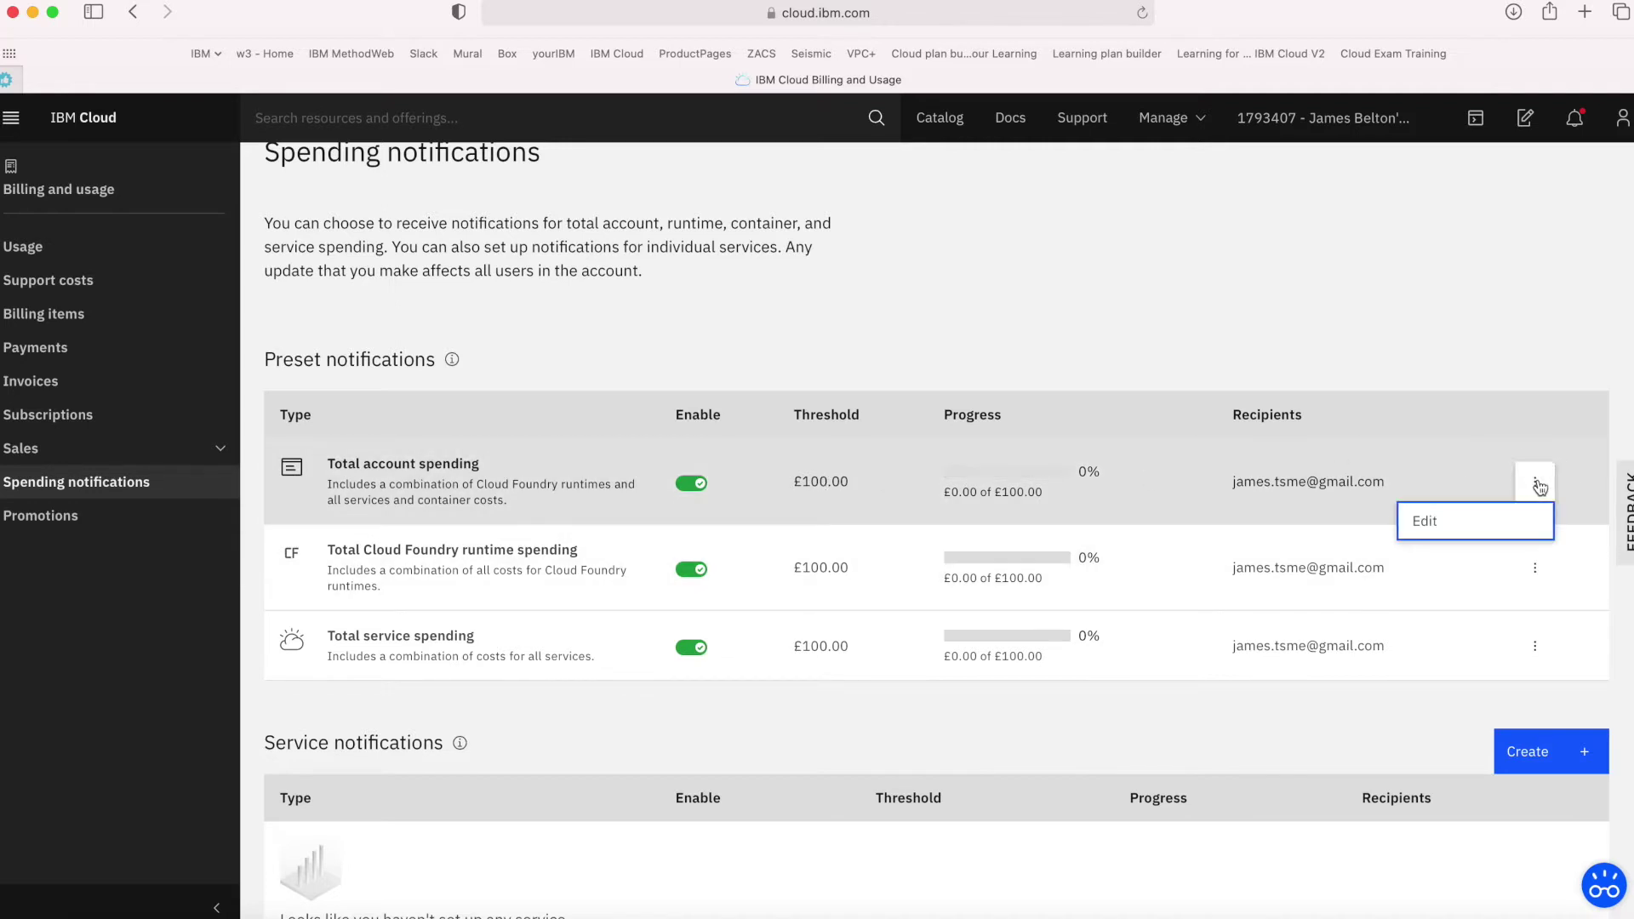
{"action": "left_click", "coordinate": [1432, 528]}
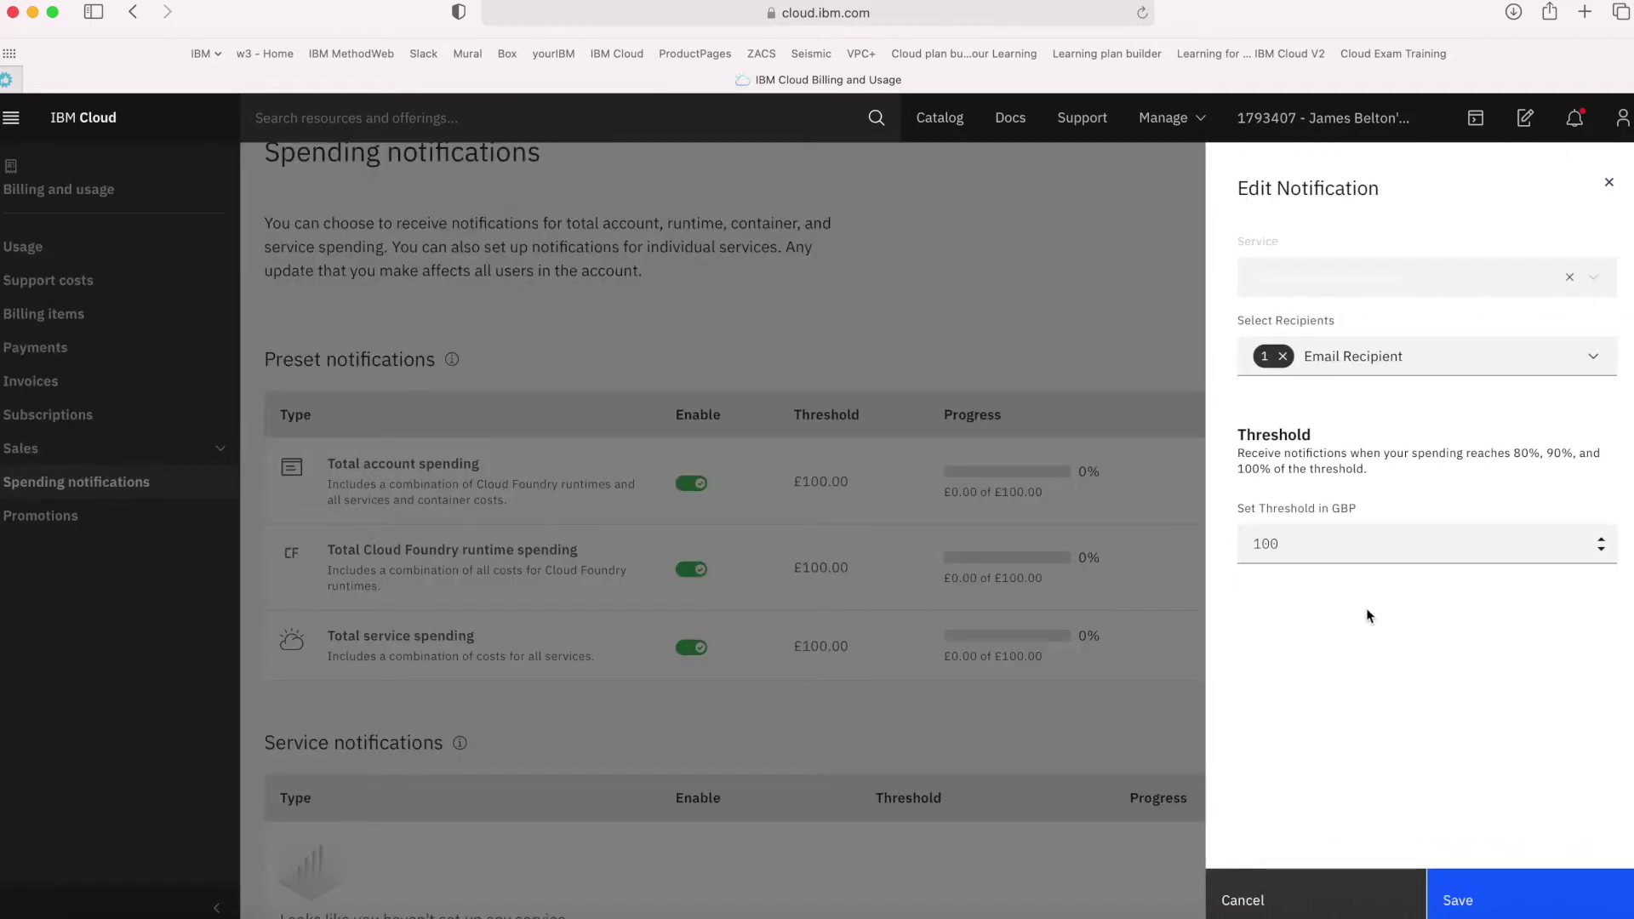
{"action": "left_click", "coordinate": [1296, 542]}
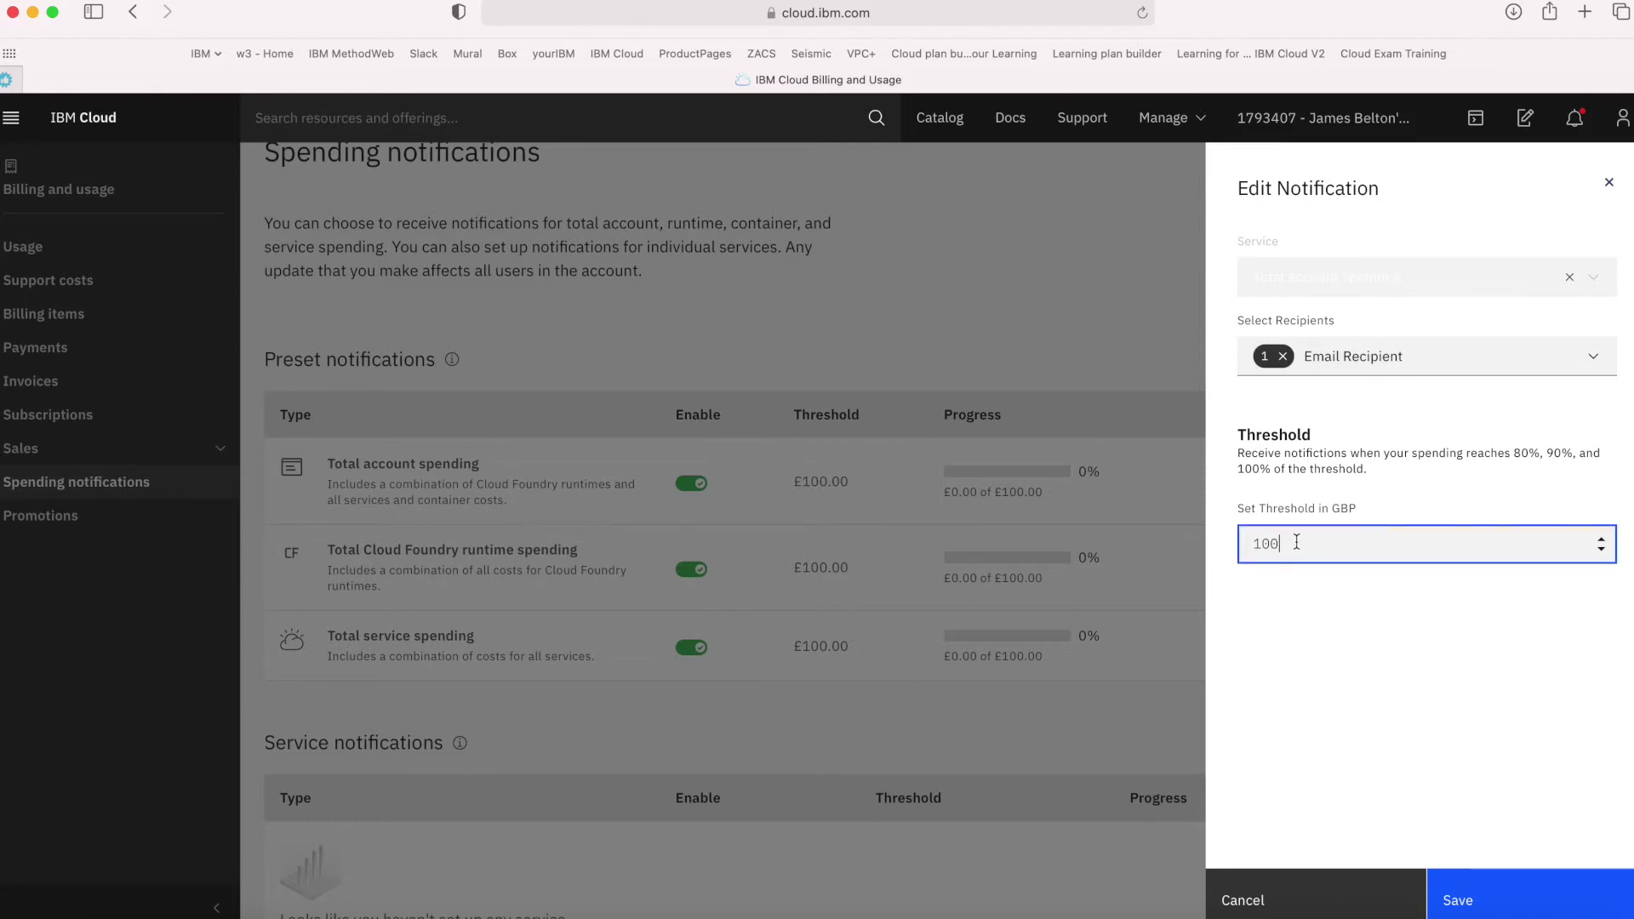
{"action": "key", "text": "BackSpace"}
{"action": "key", "text": "BackSpace"}
{"action": "key", "text": "BackSpace"}
{"action": "type", "text": "5"}
{"action": "left_click", "coordinate": [1578, 688]}
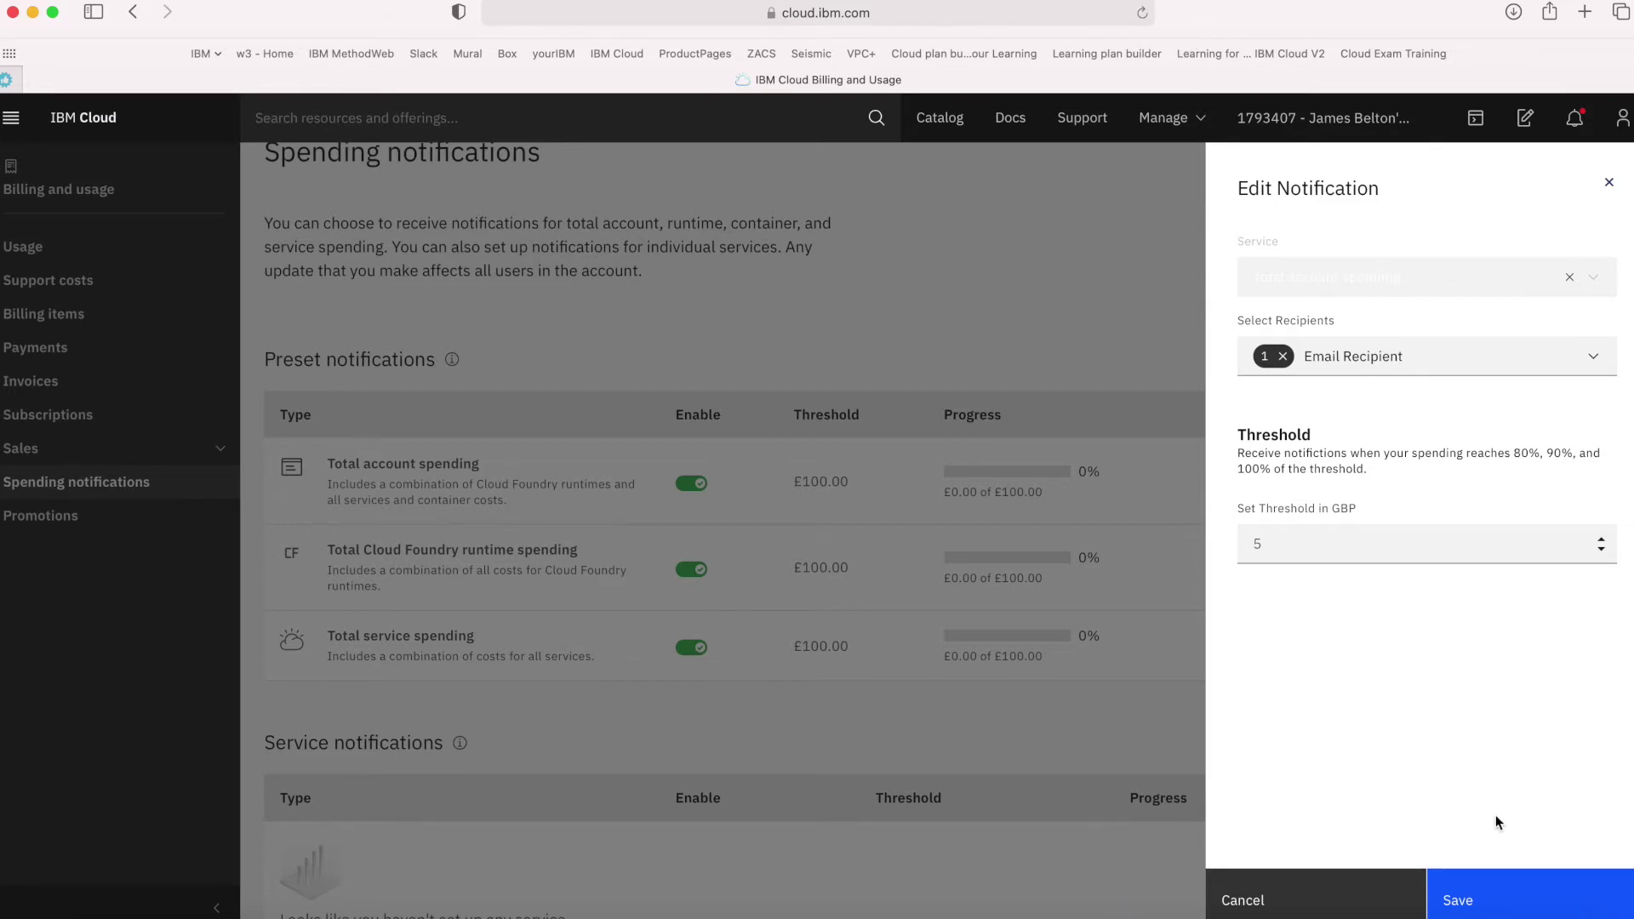
{"action": "left_click", "coordinate": [1466, 905]}
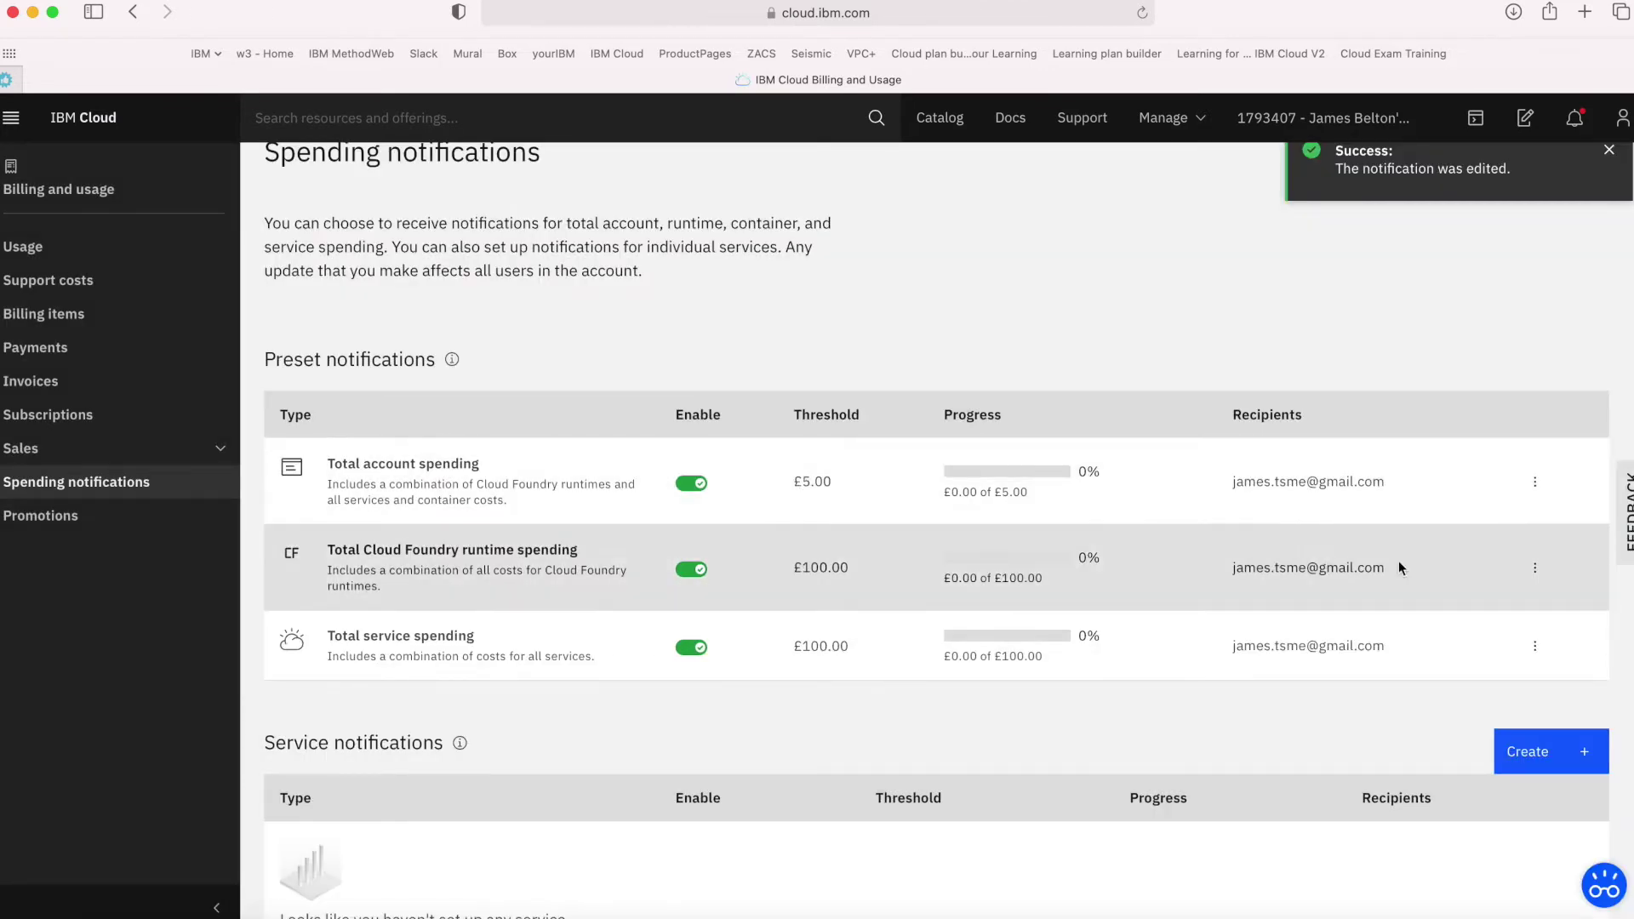
Lower the Cloud Foundry runtime spending notification threshold from £100 to £5
{"action": "left_click", "coordinate": [1537, 572]}
{"action": "left_click", "coordinate": [1470, 614]}
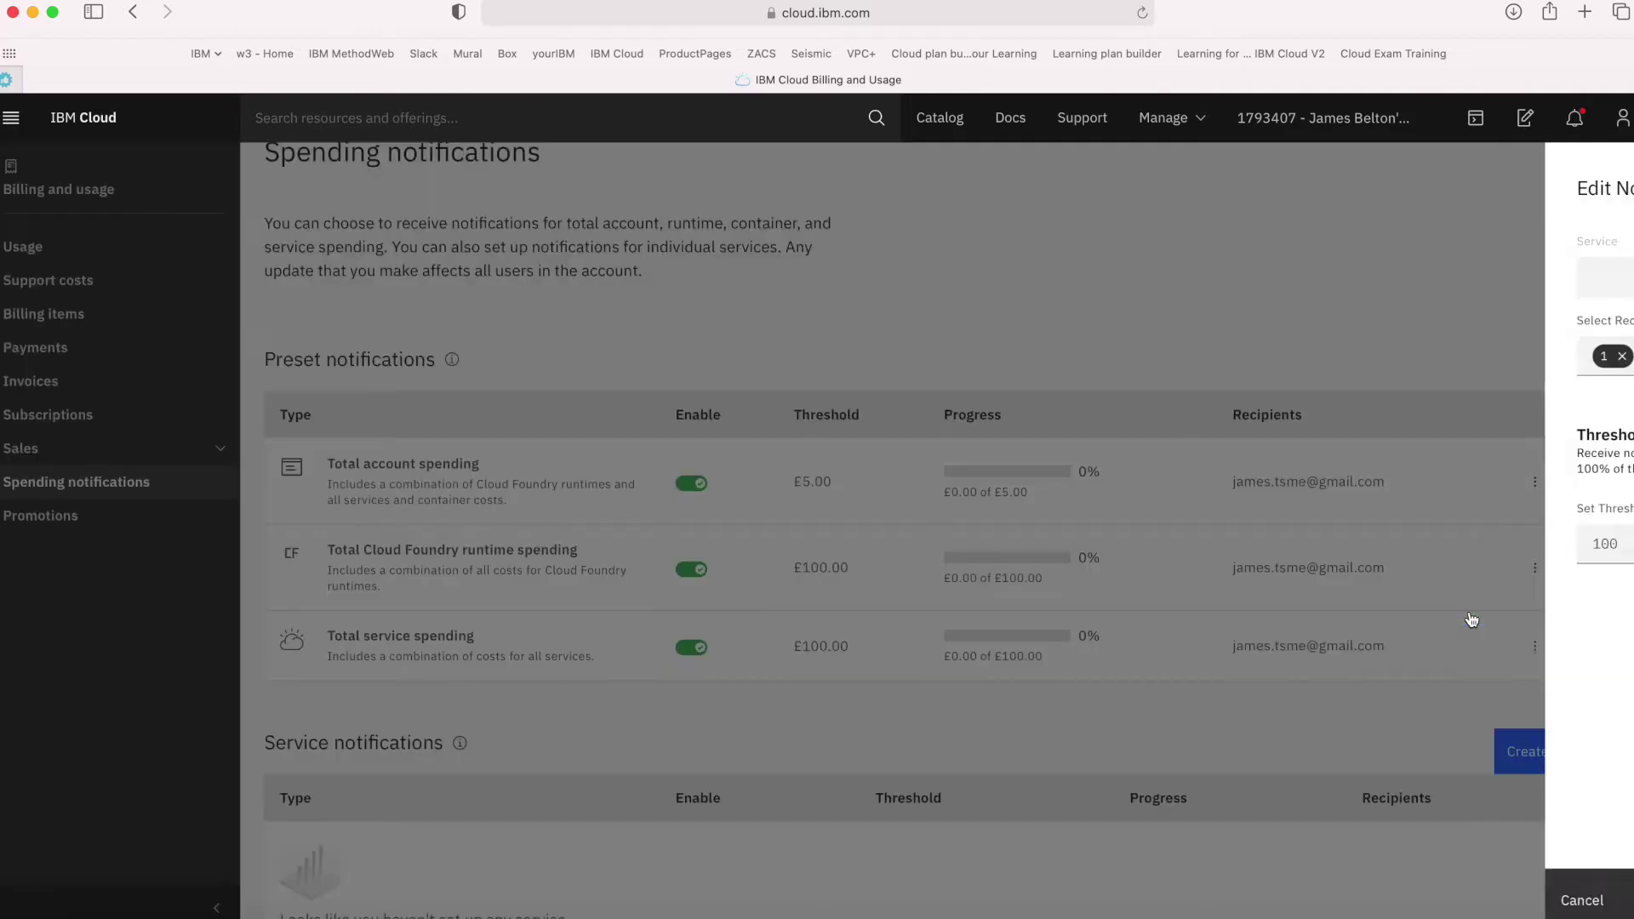
{"action": "left_click", "coordinate": [1413, 545]}
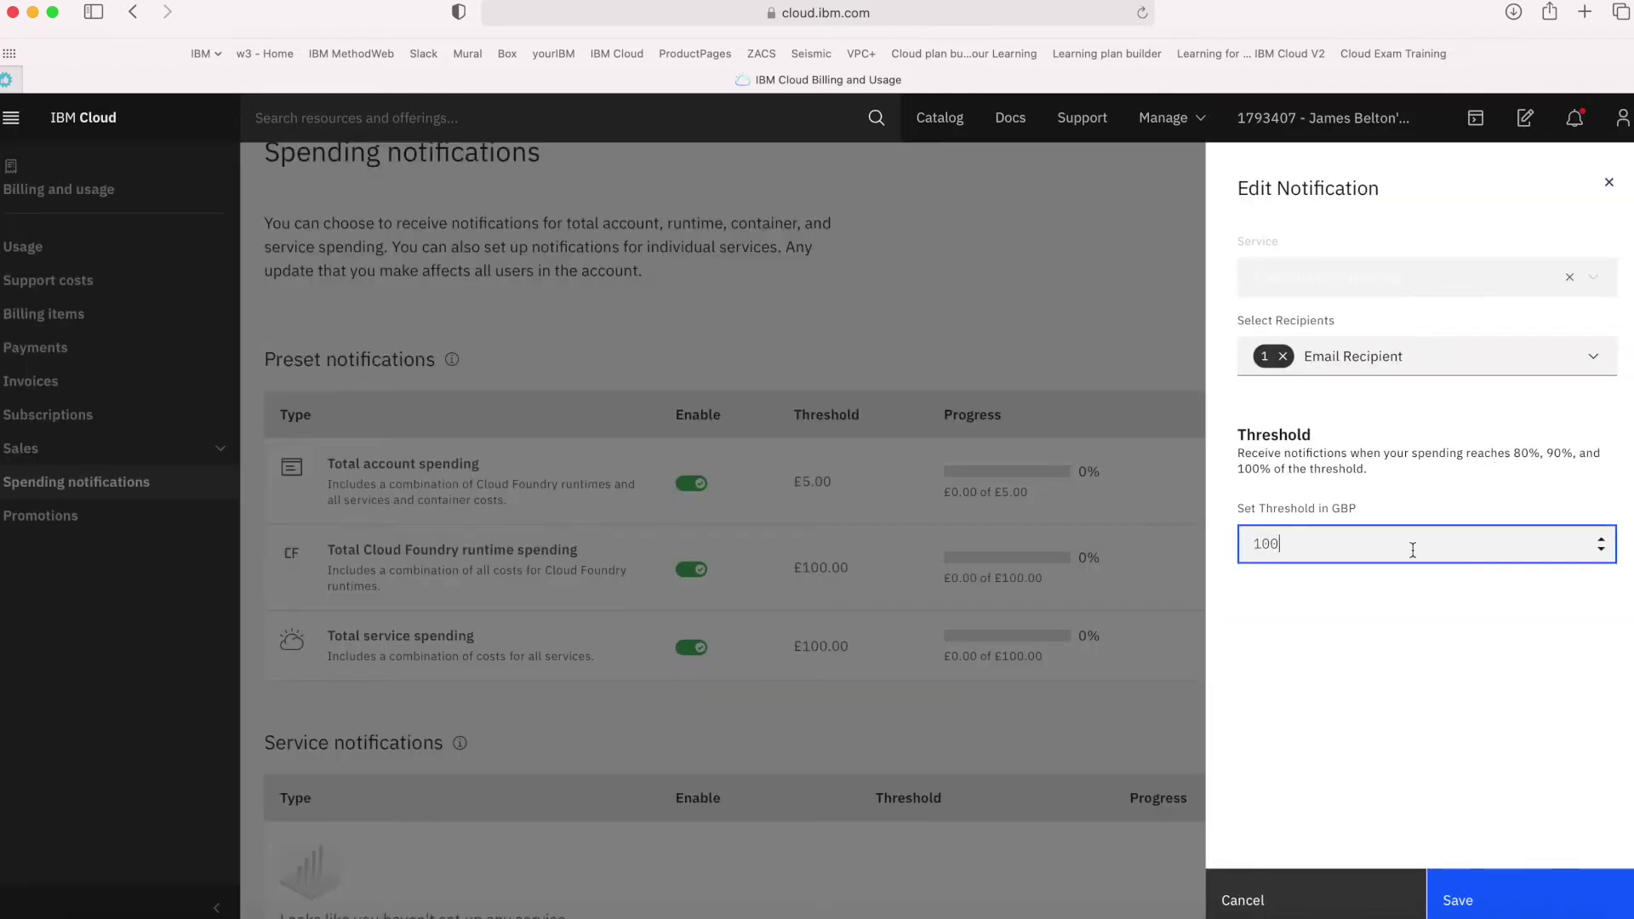
{"action": "key", "text": "BackSpace"}
{"action": "key", "text": "BackSpace"}
{"action": "key", "text": "BackSpace"}
{"action": "type", "text": "5"}
{"action": "left_click", "coordinate": [1505, 899]}
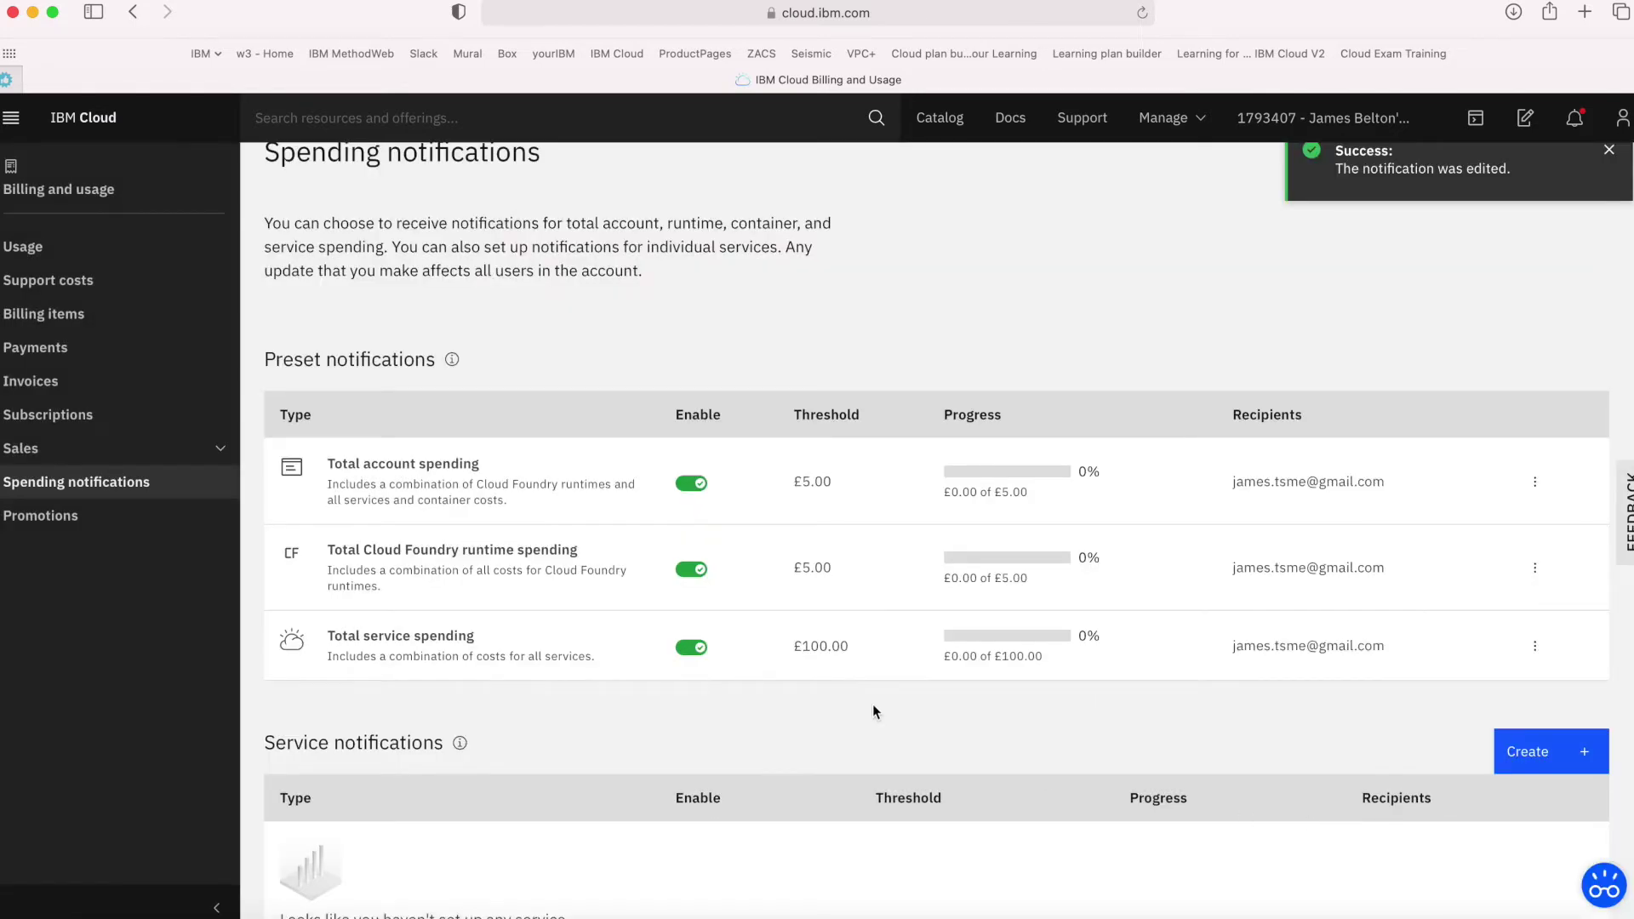
{"action": "left_click", "coordinate": [1535, 647]}
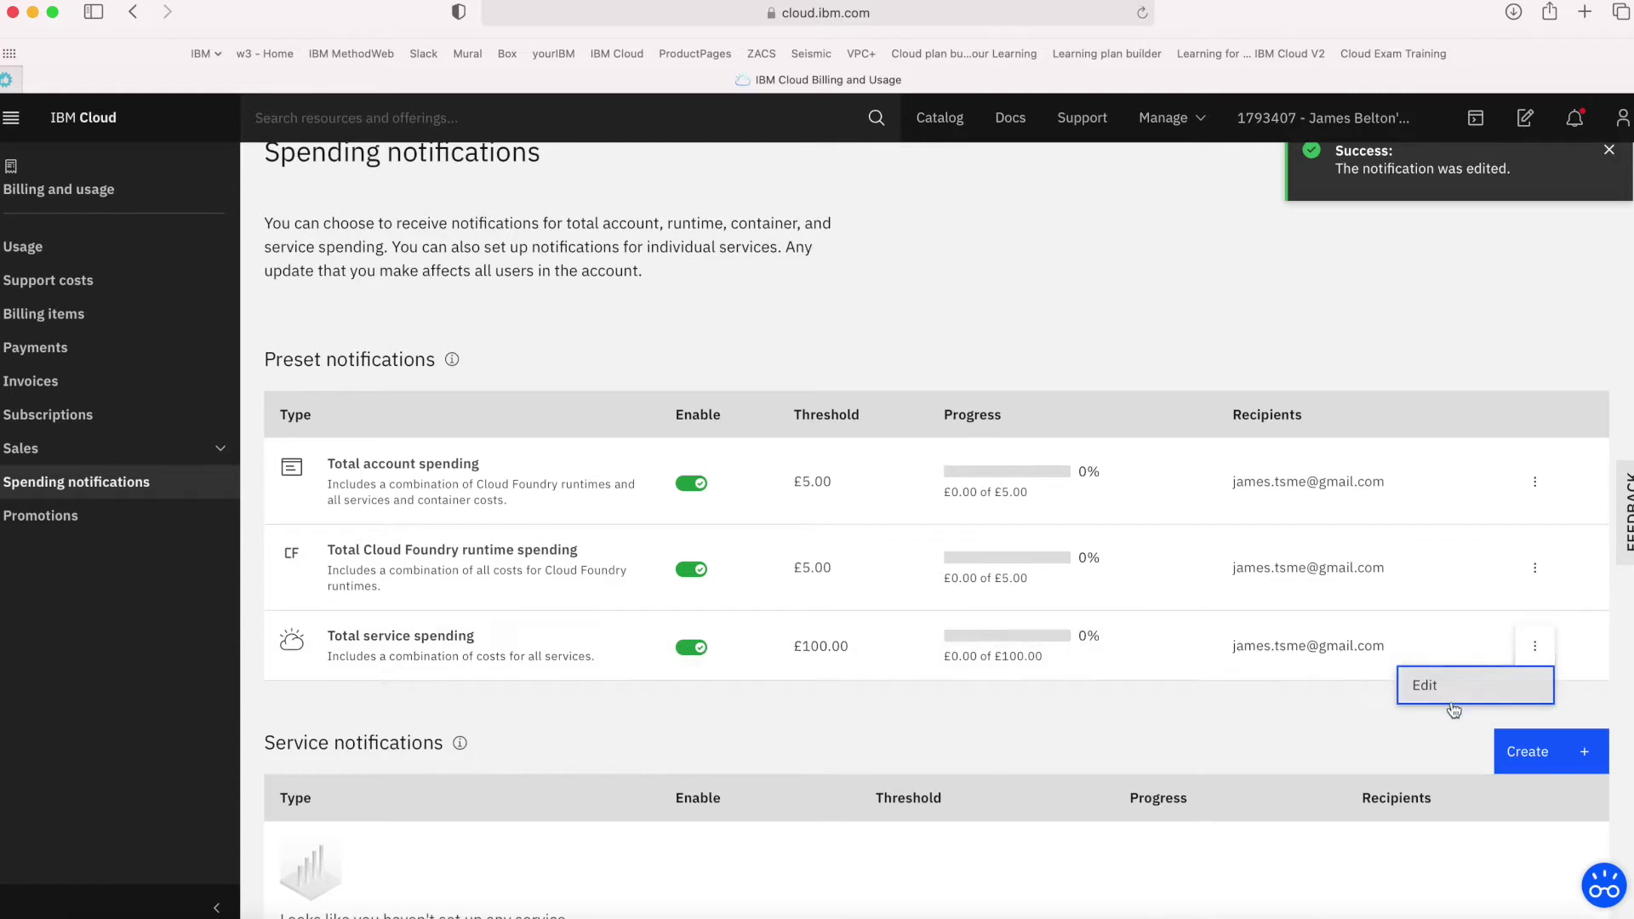
Check the email recipient and change the total service spending threshold from 100 to 5
{"action": "left_click", "coordinate": [1454, 708]}
{"action": "left_click", "coordinate": [1437, 364]}
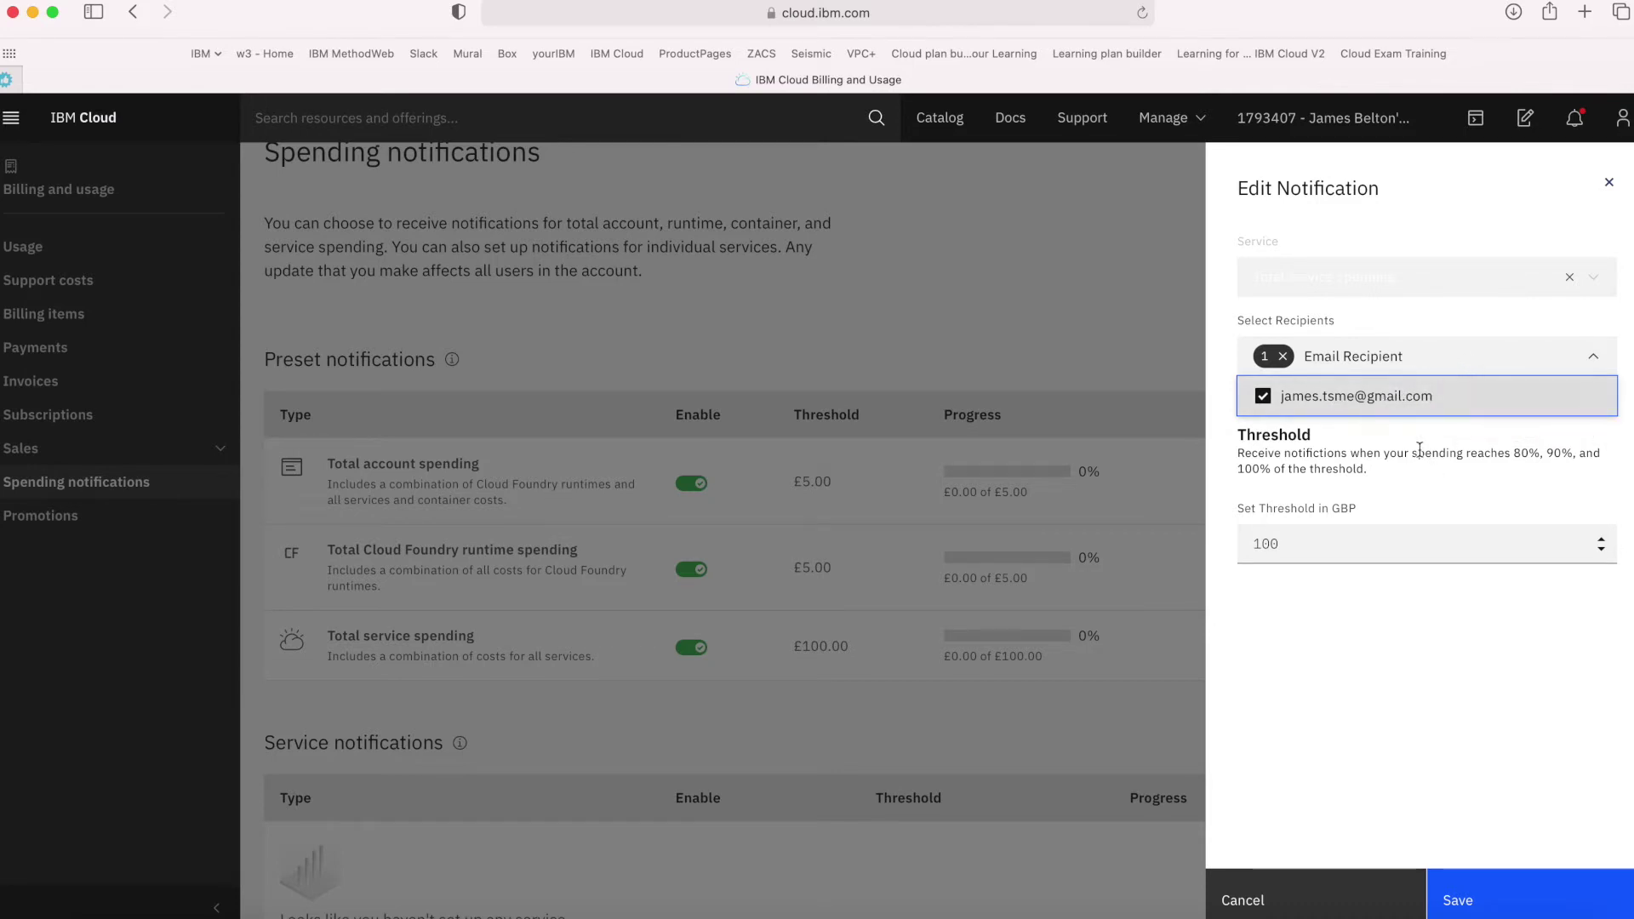
{"action": "left_click", "coordinate": [1461, 649]}
{"action": "left_click_drag", "start_coordinate": [1302, 548], "coordinate": [1219, 547]}
{"action": "type", "text": "5"}
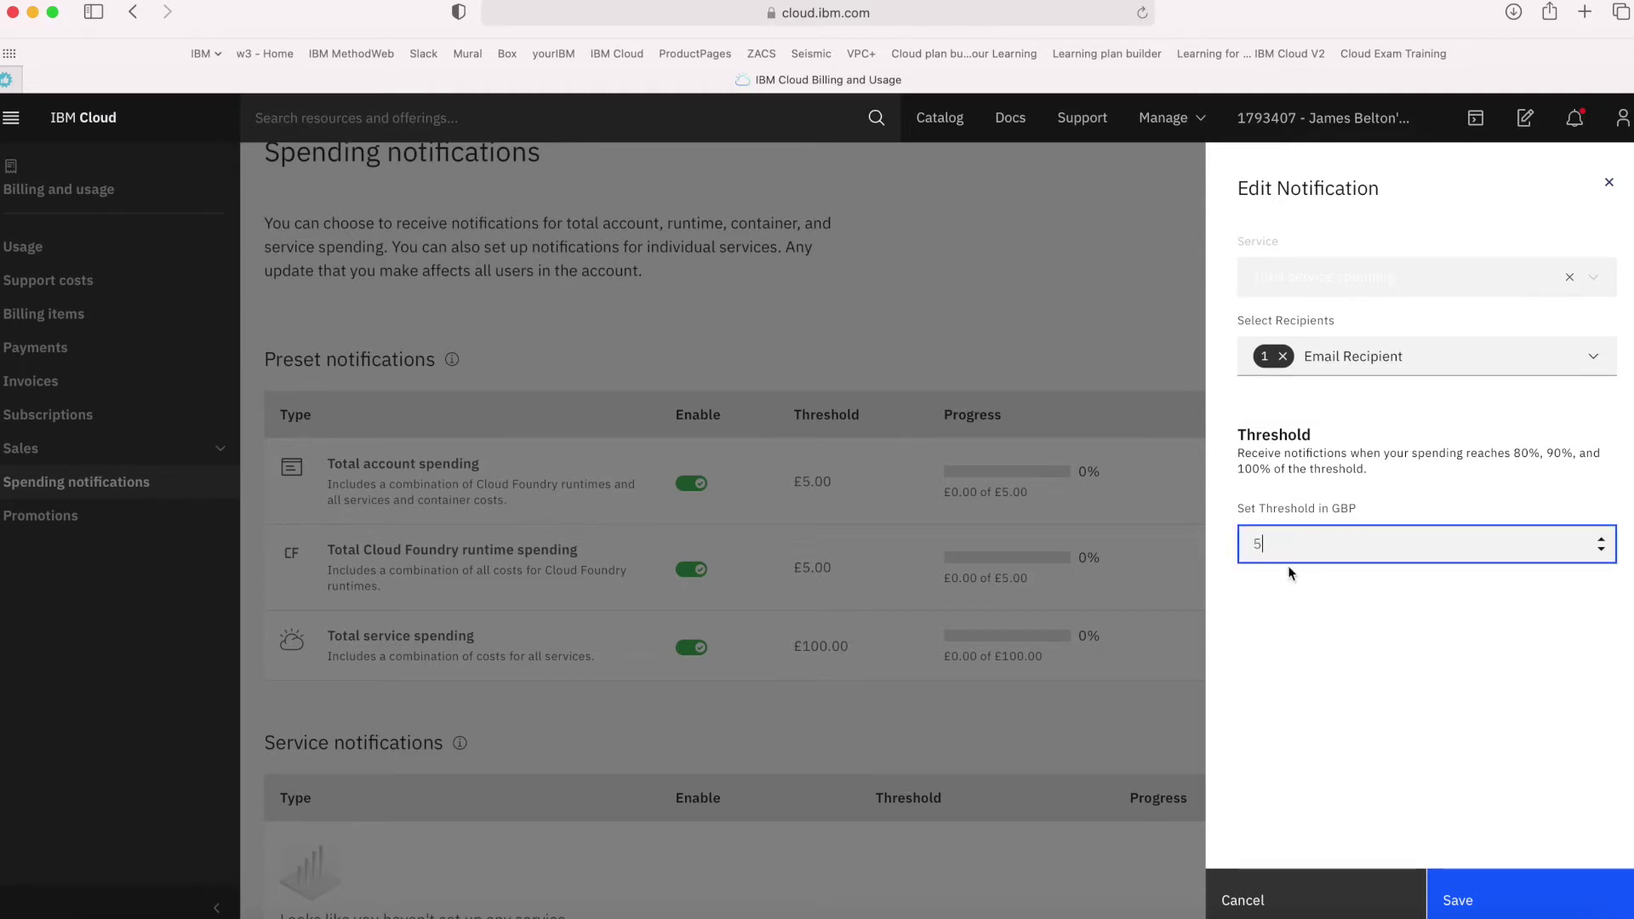
{"action": "left_click", "coordinate": [1460, 892]}
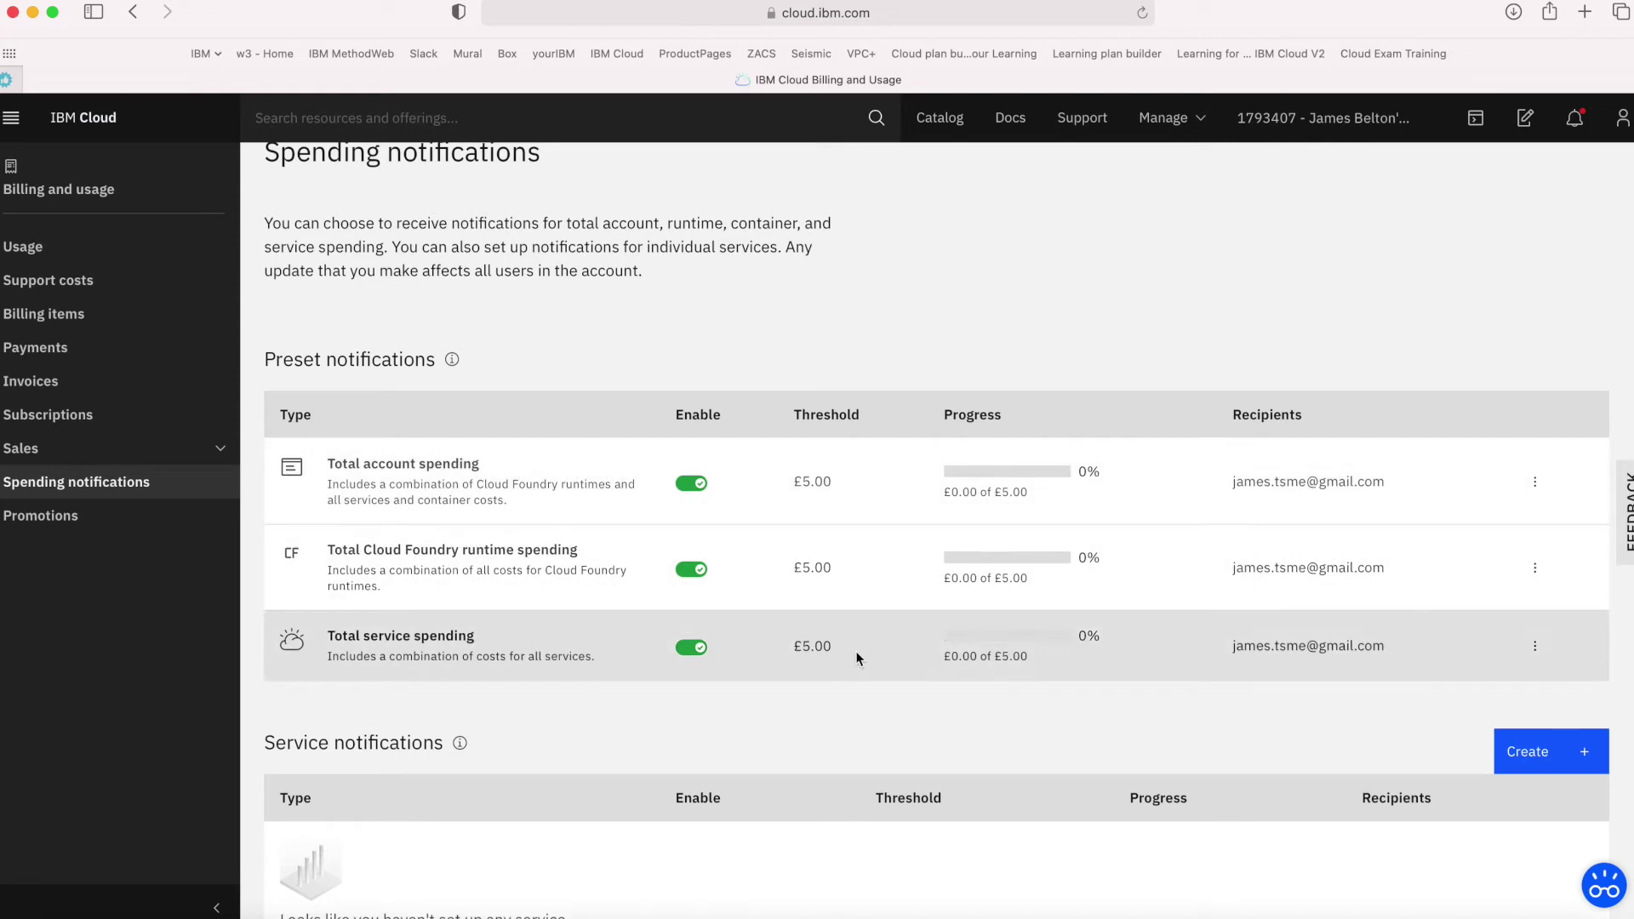
Start a new service notification and select Object Storage as its service
{"action": "scroll", "coordinate": [860, 719], "scroll_direction": "down", "scroll_amount": 3}
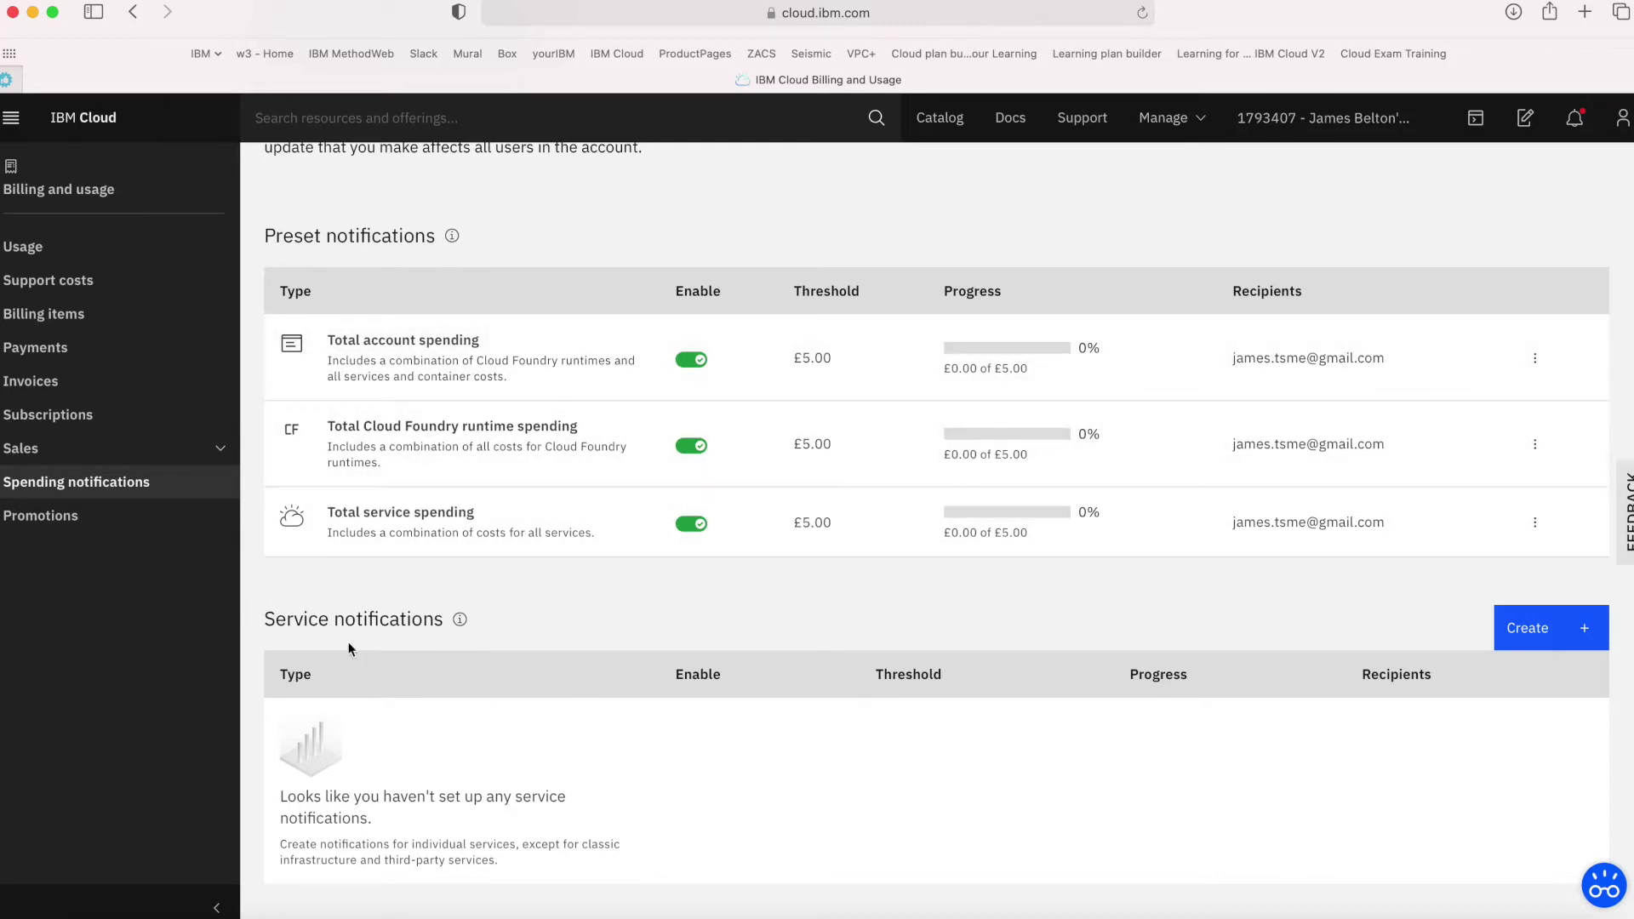
{"action": "left_click", "coordinate": [1535, 639]}
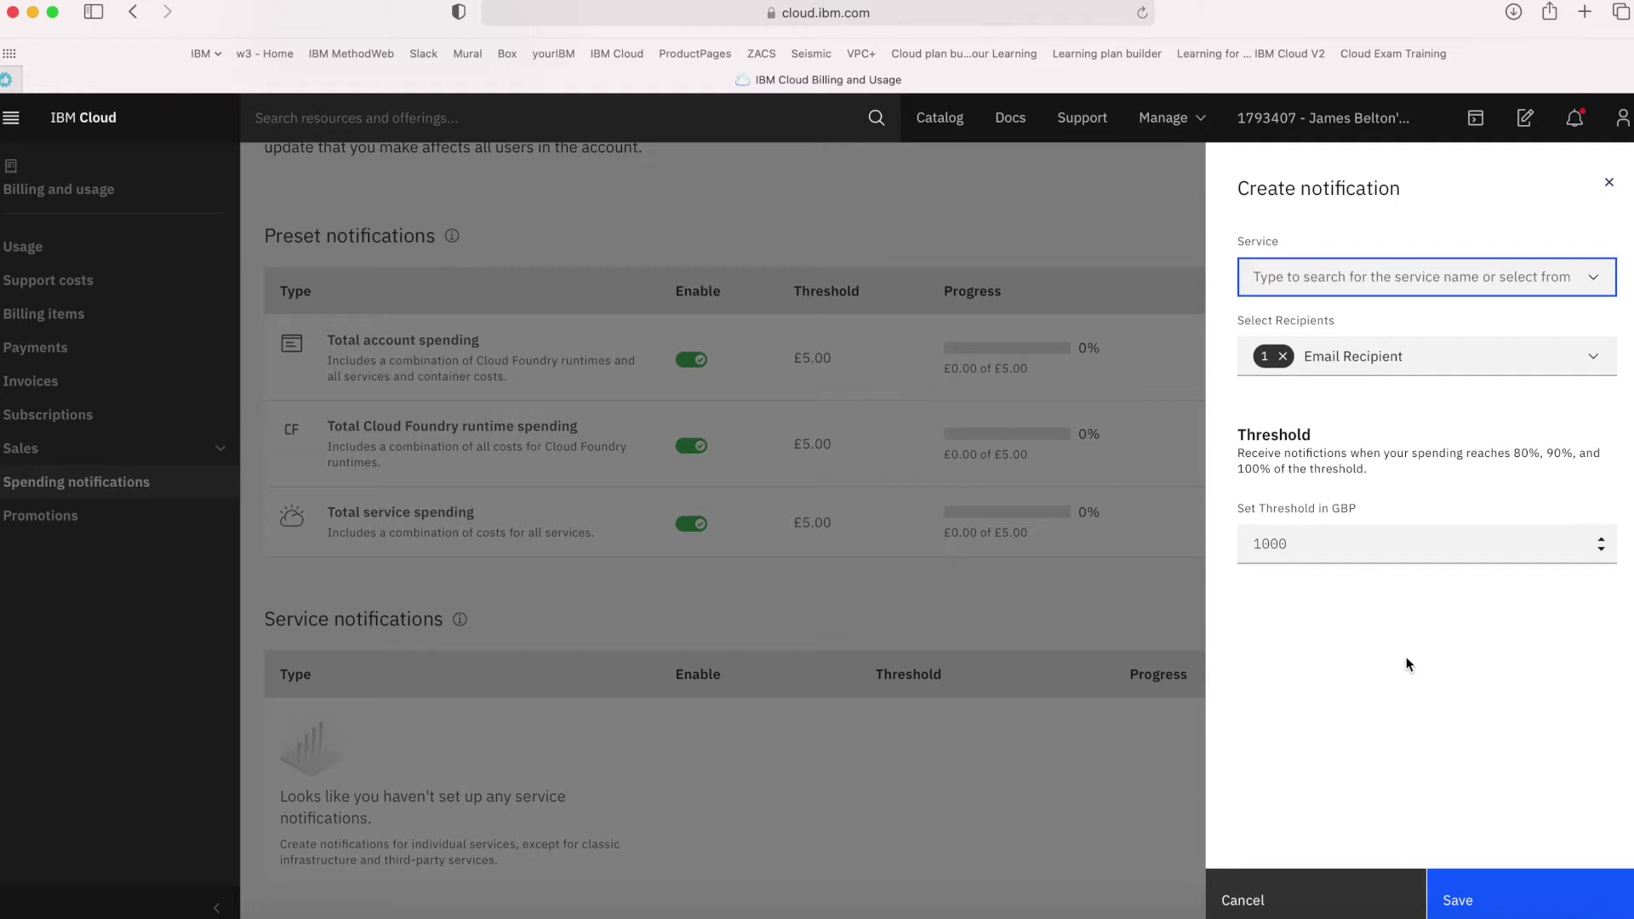
{"action": "left_click", "coordinate": [1593, 279]}
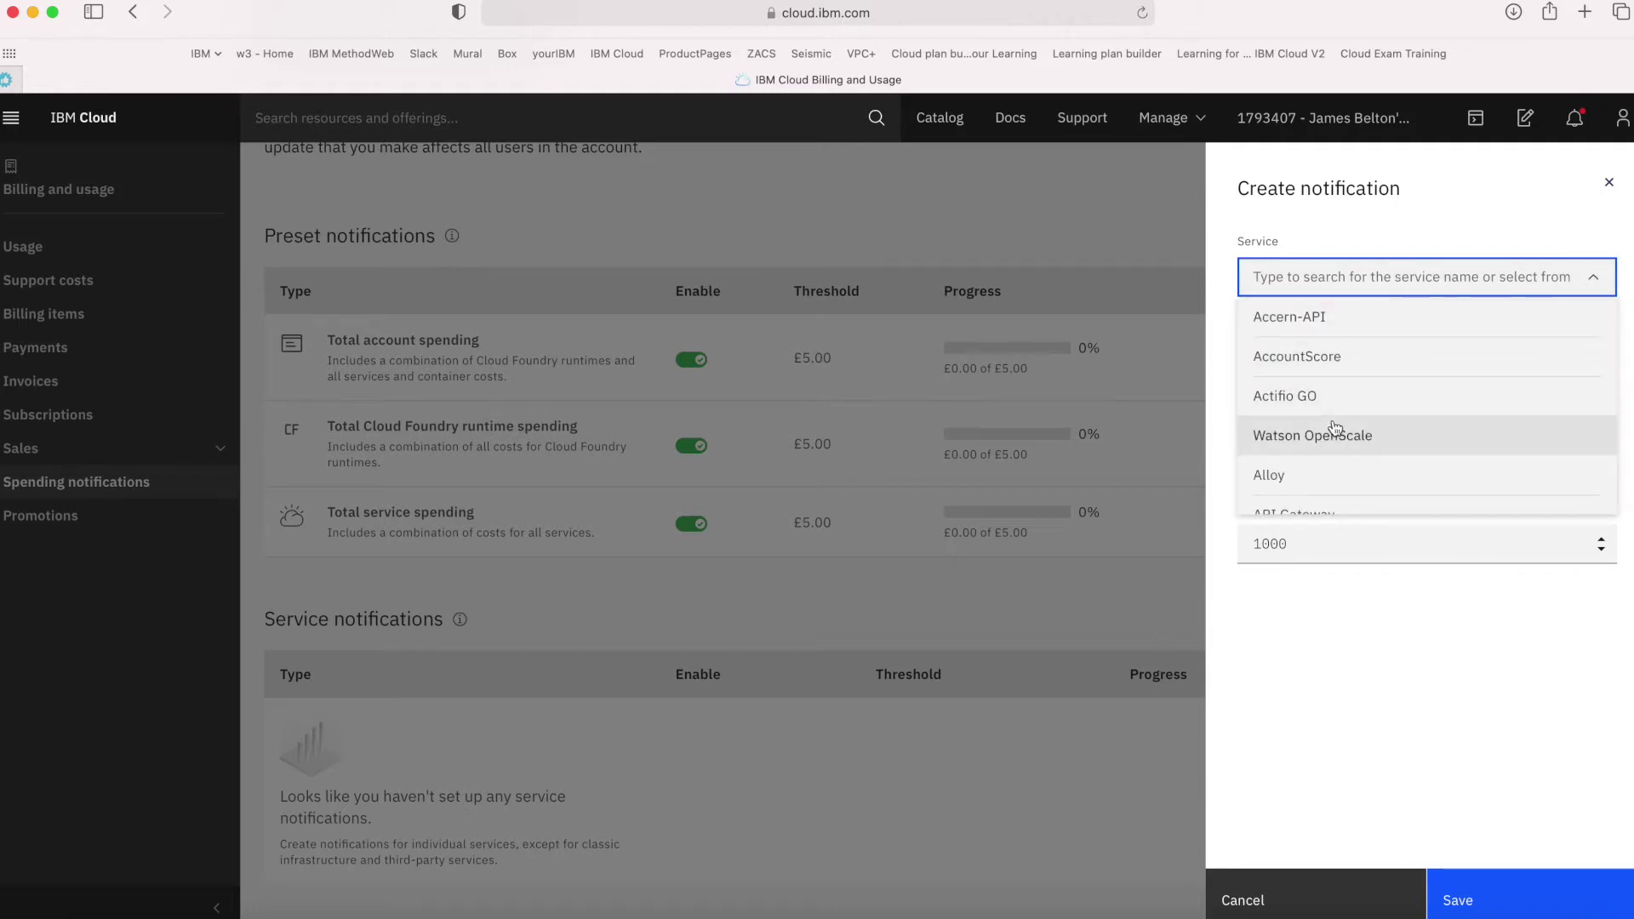
{"action": "scroll", "coordinate": [1336, 433], "scroll_direction": "down", "scroll_amount": 3}
{"action": "scroll", "coordinate": [1341, 444], "scroll_direction": "down", "scroll_amount": 6}
{"action": "scroll", "coordinate": [1341, 444], "scroll_direction": "up", "scroll_amount": 5}
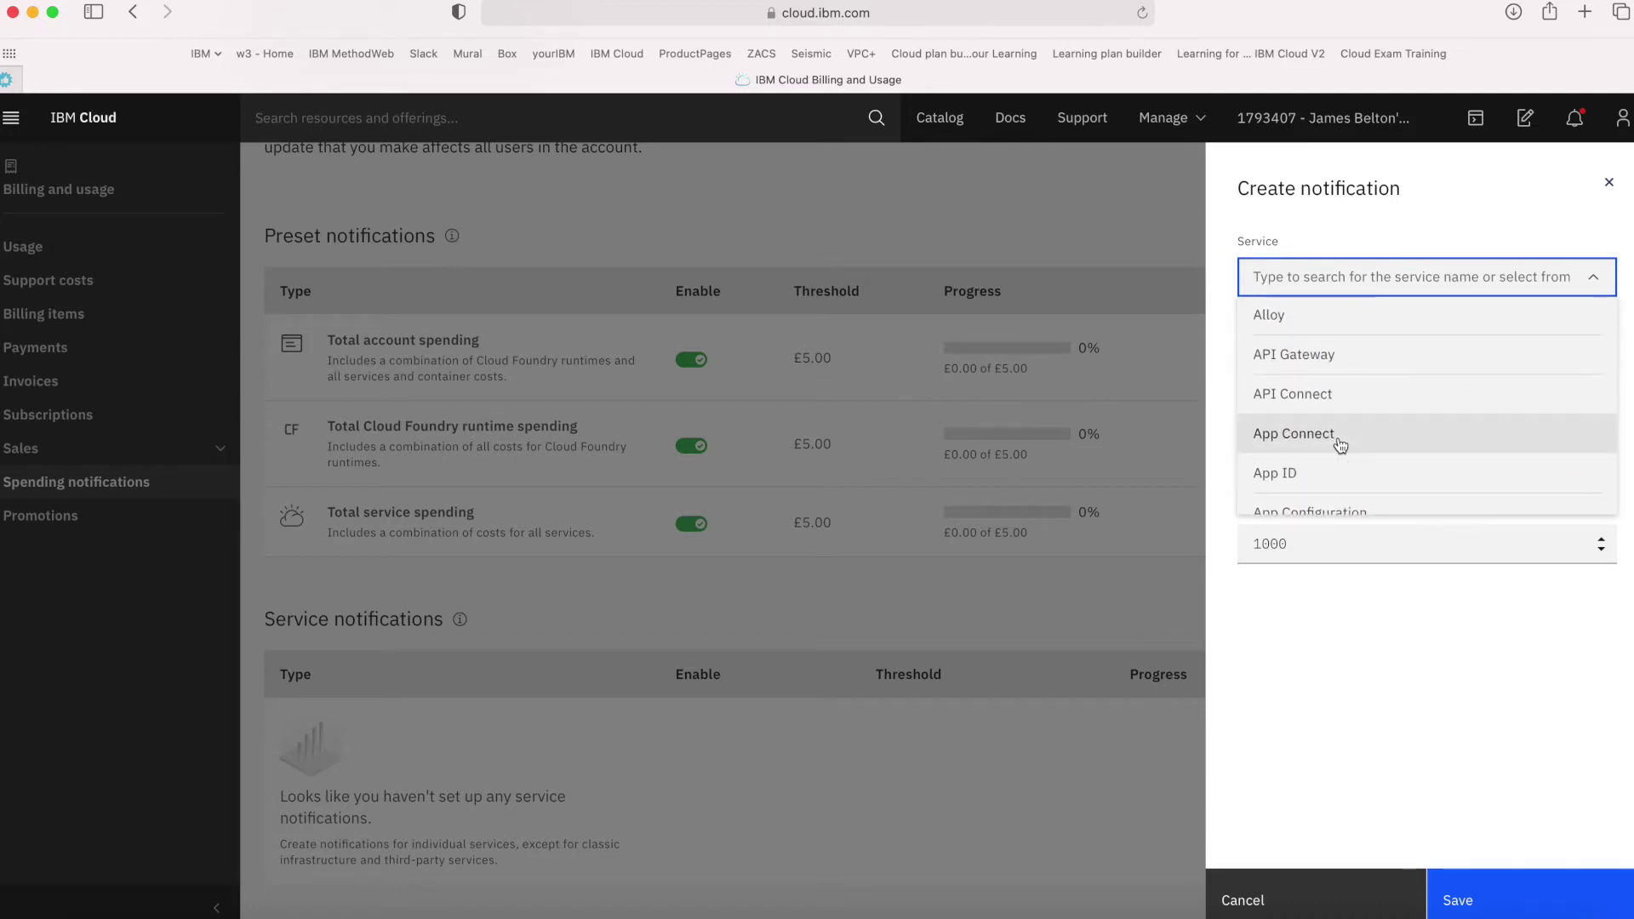
{"action": "left_click", "coordinate": [1335, 274]}
{"action": "type", "text": "c"}
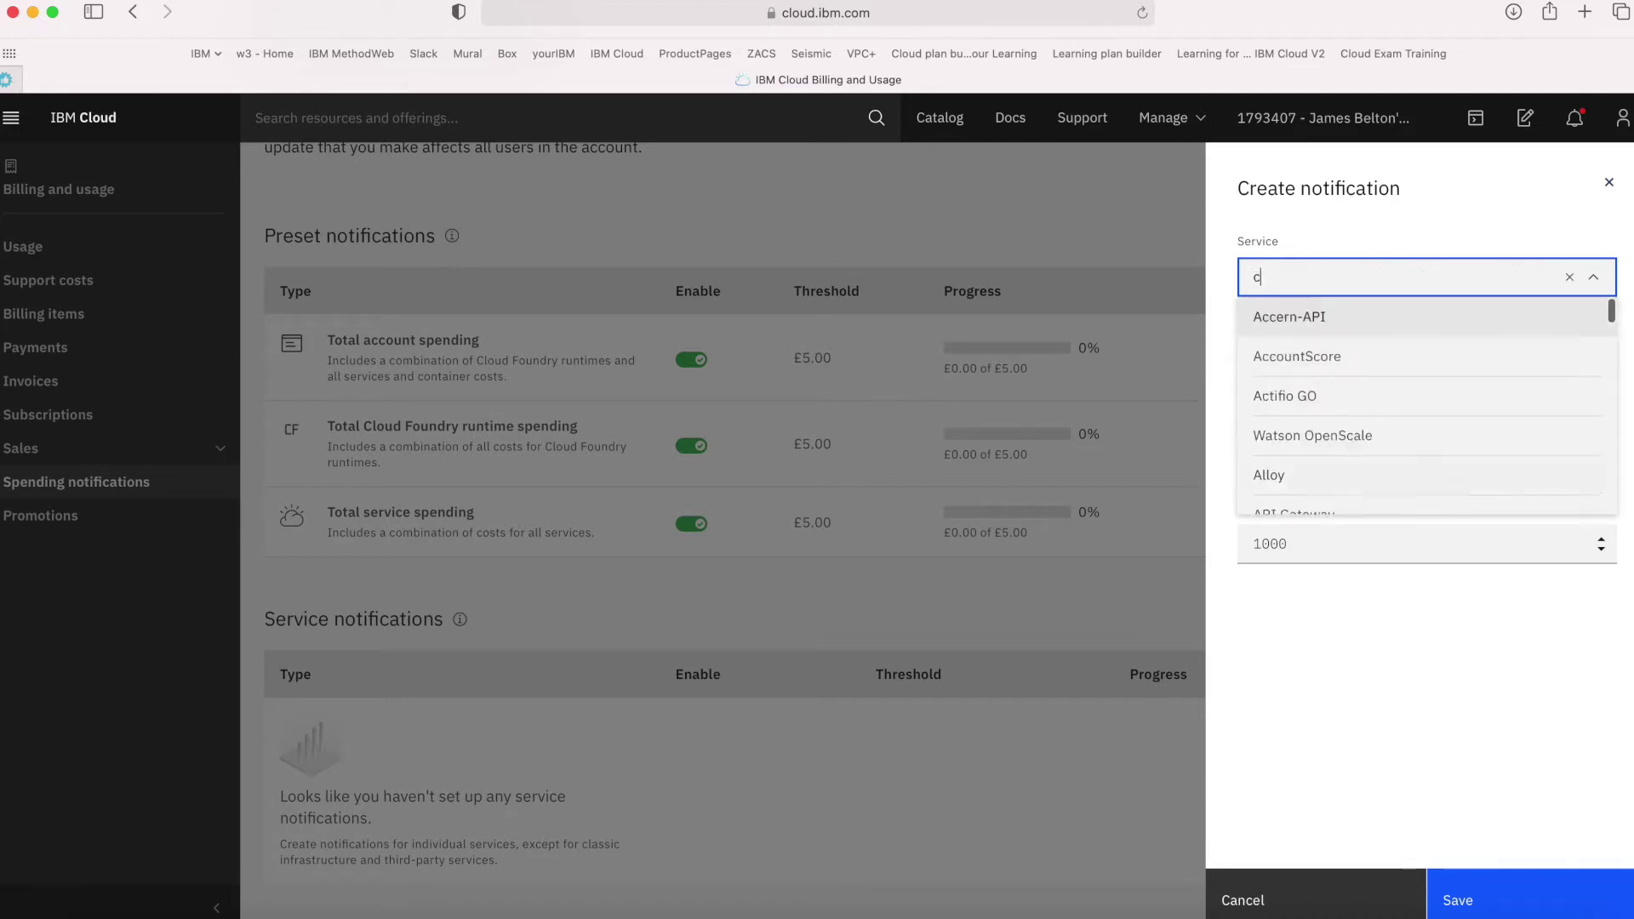
{"action": "type", "text": "loud obj"}
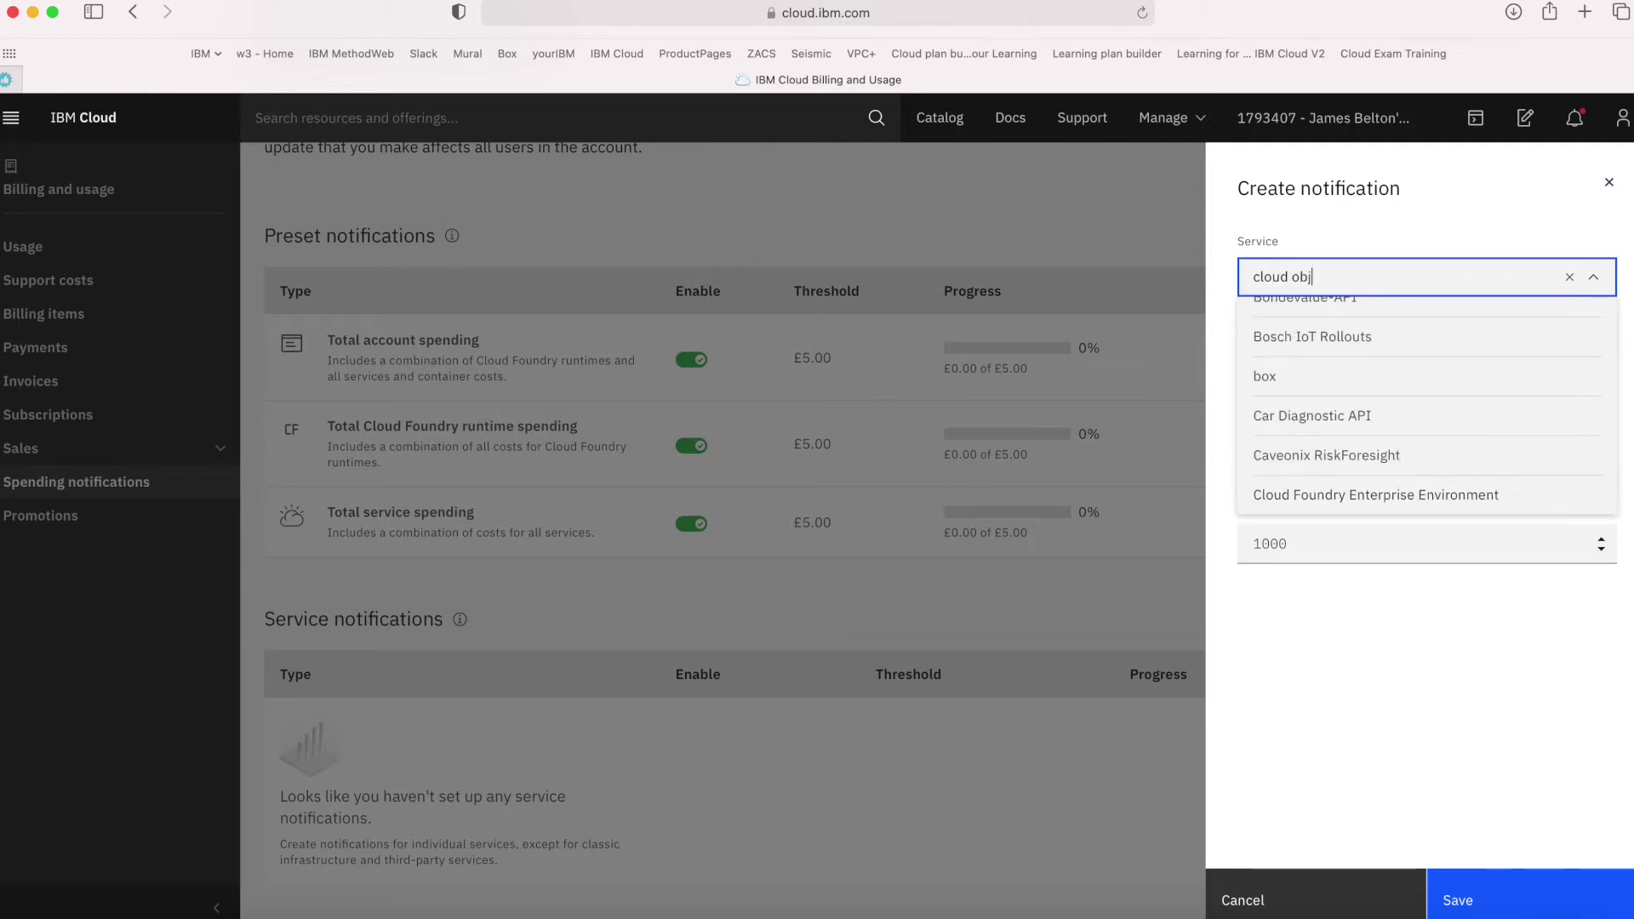
{"action": "key", "text": "super+a"}
{"action": "type", "text": "objec"}
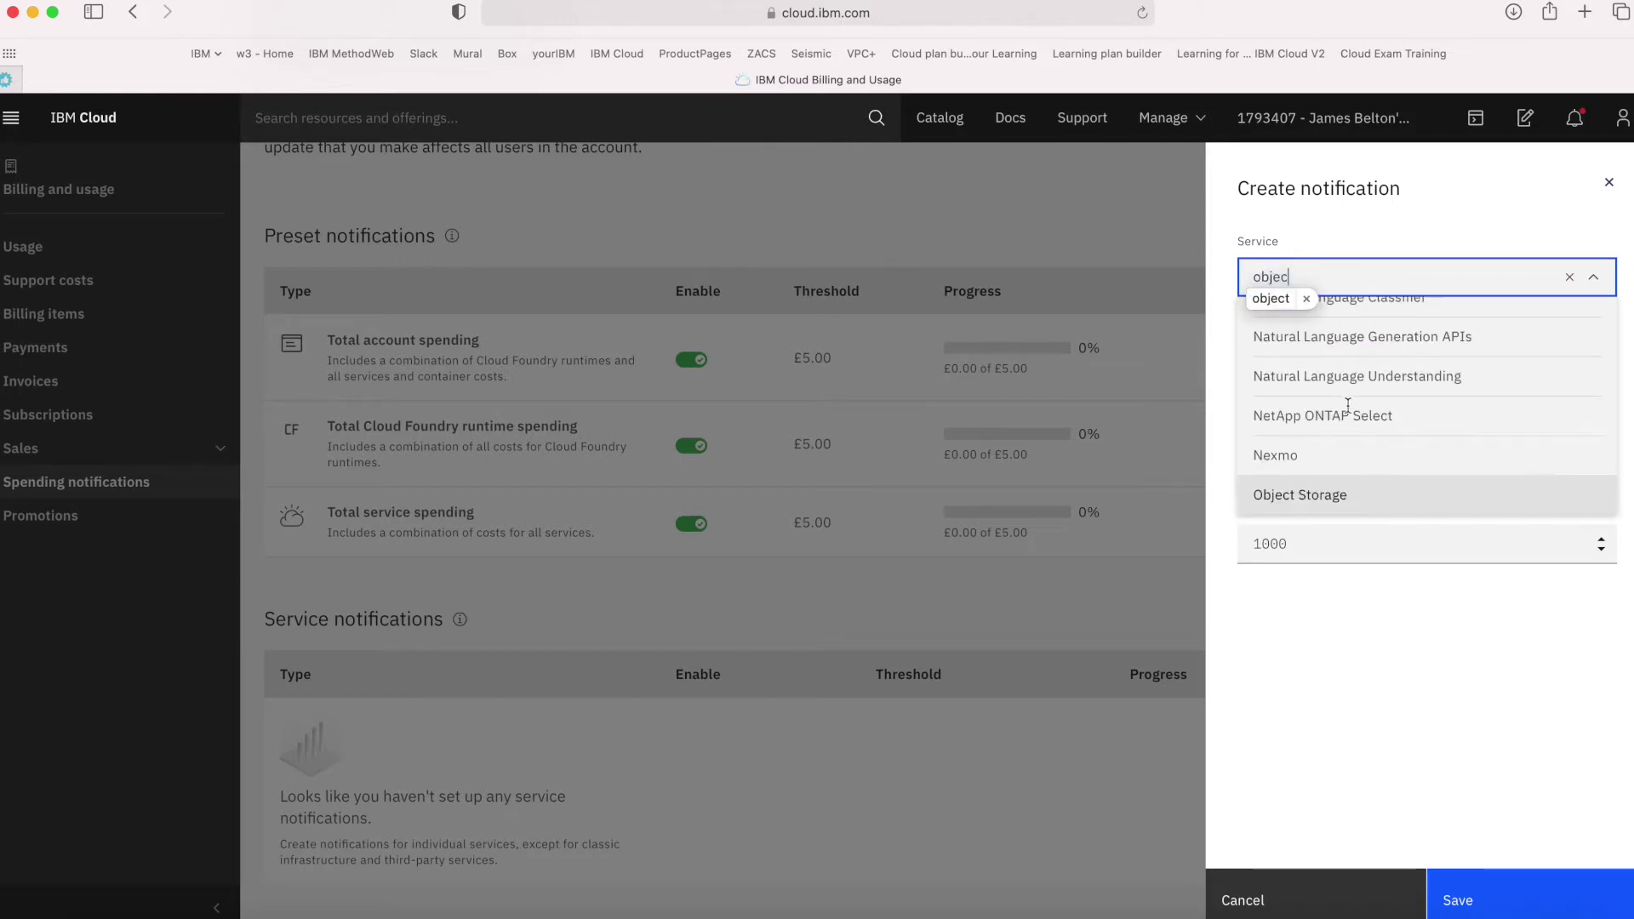
{"action": "left_click", "coordinate": [1309, 501]}
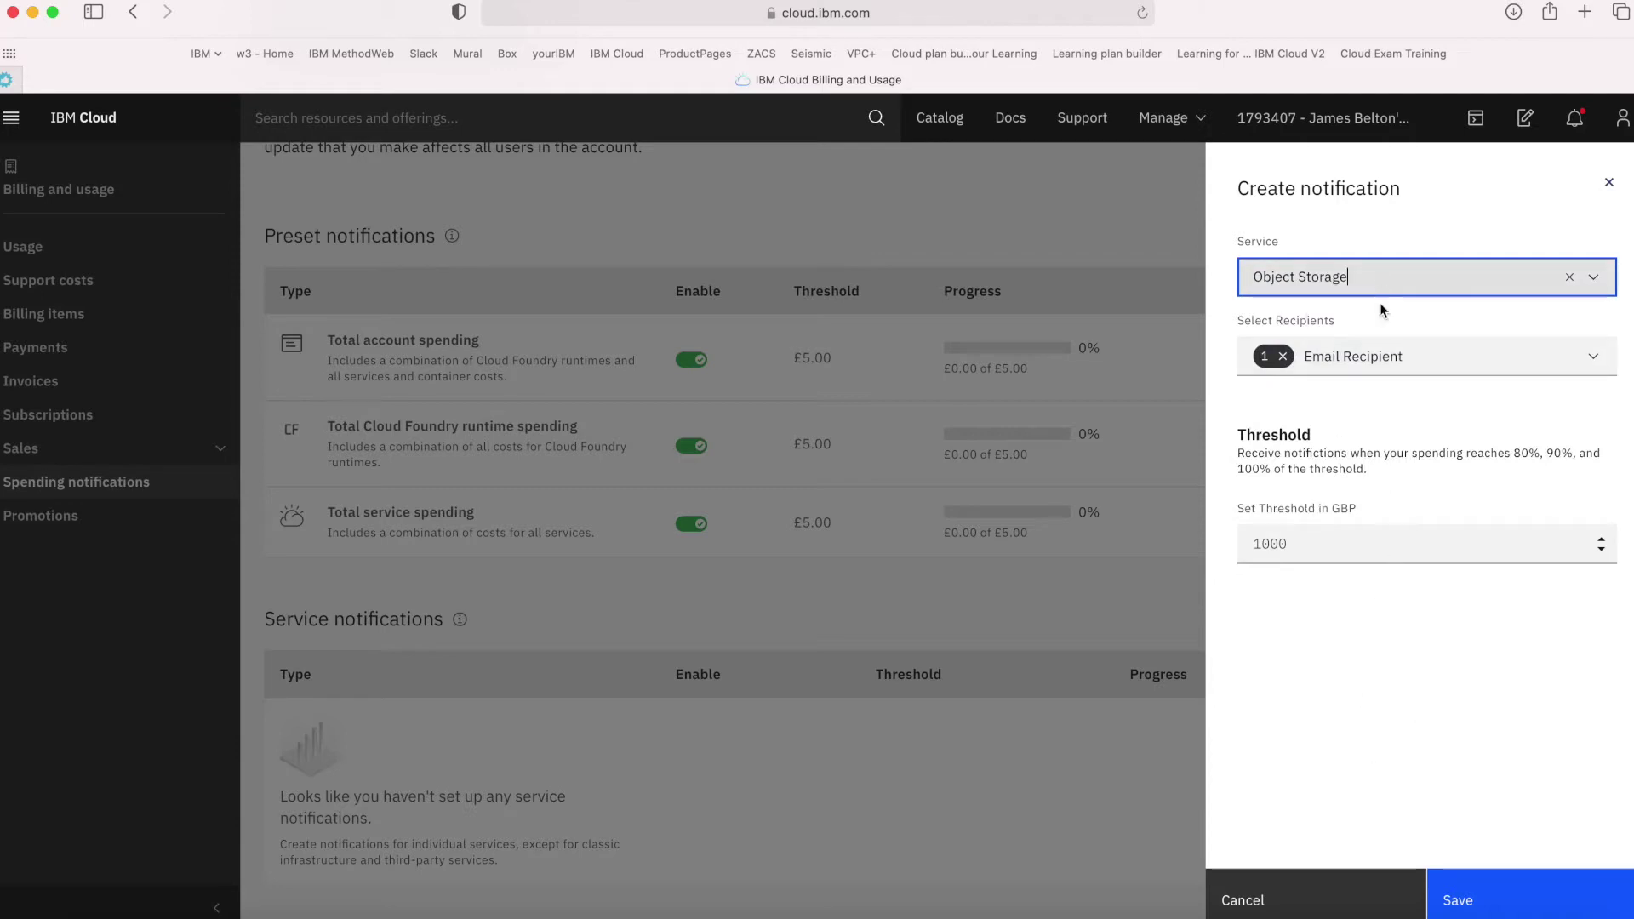
Replace the default 1000 threshold with 5 GBP and save the Object Storage notification
{"action": "left_click", "coordinate": [1377, 372]}
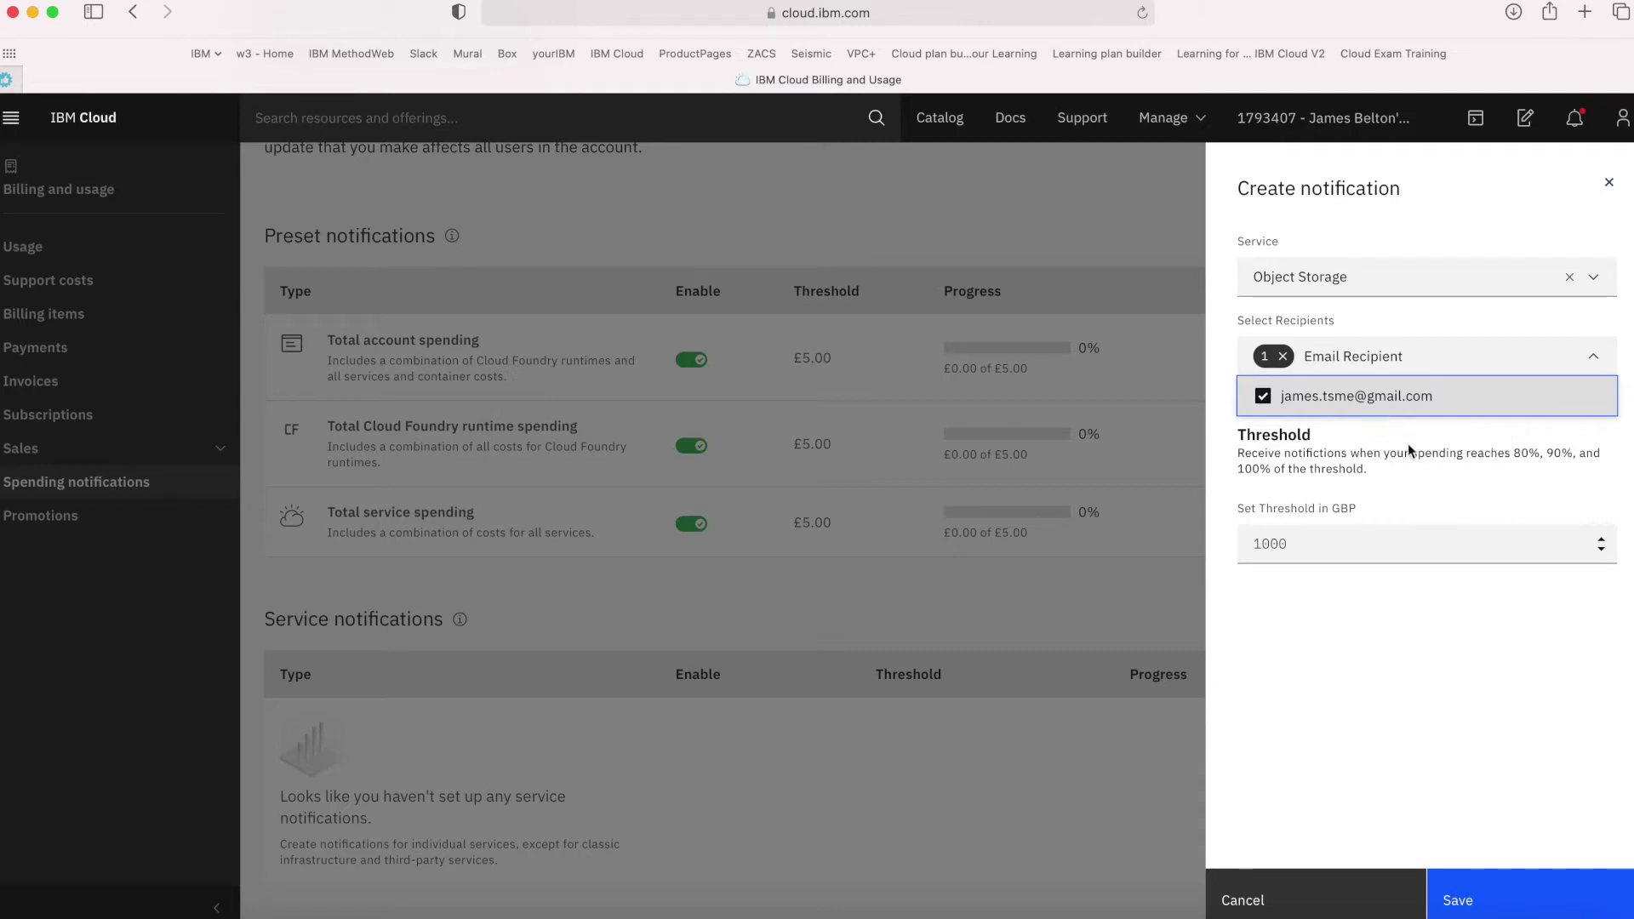
{"action": "left_click", "coordinate": [1403, 436]}
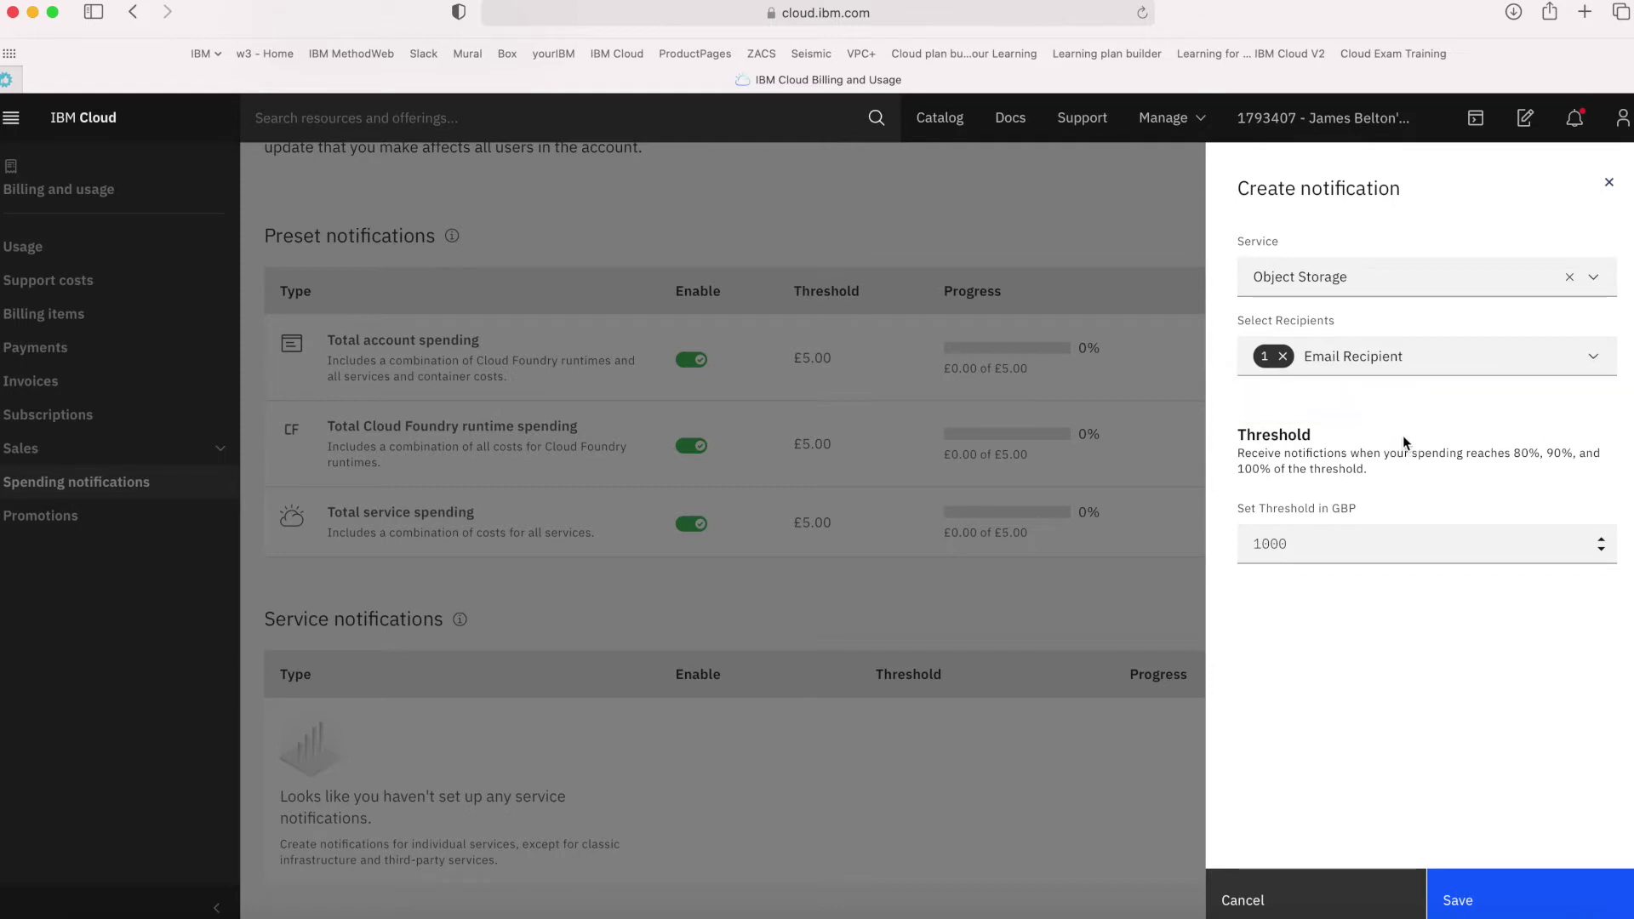
{"action": "left_click", "coordinate": [1350, 543]}
{"action": "left_click", "coordinate": [1342, 536]}
{"action": "left_click", "coordinate": [1246, 546]}
{"action": "left_click_drag", "start_coordinate": [1246, 547], "coordinate": [1303, 545]}
{"action": "type", "text": "5"}
{"action": "left_click", "coordinate": [1334, 640]}
{"action": "left_click", "coordinate": [1458, 905]}
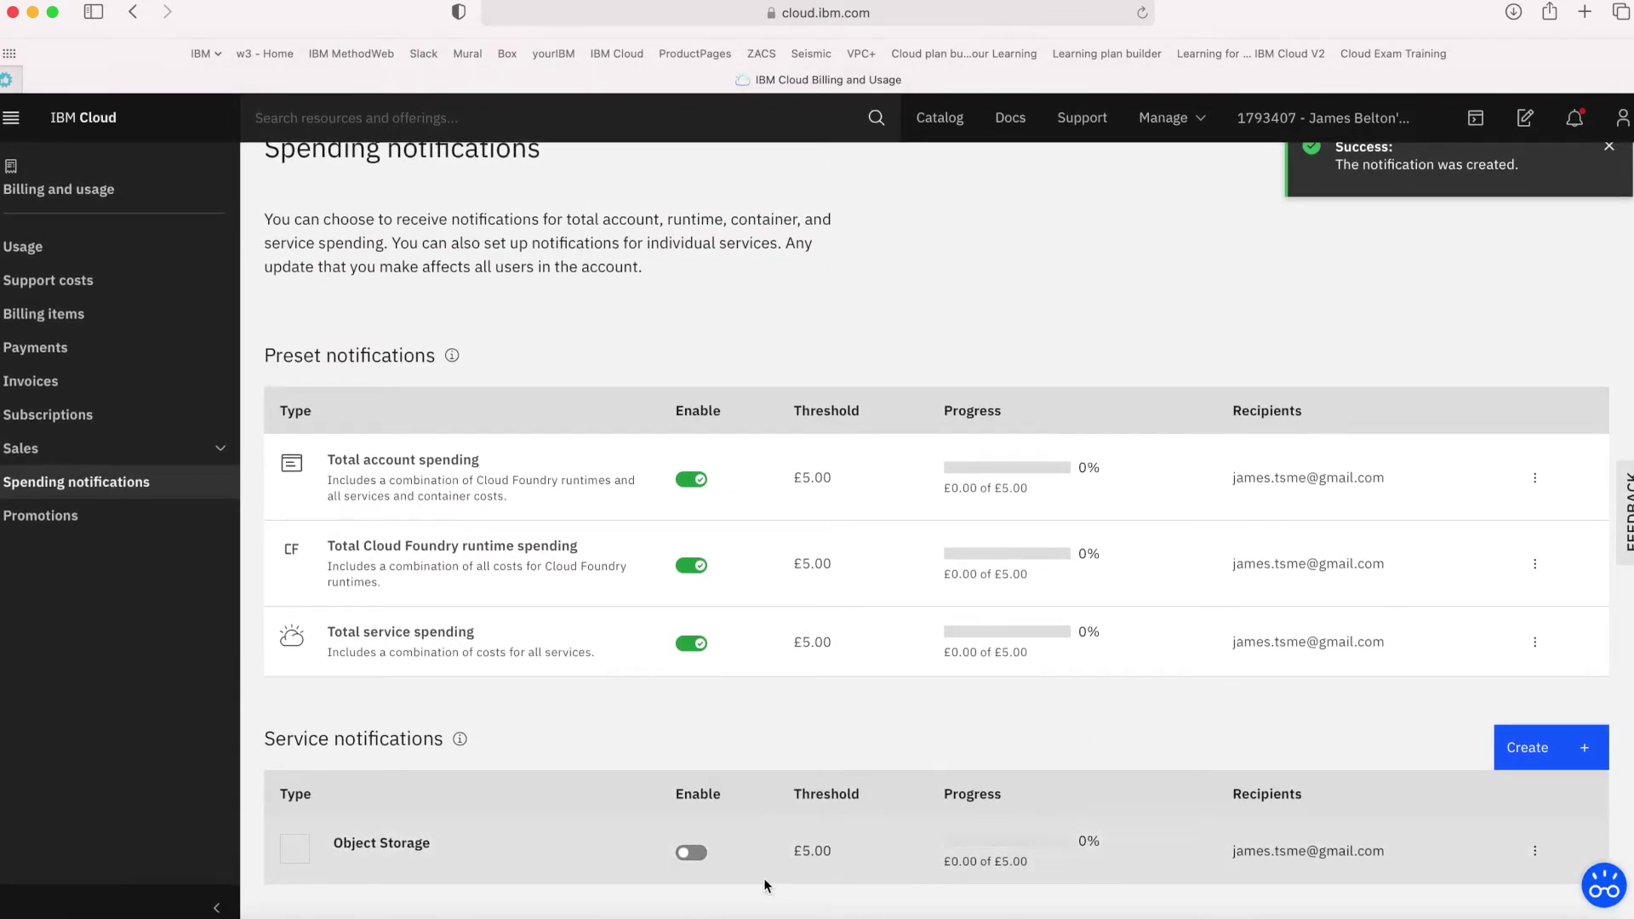
Enable the Object Storage alert, then create and enable a Cloudant notification with a £5 threshold
{"action": "left_click", "coordinate": [691, 852]}
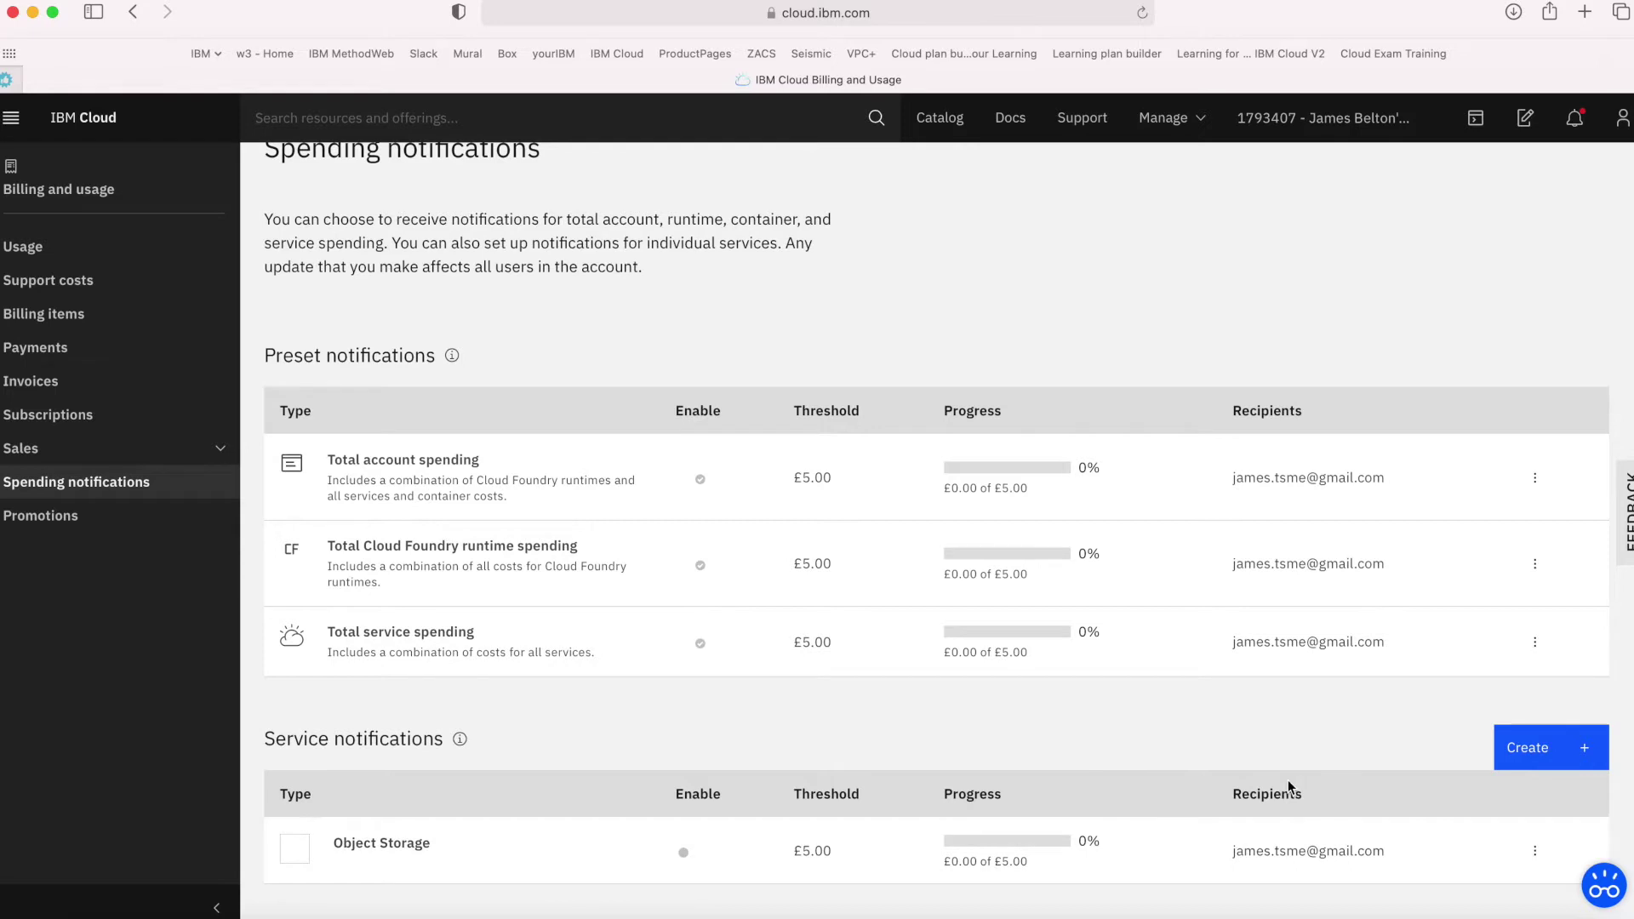
{"action": "left_click", "coordinate": [1545, 749]}
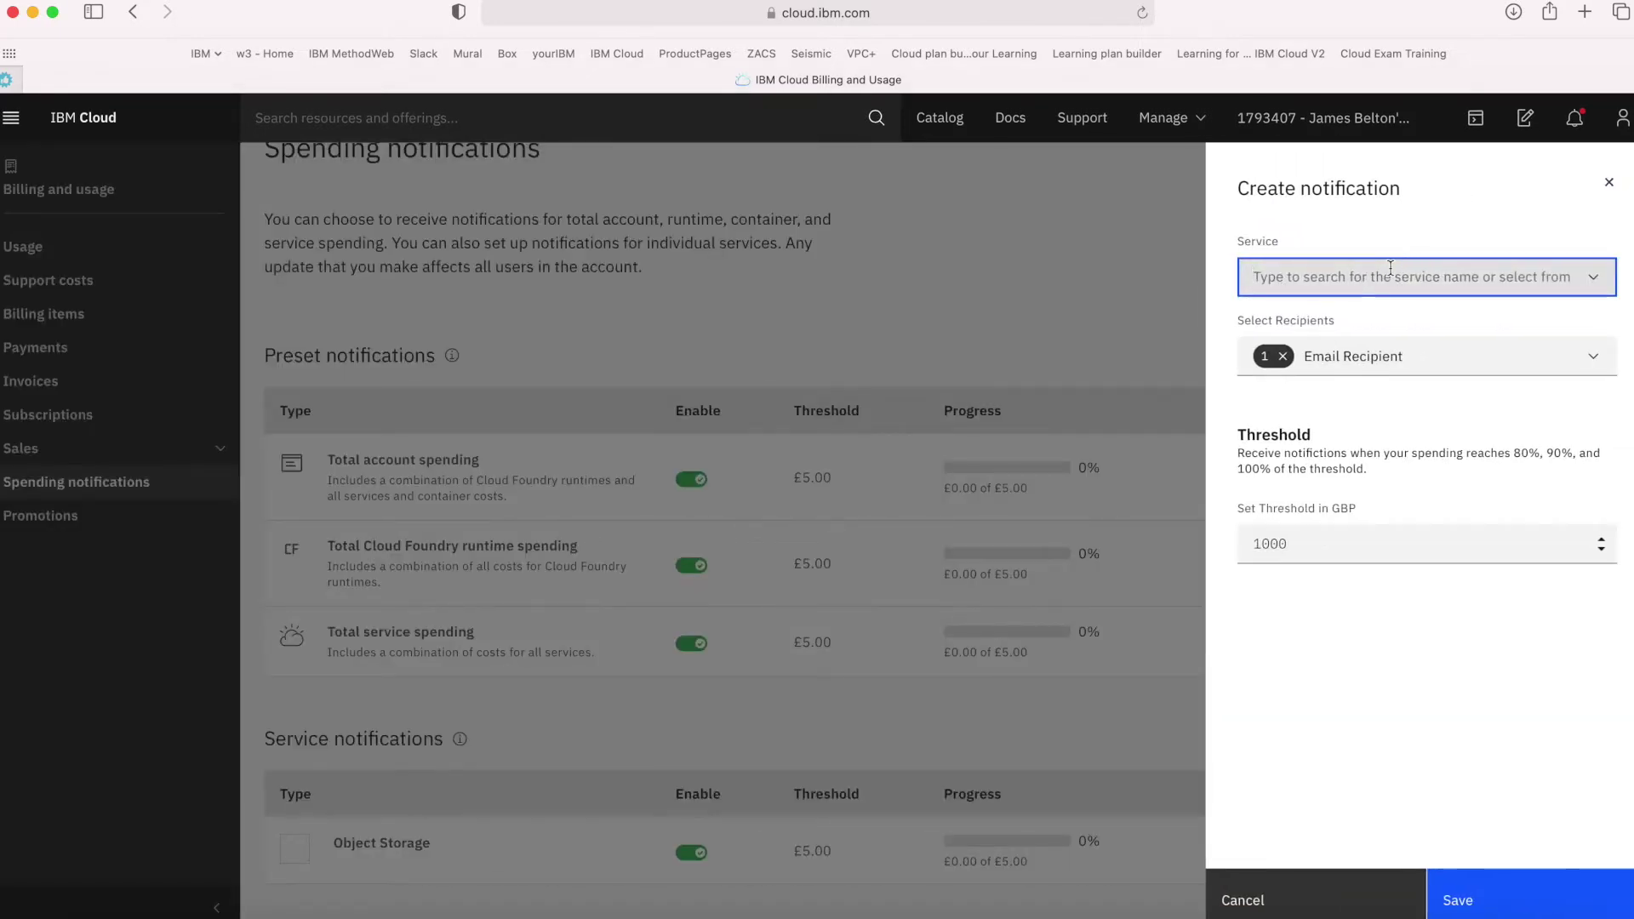
{"action": "type", "text": "cloudan"}
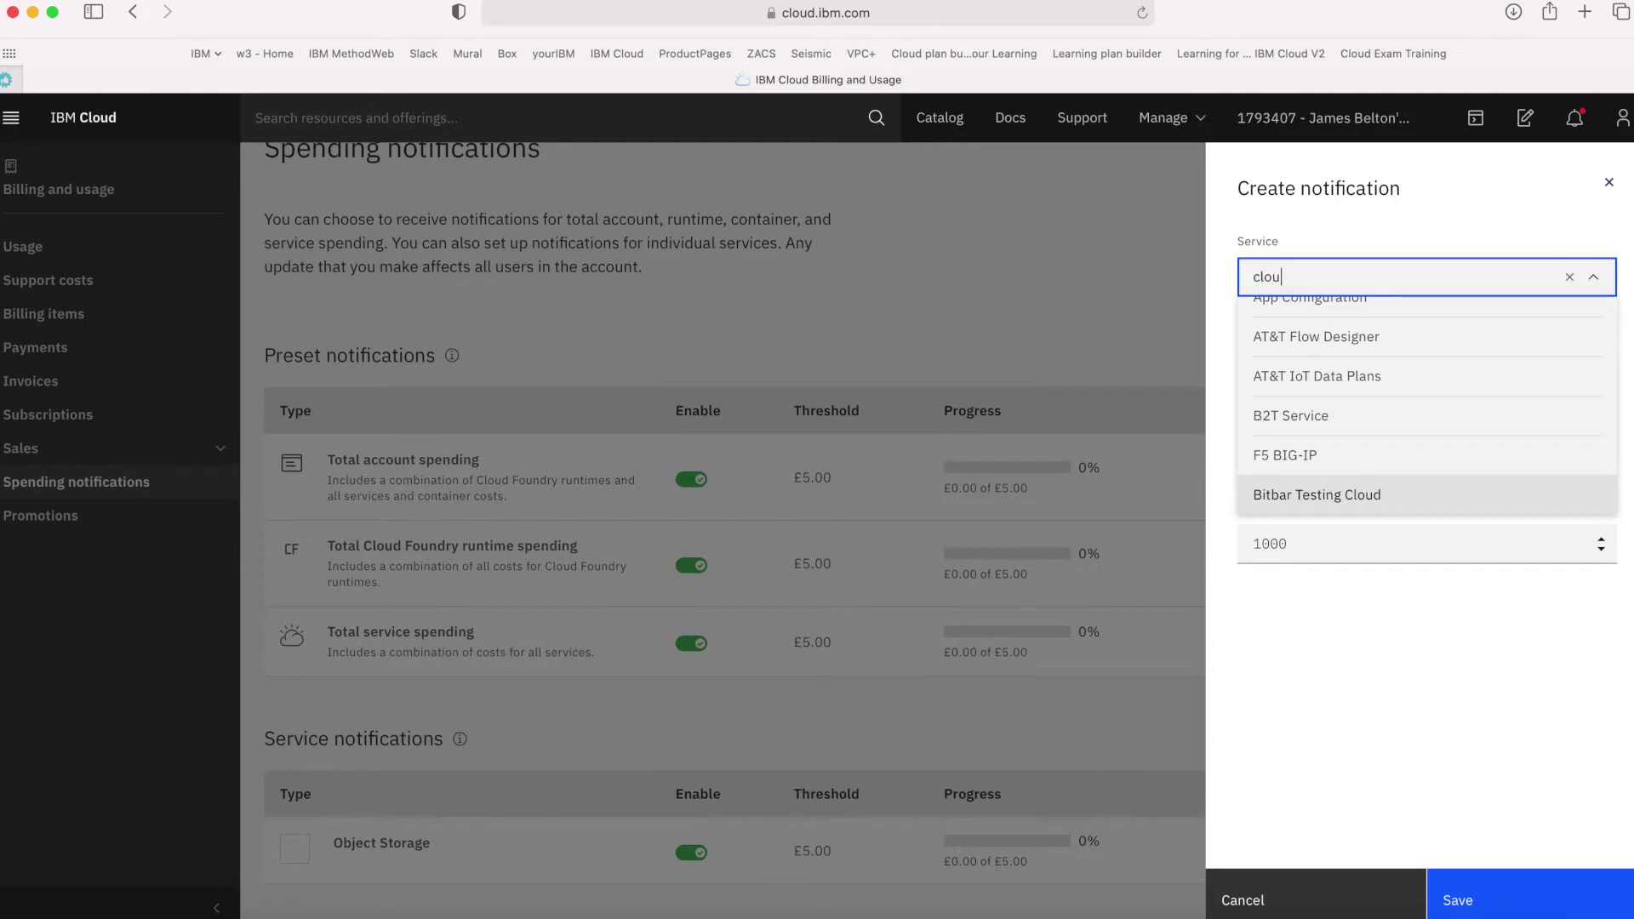
{"action": "left_click", "coordinate": [1283, 503]}
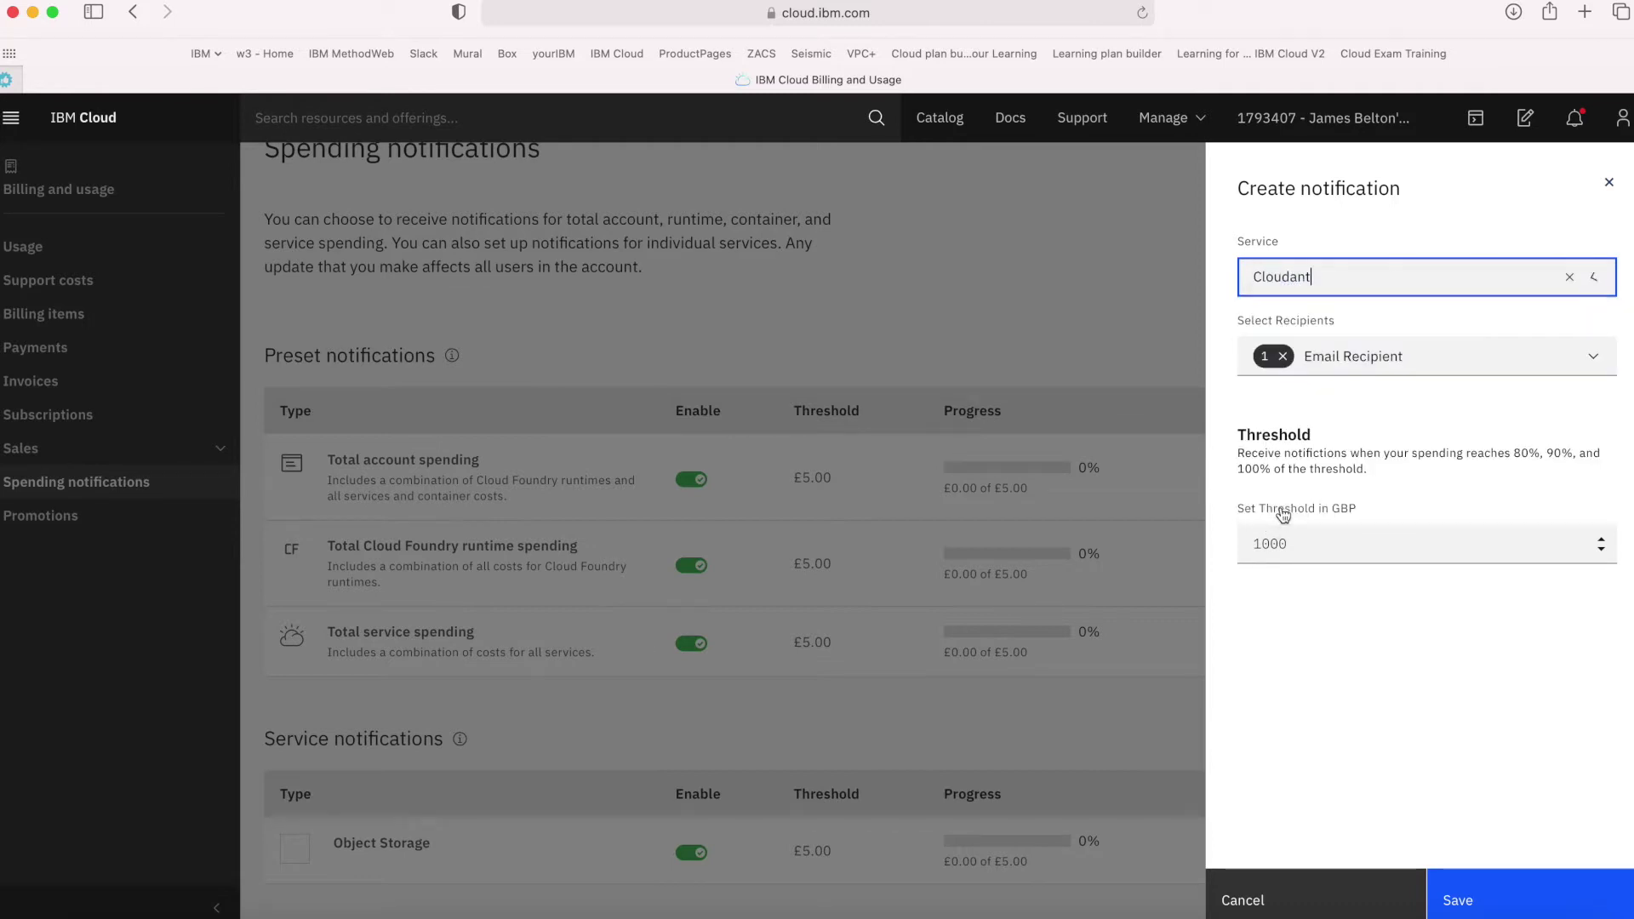
{"action": "left_click_drag", "start_coordinate": [1306, 544], "coordinate": [1231, 544]}
{"action": "type", "text": "5"}
{"action": "left_click", "coordinate": [1457, 899]}
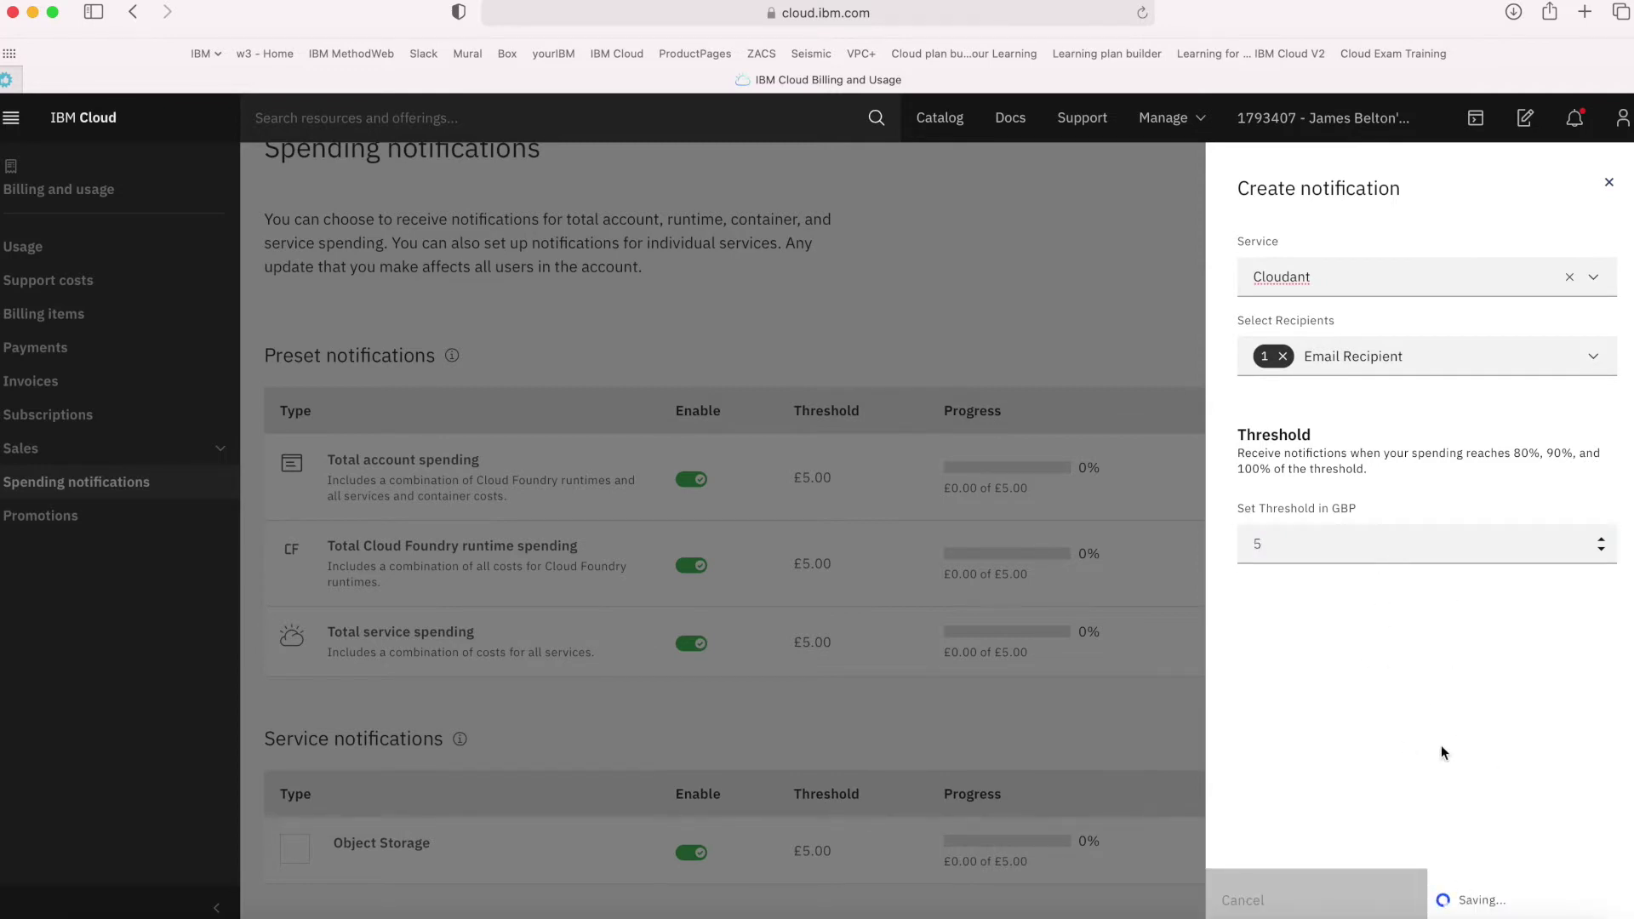
{"action": "scroll", "coordinate": [1366, 799], "scroll_direction": "down", "scroll_amount": 1}
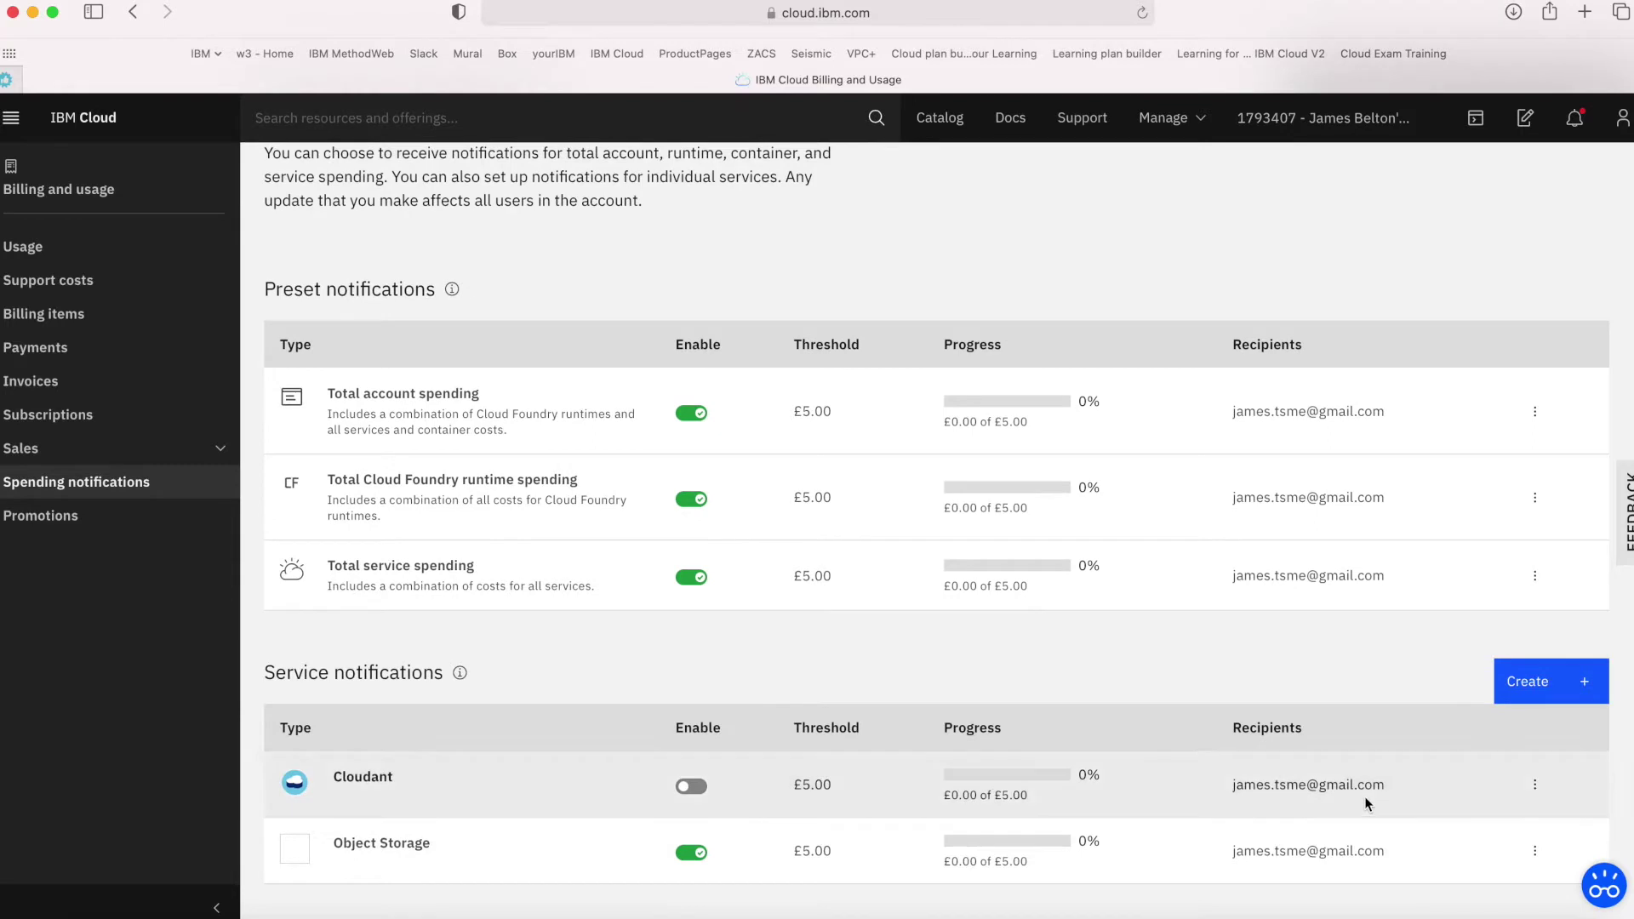
{"action": "left_click", "coordinate": [690, 786]}
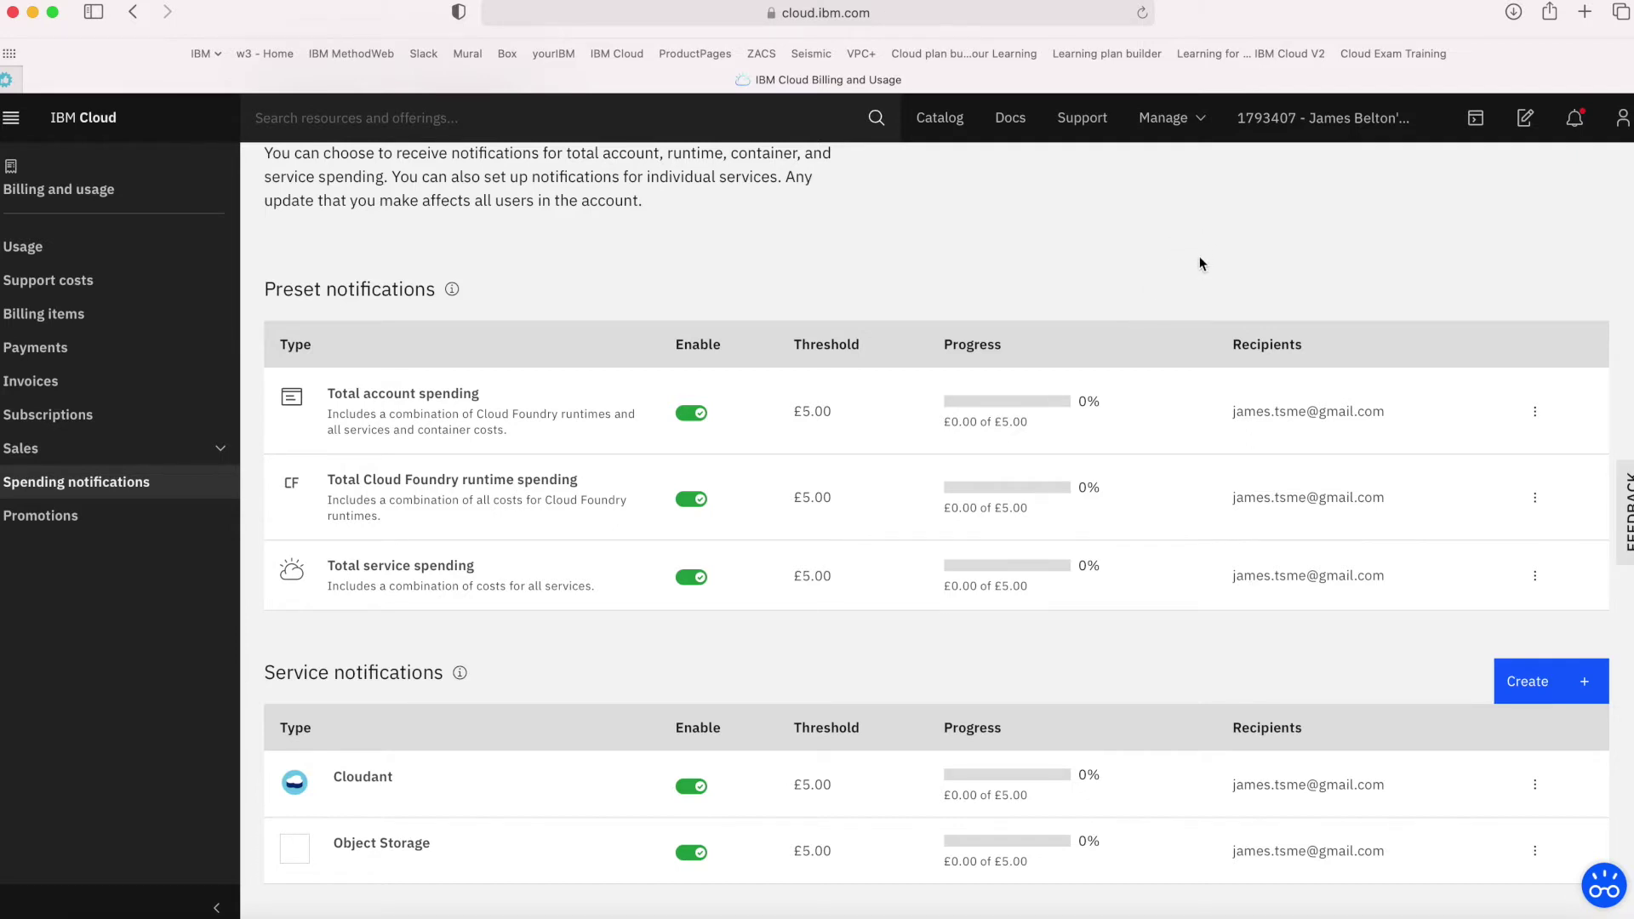
{"action": "left_click", "coordinate": [1178, 130]}
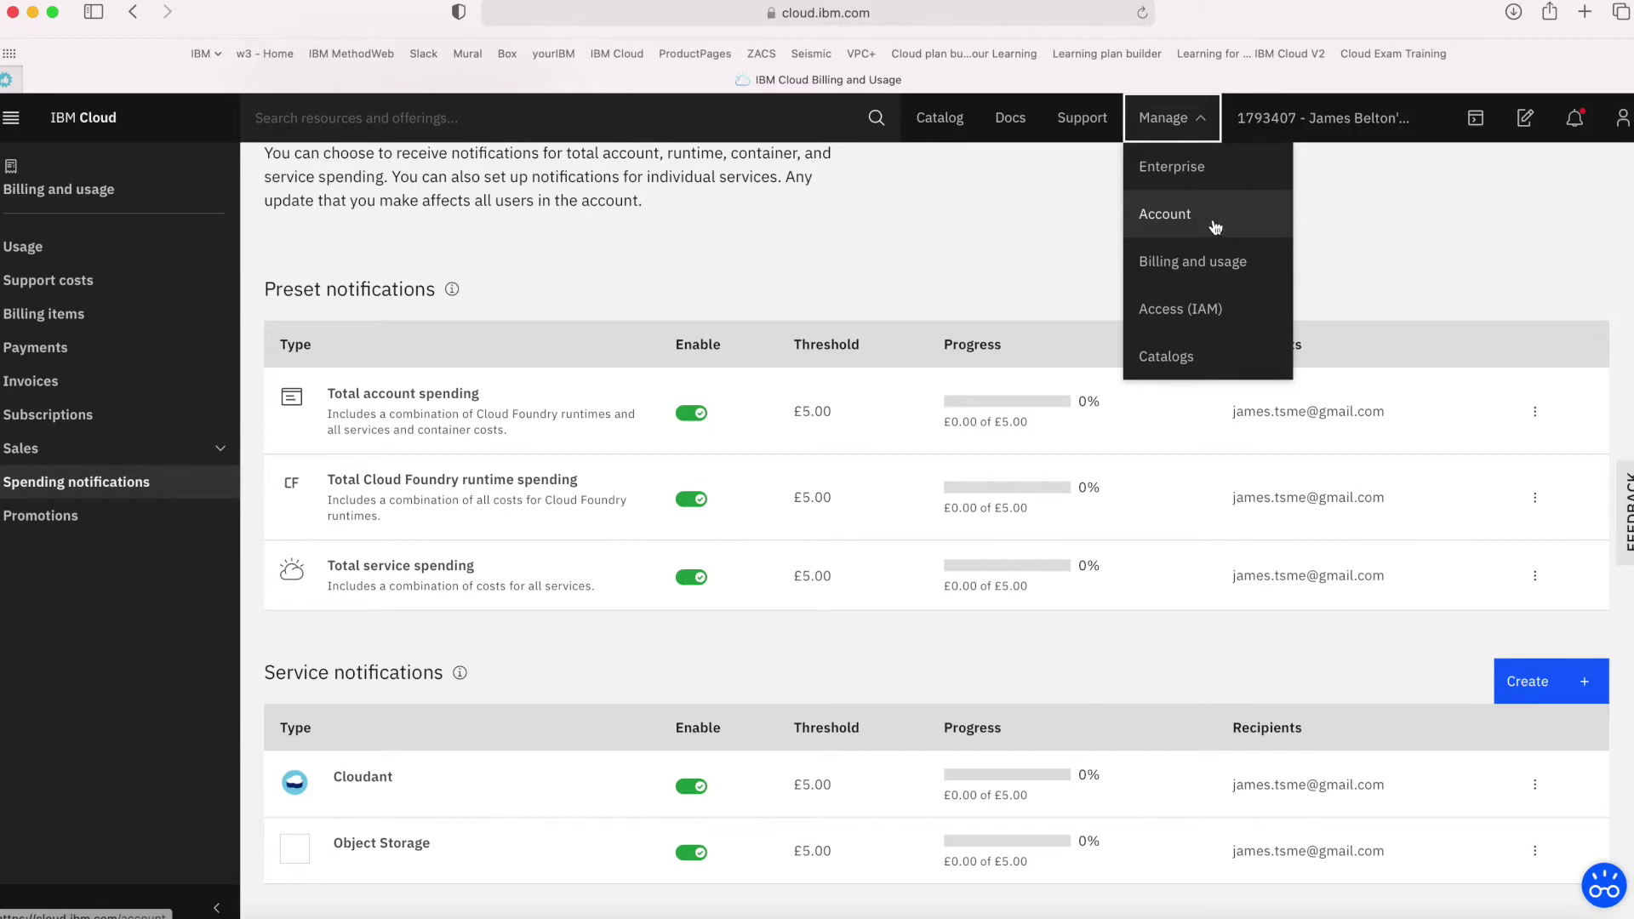
Open the Account page and its Resource groups list, showing only the Default group
{"action": "left_click", "coordinate": [1163, 218]}
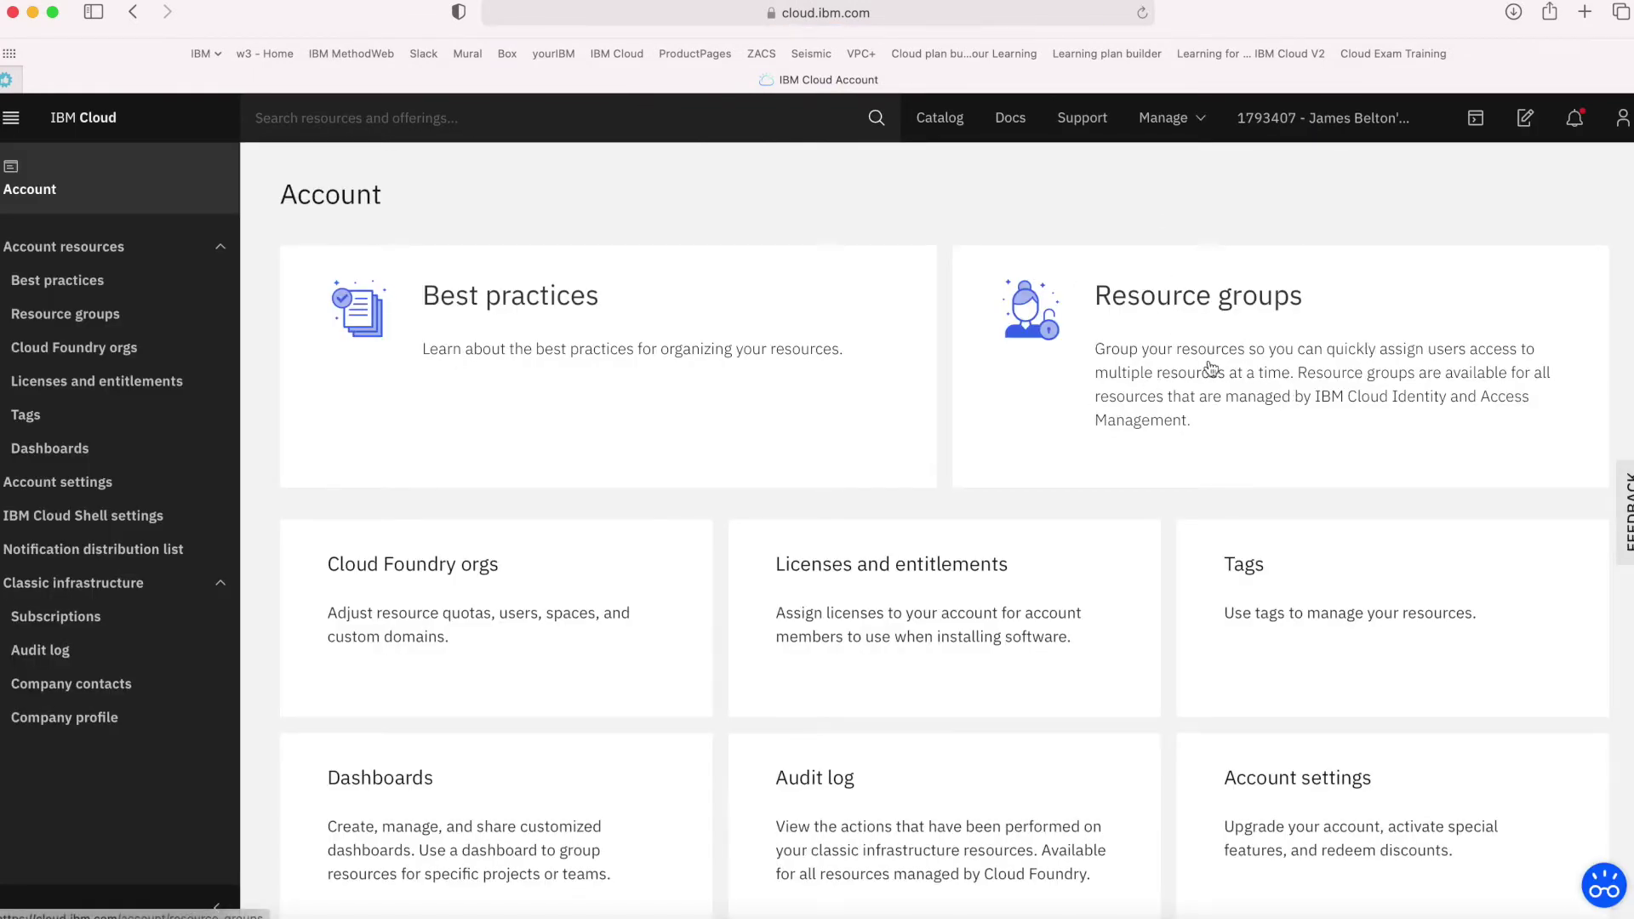
{"action": "left_click", "coordinate": [1195, 303]}
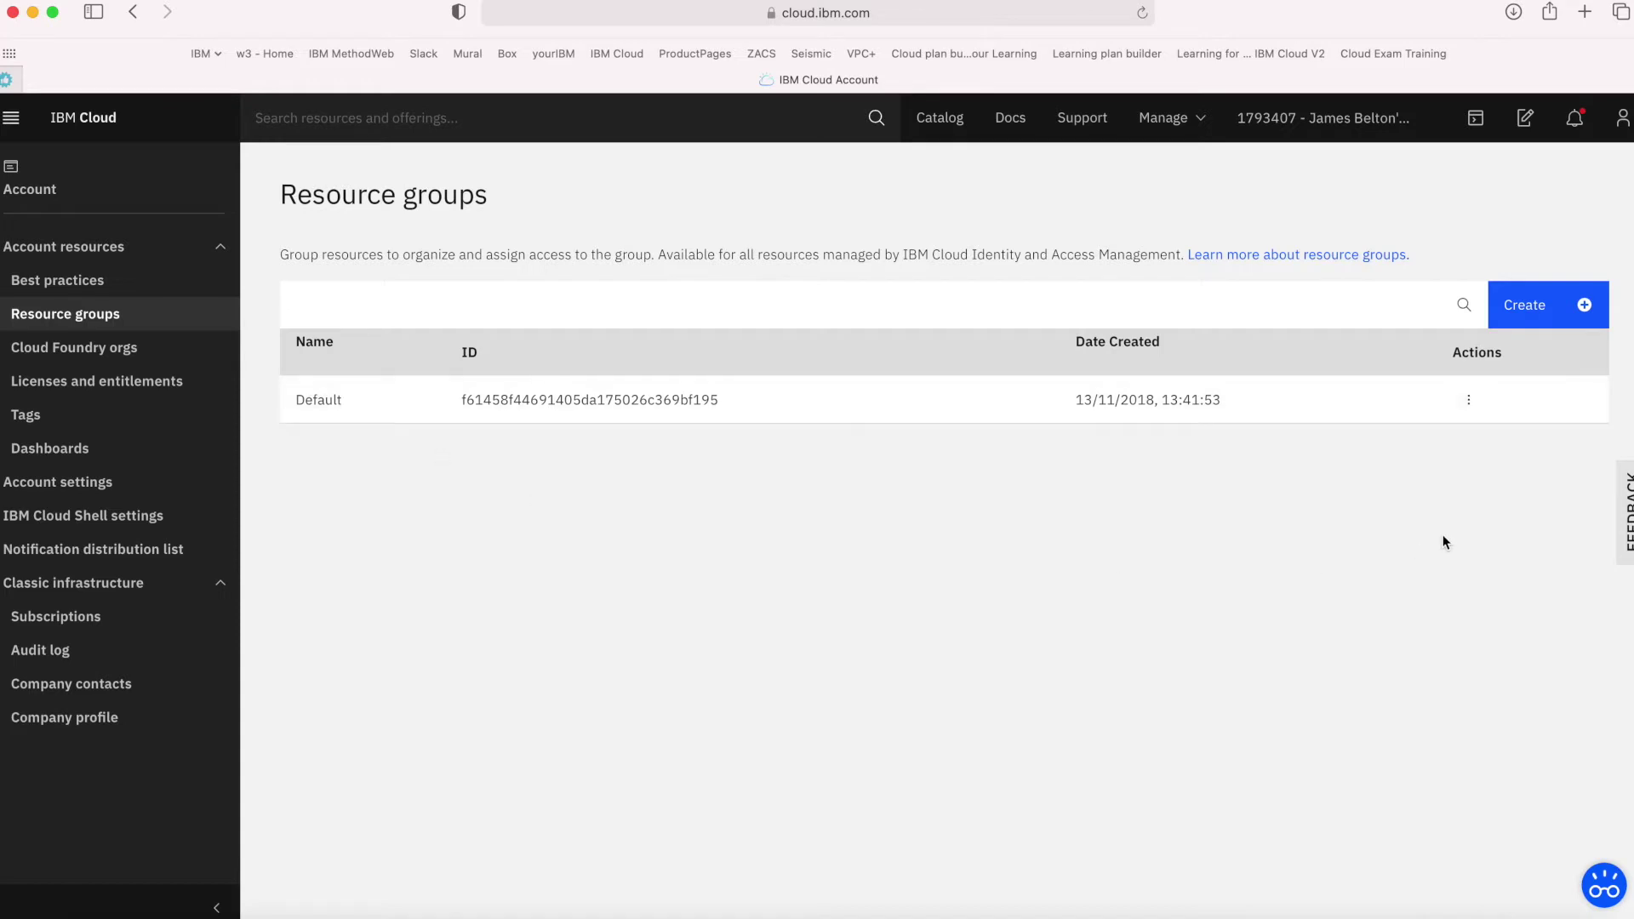
Try renaming the Default resource group, cancel it, and begin creating a new group
{"action": "left_click", "coordinate": [1469, 399]}
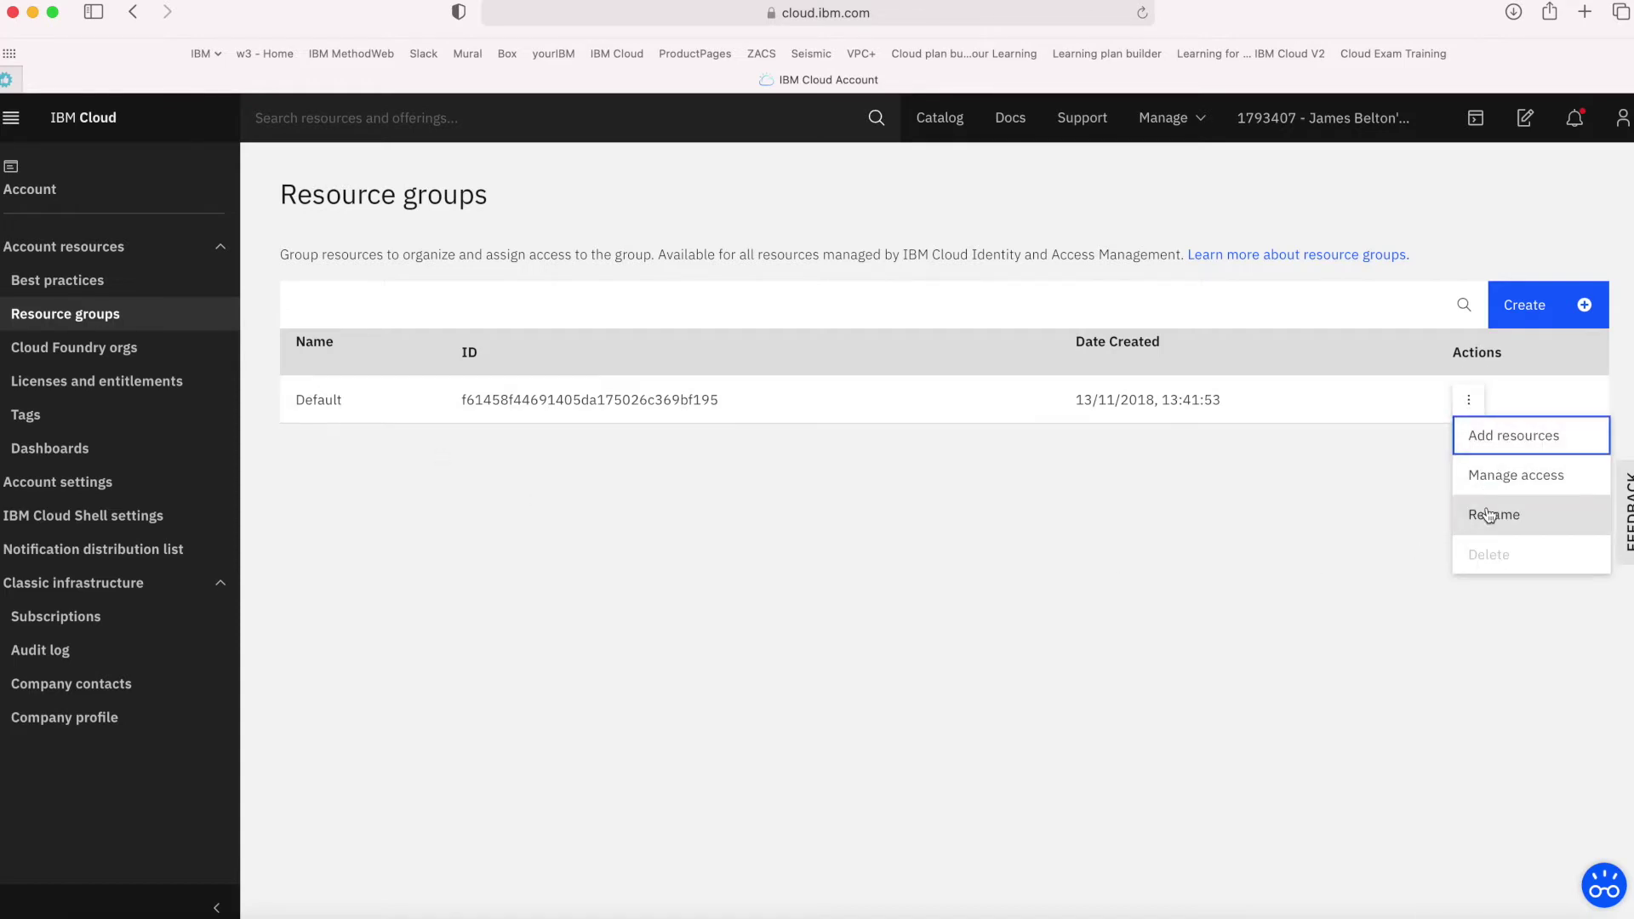
{"action": "left_click", "coordinate": [1494, 514]}
{"action": "left_click_drag", "start_coordinate": [536, 489], "coordinate": [416, 494]}
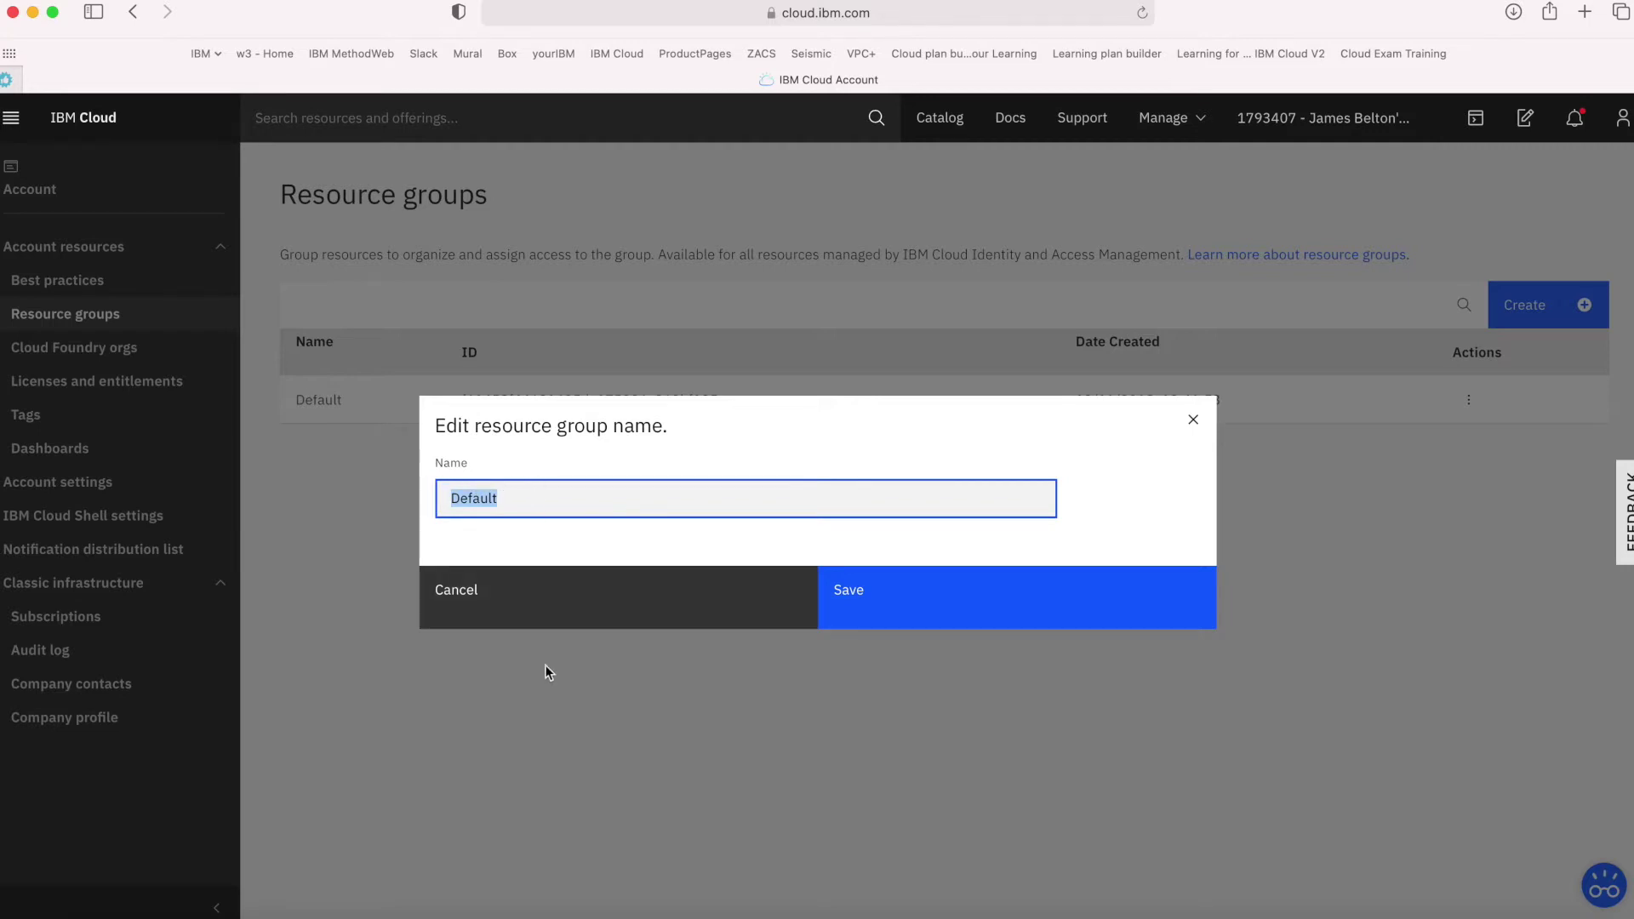
{"action": "left_click", "coordinate": [541, 616]}
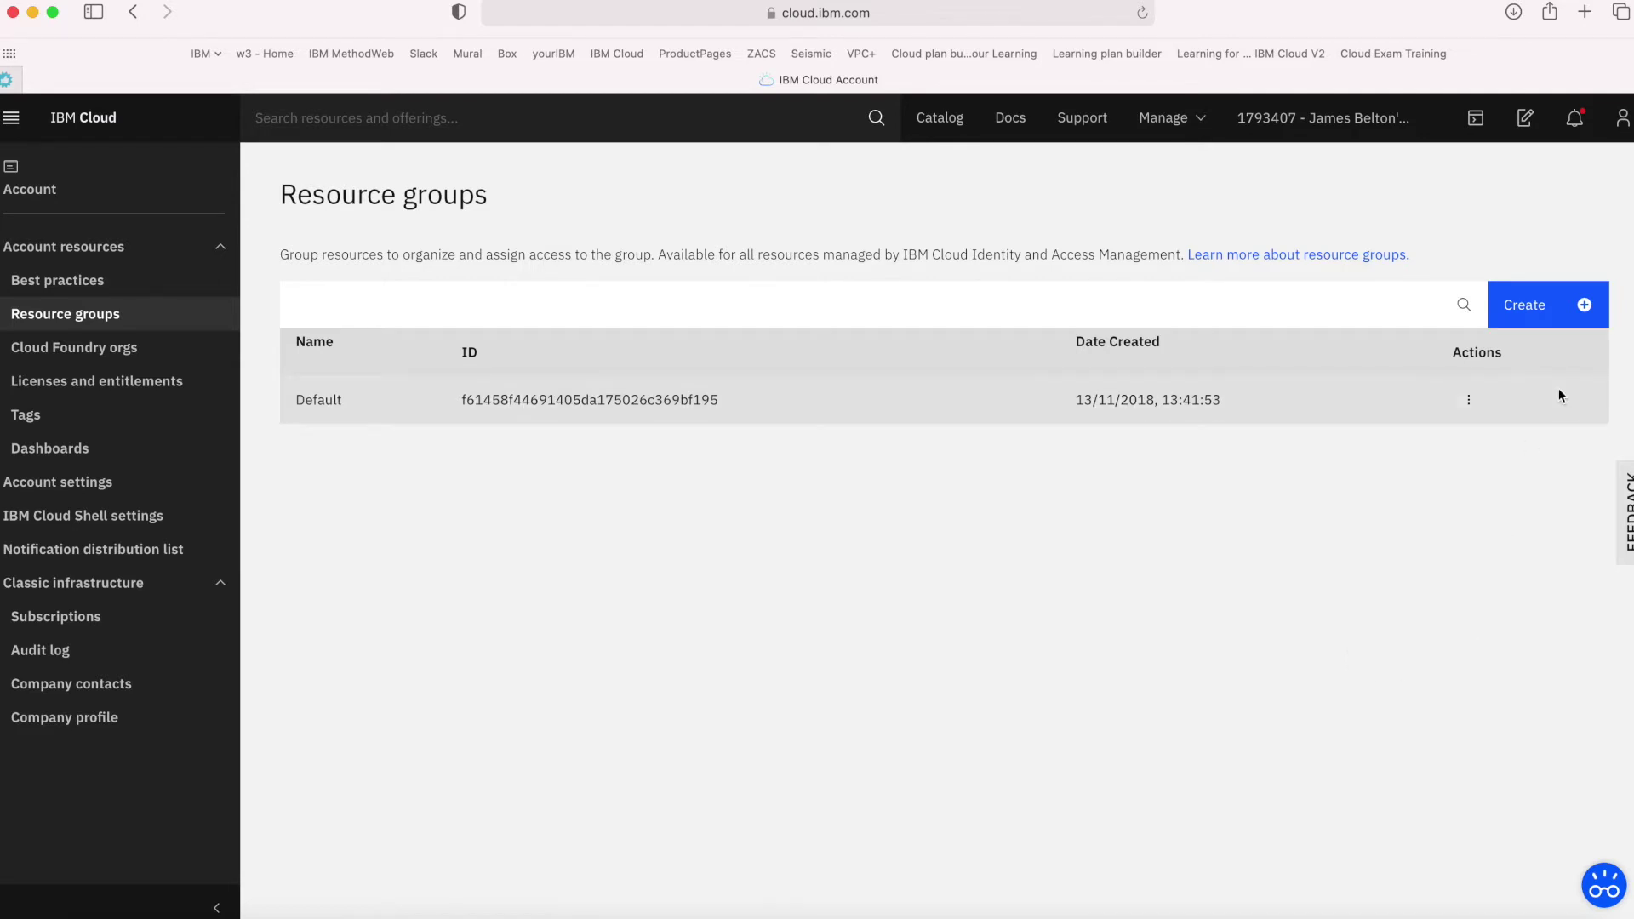
{"action": "left_click", "coordinate": [1532, 308]}
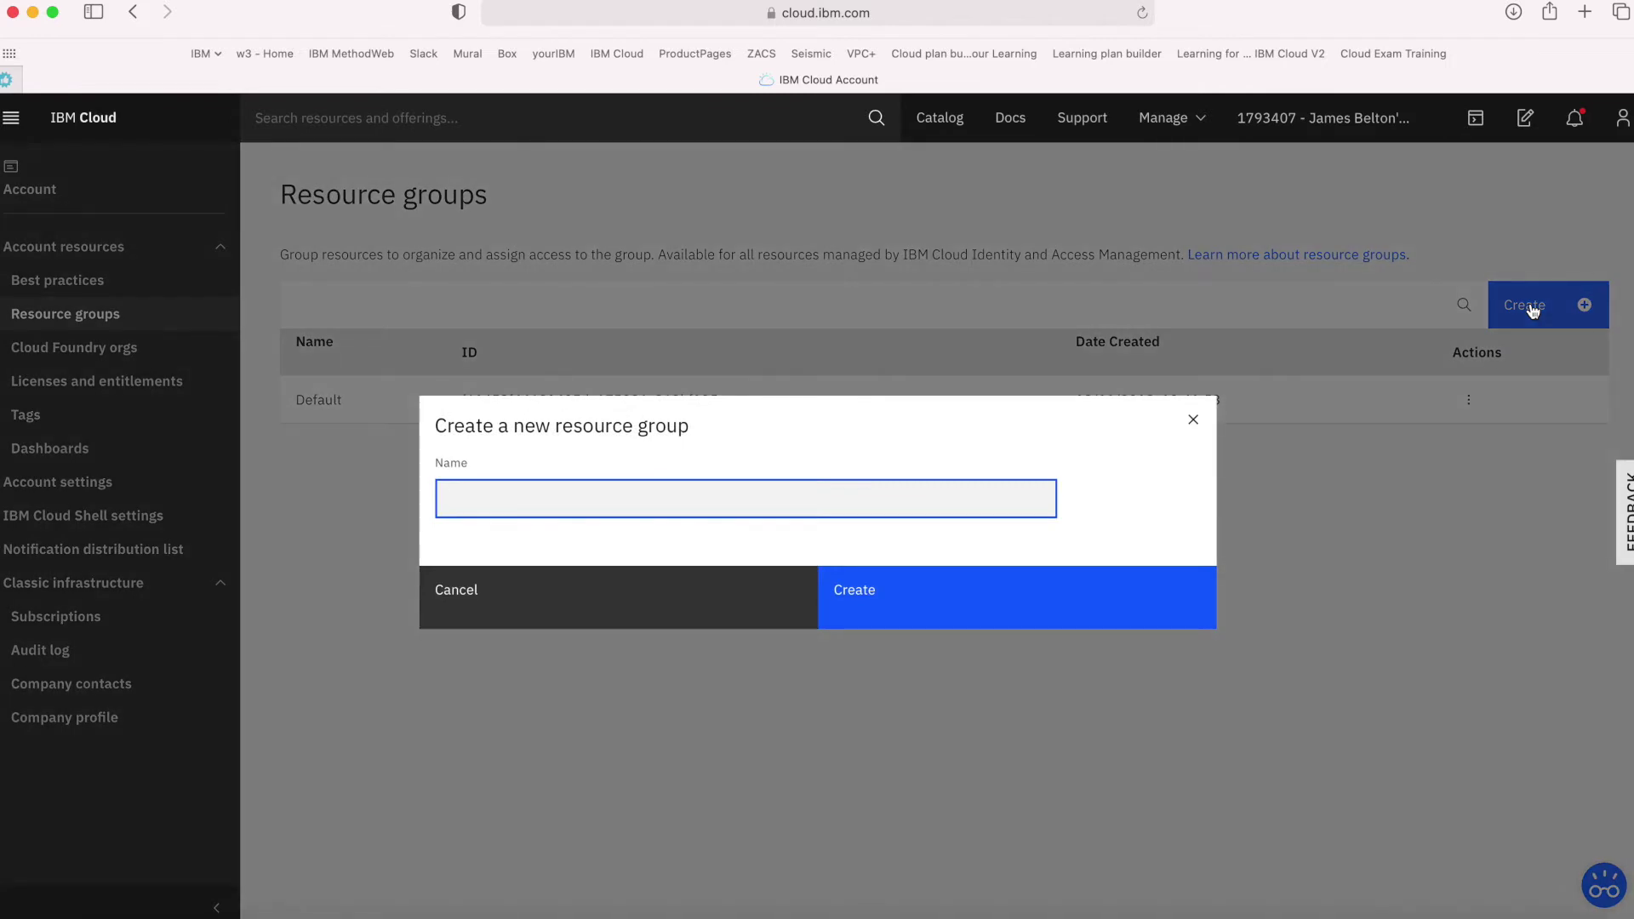
Create resource groups named rules-dev-rg, rules-test-rg and rules-prod-rg
{"action": "type", "text": "ru"}
{"action": "type", "text": "les-dev-rg"}
{"action": "left_click", "coordinate": [885, 590]}
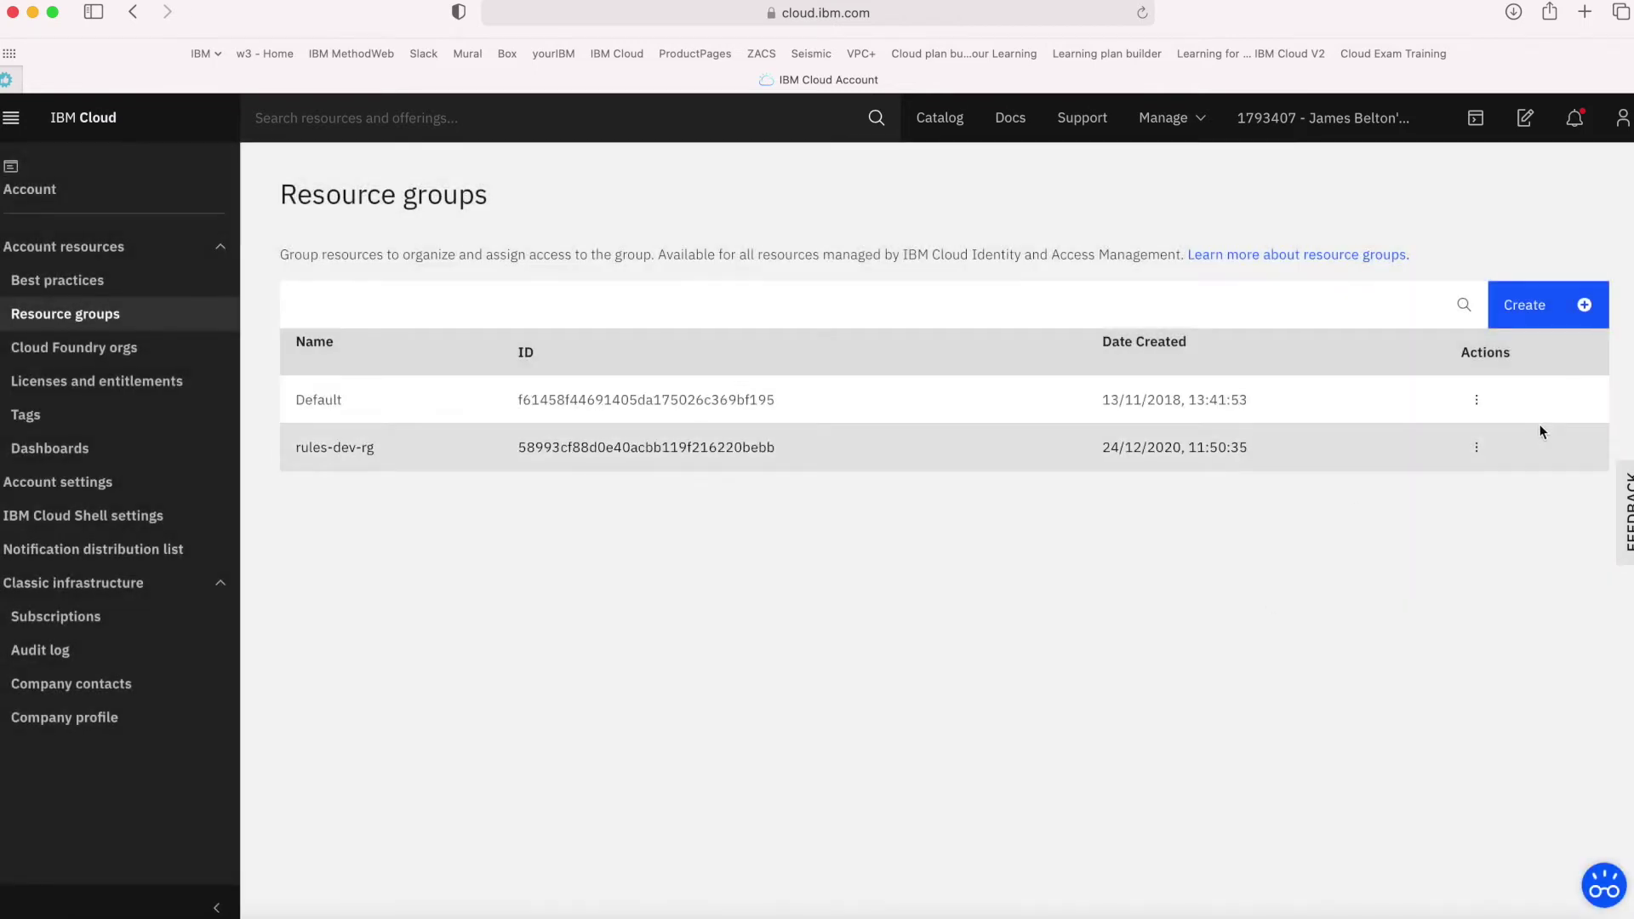
{"action": "left_click", "coordinate": [1532, 318]}
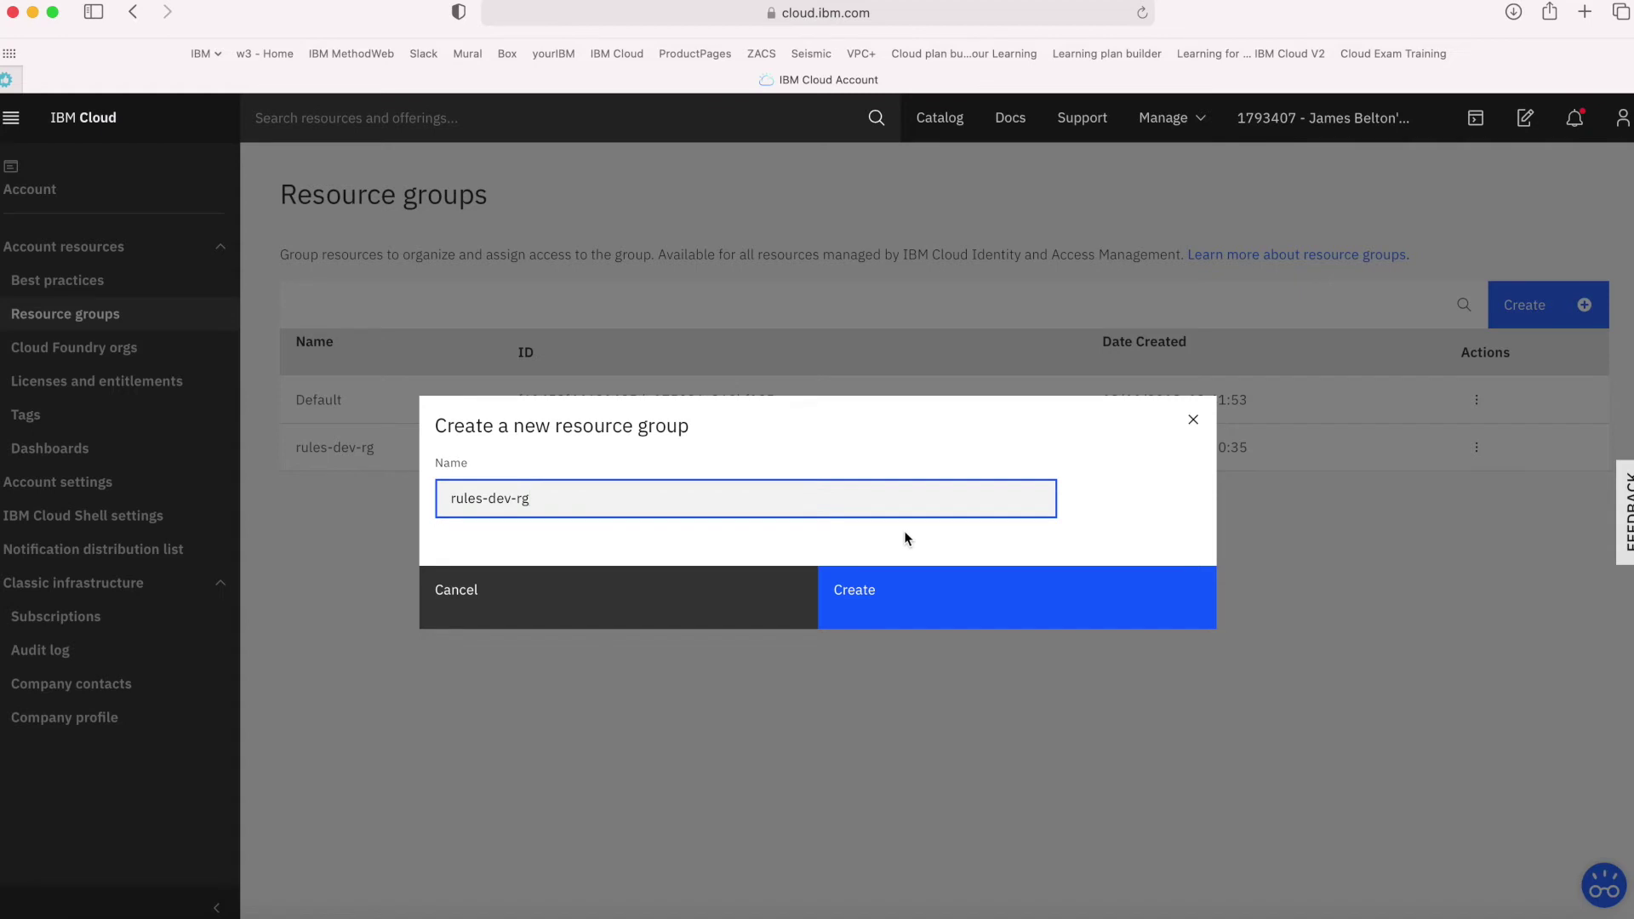
{"action": "left_click_drag", "start_coordinate": [512, 498], "coordinate": [488, 498]}
{"action": "type", "text": "test"}
{"action": "left_click", "coordinate": [874, 611]}
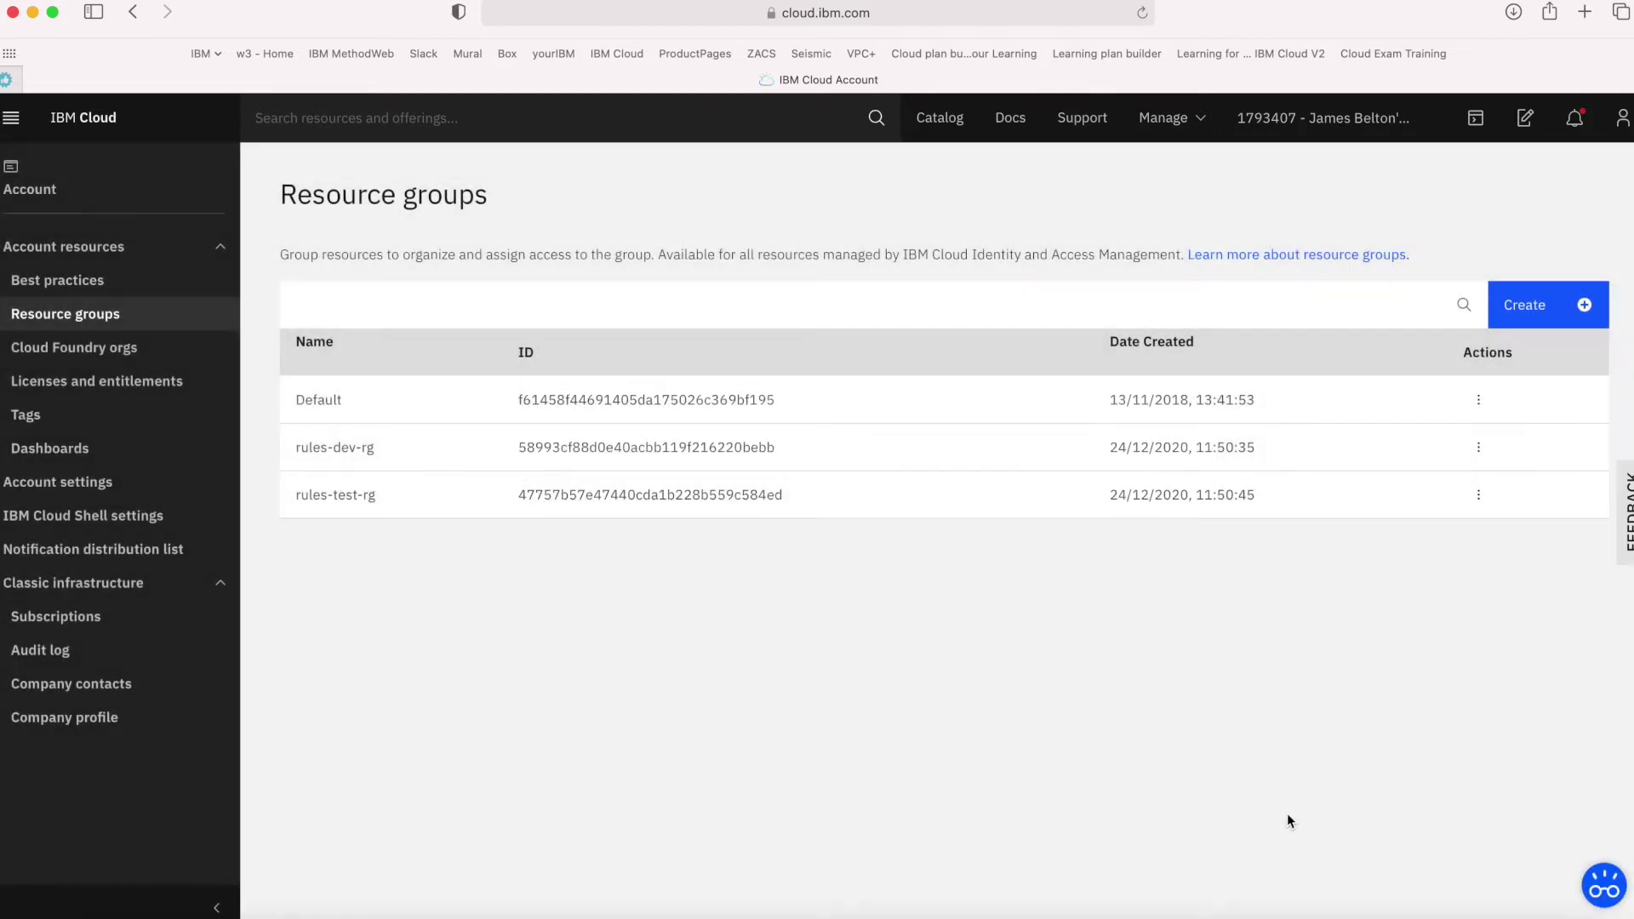
{"action": "left_click", "coordinate": [1540, 314]}
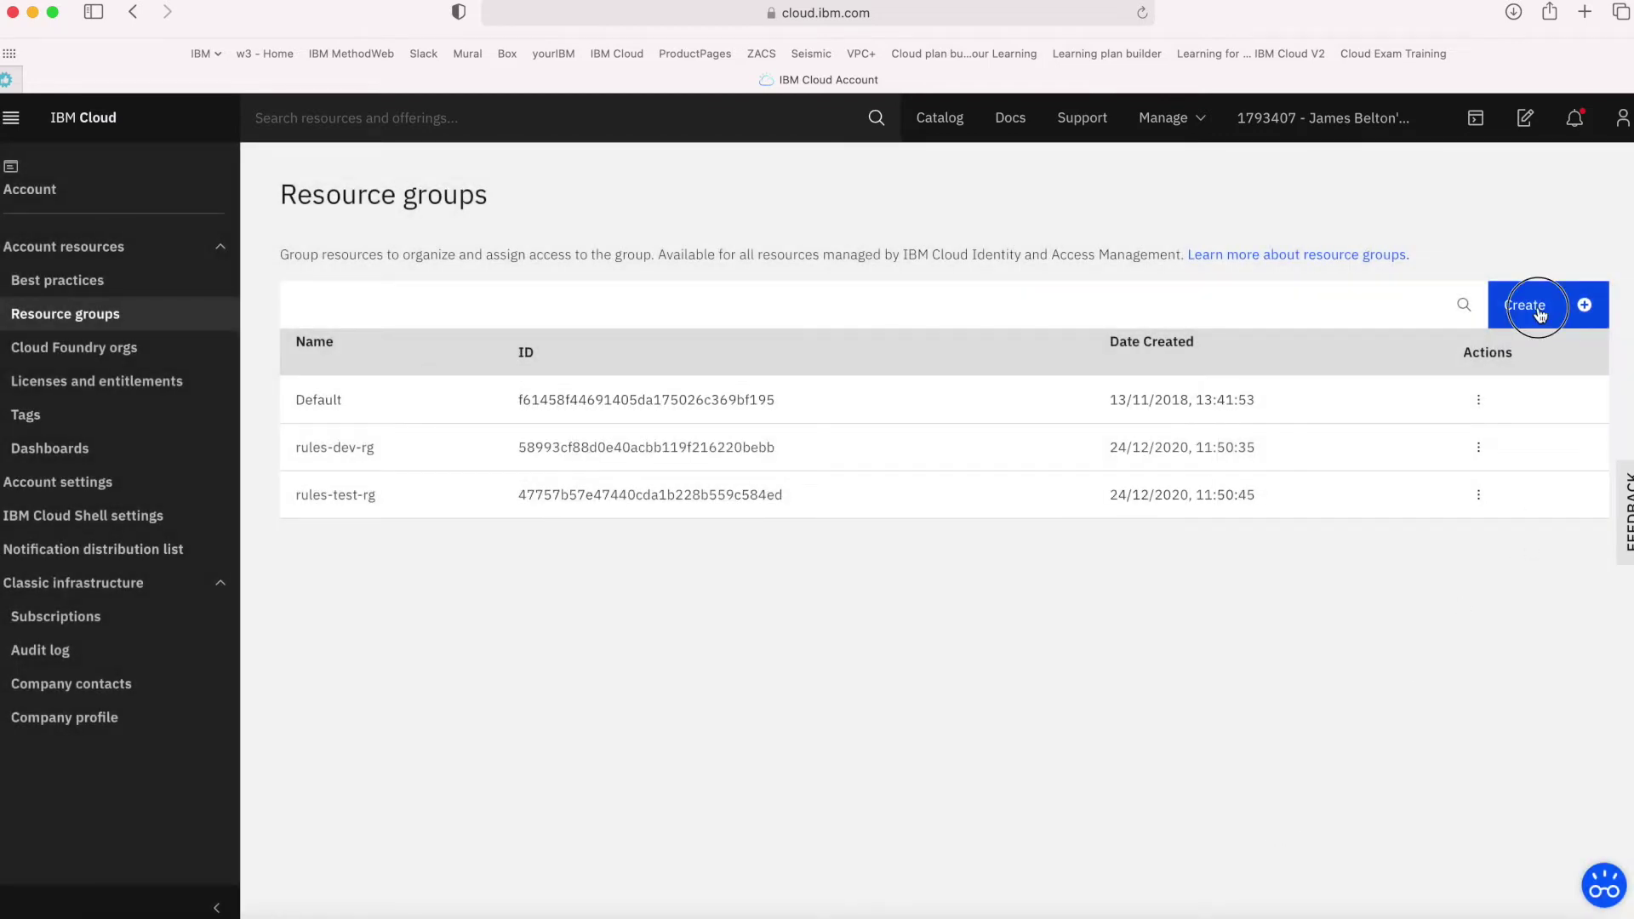
{"action": "key", "text": "BackSpace"}
{"action": "key", "text": "BackSpace"}
{"action": "key", "text": "BackSpace"}
{"action": "key", "text": "BackSpace"}
{"action": "type", "text": "prod-rg"}
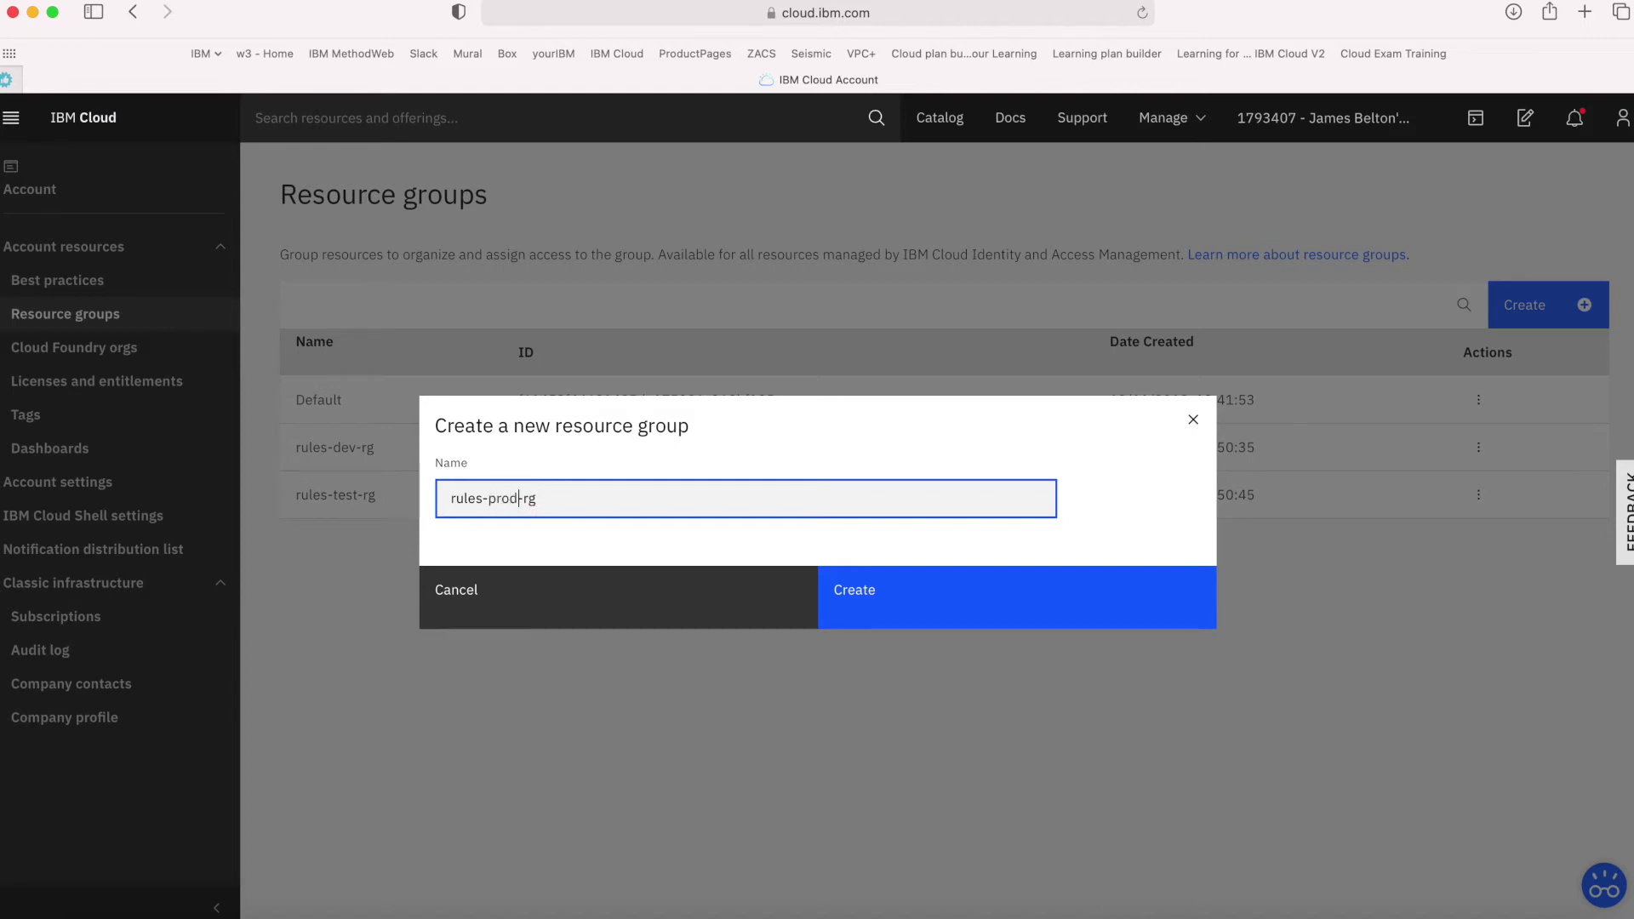
{"action": "left_click", "coordinate": [855, 600]}
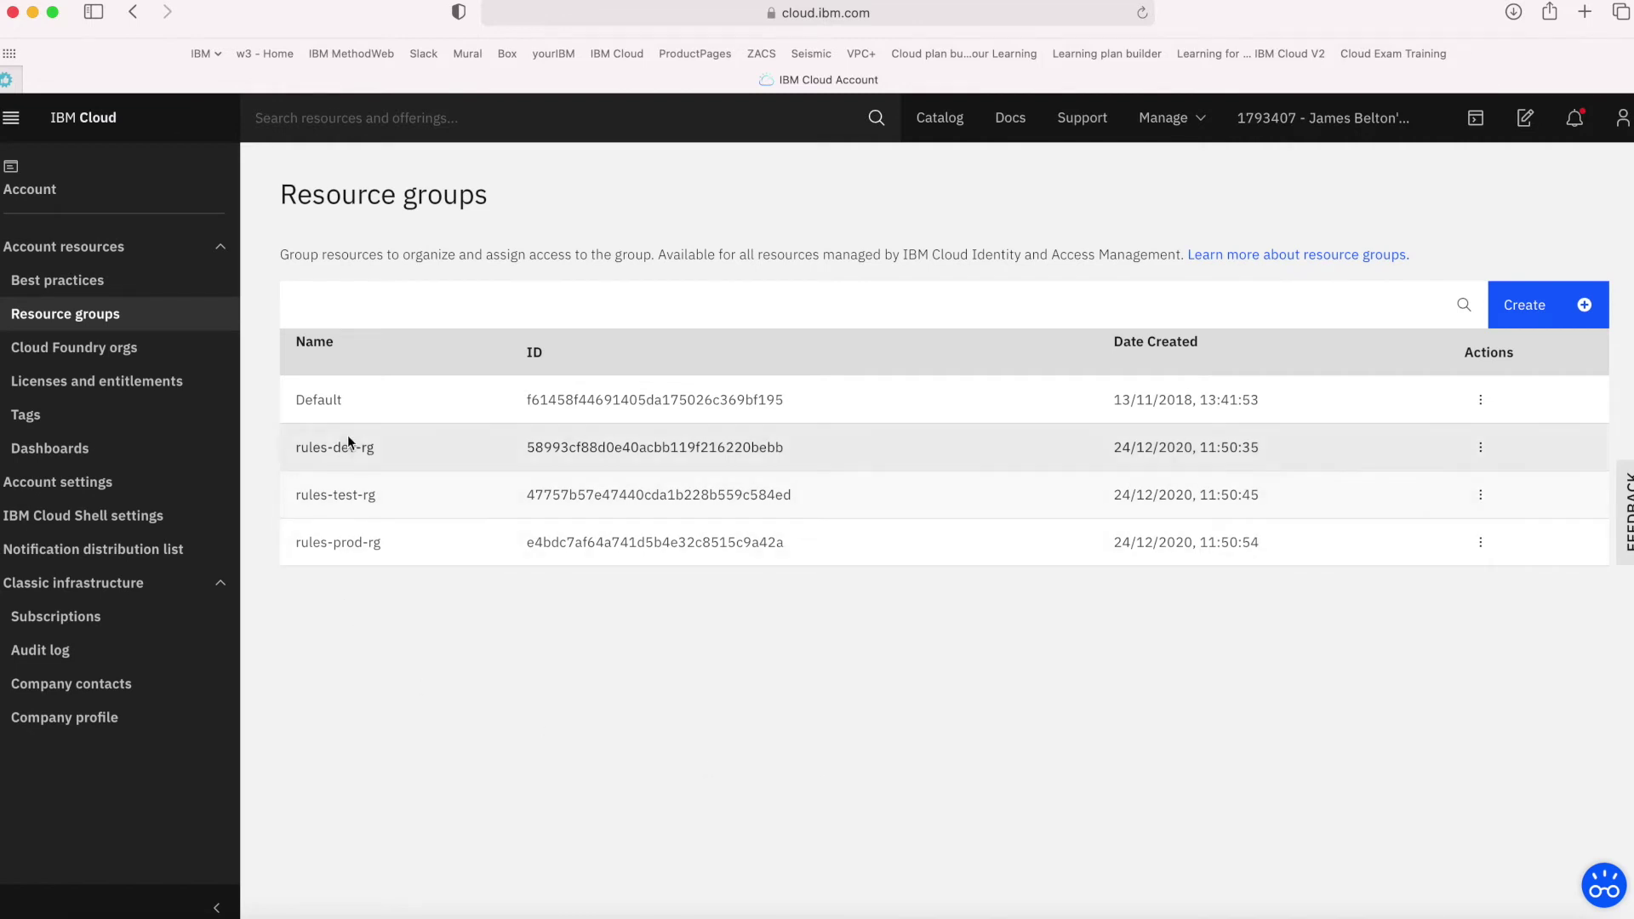
{"action": "left_click", "coordinate": [1492, 556]}
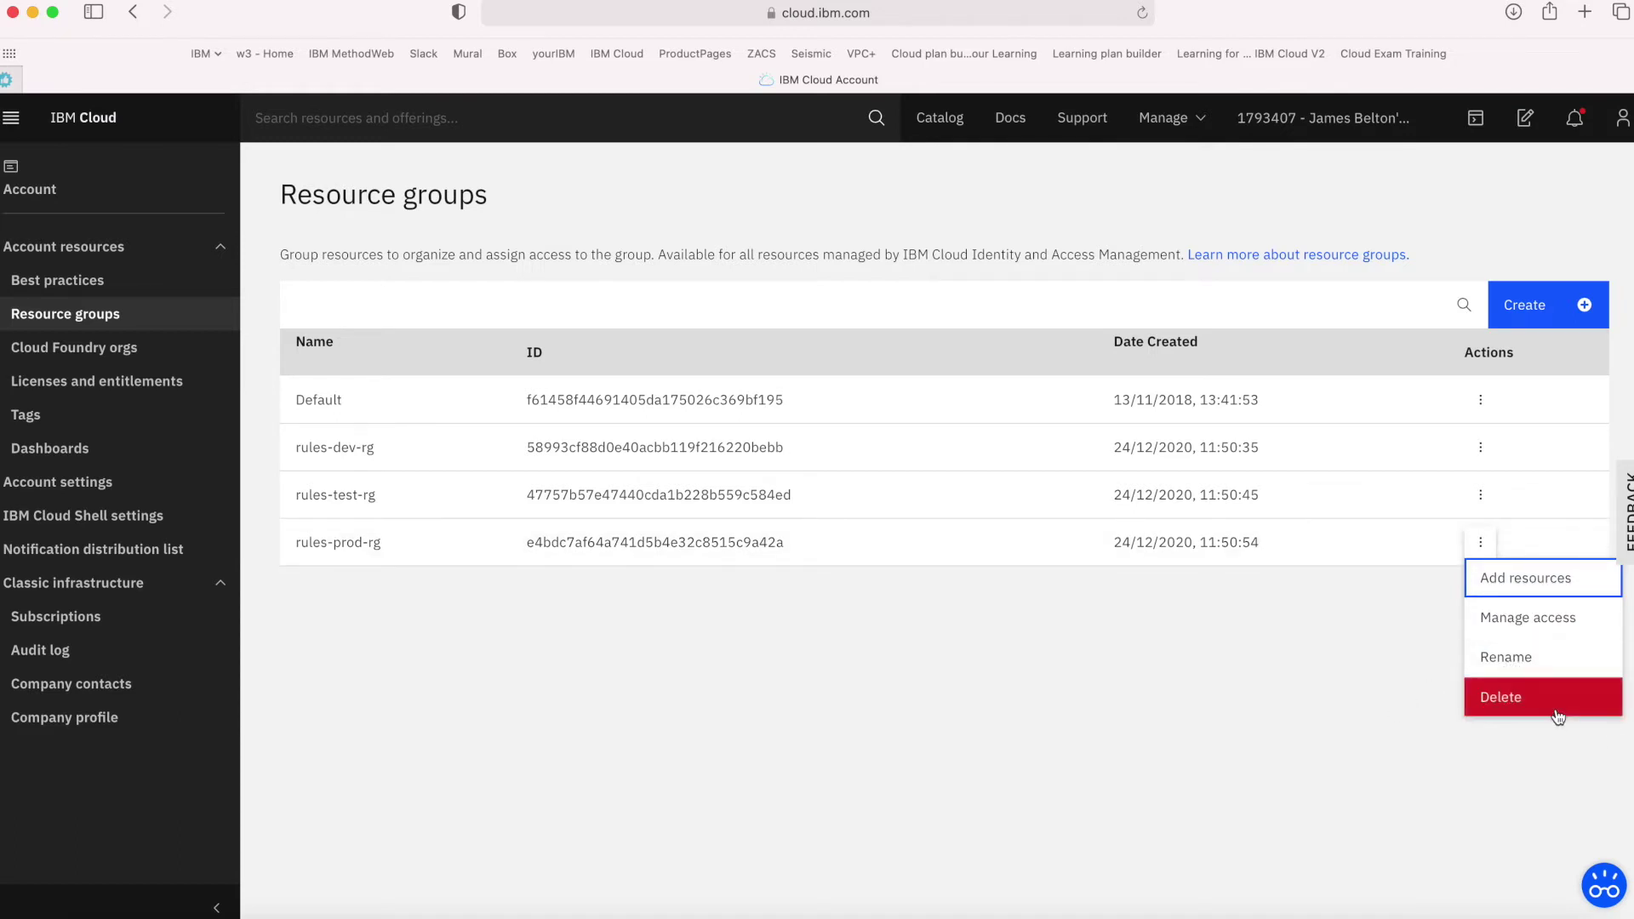
{"action": "left_click", "coordinate": [1528, 658]}
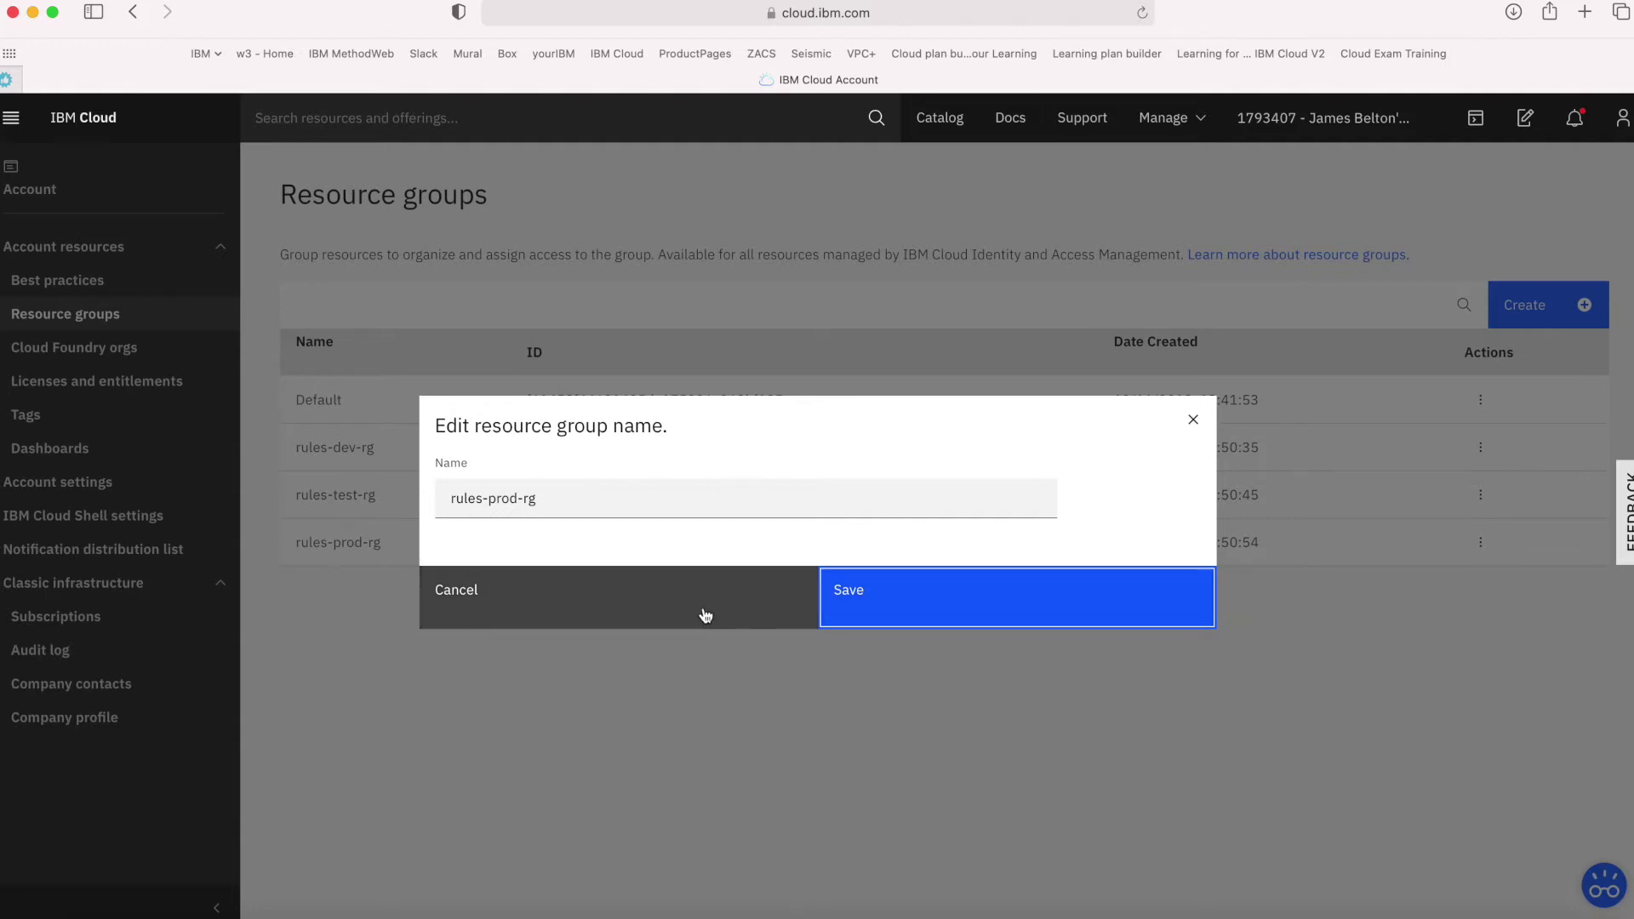
{"action": "left_click", "coordinate": [706, 614]}
{"action": "left_click", "coordinate": [1481, 542]}
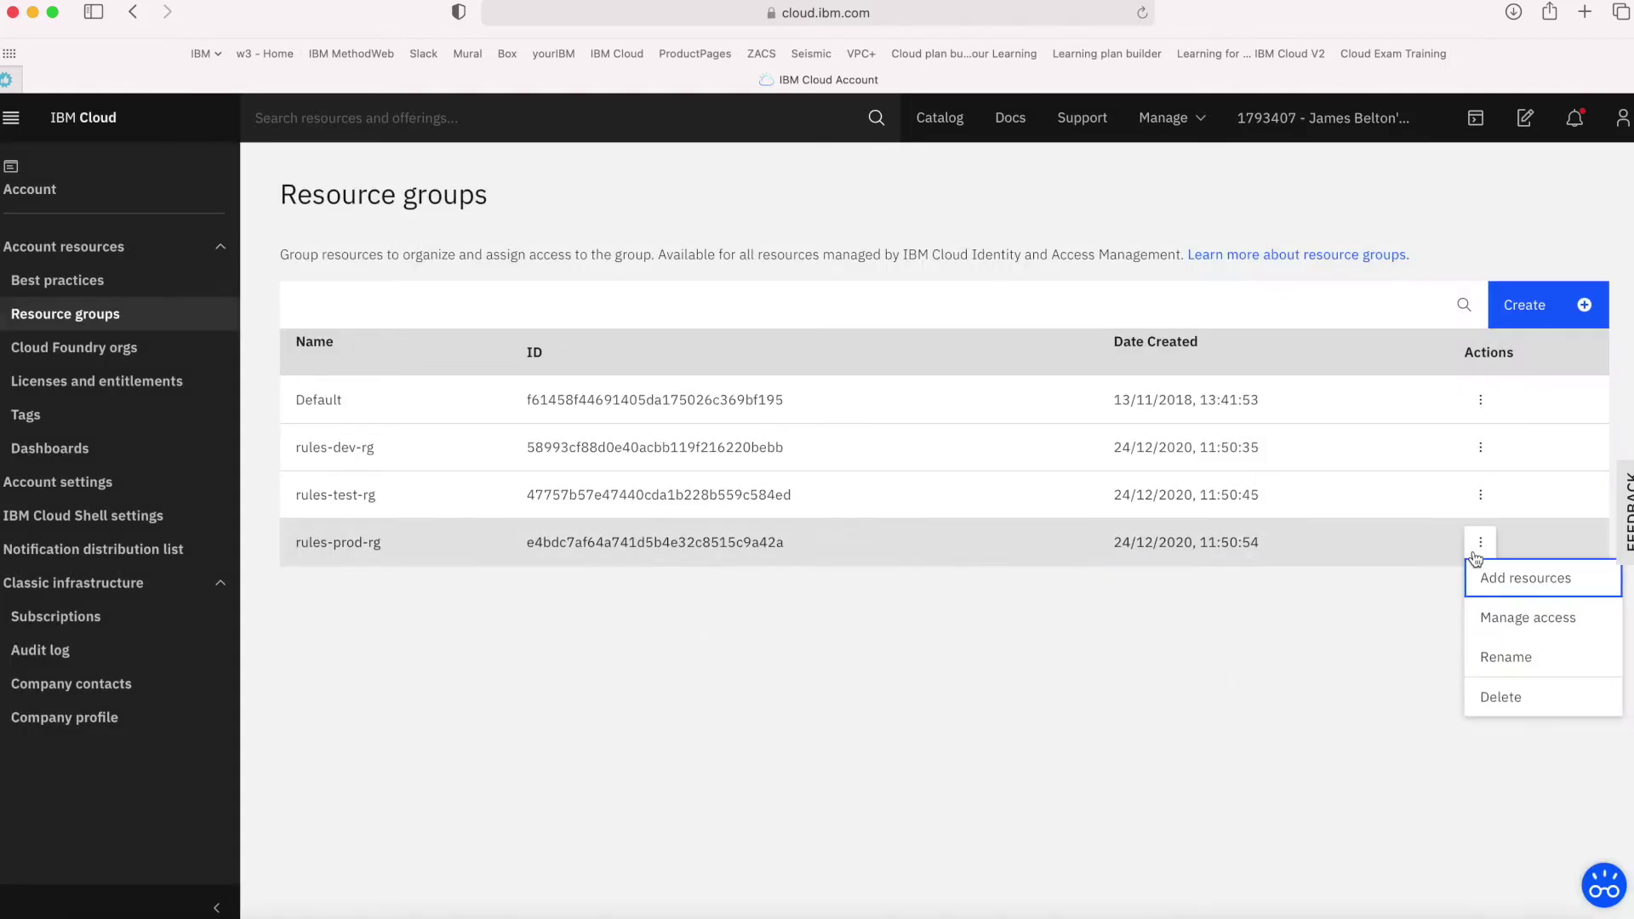
{"action": "left_click", "coordinate": [1525, 627]}
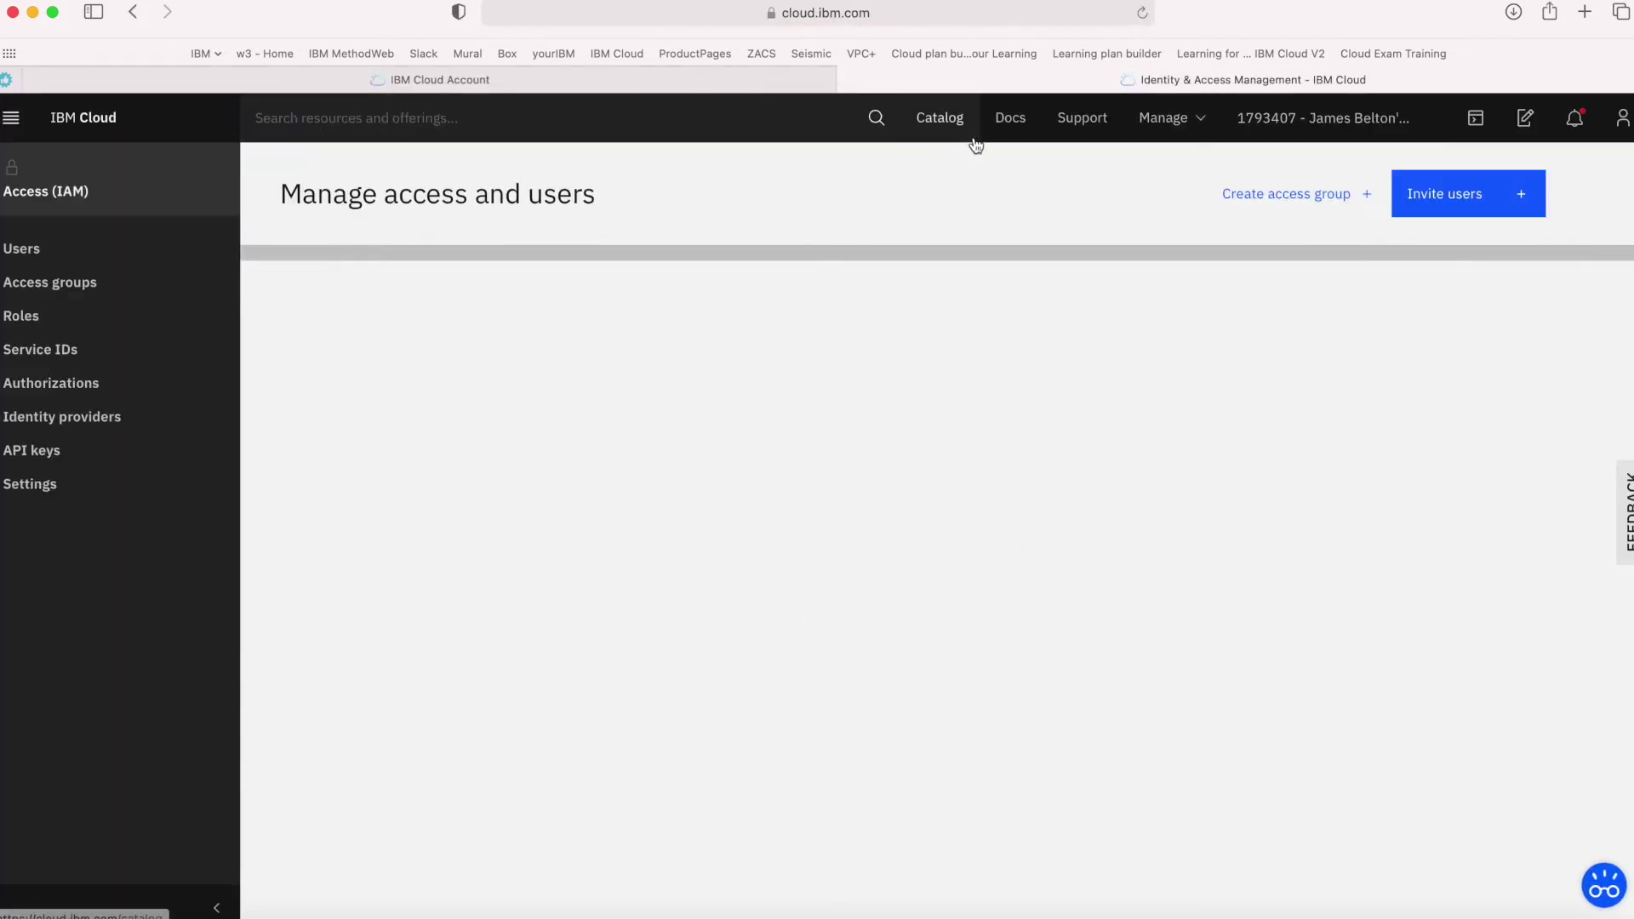
{"action": "key", "text": "super+w"}
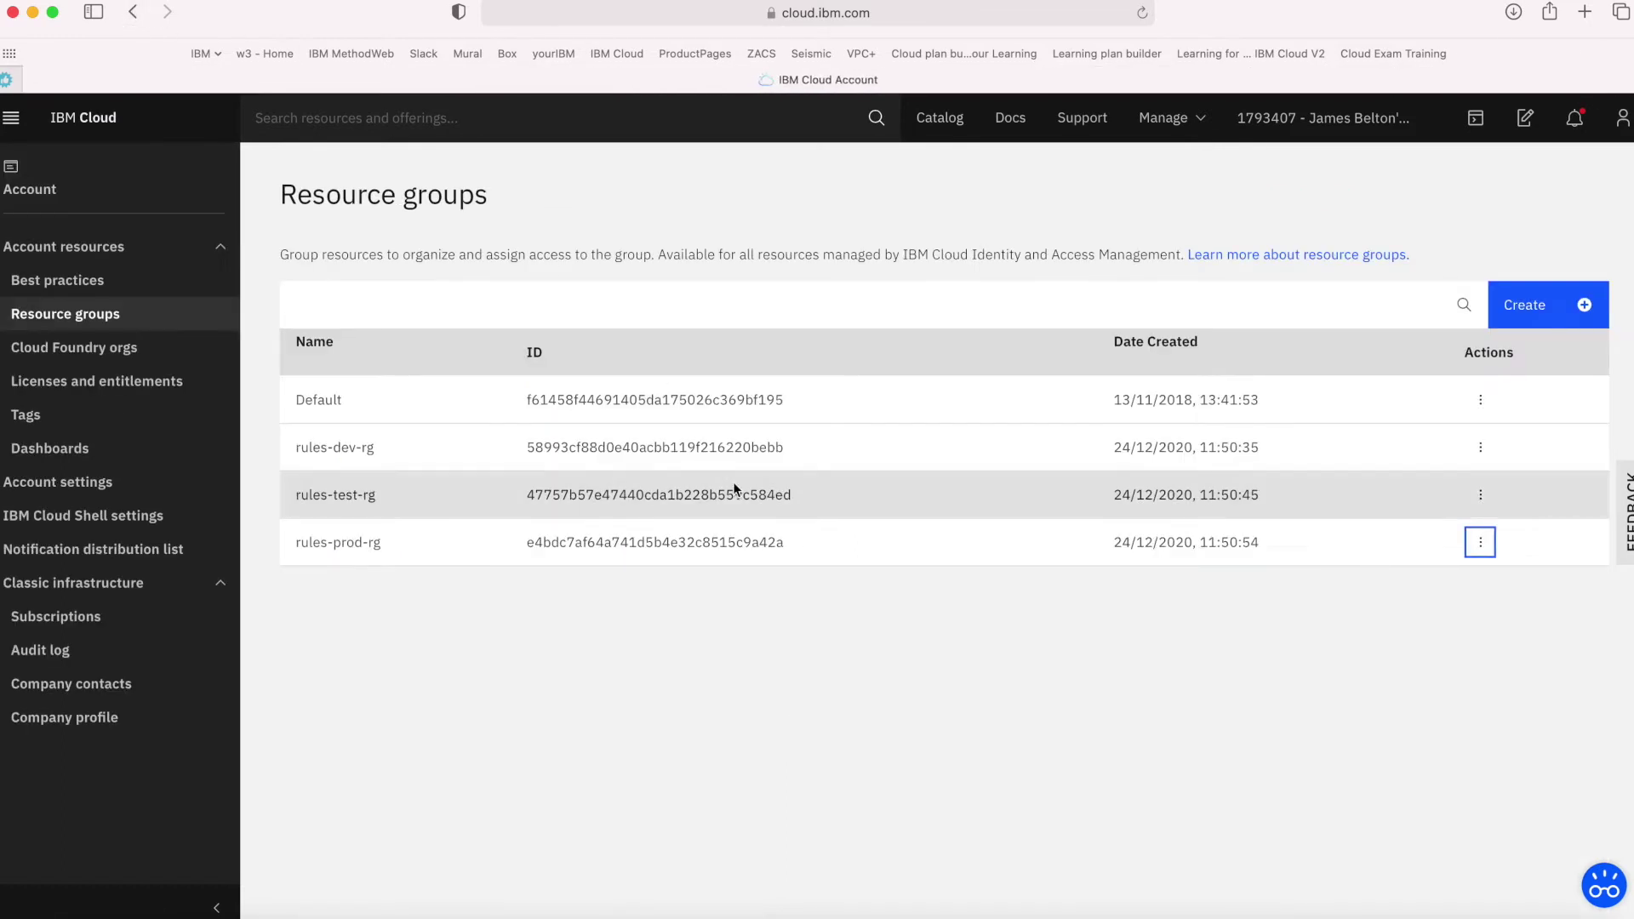
{"action": "left_click", "coordinate": [1480, 542]}
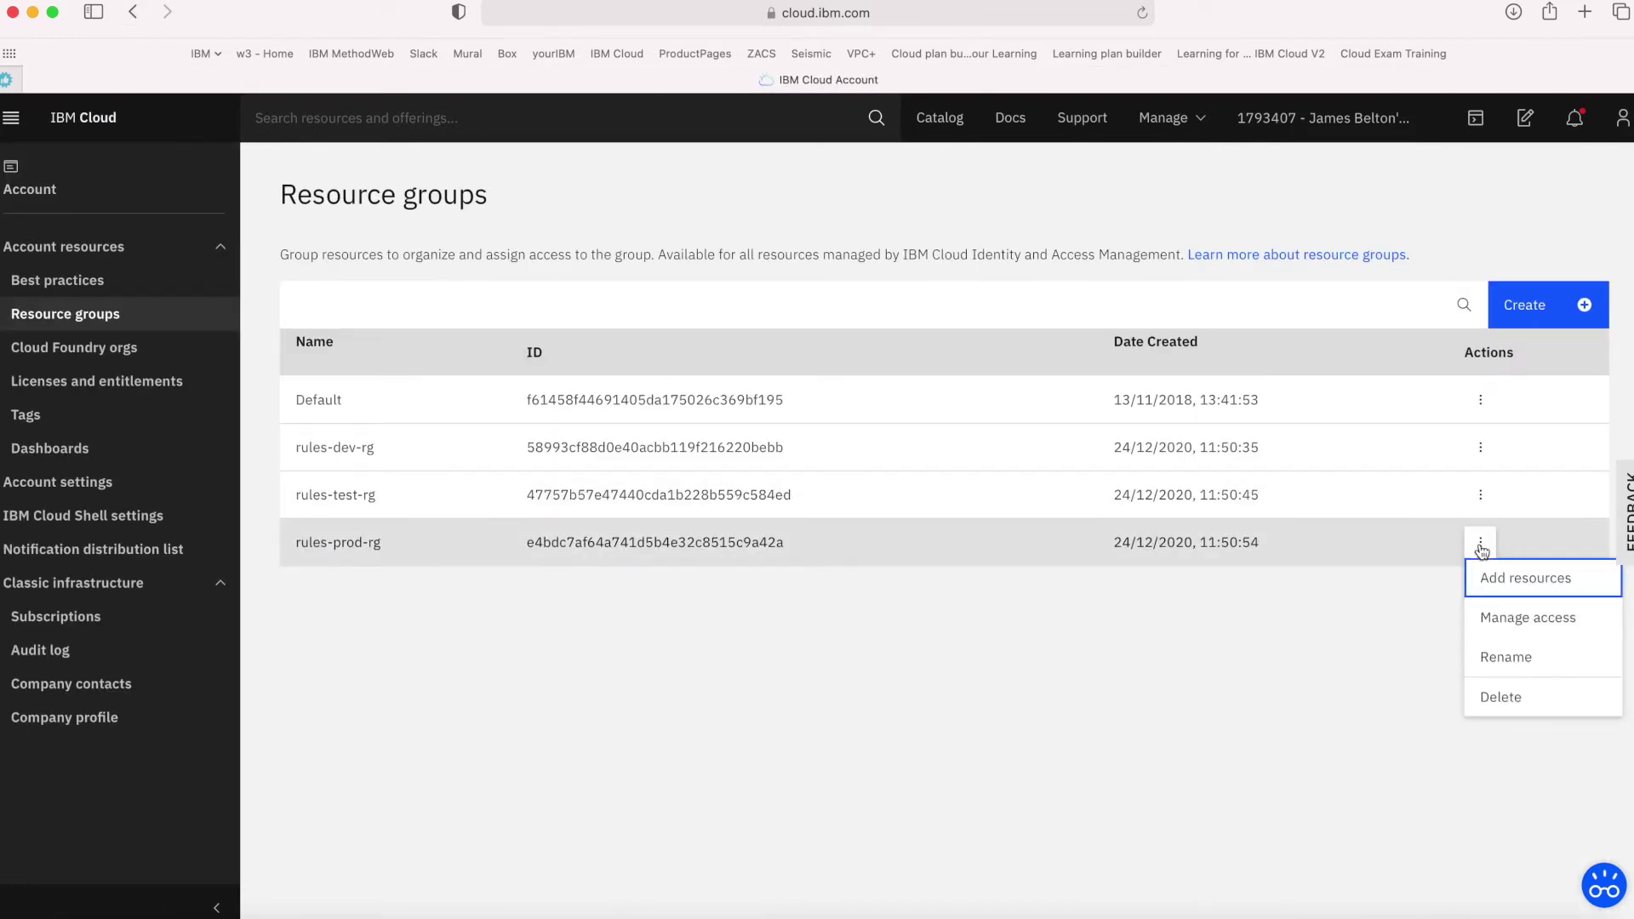
{"action": "left_click", "coordinate": [1508, 572]}
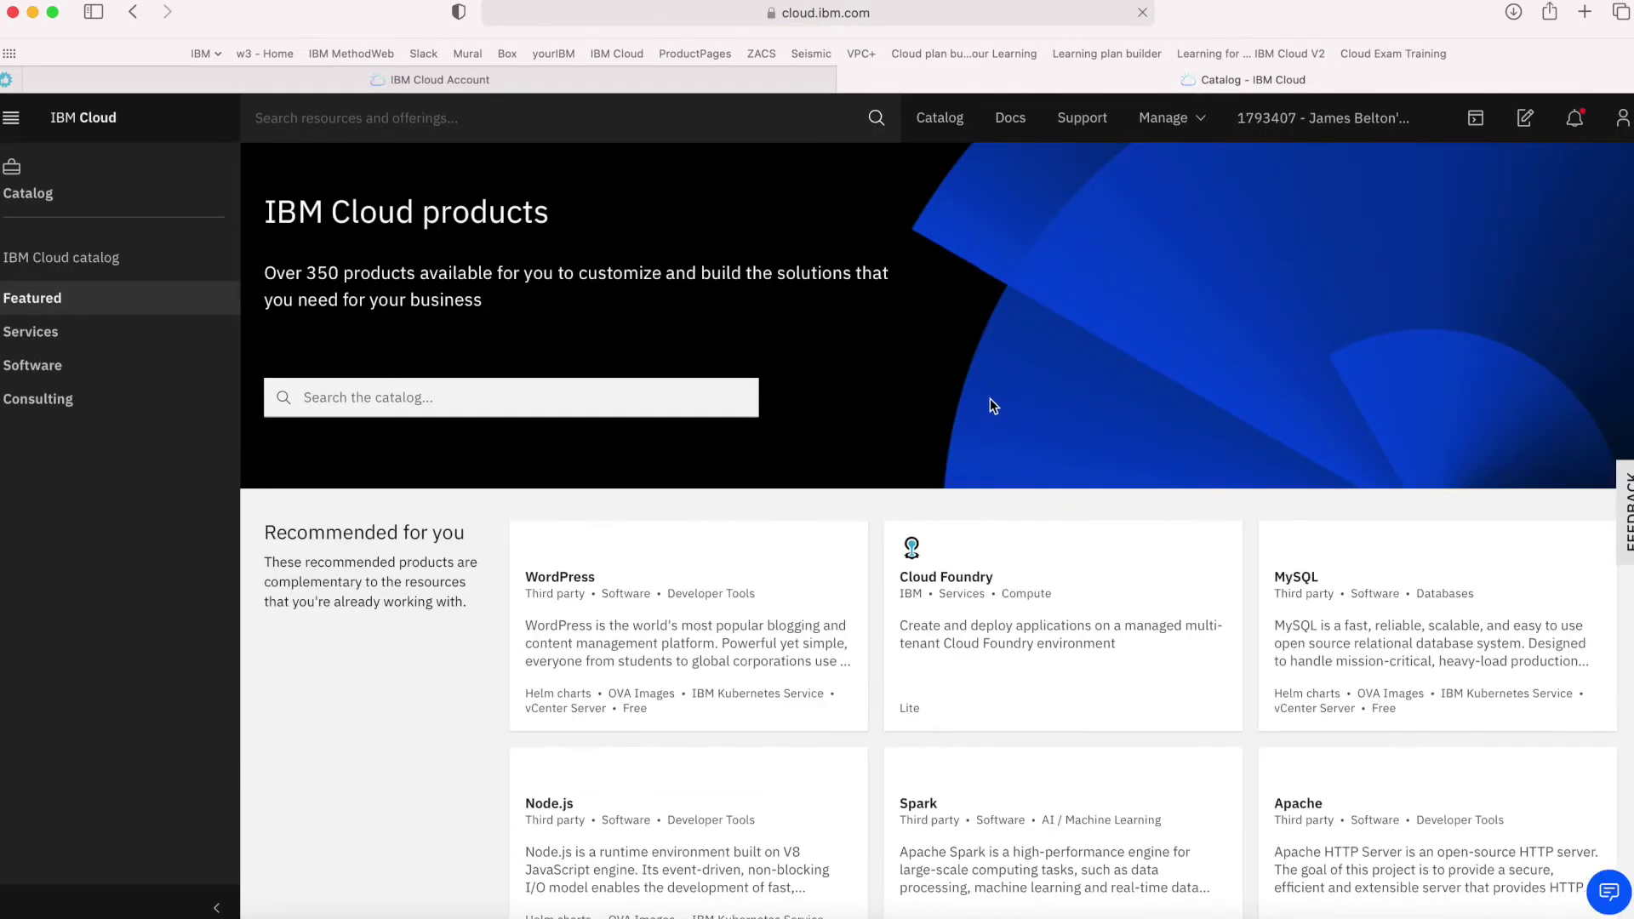
{"action": "left_click", "coordinate": [133, 15]}
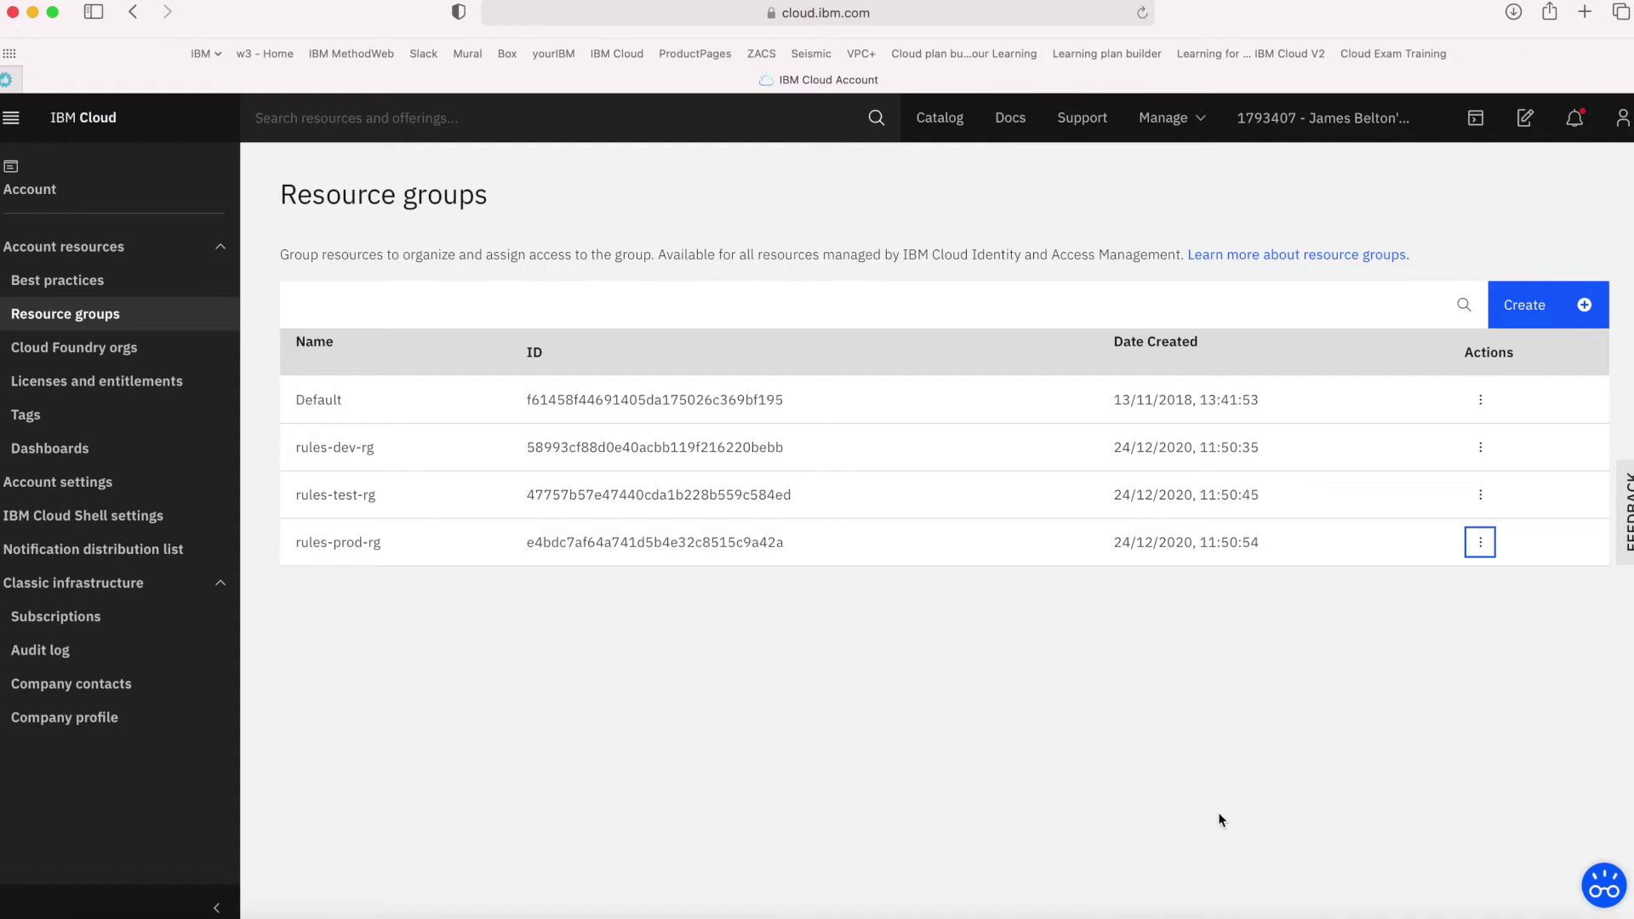
{"action": "left_click", "coordinate": [1171, 123]}
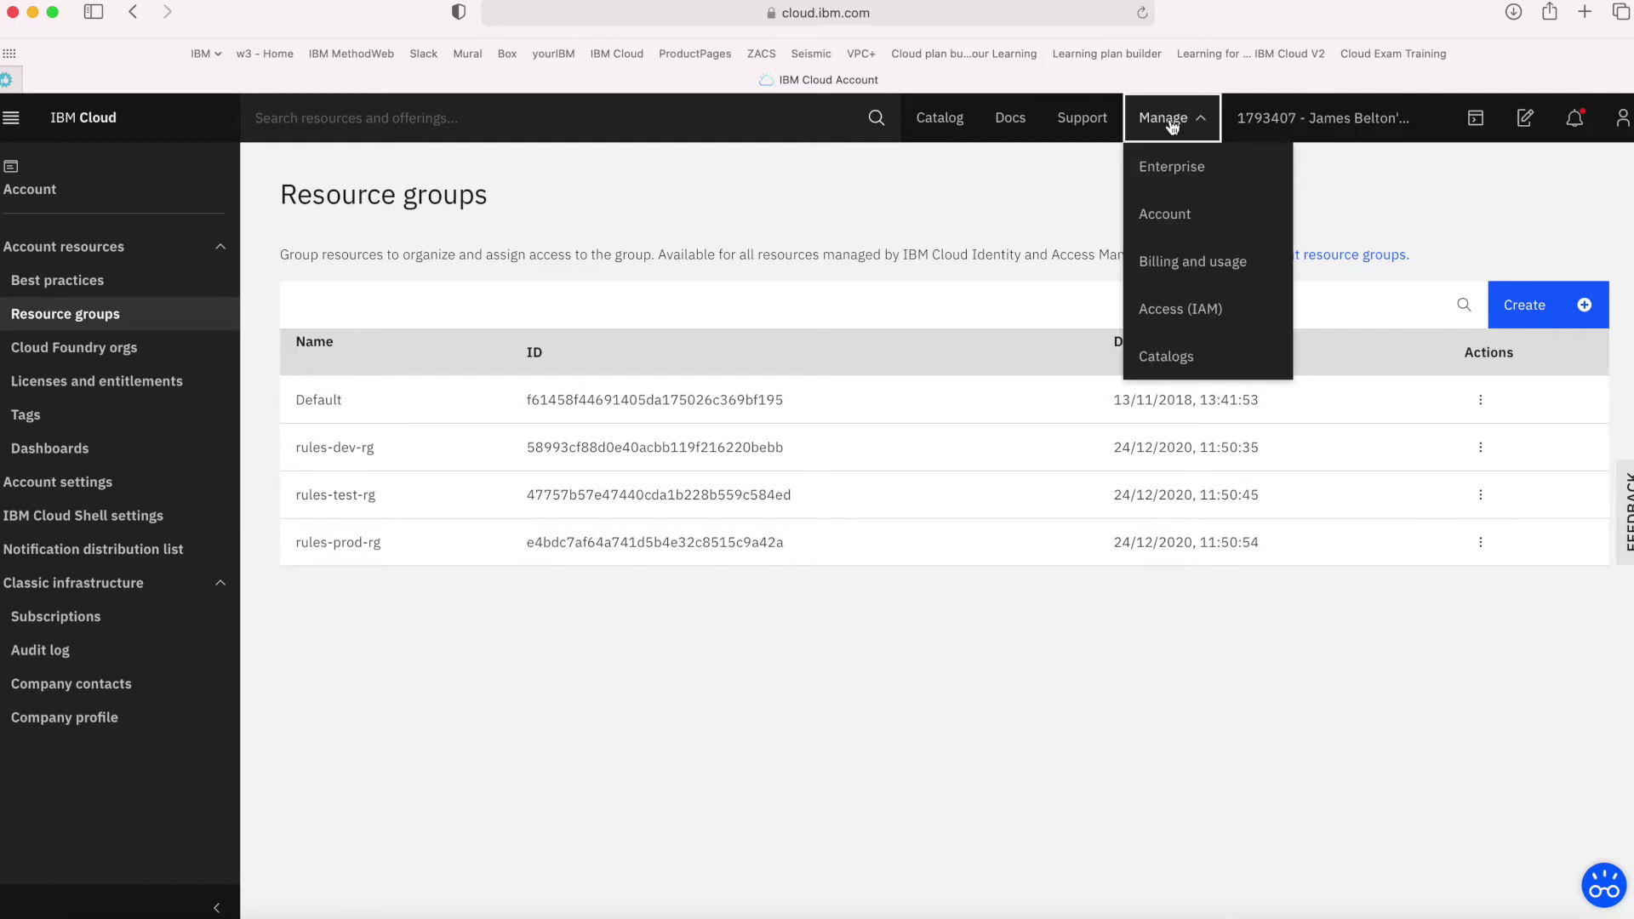
Go to Access (IAM) > Access groups and begin creating a new access group
{"action": "left_click", "coordinate": [1209, 308]}
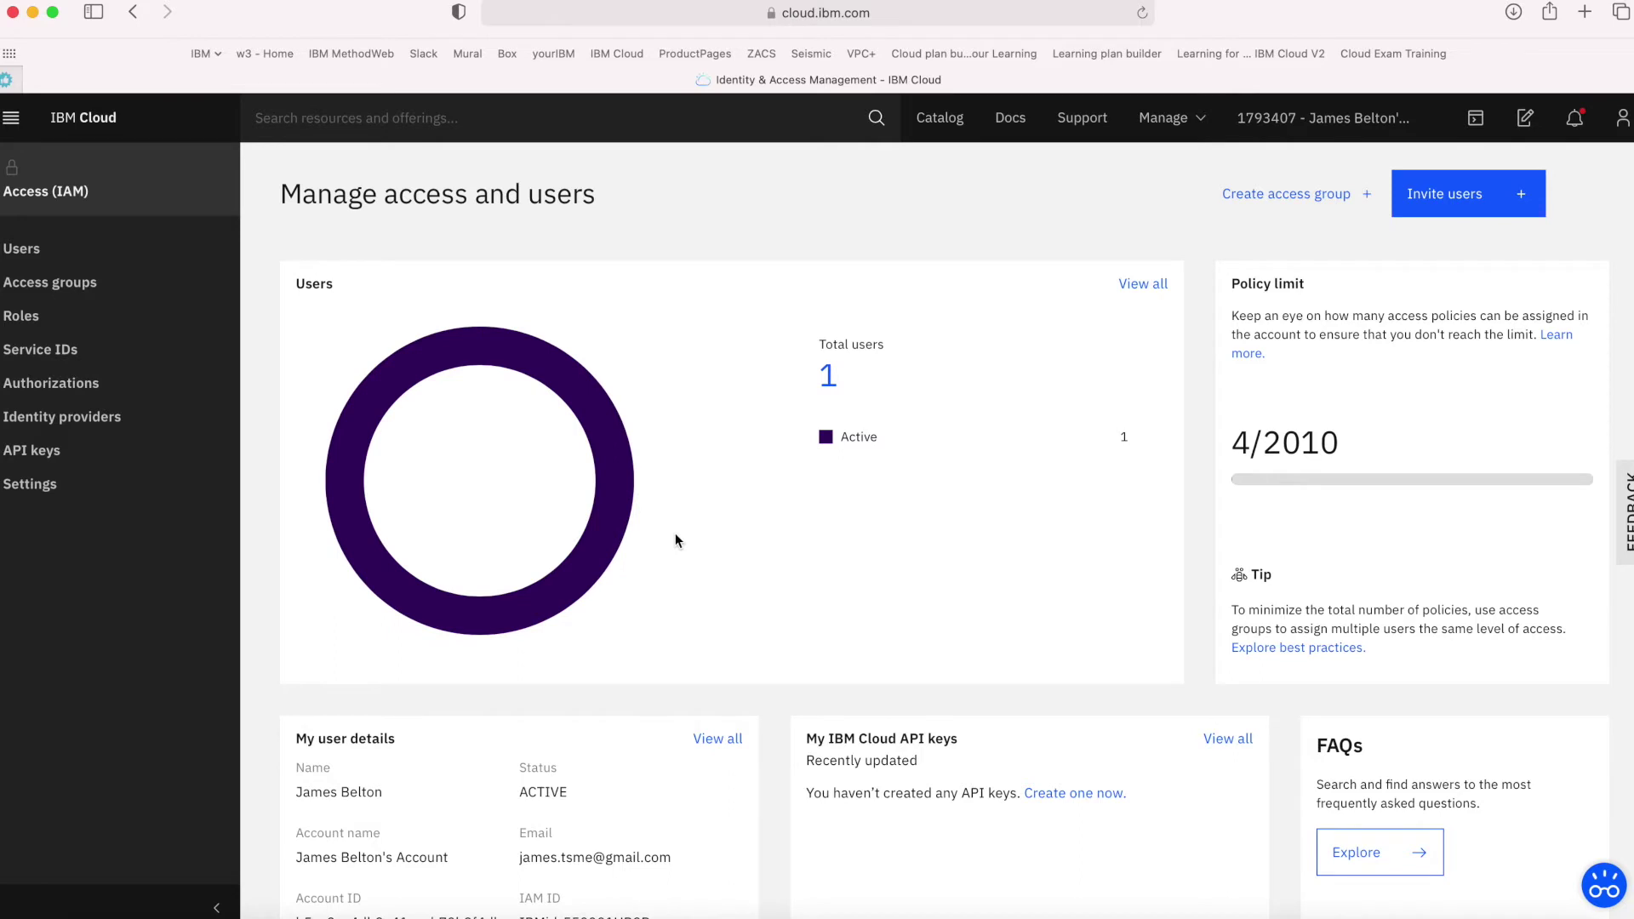
{"action": "scroll", "coordinate": [683, 627], "scroll_direction": "down", "scroll_amount": 1}
{"action": "scroll", "coordinate": [683, 627], "scroll_direction": "up", "scroll_amount": 1}
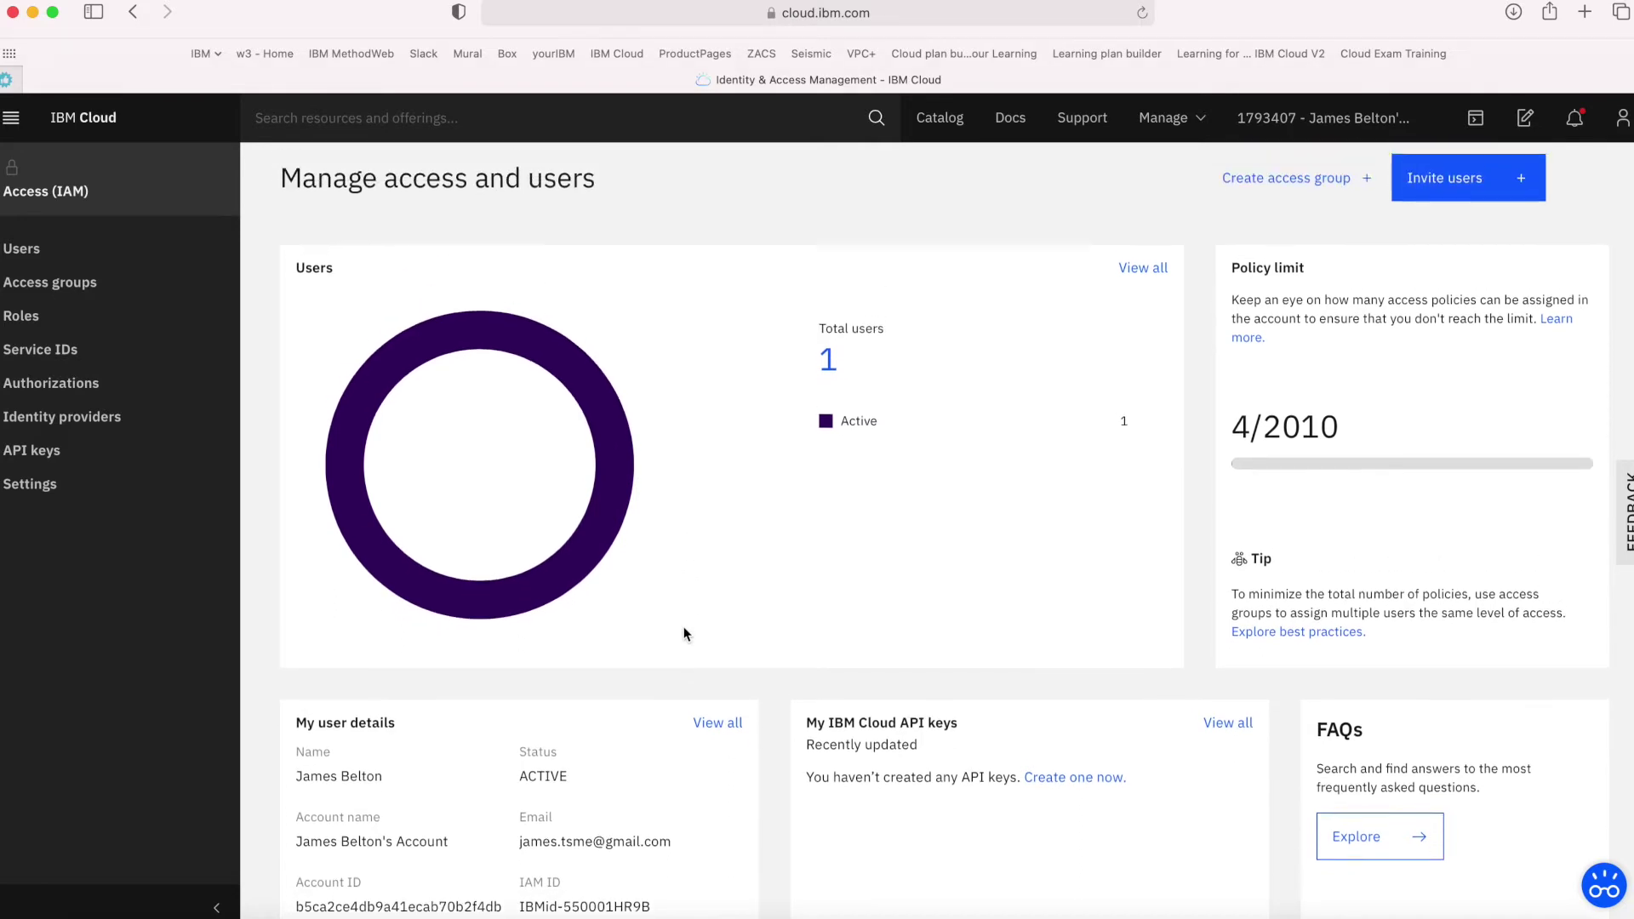
{"action": "left_click", "coordinate": [83, 291]}
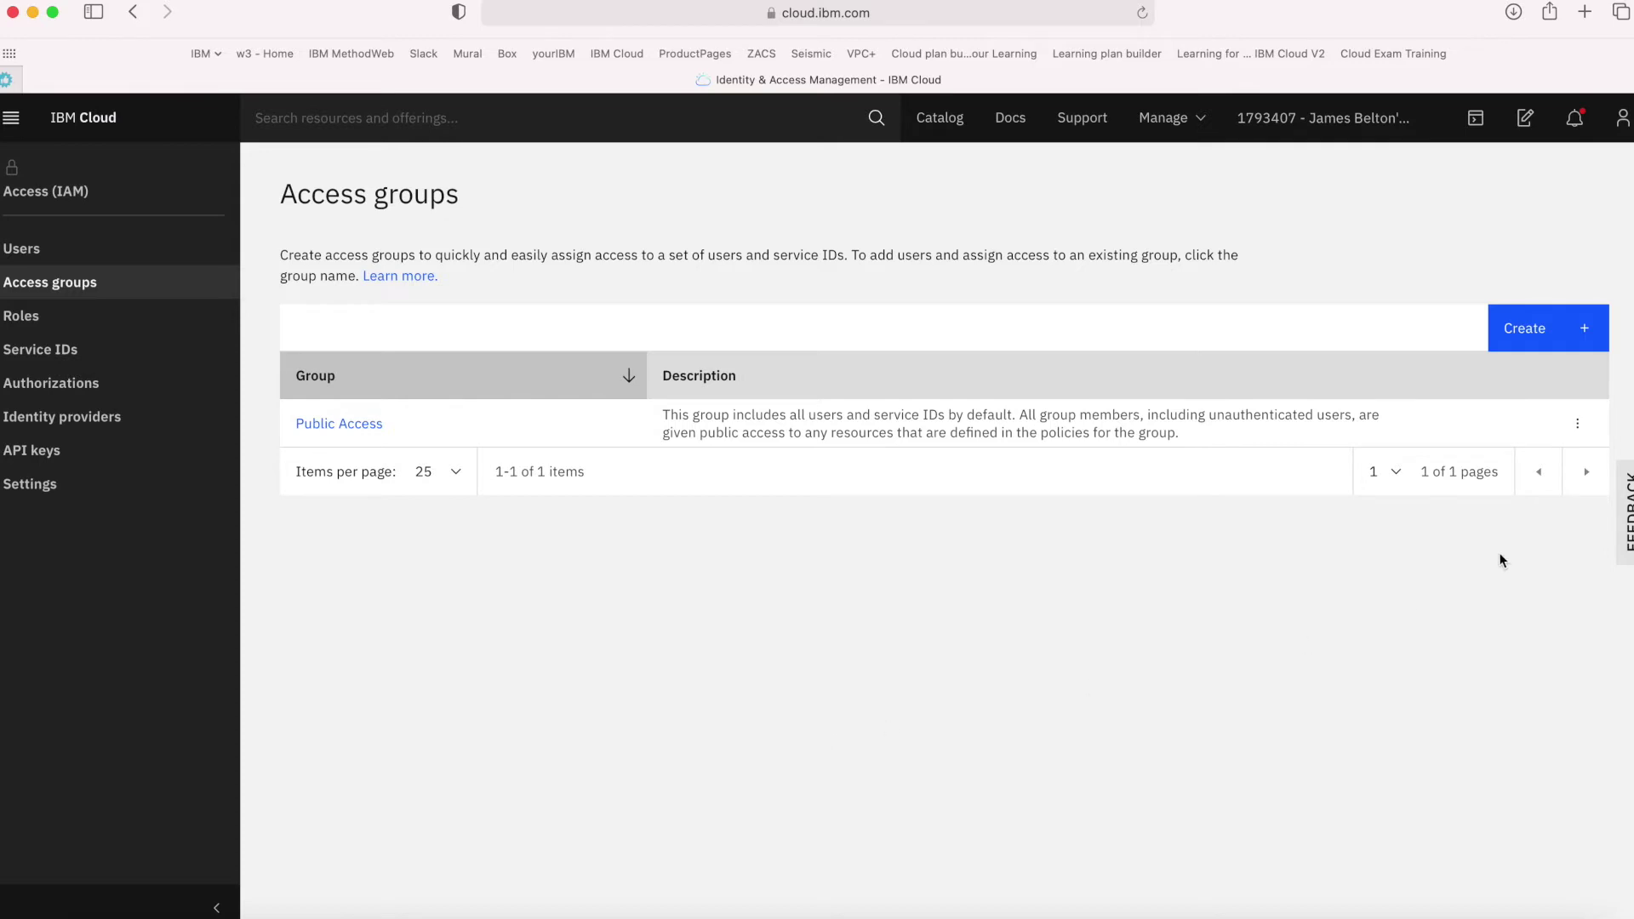
{"action": "left_click", "coordinate": [1537, 338]}
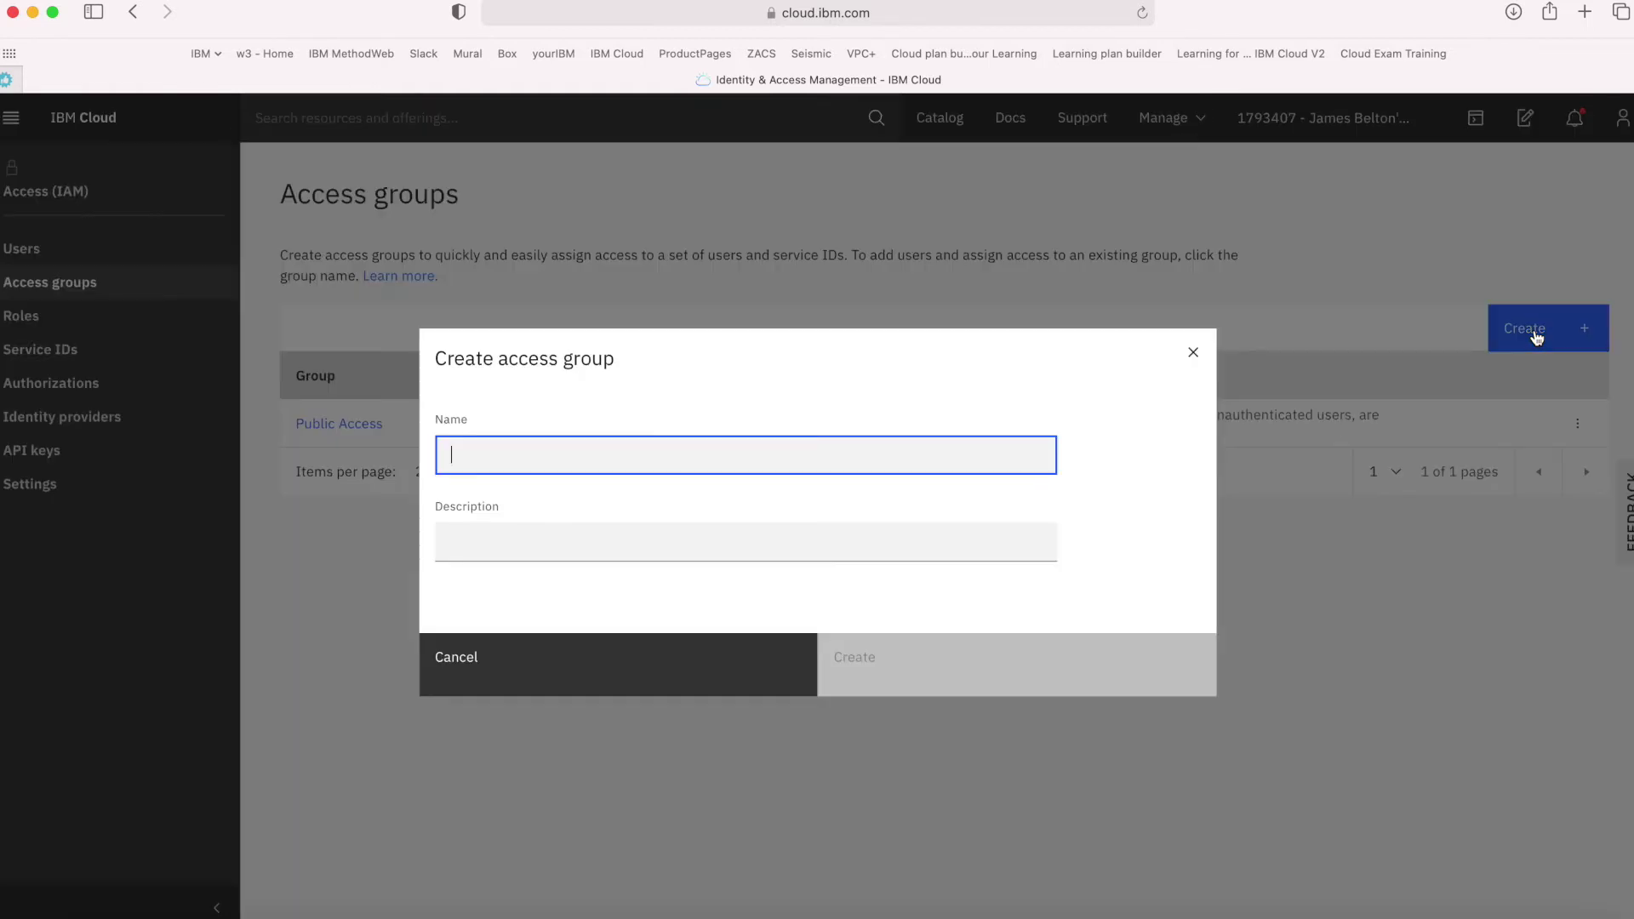
Create the rules-developers access group, described as the default access group for developers on the Rules project
{"action": "left_click", "coordinate": [743, 457]}
{"action": "type", "text": "rules="}
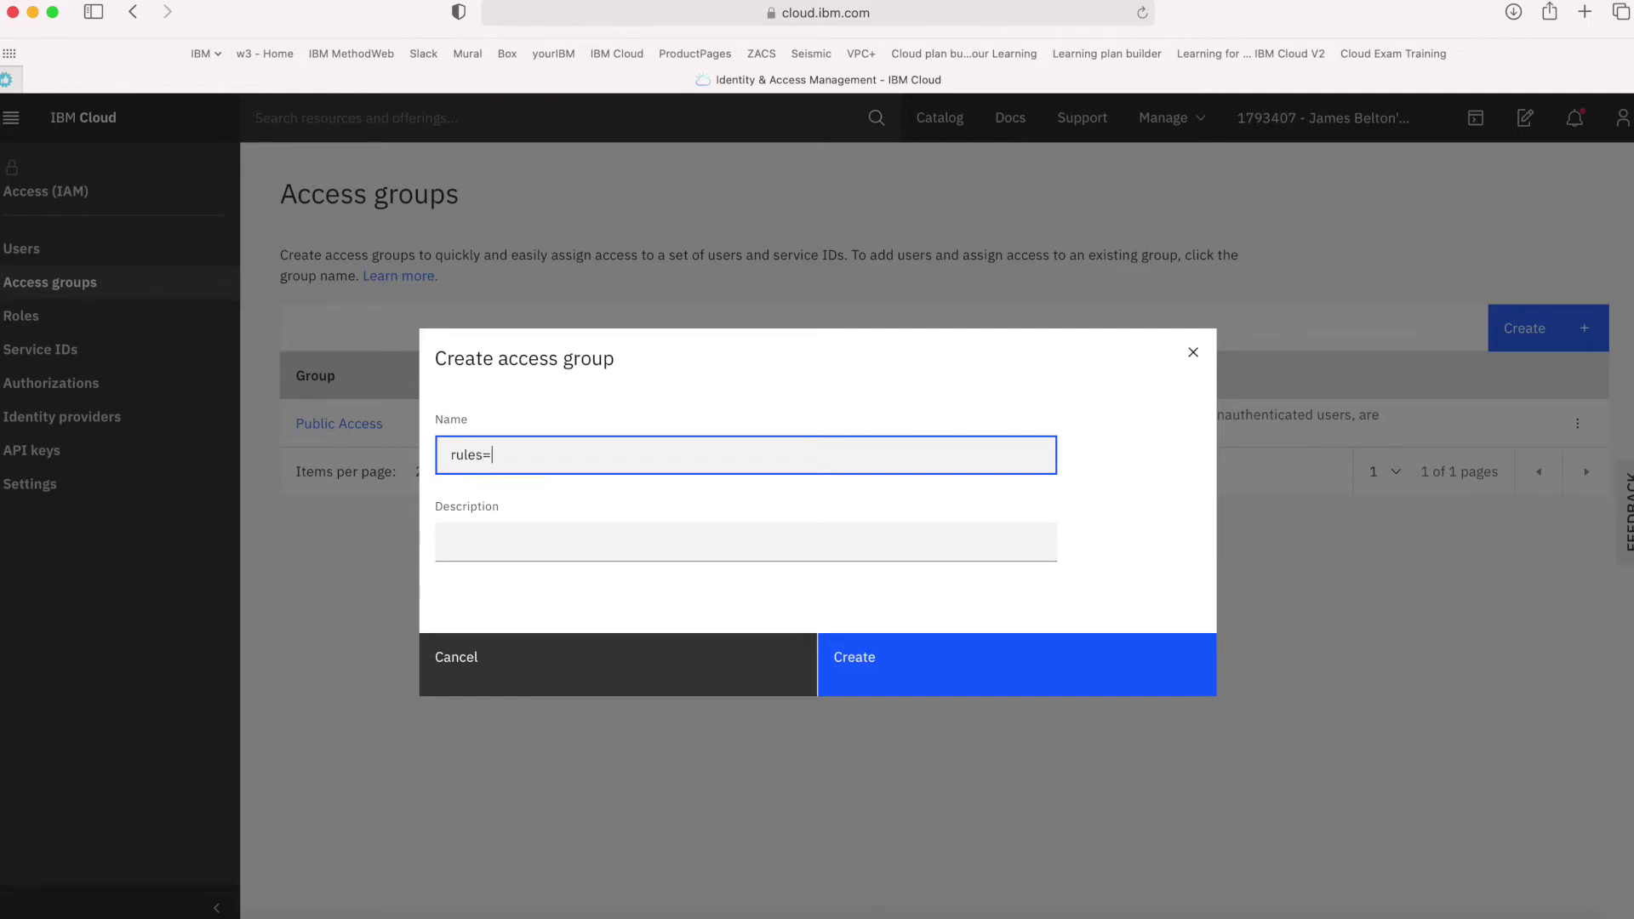
{"action": "key", "text": "BackSpace"}
{"action": "type", "text": "-developers"}
{"action": "left_click", "coordinate": [901, 543]}
{"action": "type", "text": "thi"}
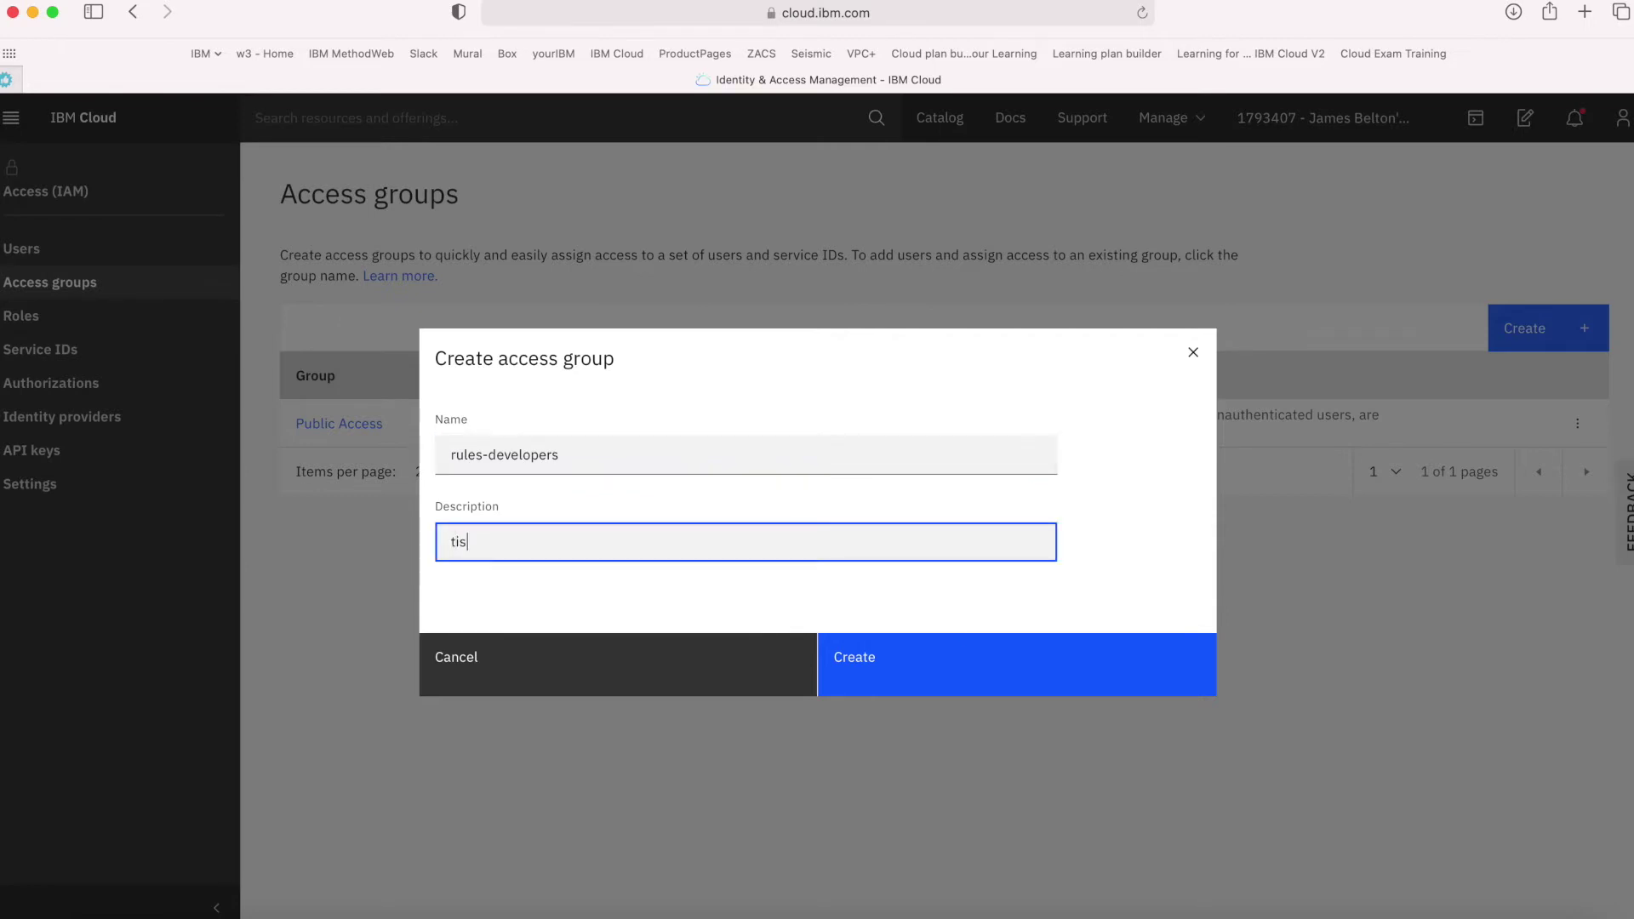
{"action": "type", "text": "s is the default access group fr"}
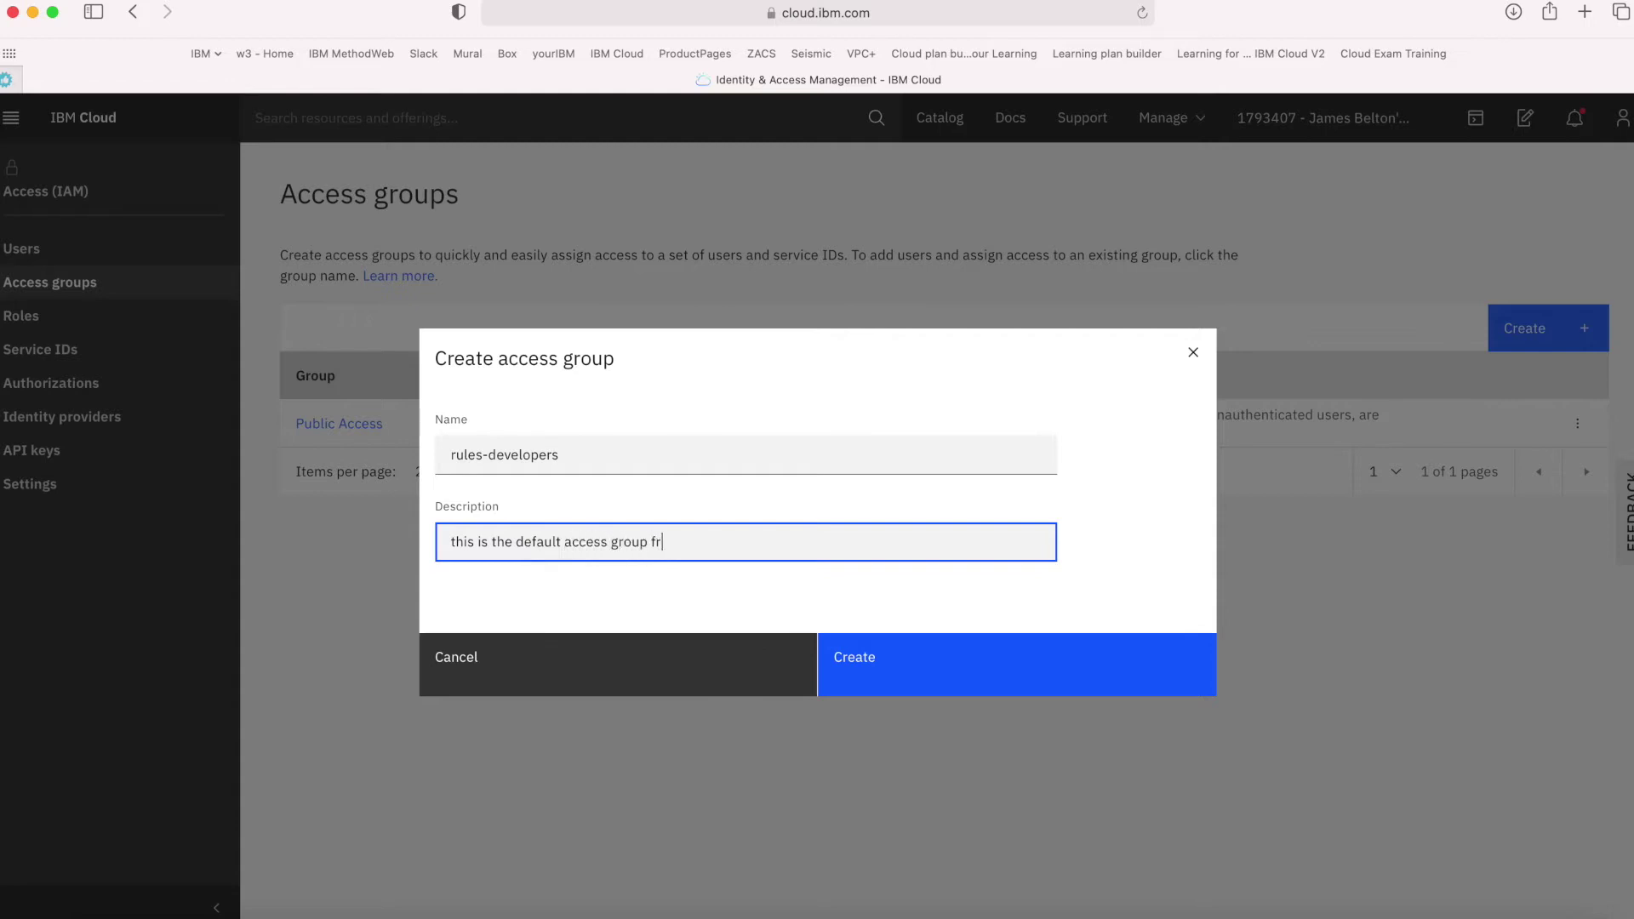
{"action": "type", "text": "o"}
{"action": "key", "text": "BackSpace"}
{"action": "key", "text": "BackSpace"}
{"action": "type", "text": "or developers on the Rules project"}
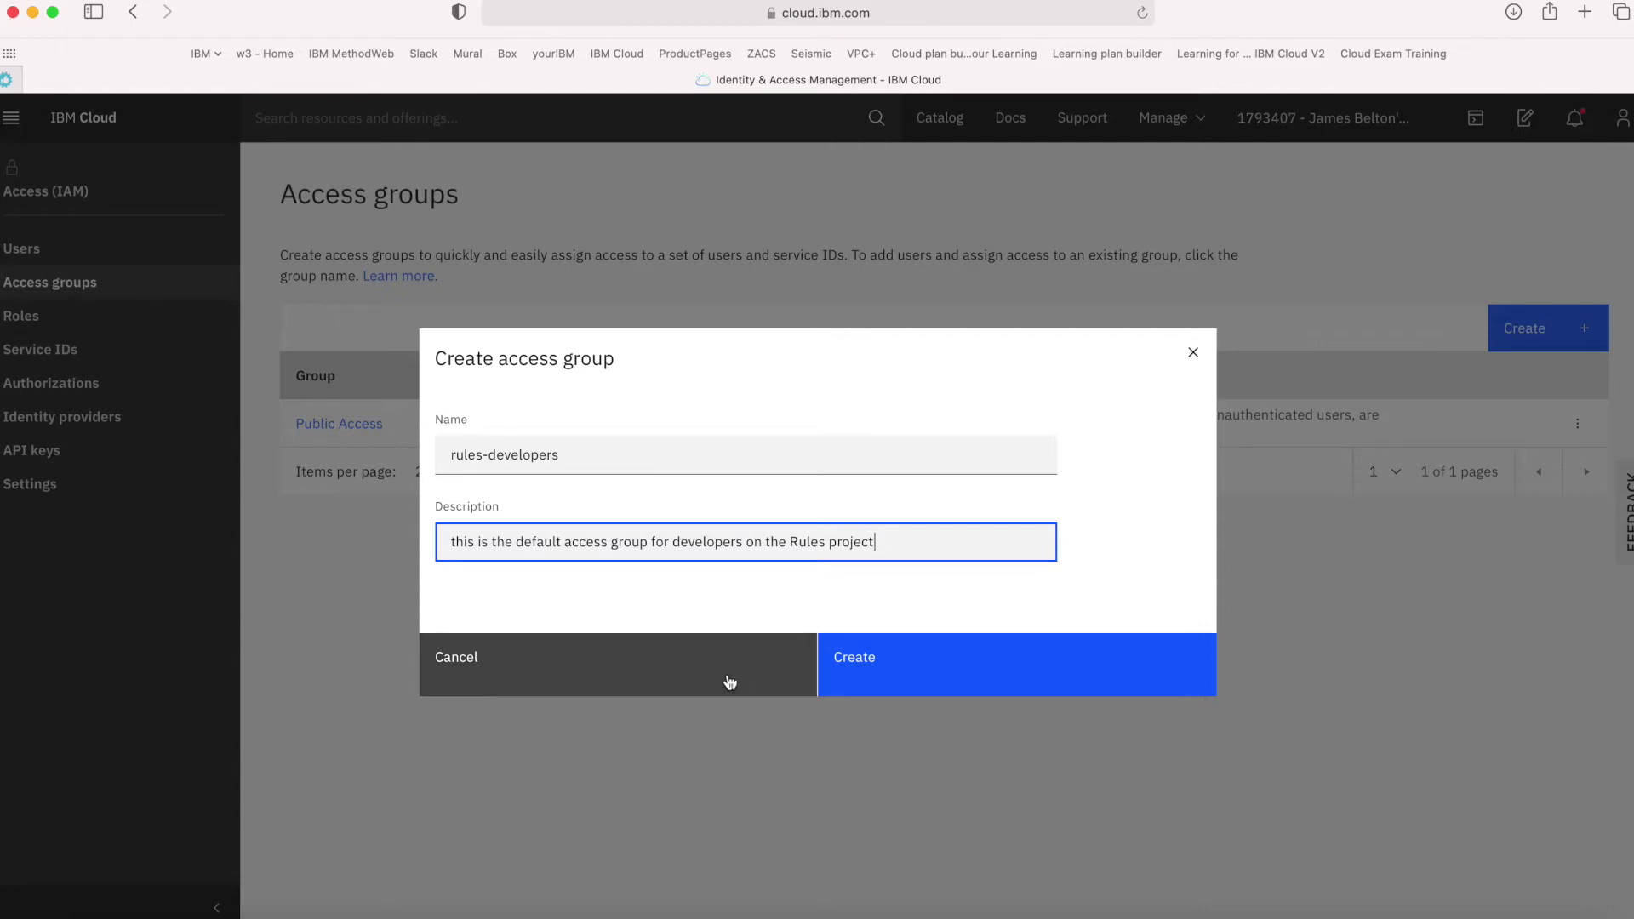
{"action": "left_click", "coordinate": [881, 665]}
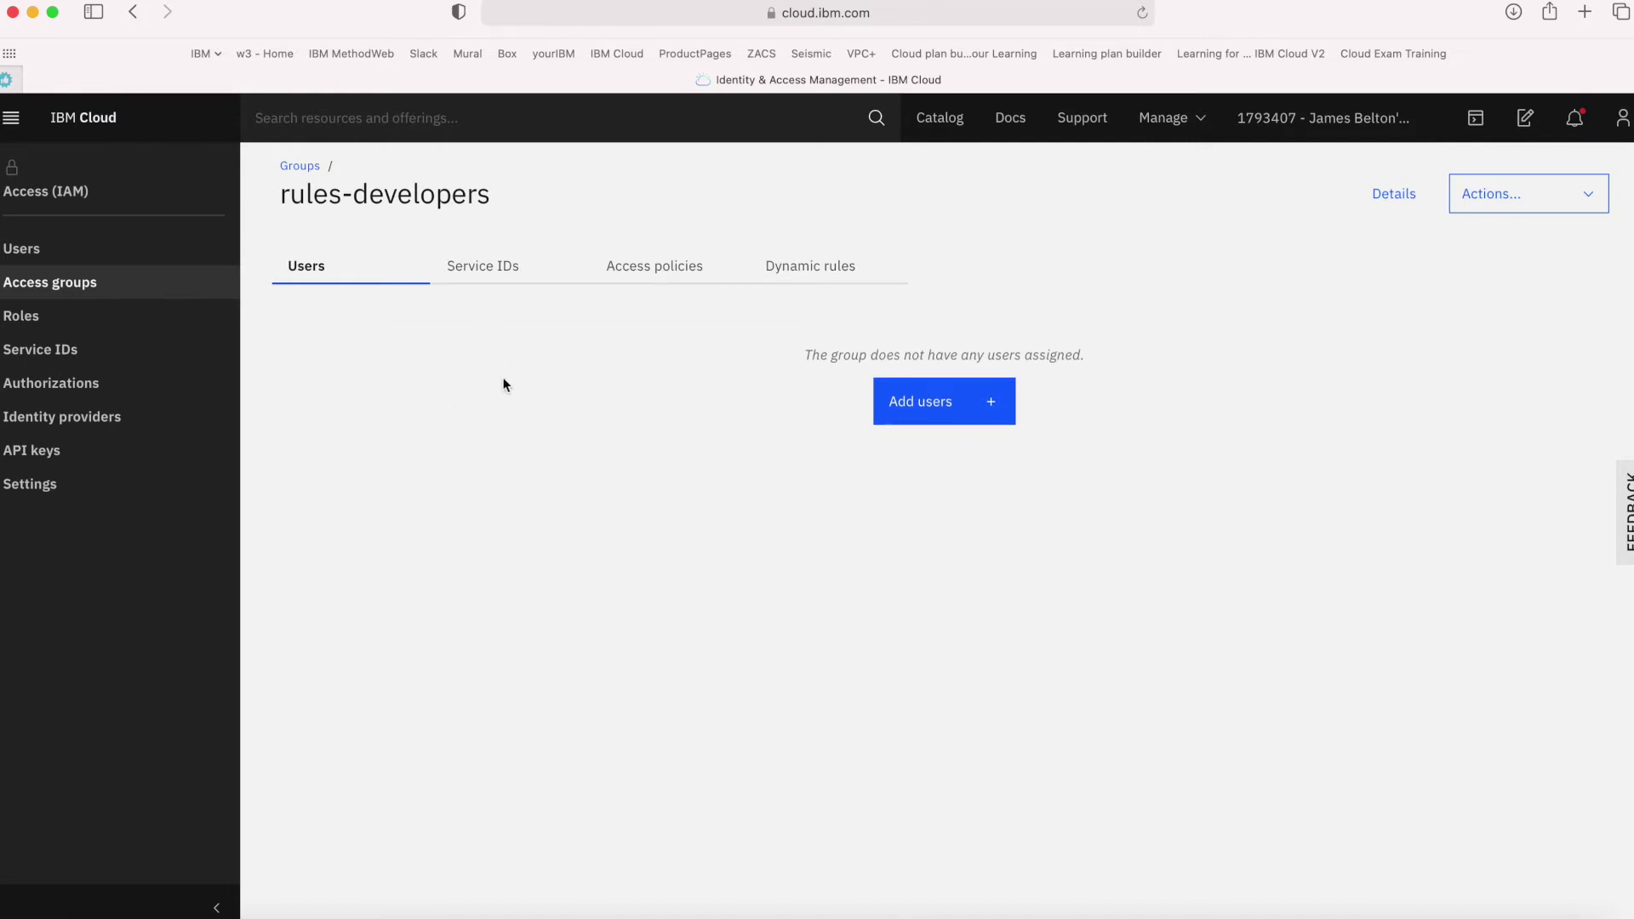
Add a pending policy giving rules-developers Viewer and Editor roles on resource group rules-dev-rg
{"action": "left_click", "coordinate": [660, 282]}
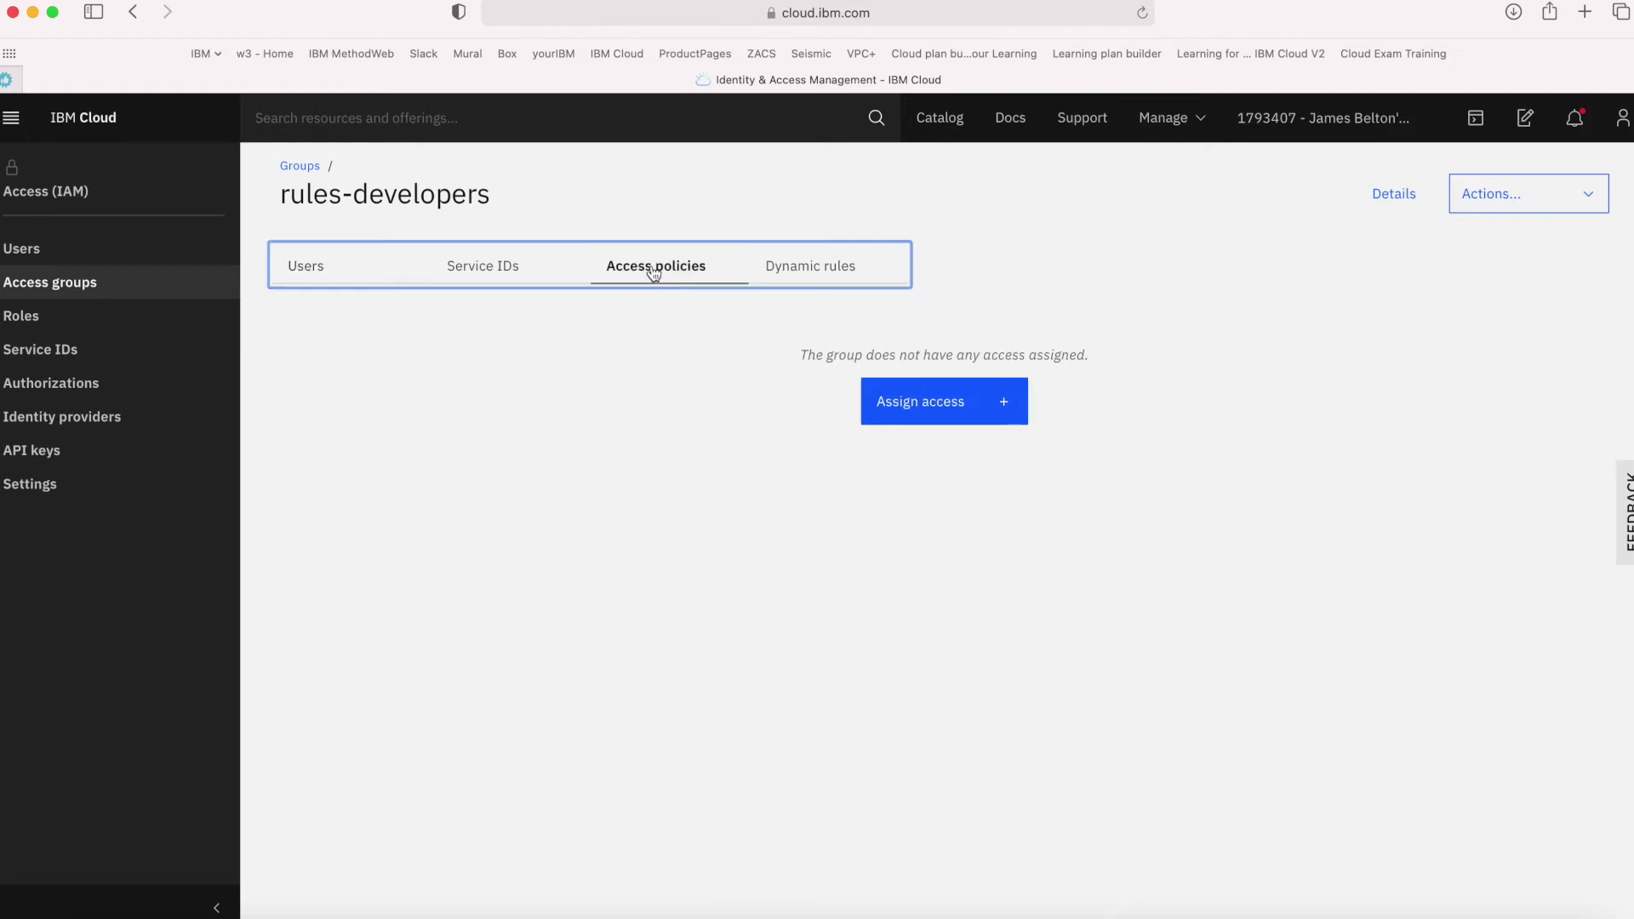
{"action": "left_click", "coordinate": [934, 414]}
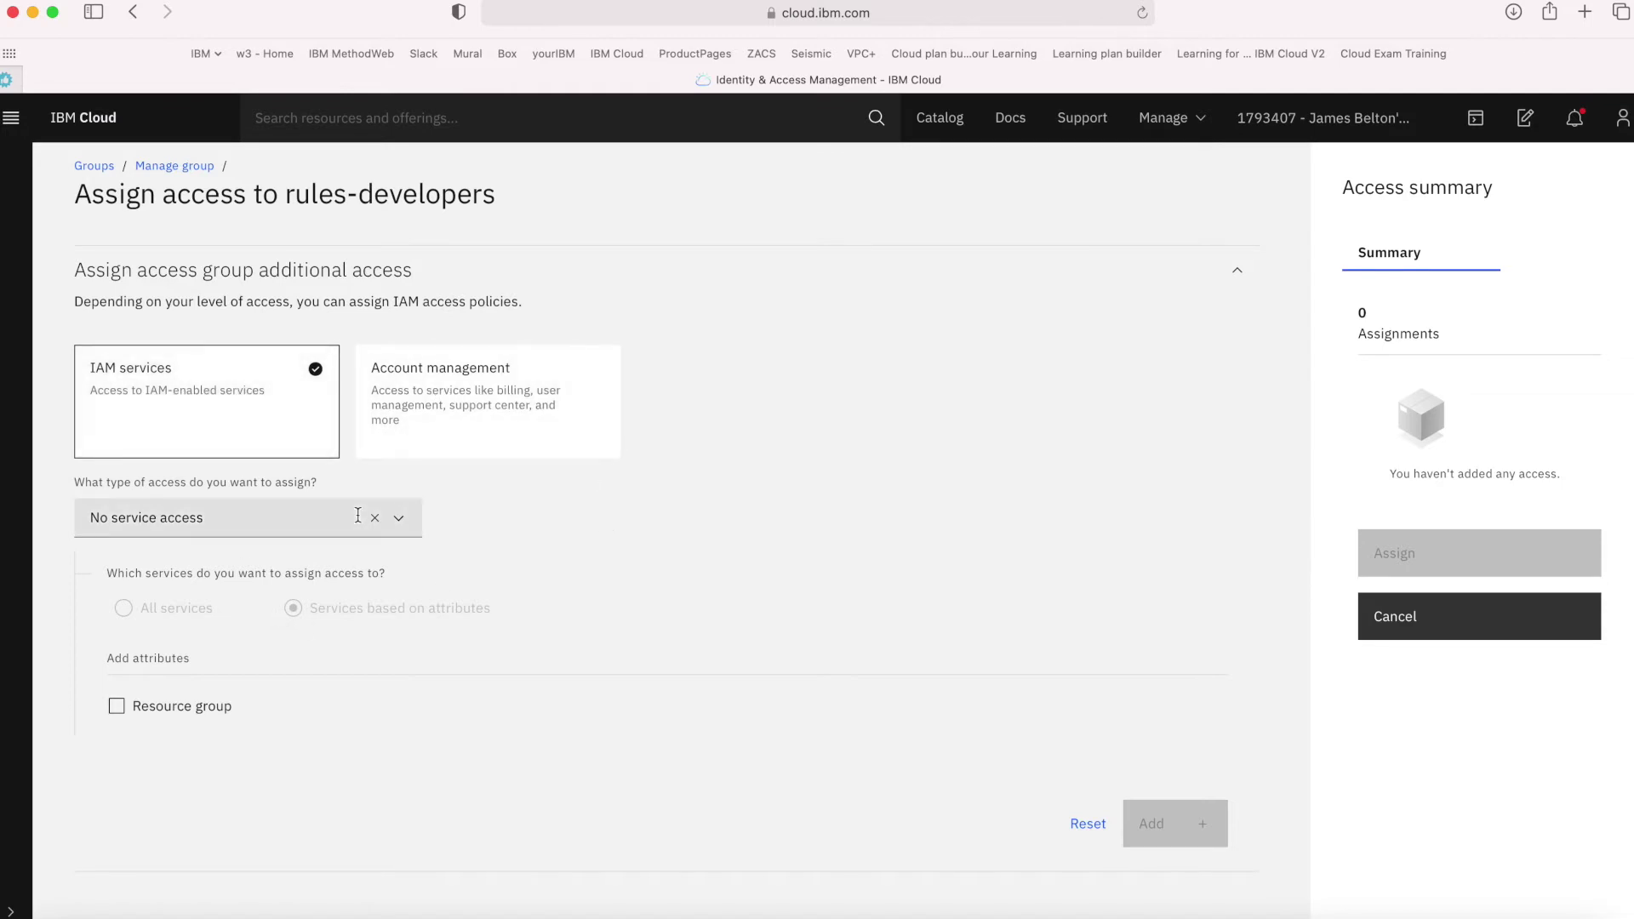
{"action": "left_click", "coordinate": [400, 521]}
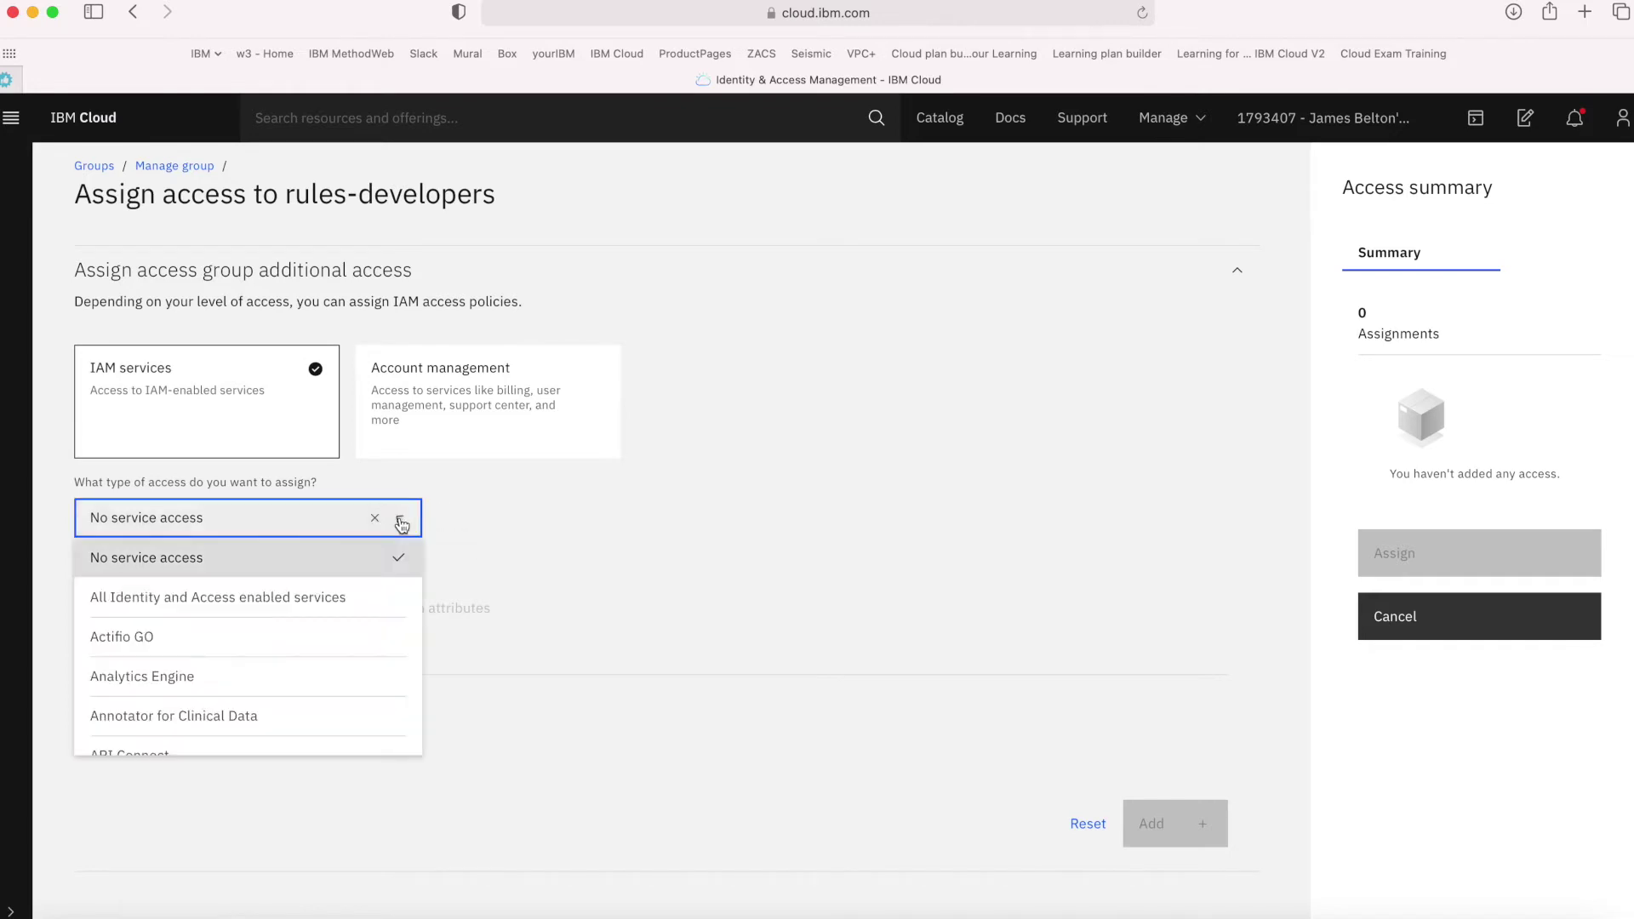
{"action": "left_click", "coordinate": [411, 521]}
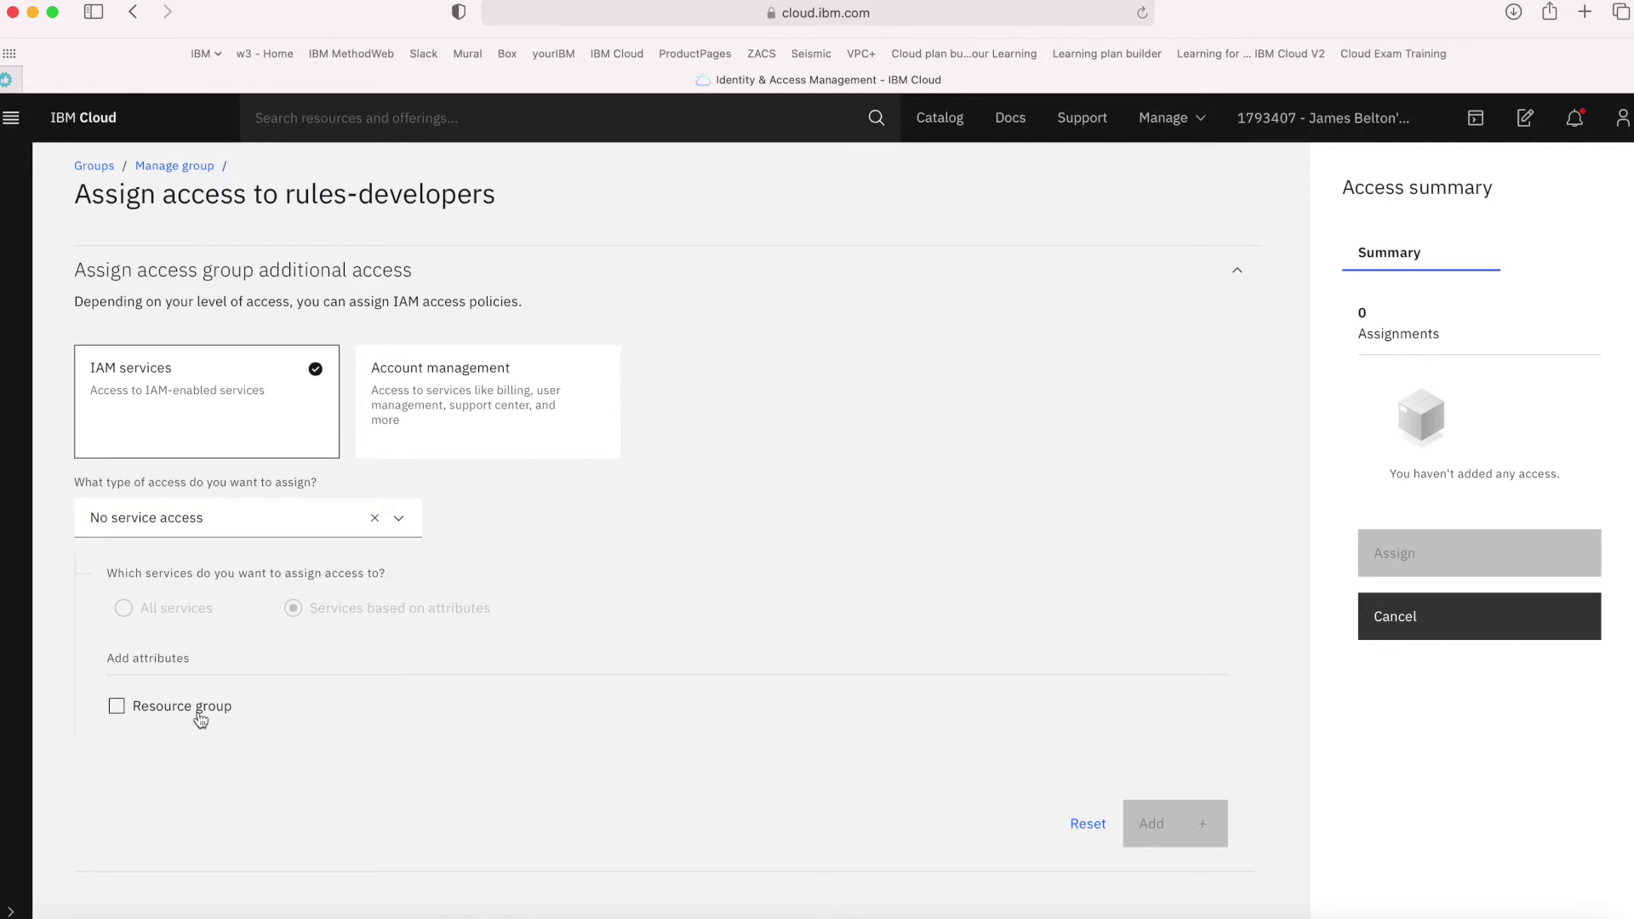
{"action": "left_click", "coordinate": [201, 719]}
{"action": "left_click", "coordinate": [304, 745]}
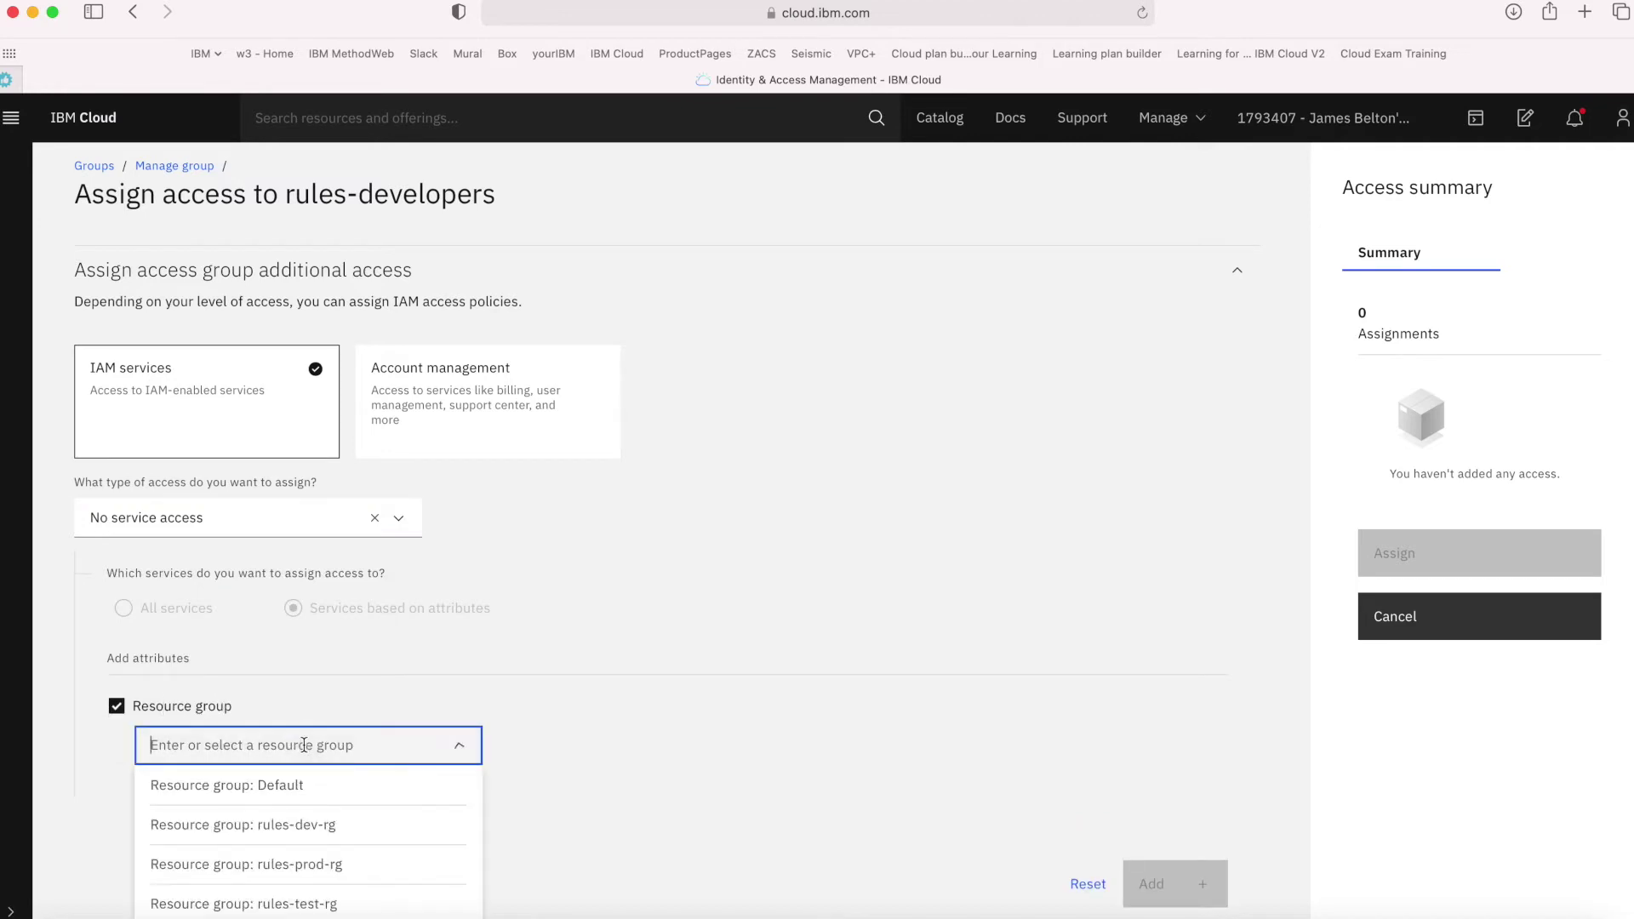
{"action": "left_click", "coordinate": [300, 825]}
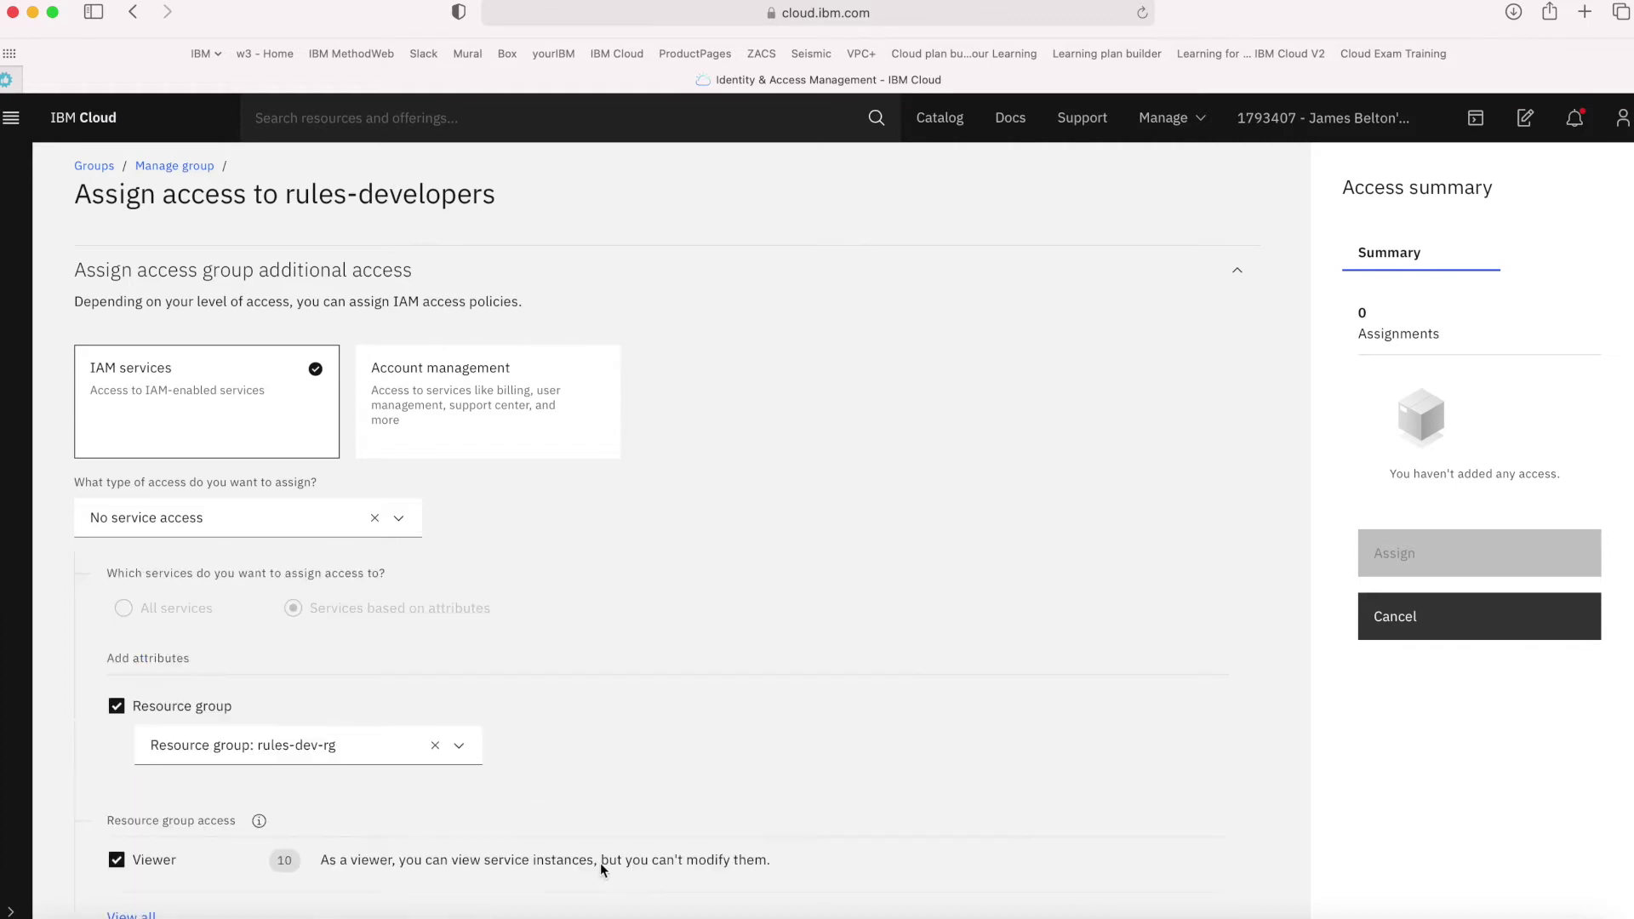
{"action": "scroll", "coordinate": [600, 862], "scroll_direction": "down", "scroll_amount": 3}
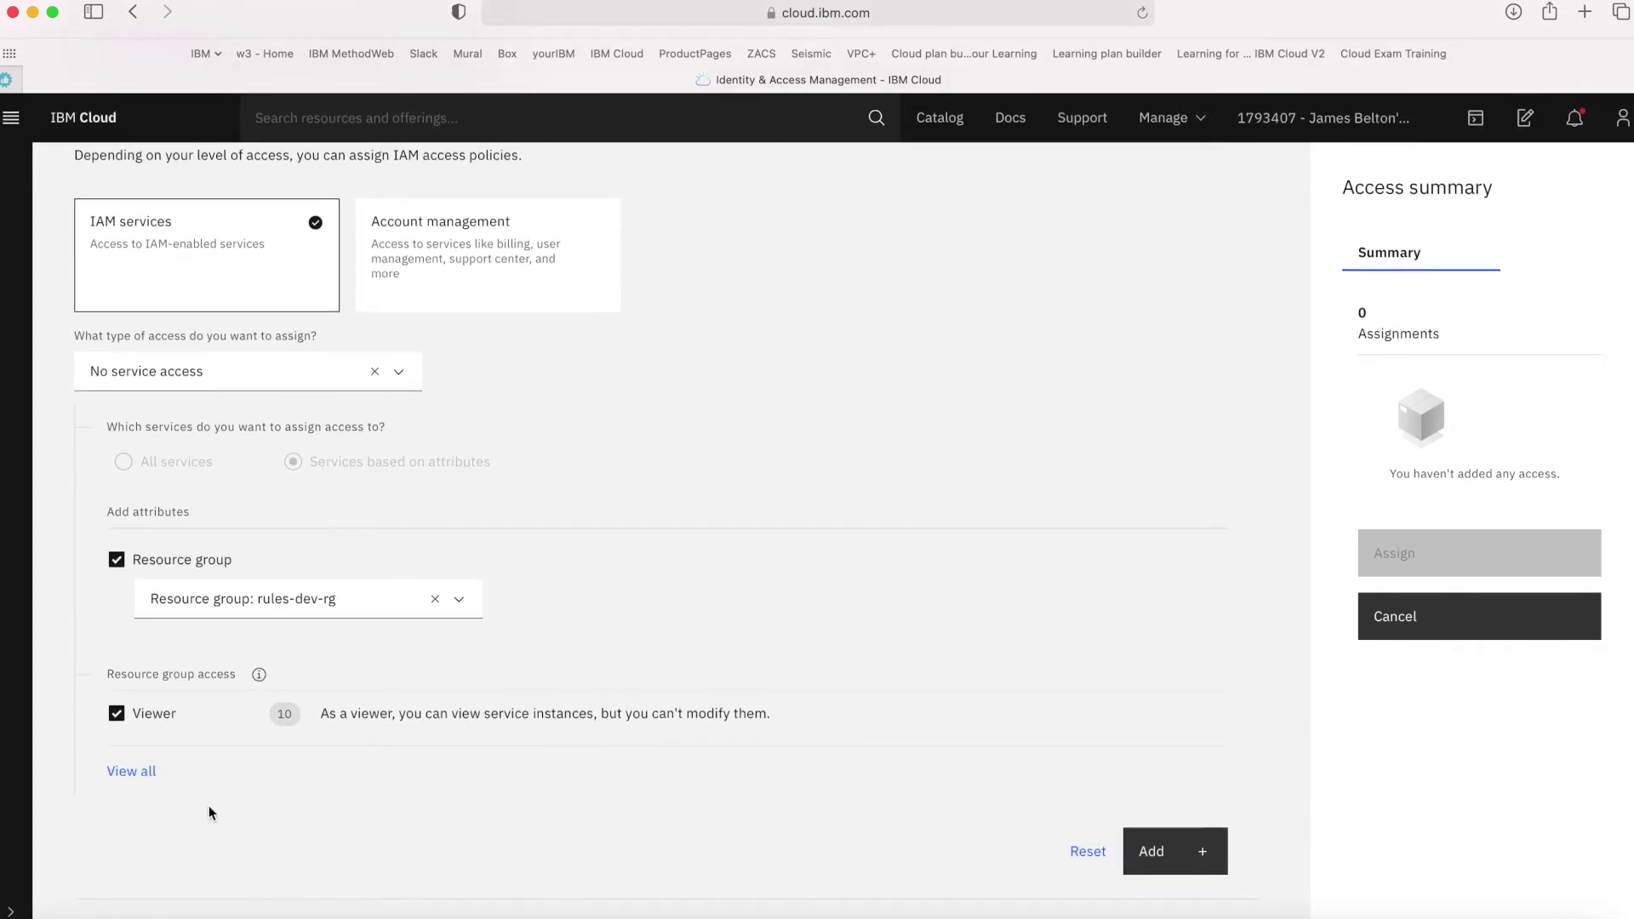
{"action": "left_click", "coordinate": [136, 772]}
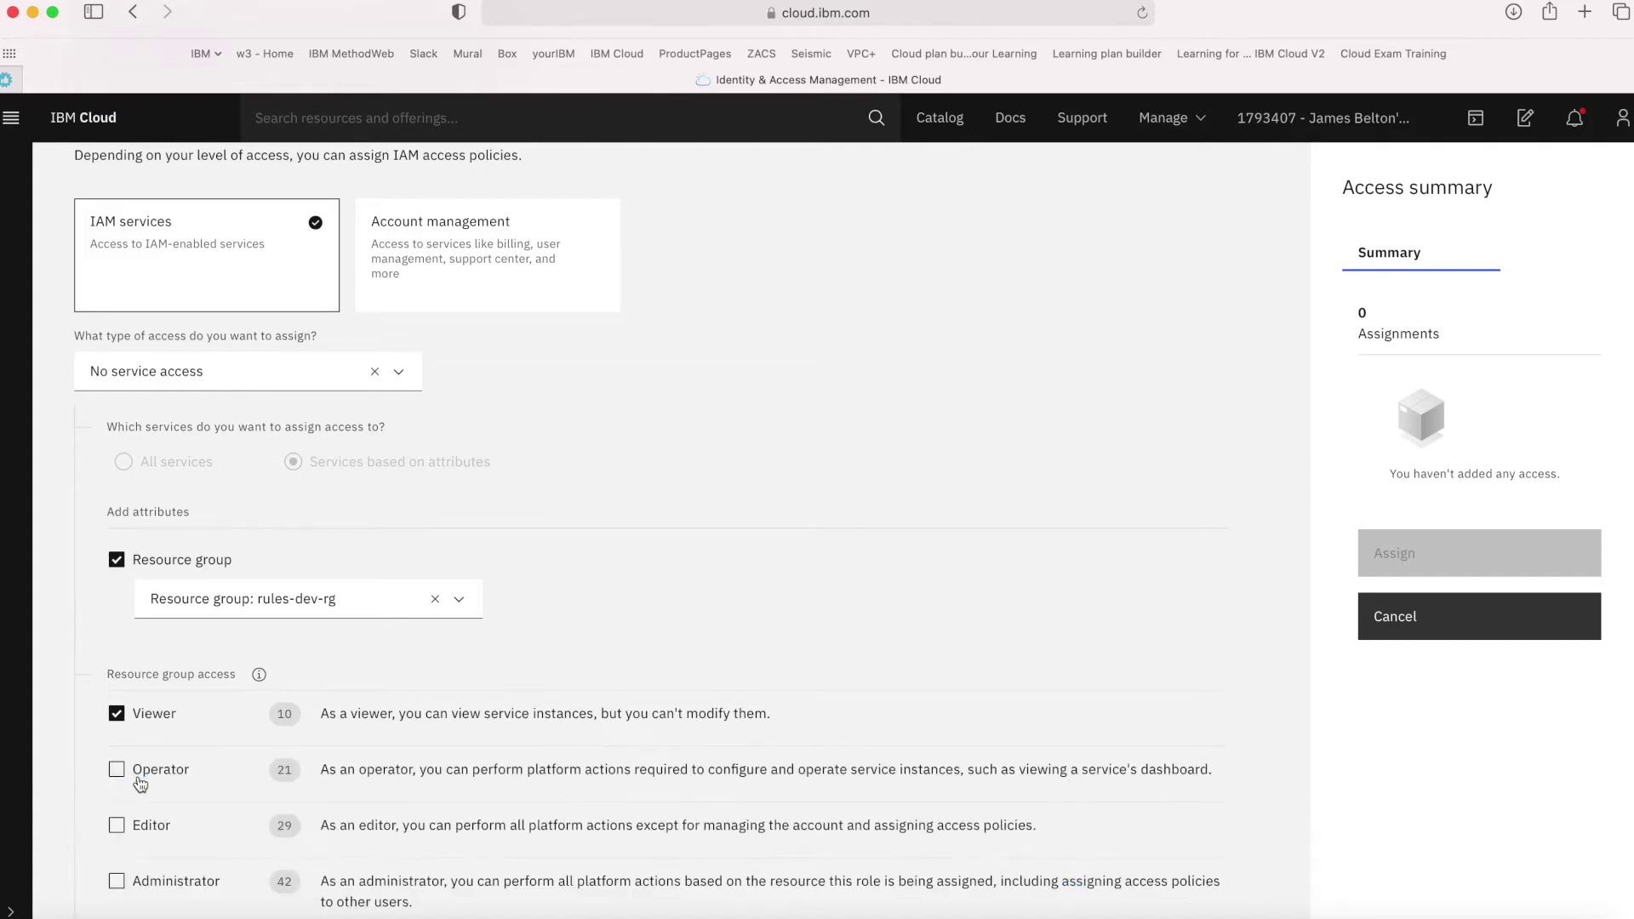
{"action": "scroll", "coordinate": [298, 831], "scroll_direction": "down", "scroll_amount": 3}
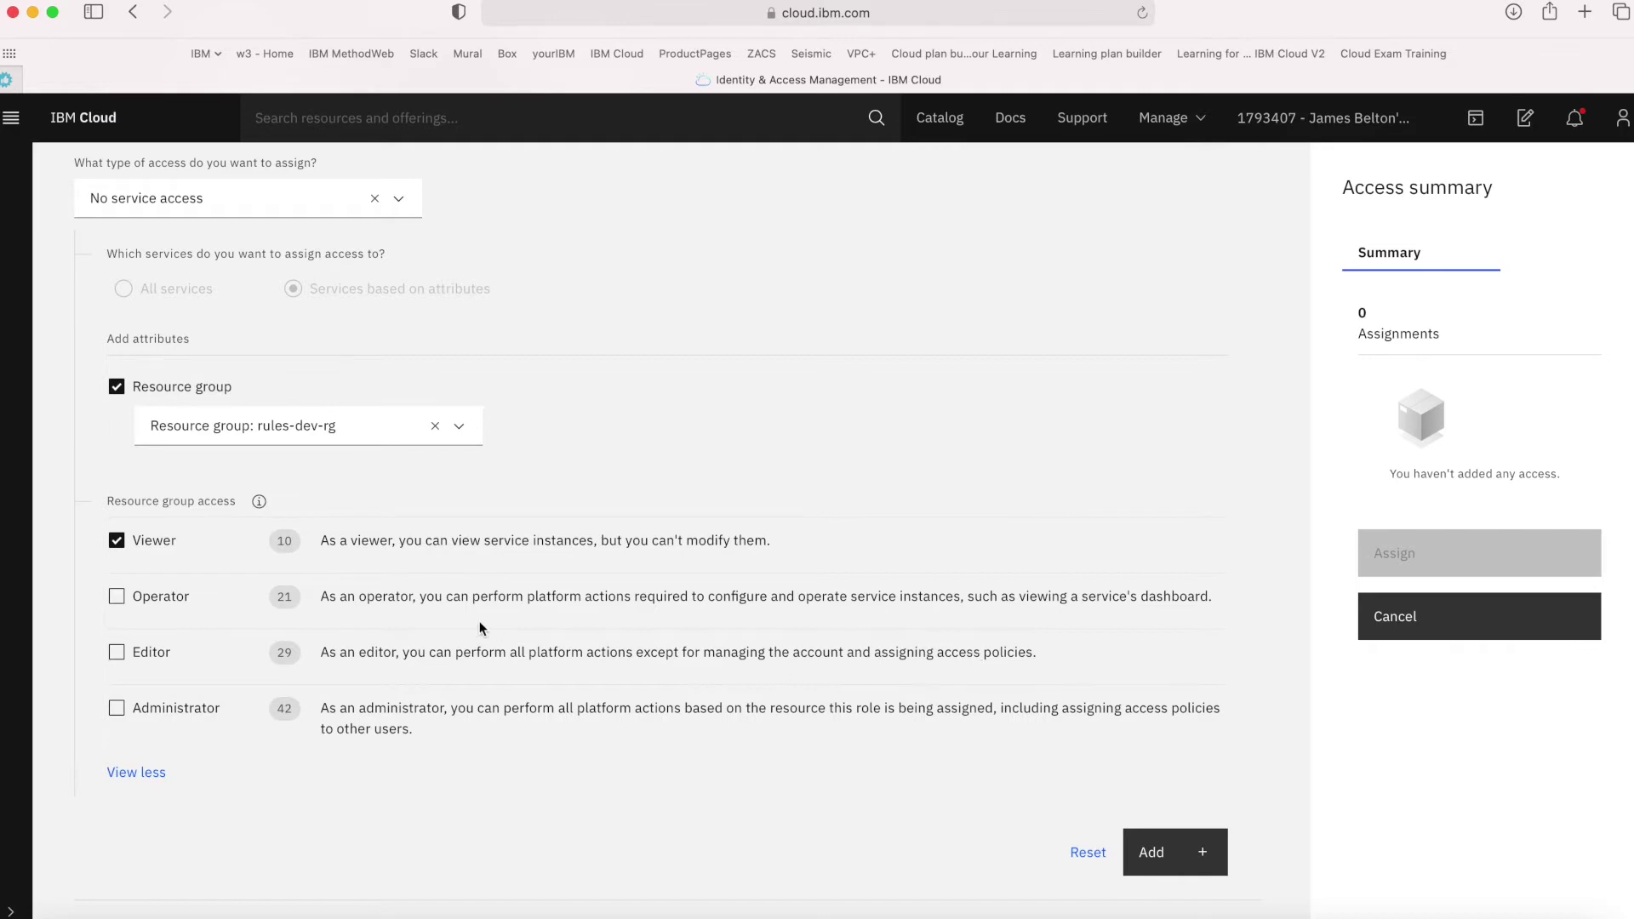
{"action": "left_click", "coordinate": [118, 657]}
{"action": "left_click", "coordinate": [1161, 859]}
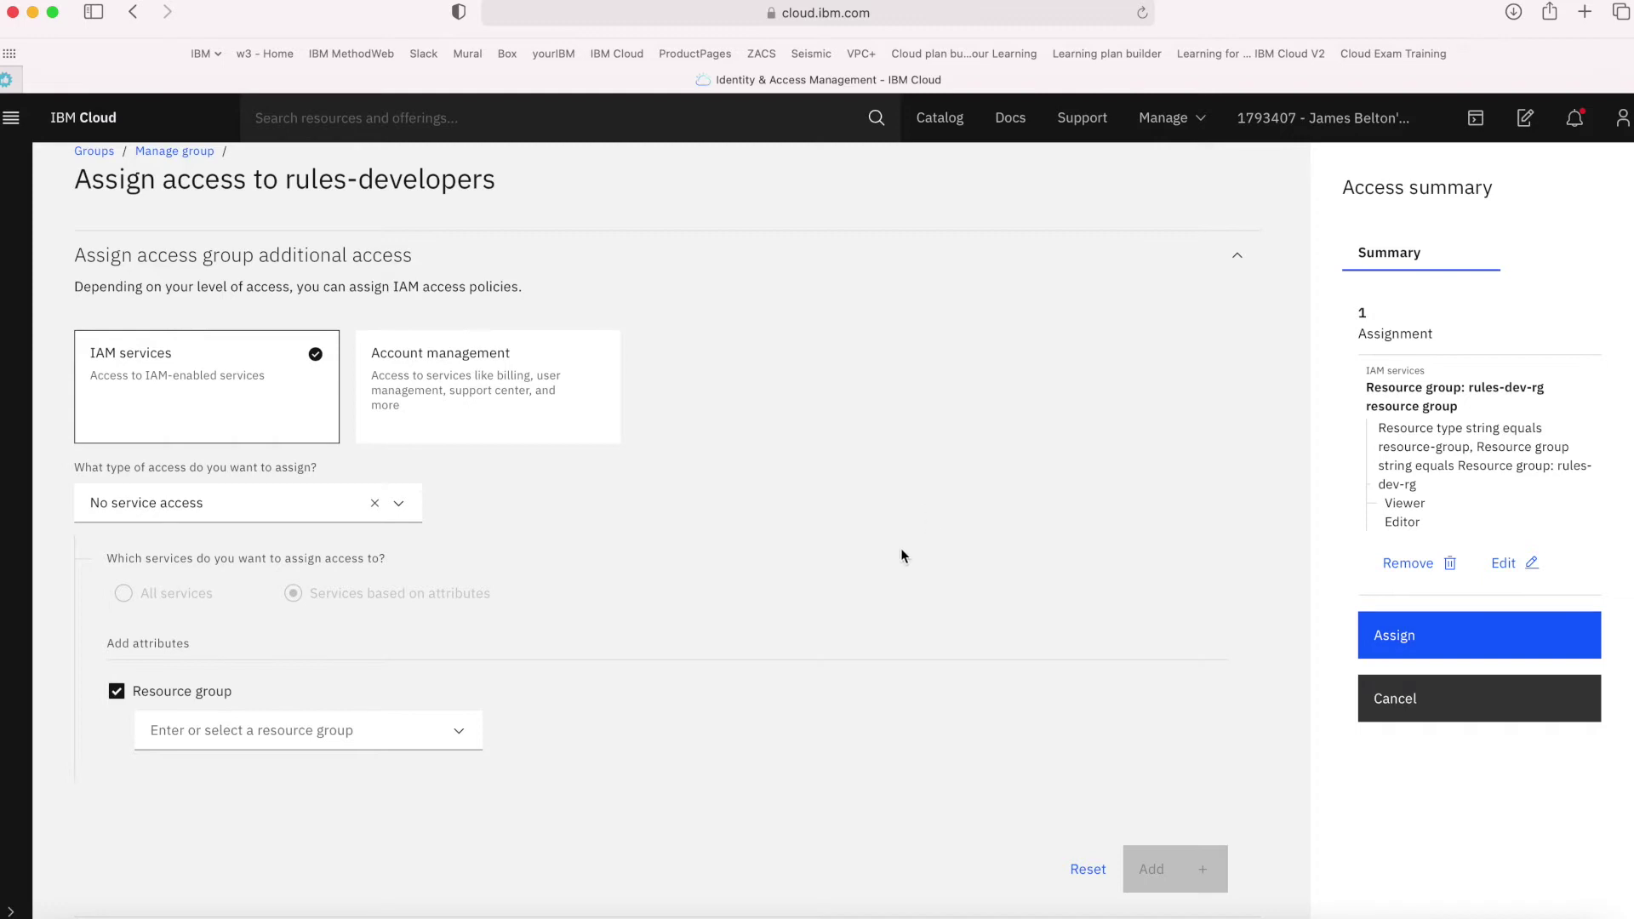
Choose Support Center account-management access with Viewer and Editor roles
{"action": "left_click", "coordinate": [529, 396]}
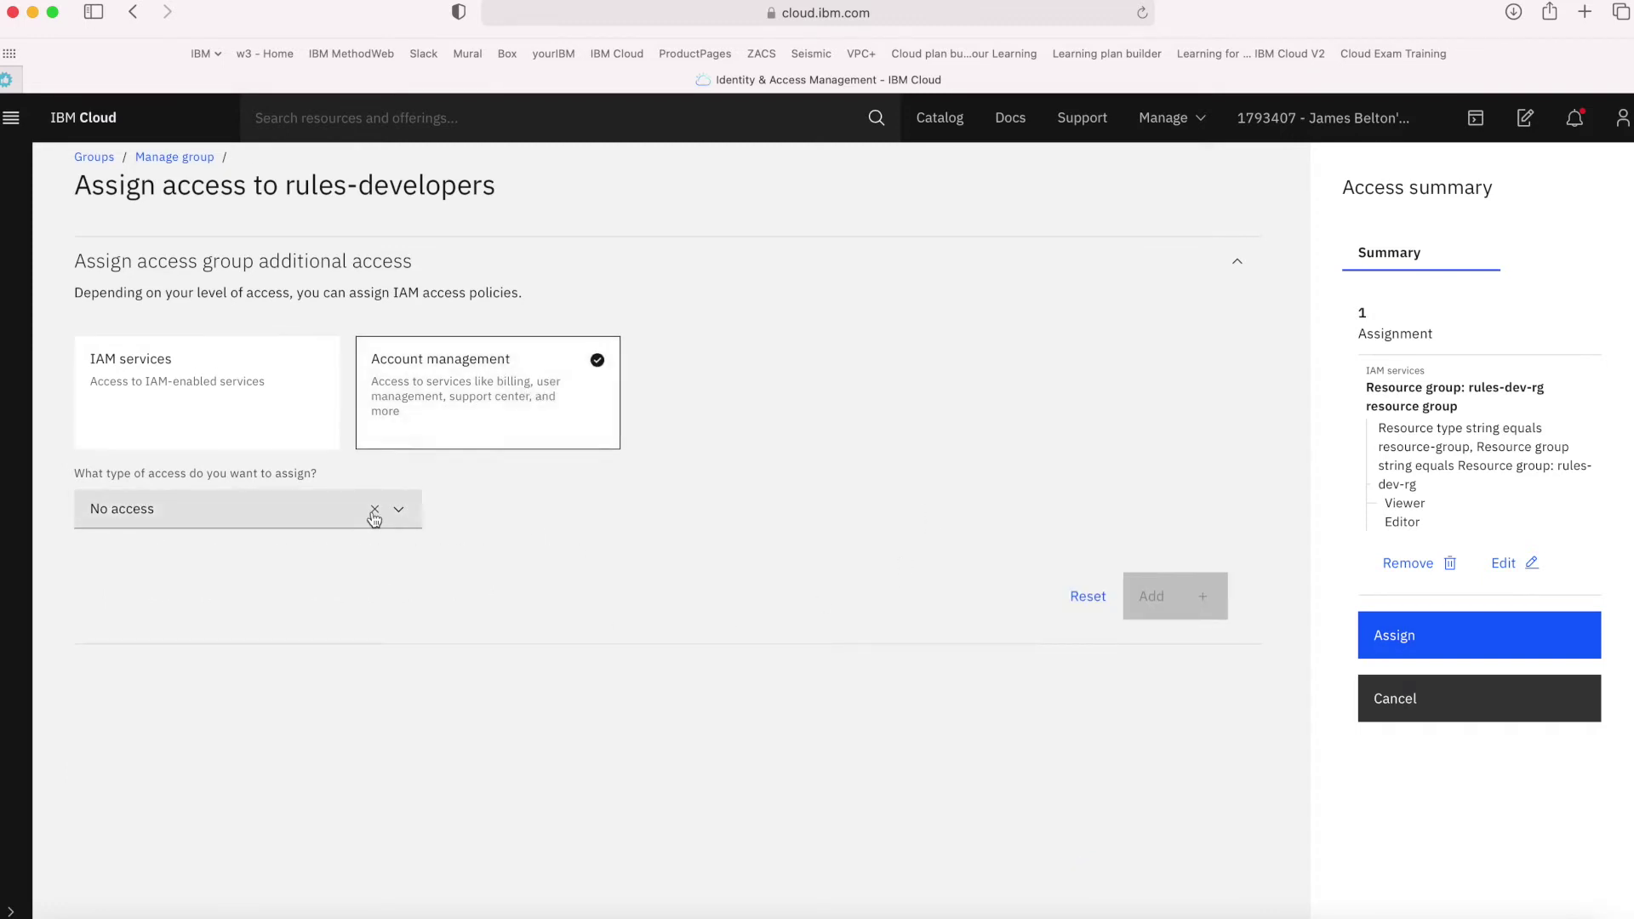
{"action": "left_click", "coordinate": [400, 513]}
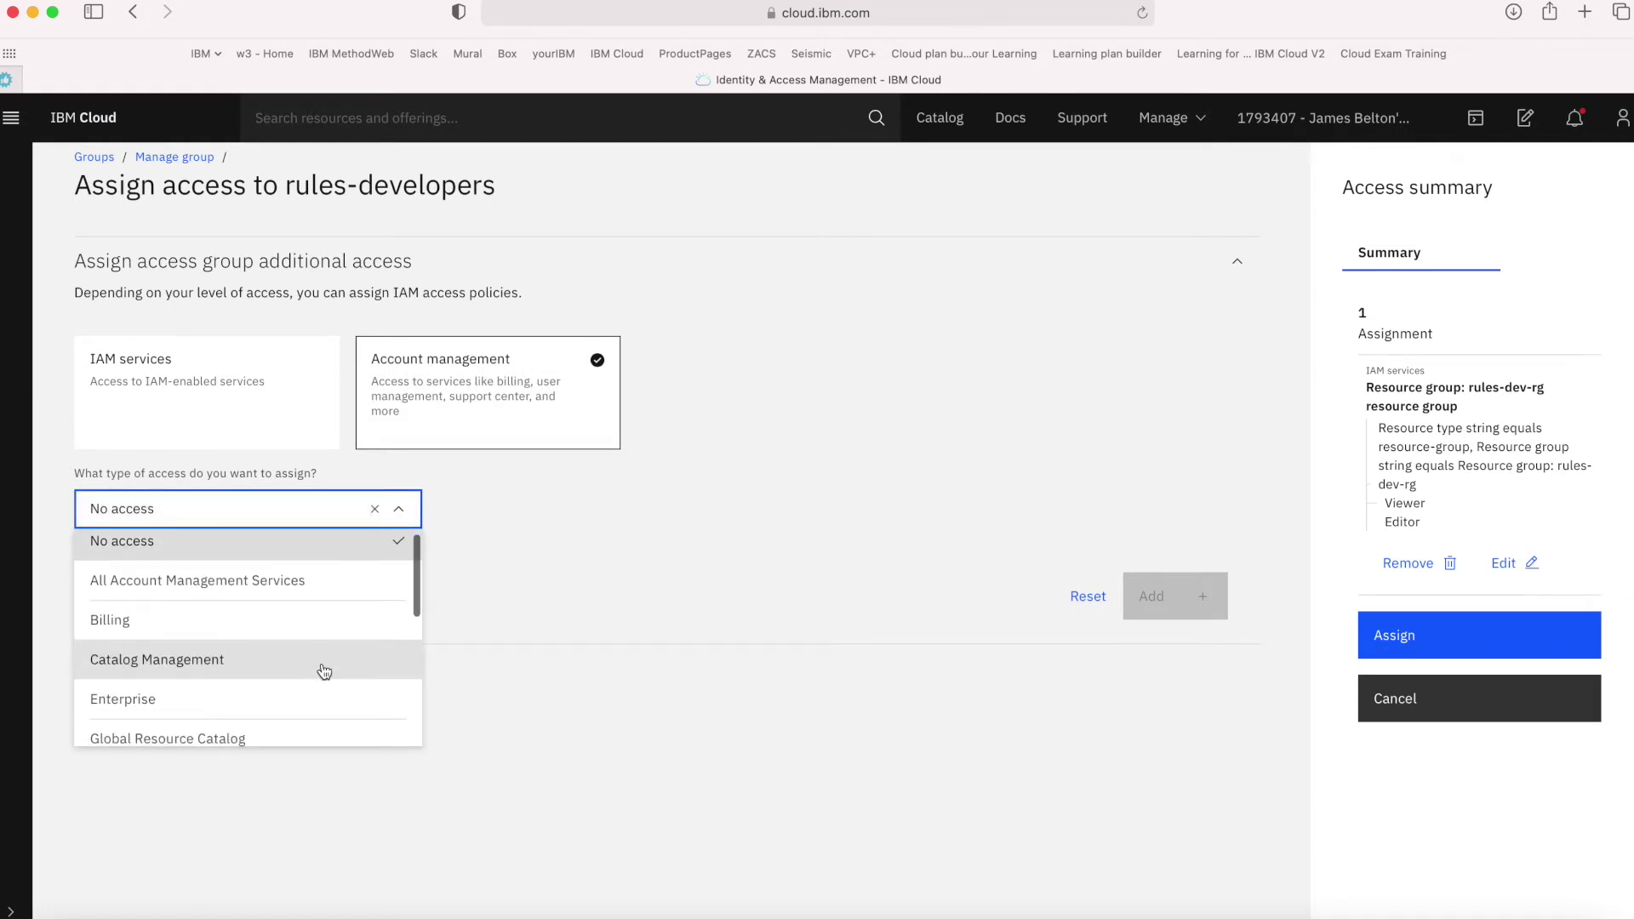
{"action": "scroll", "coordinate": [324, 672], "scroll_direction": "down", "scroll_amount": 2}
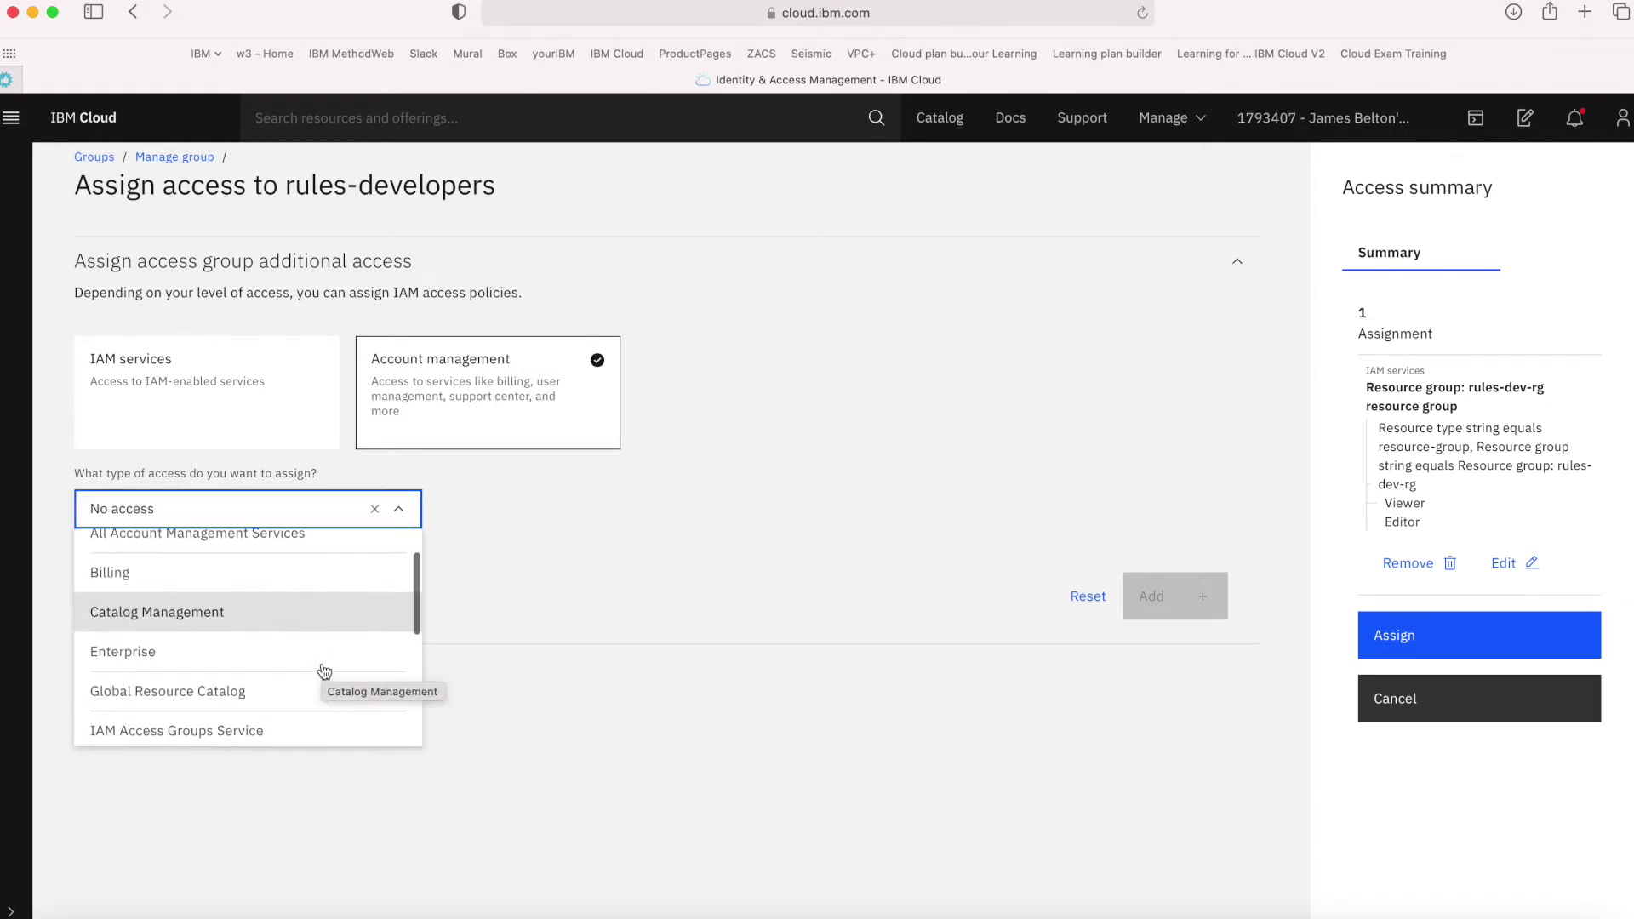
{"action": "scroll", "coordinate": [324, 672], "scroll_direction": "down", "scroll_amount": 5}
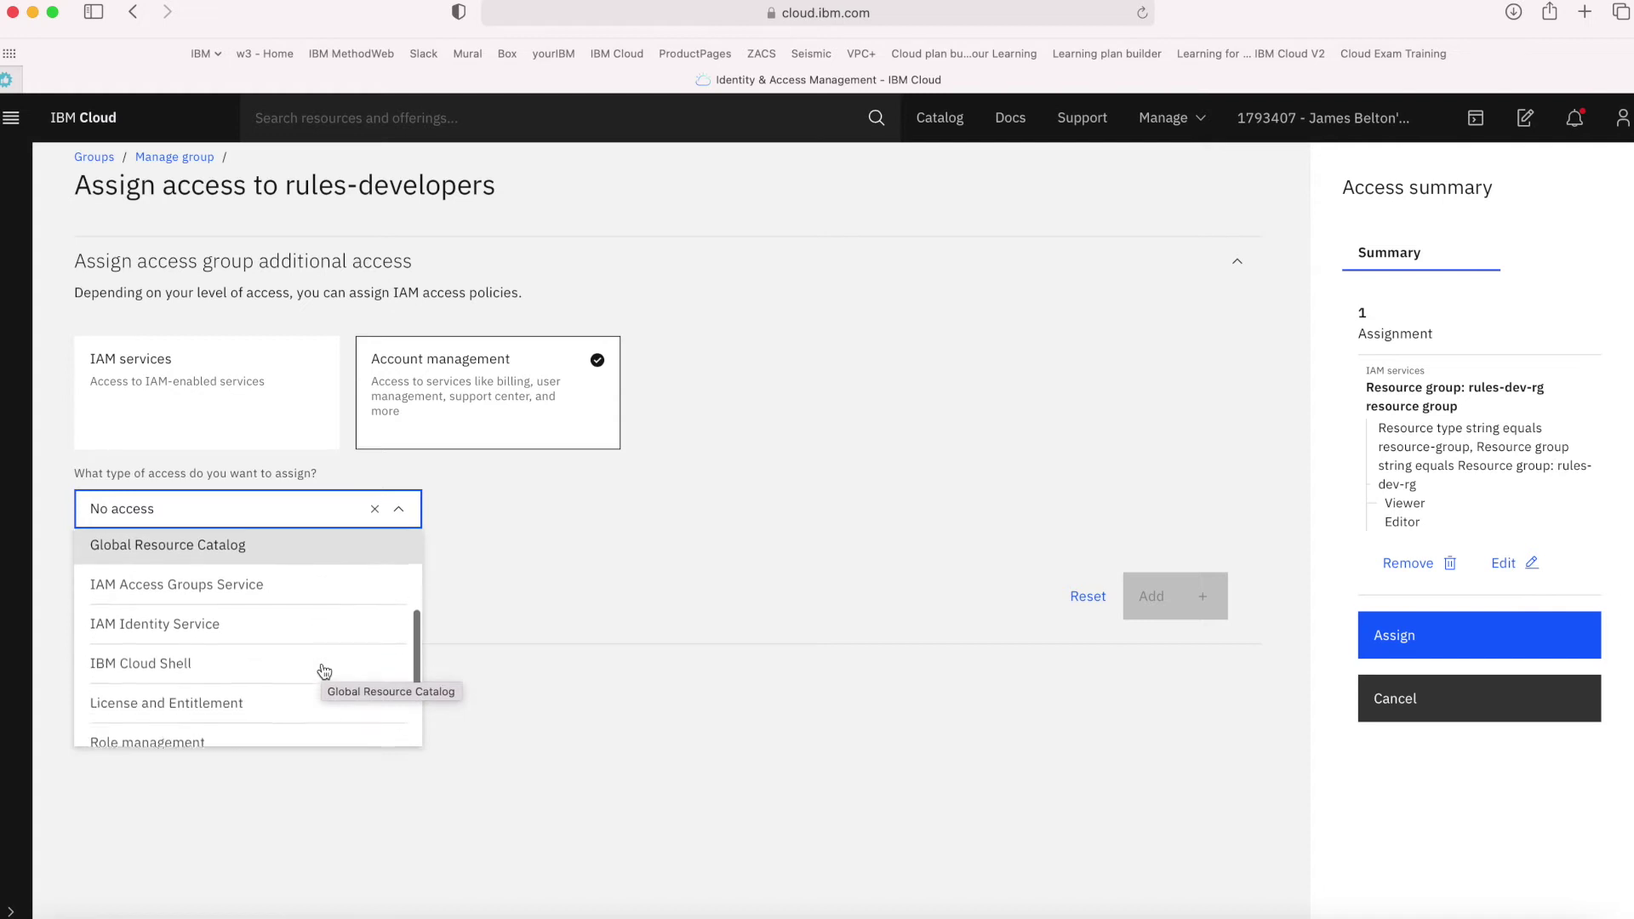
{"action": "scroll", "coordinate": [325, 671], "scroll_direction": "down", "scroll_amount": 3}
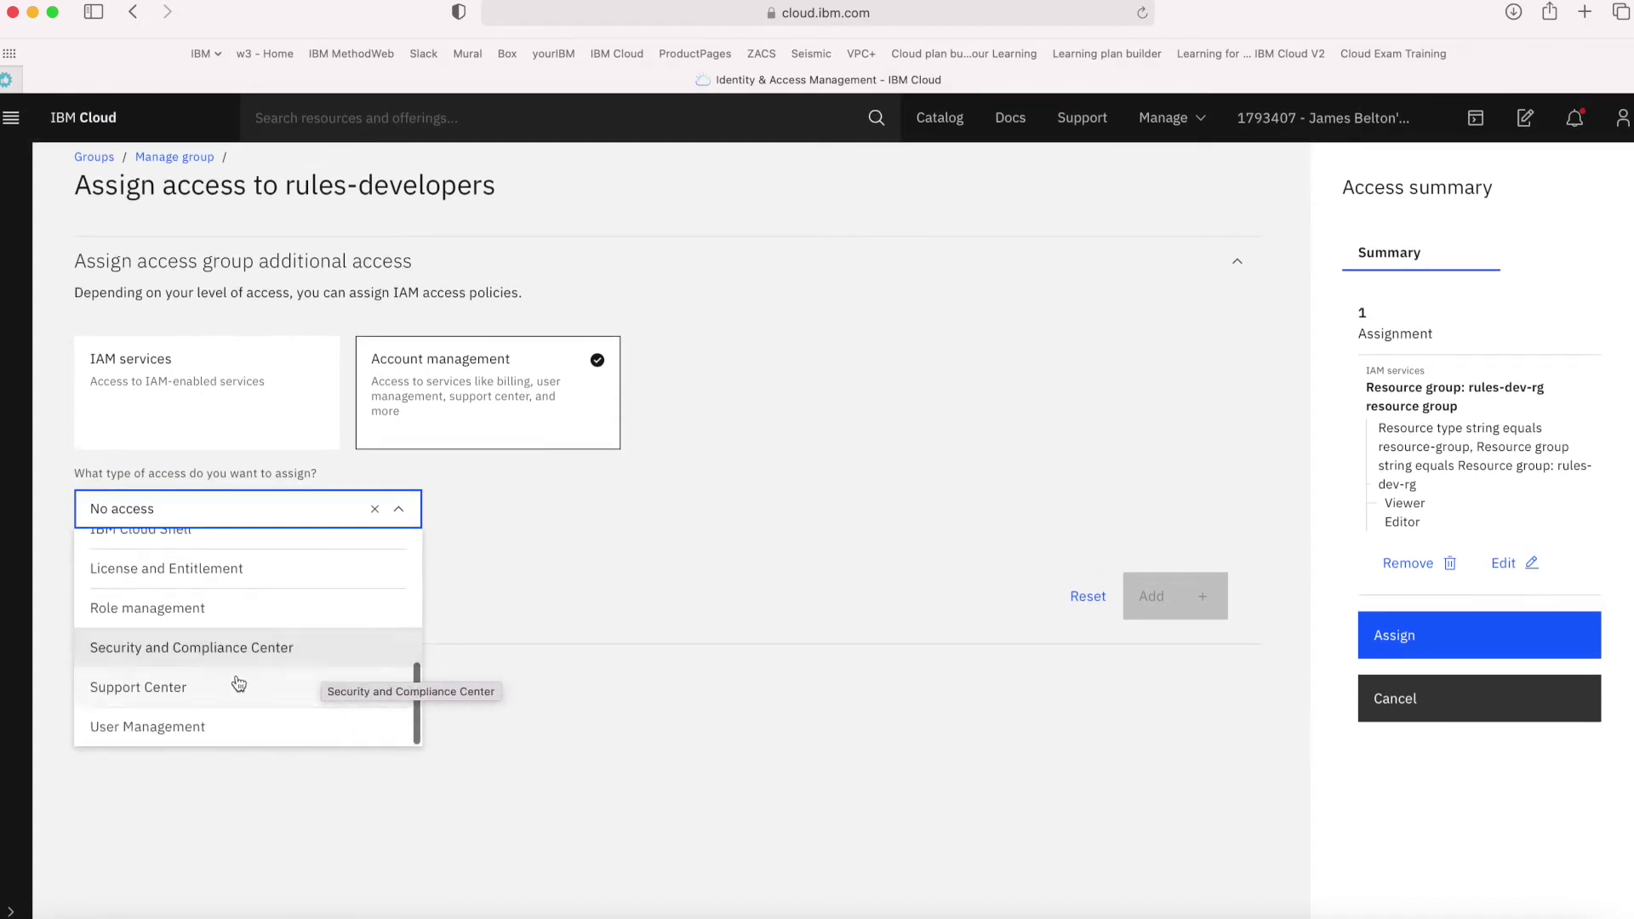
{"action": "left_click", "coordinate": [146, 691]}
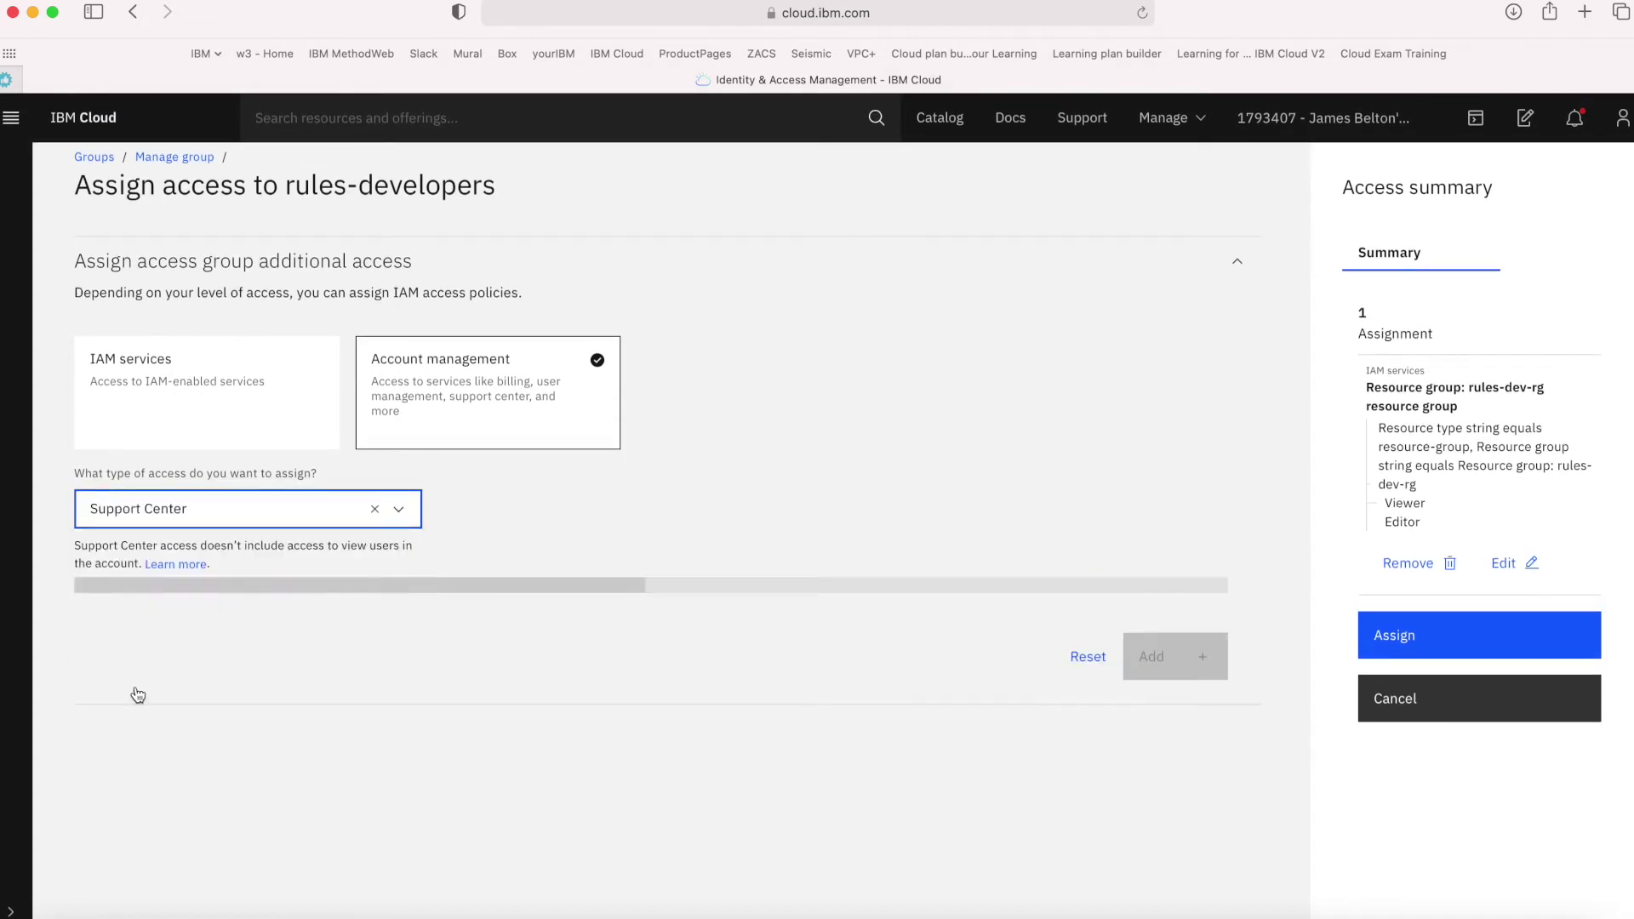
{"action": "scroll", "coordinate": [809, 834], "scroll_direction": "down", "scroll_amount": 1}
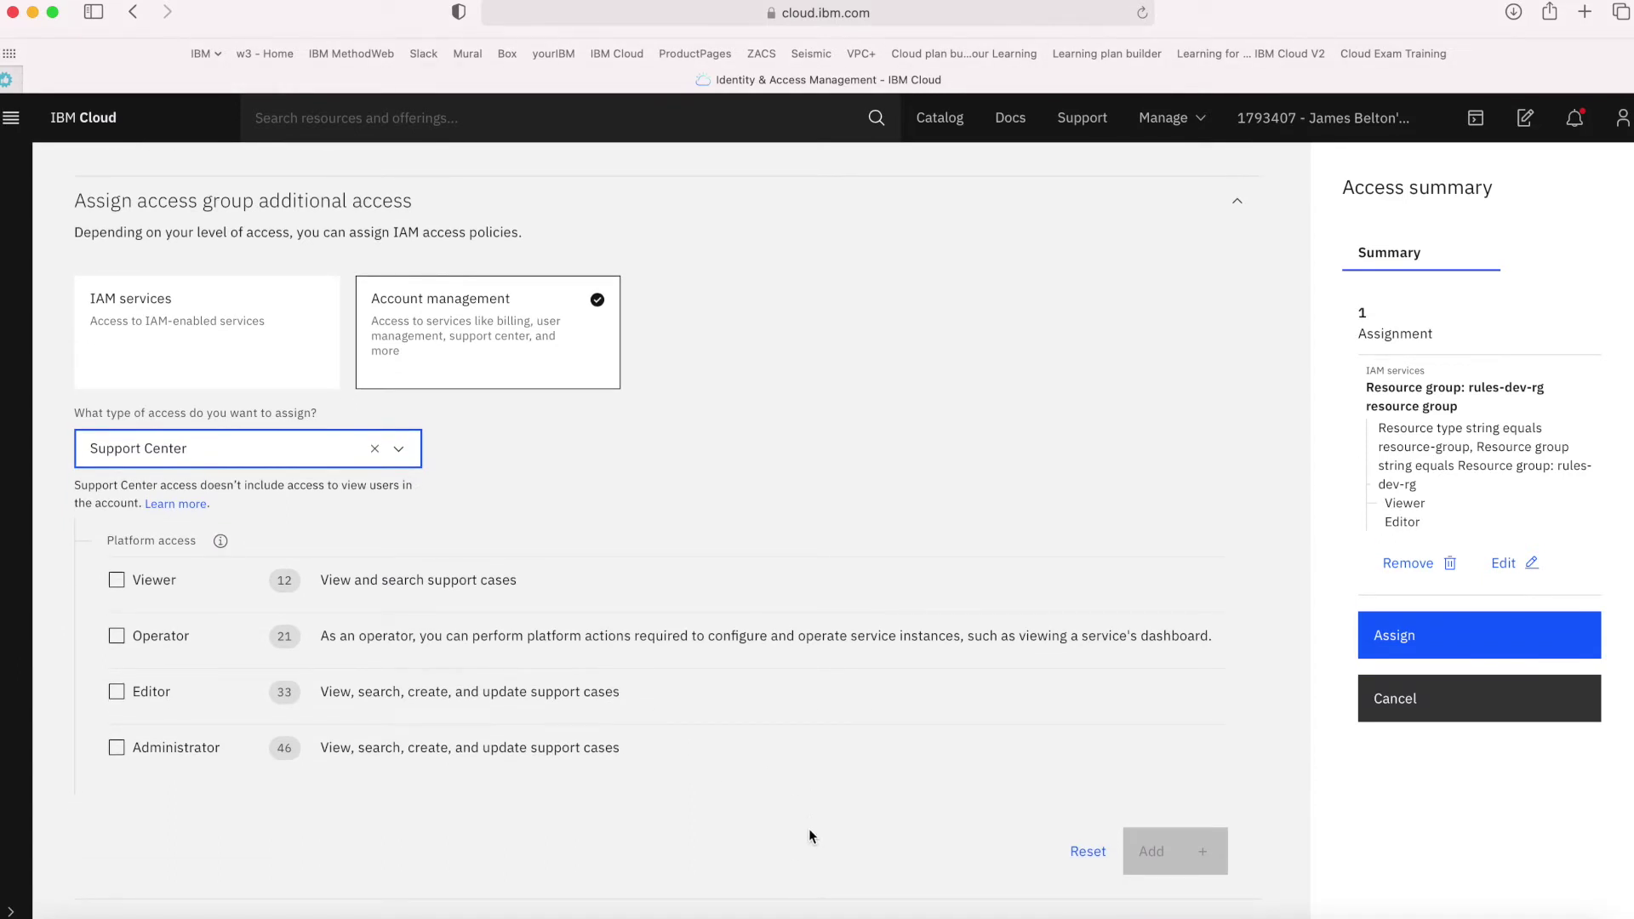
{"action": "left_click", "coordinate": [132, 584]}
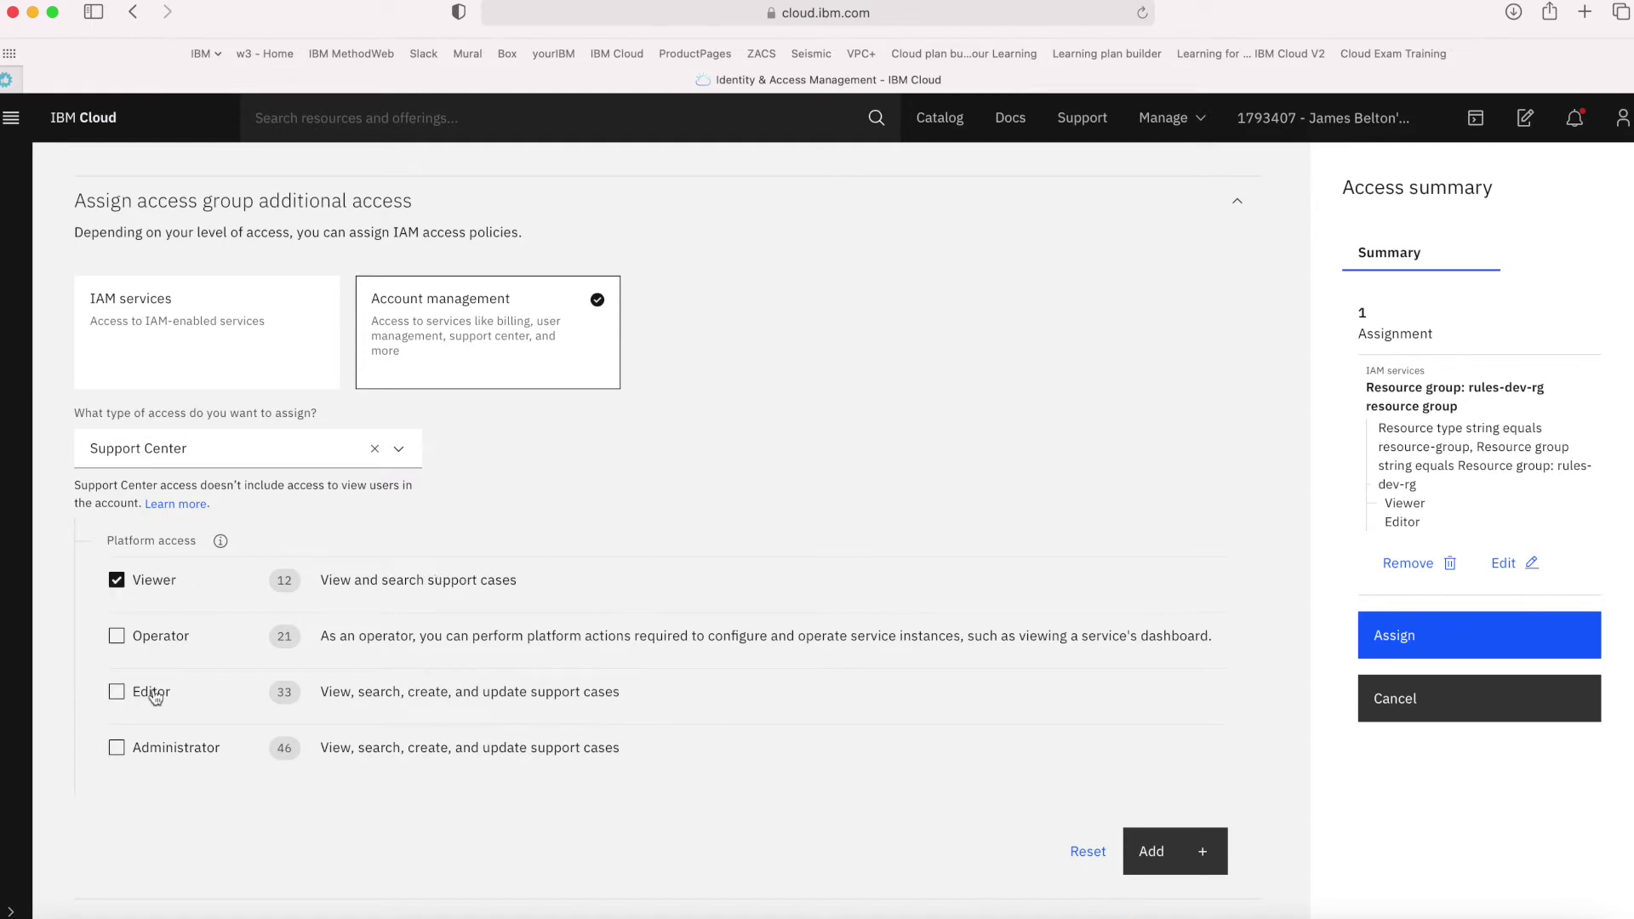
{"action": "left_click", "coordinate": [119, 693]}
Add the Support Center policy and assign both policies to rules-developers
{"action": "left_click", "coordinate": [1164, 862]}
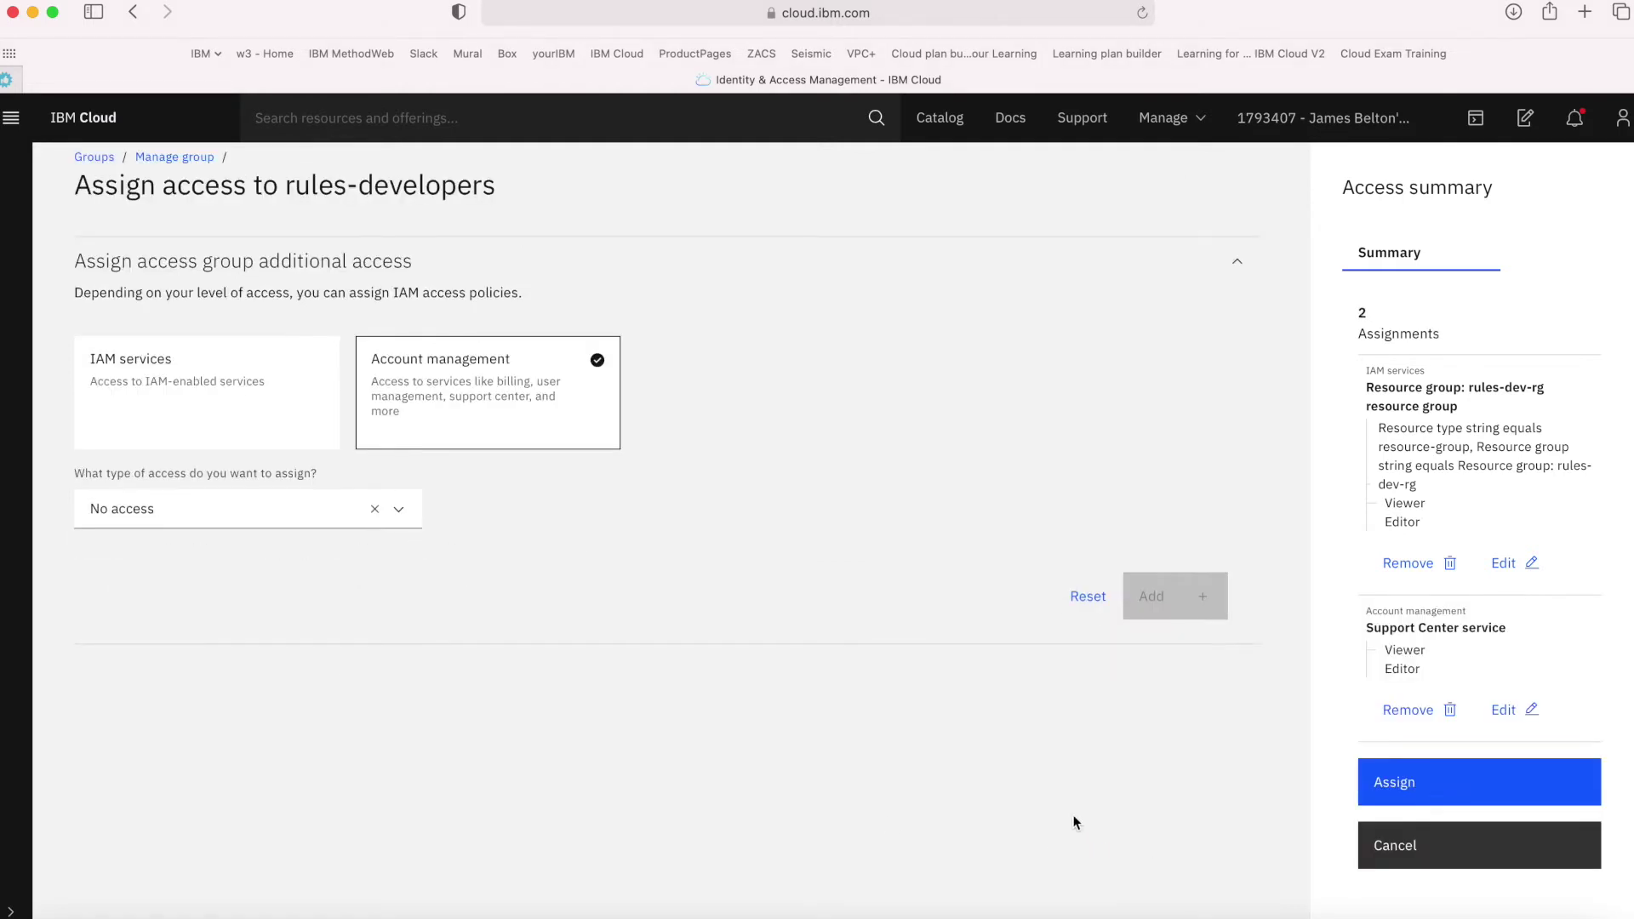
{"action": "left_click", "coordinate": [1412, 784]}
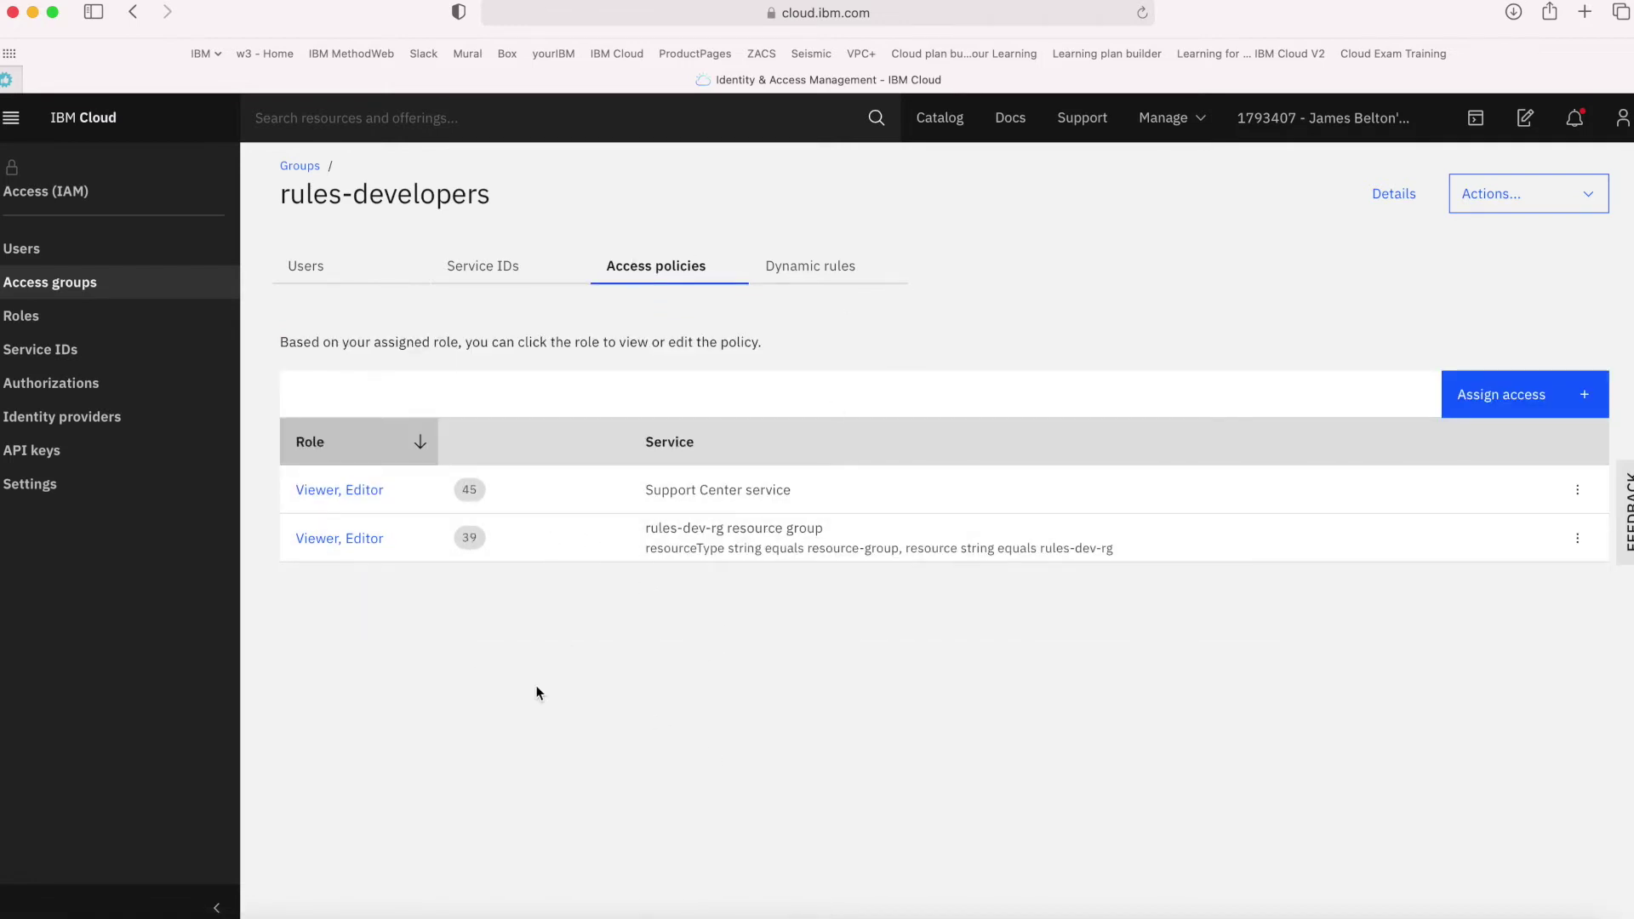
{"action": "left_click", "coordinate": [40, 290]}
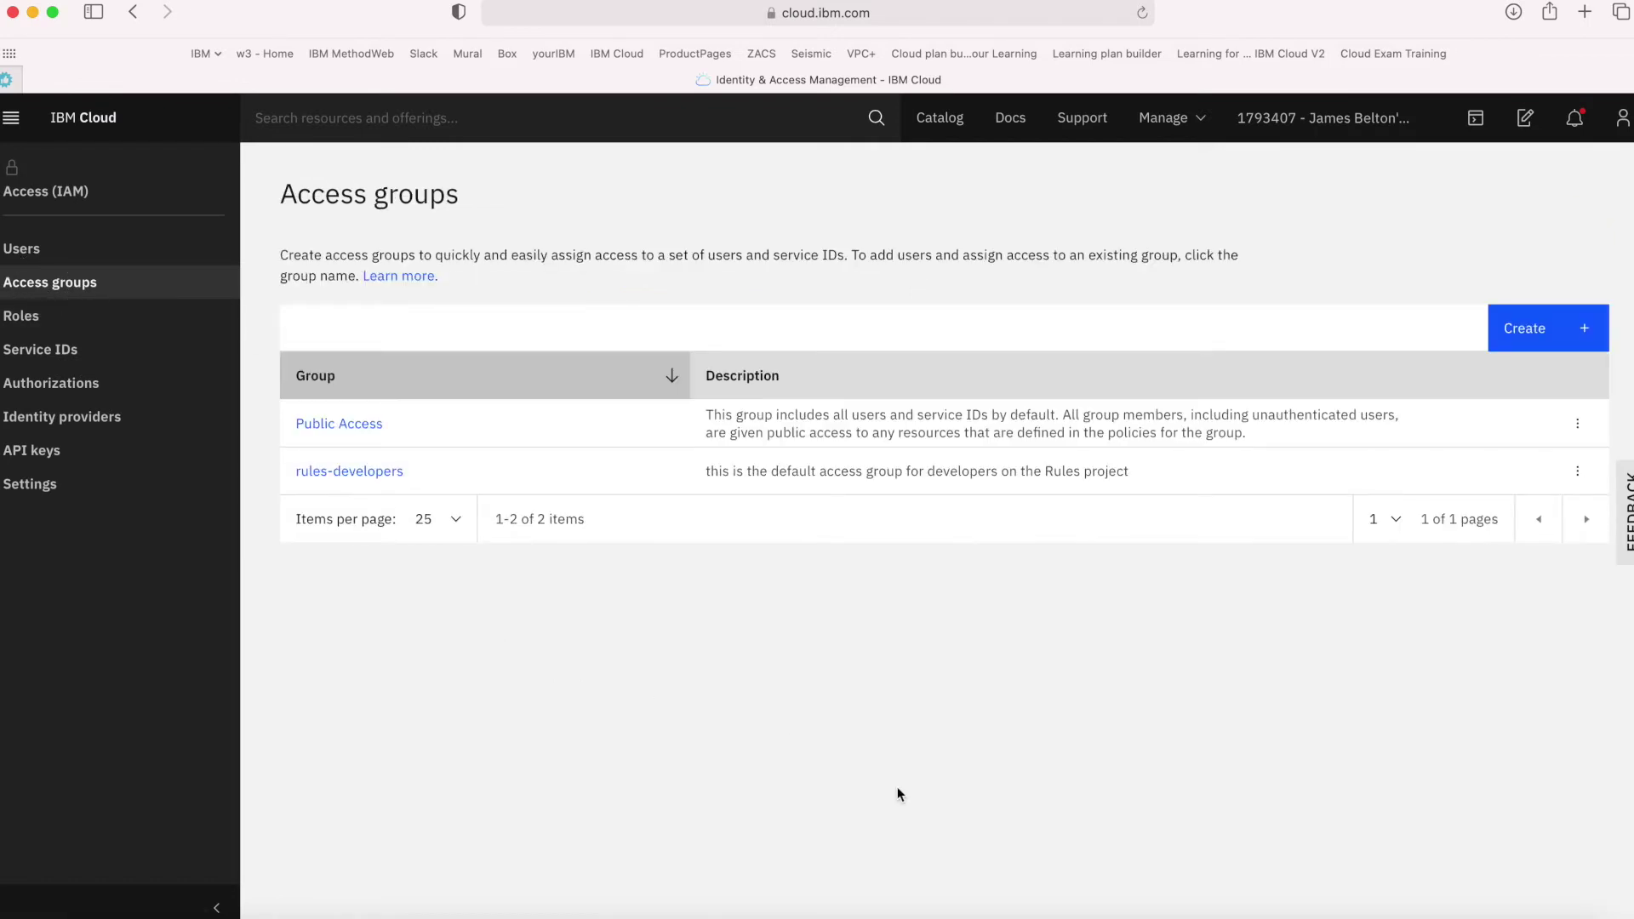
Create the rules-project-managers access group, described as the access group for rules project managers
{"action": "left_click", "coordinate": [1530, 335]}
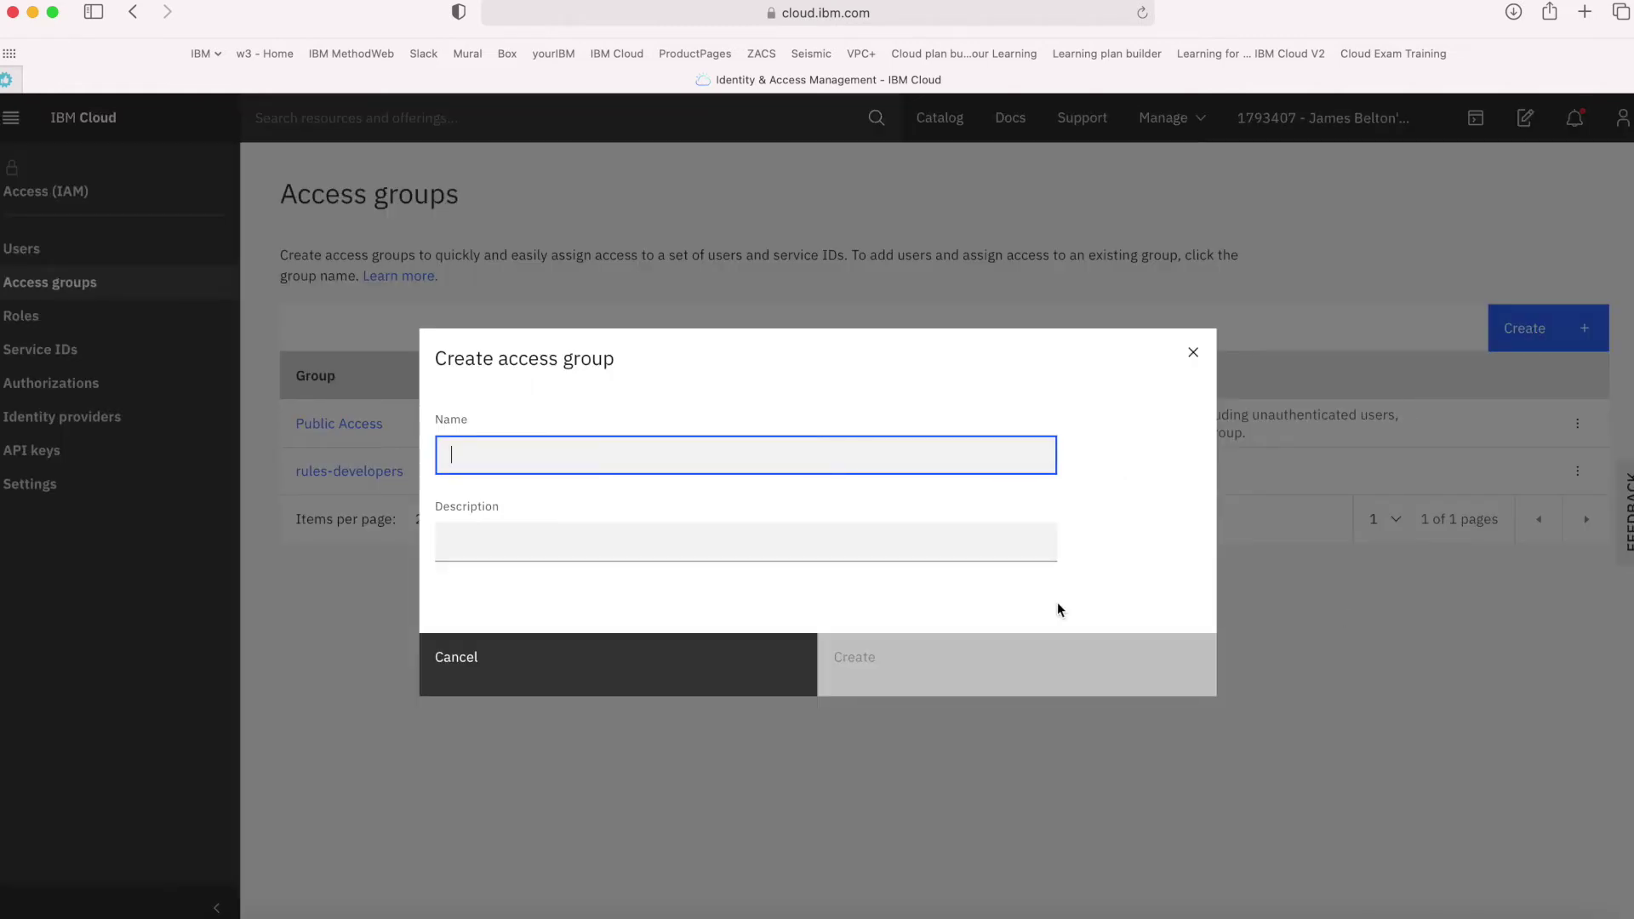
{"action": "type", "text": "rul"}
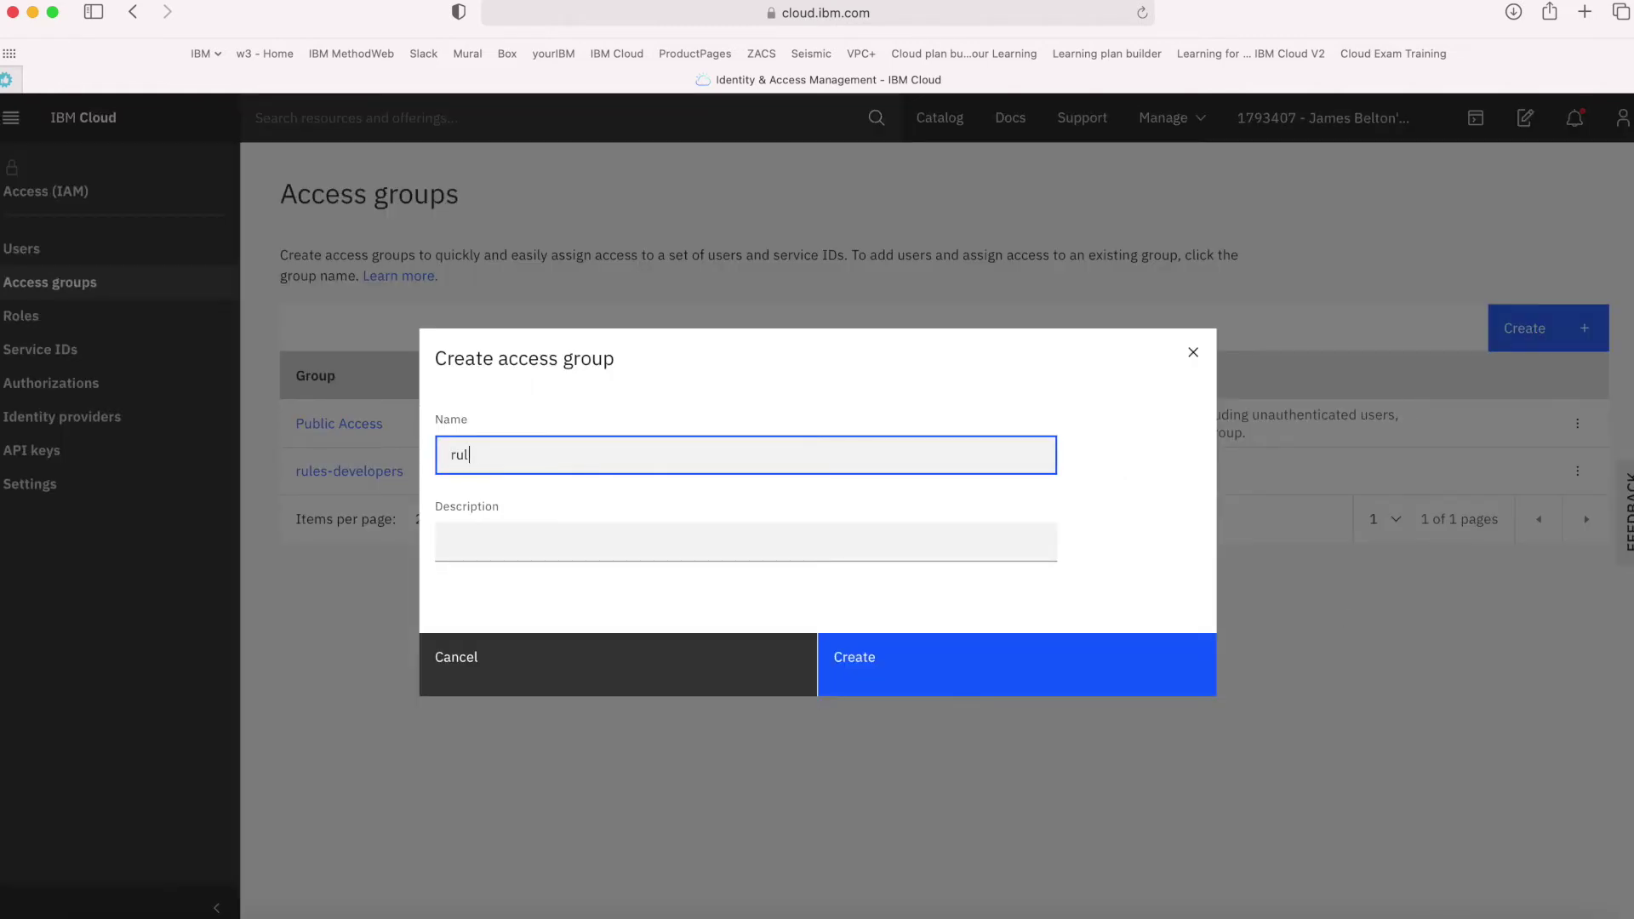
{"action": "type", "text": "es-project-managers"}
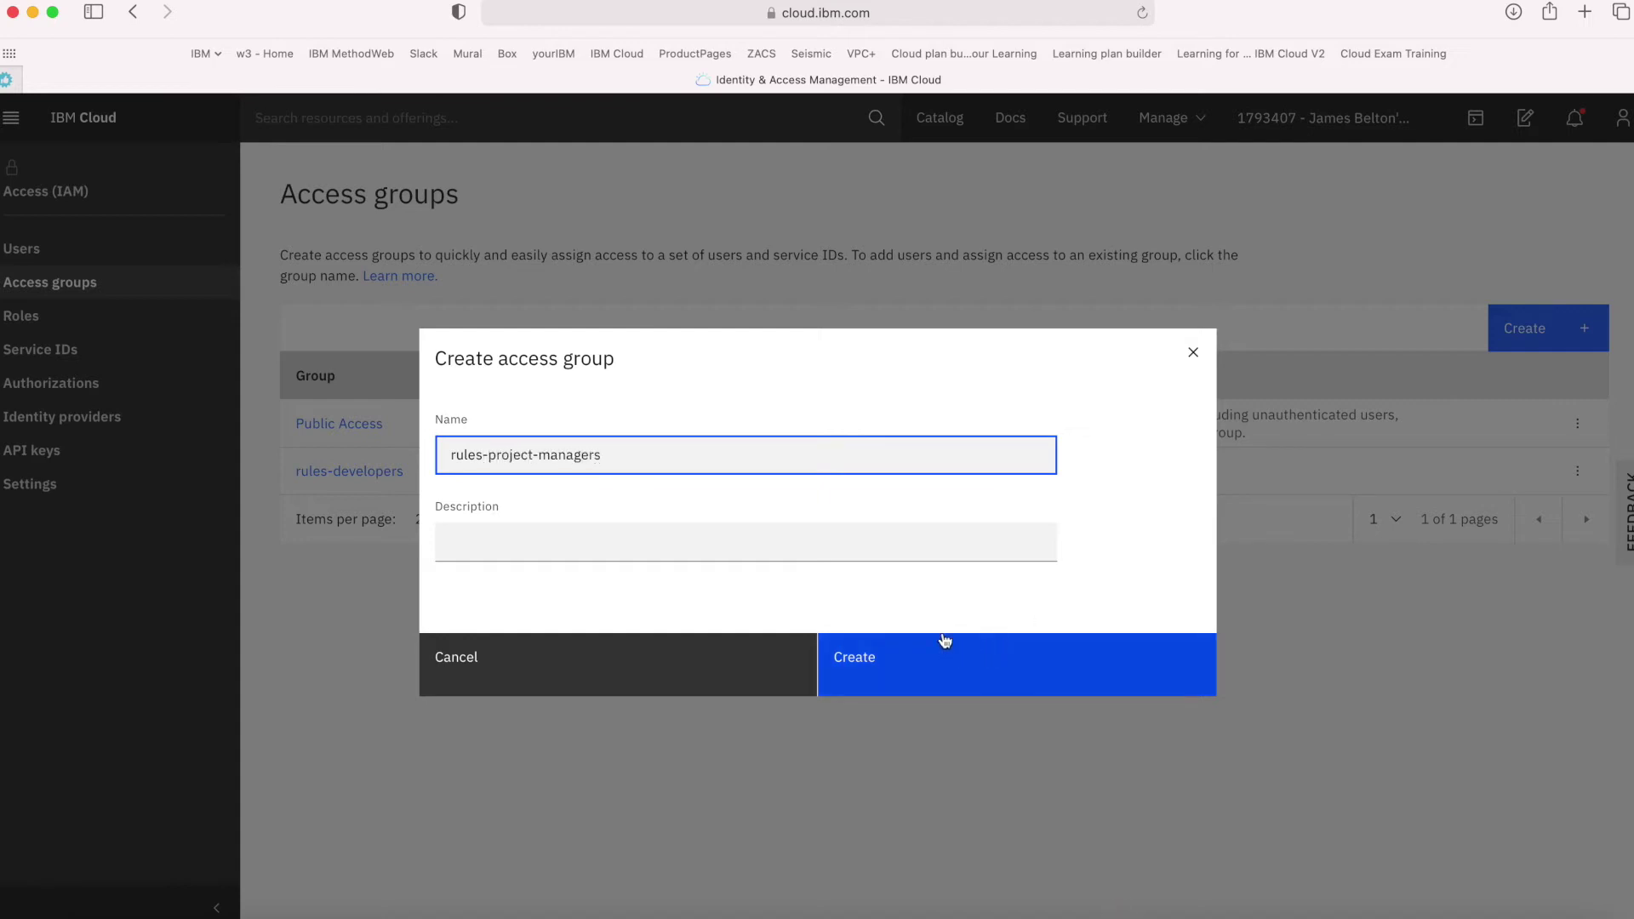
{"action": "left_click", "coordinate": [836, 550]}
{"action": "type", "text": "this i"}
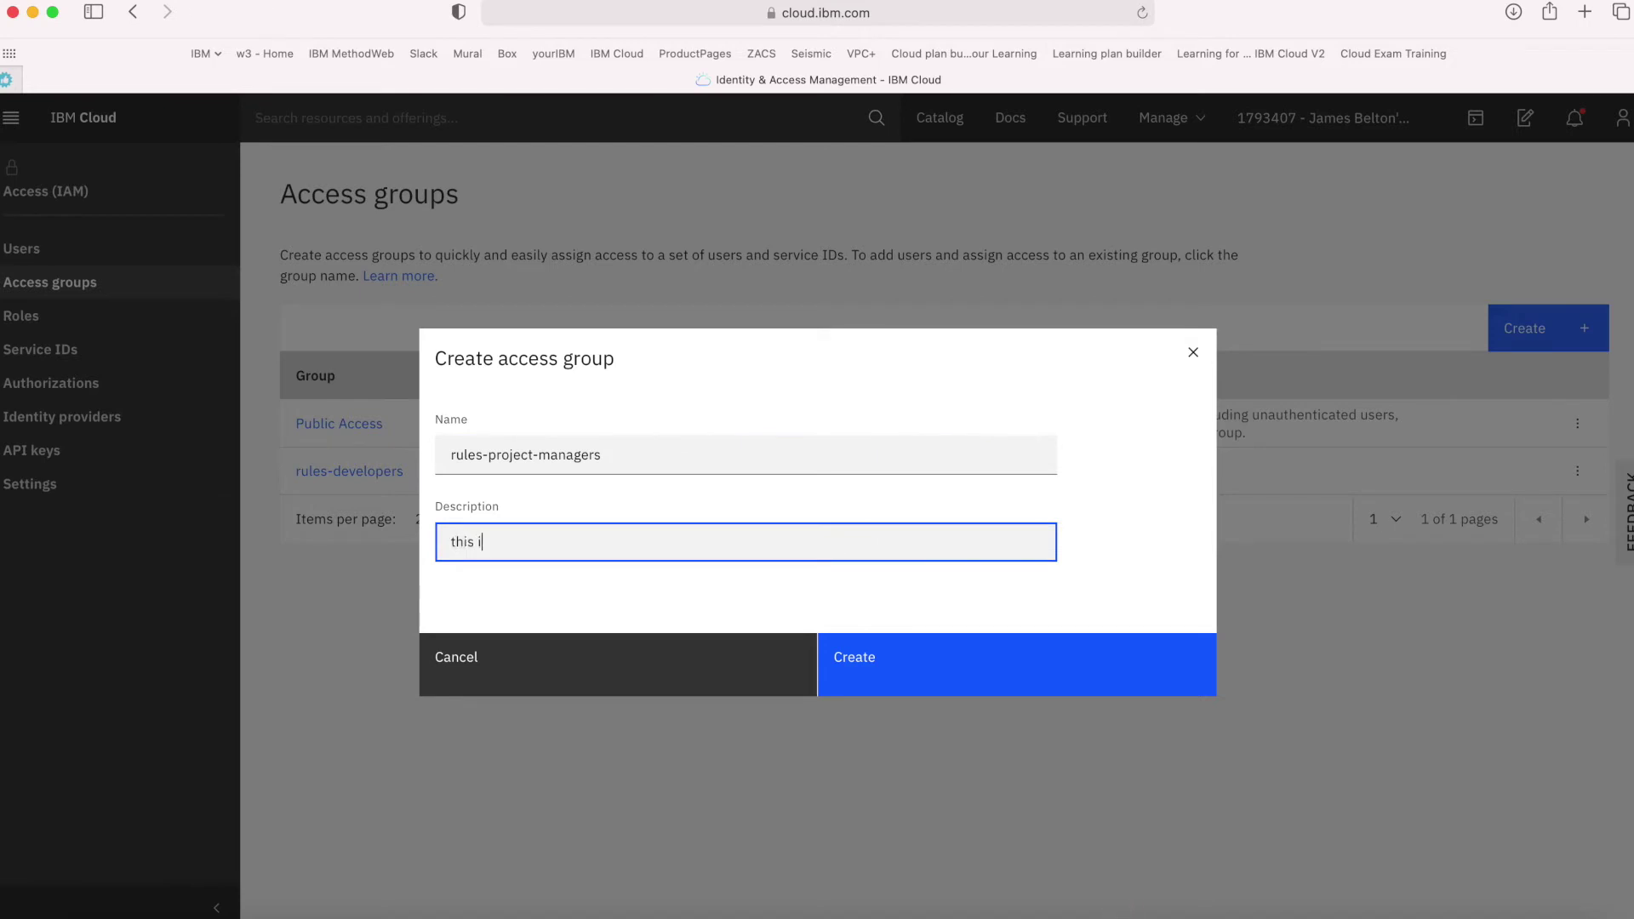
{"action": "type", "text": "s the access greoup for rules pro"}
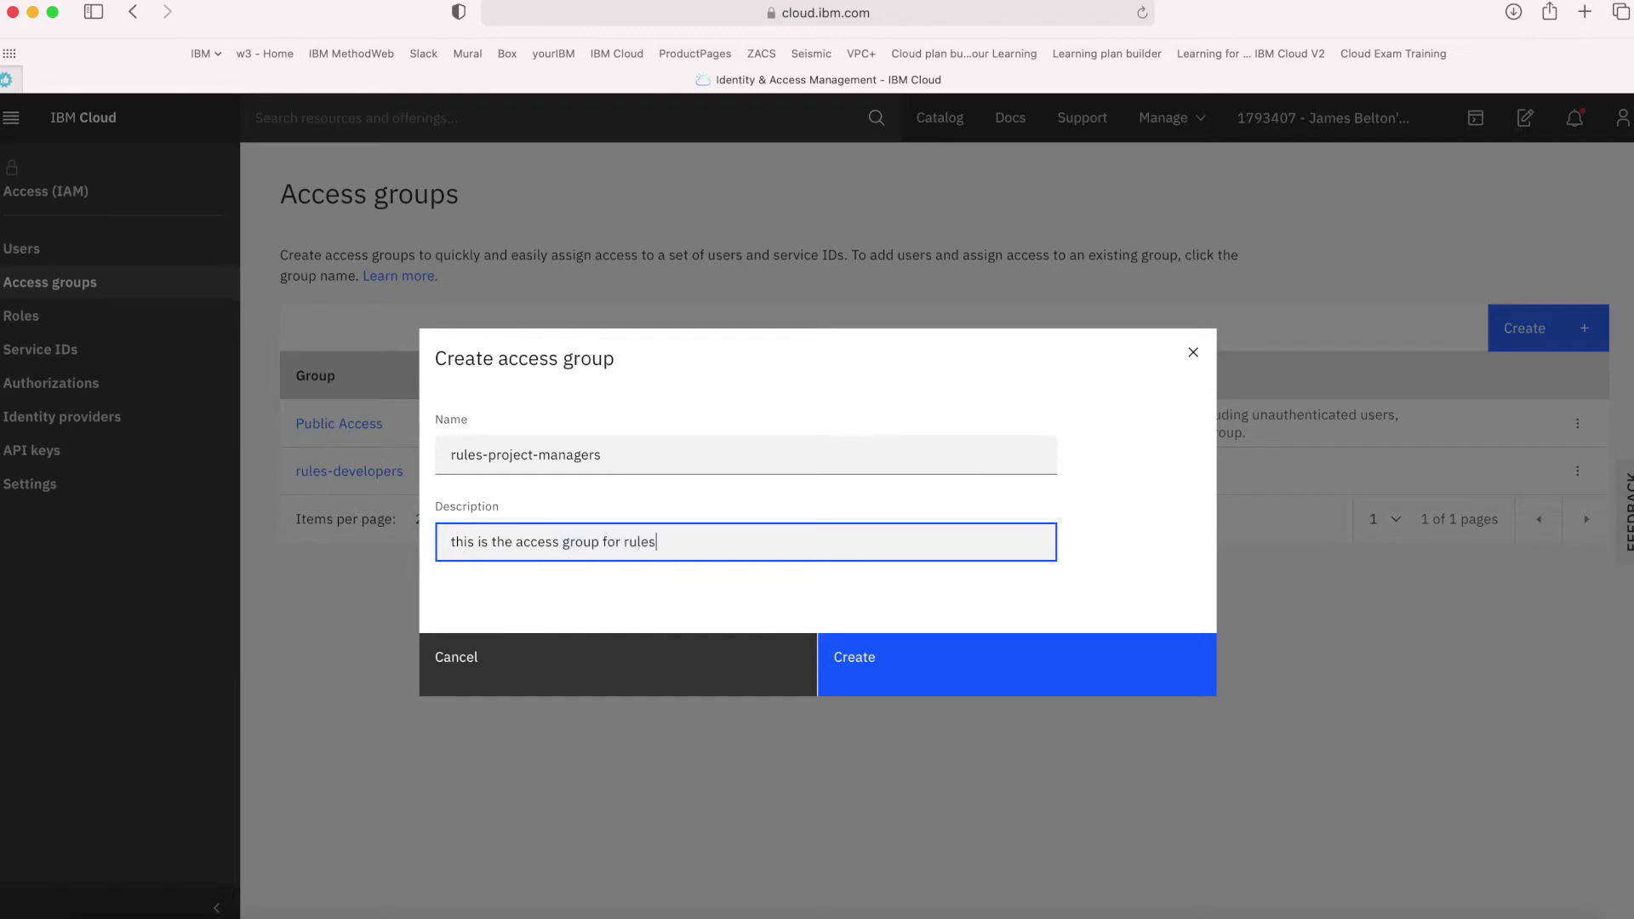
{"action": "type", "text": "ject managers"}
{"action": "left_click", "coordinate": [862, 682]}
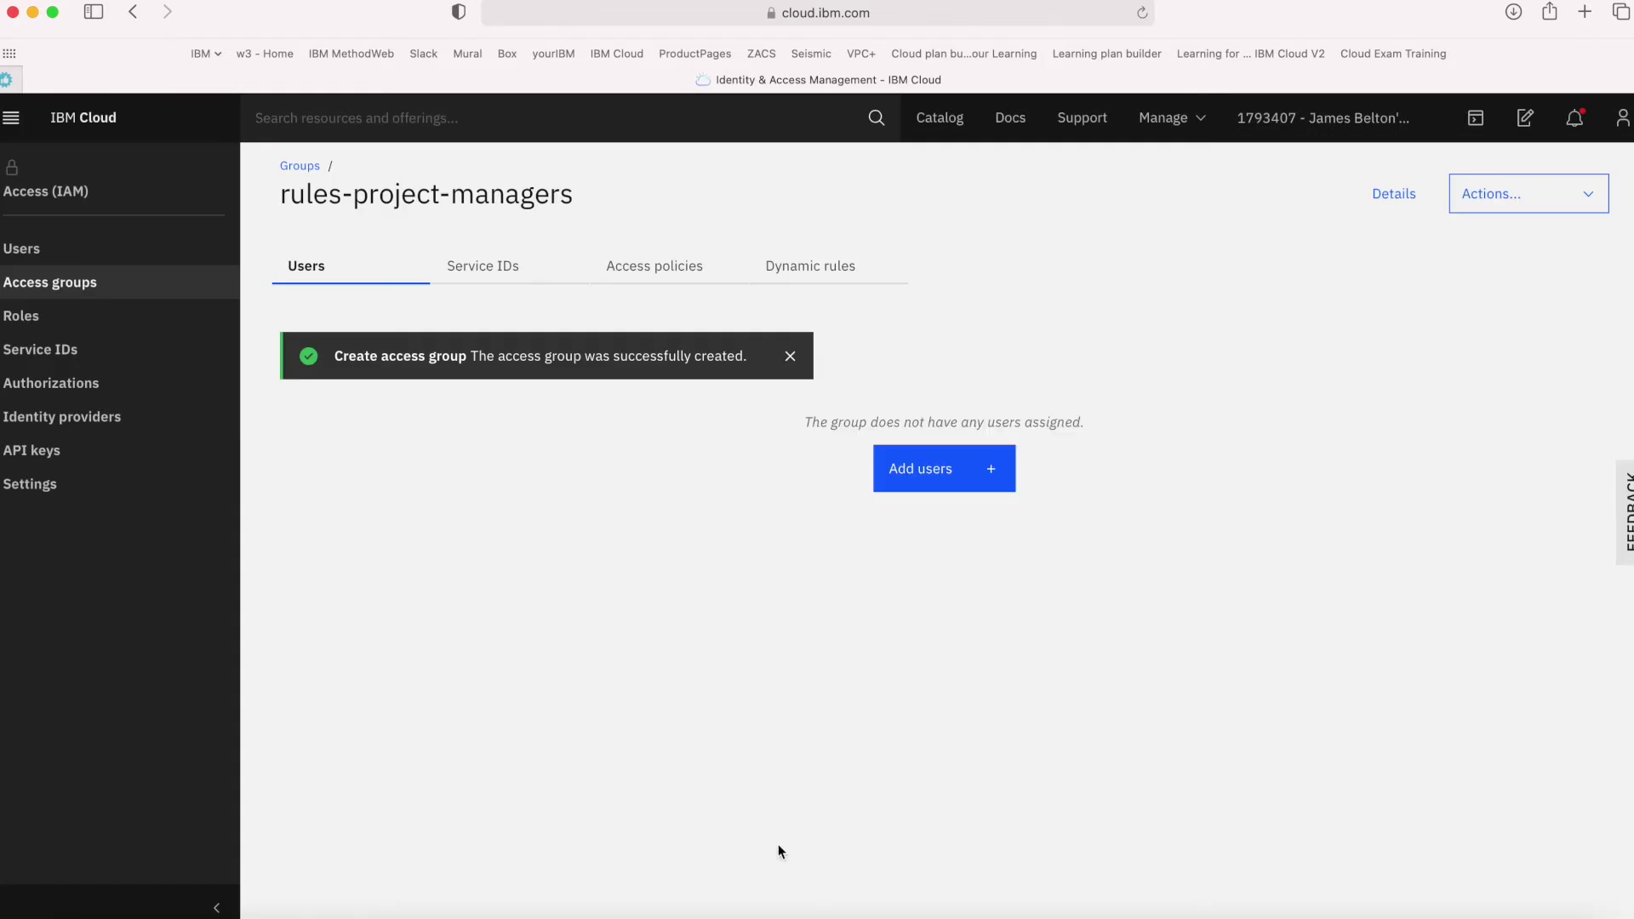
Add a pending Viewer and Administrator policy on resource group rules-dev-rg
{"action": "left_click", "coordinate": [678, 267]}
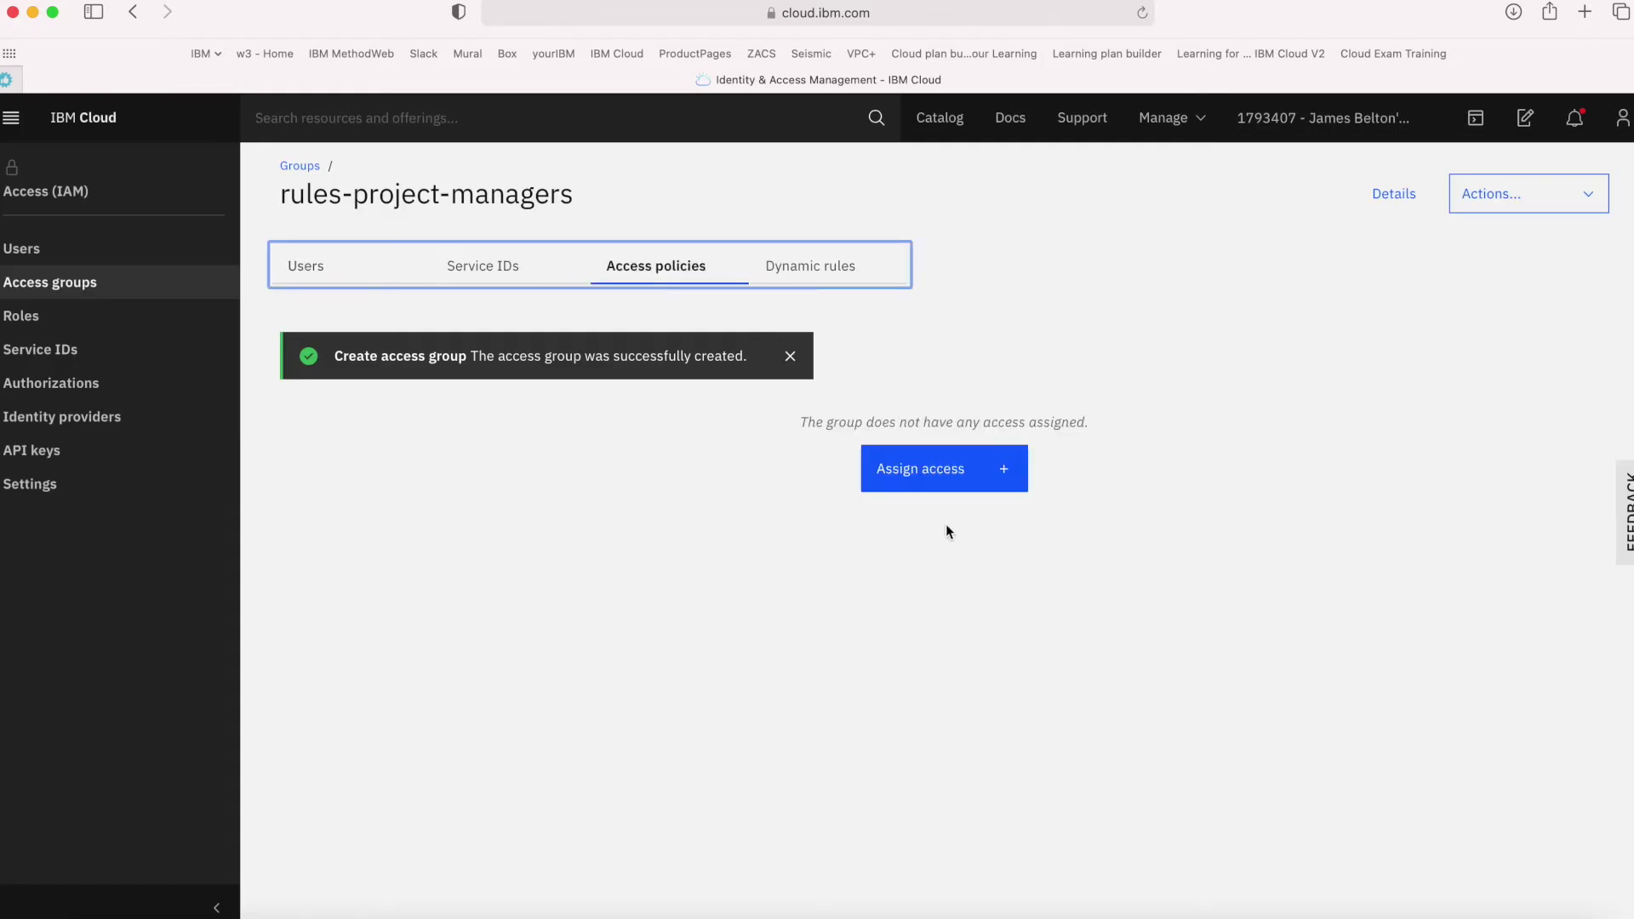
{"action": "left_click", "coordinate": [934, 479]}
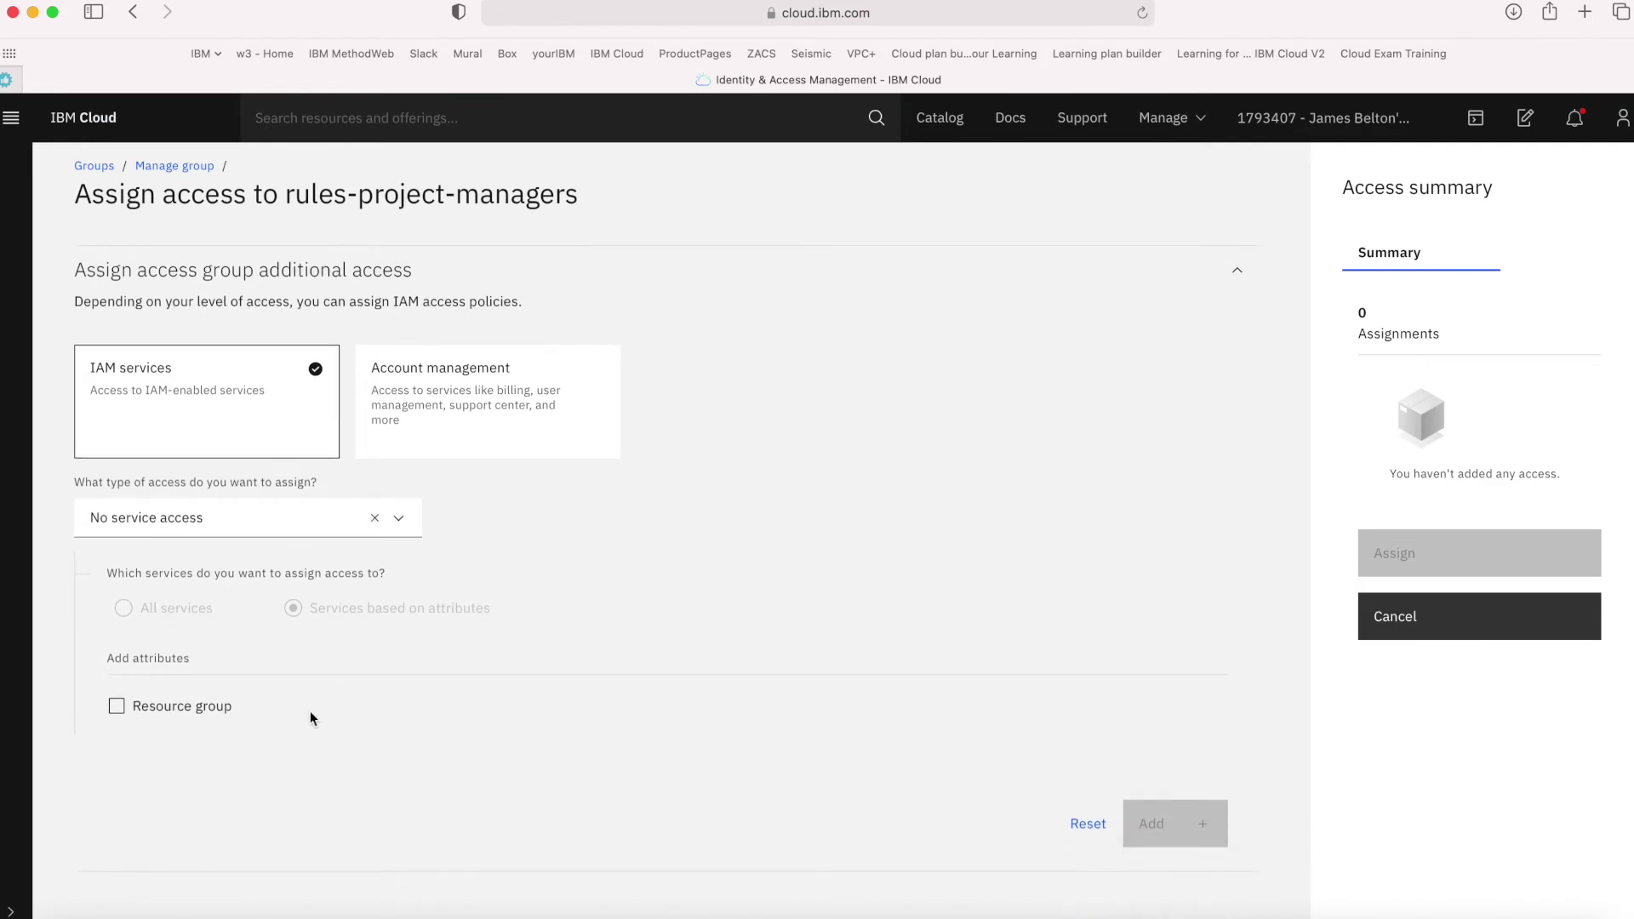
{"action": "left_click", "coordinate": [214, 713]}
{"action": "left_click", "coordinate": [399, 754]}
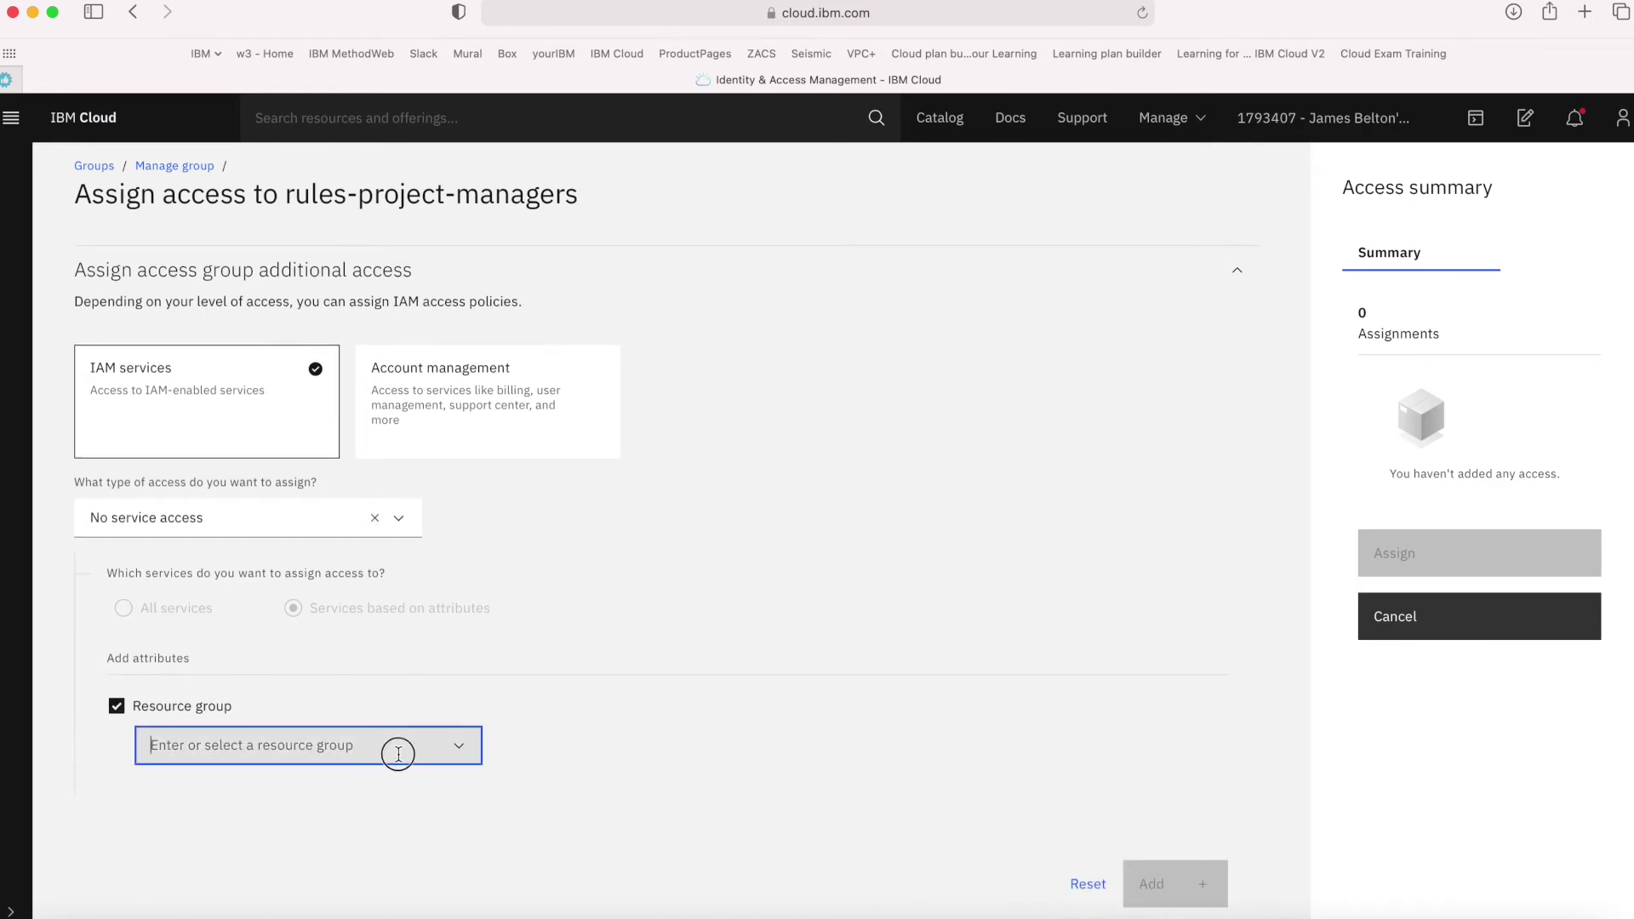
{"action": "scroll", "coordinate": [606, 785], "scroll_direction": "down", "scroll_amount": 1}
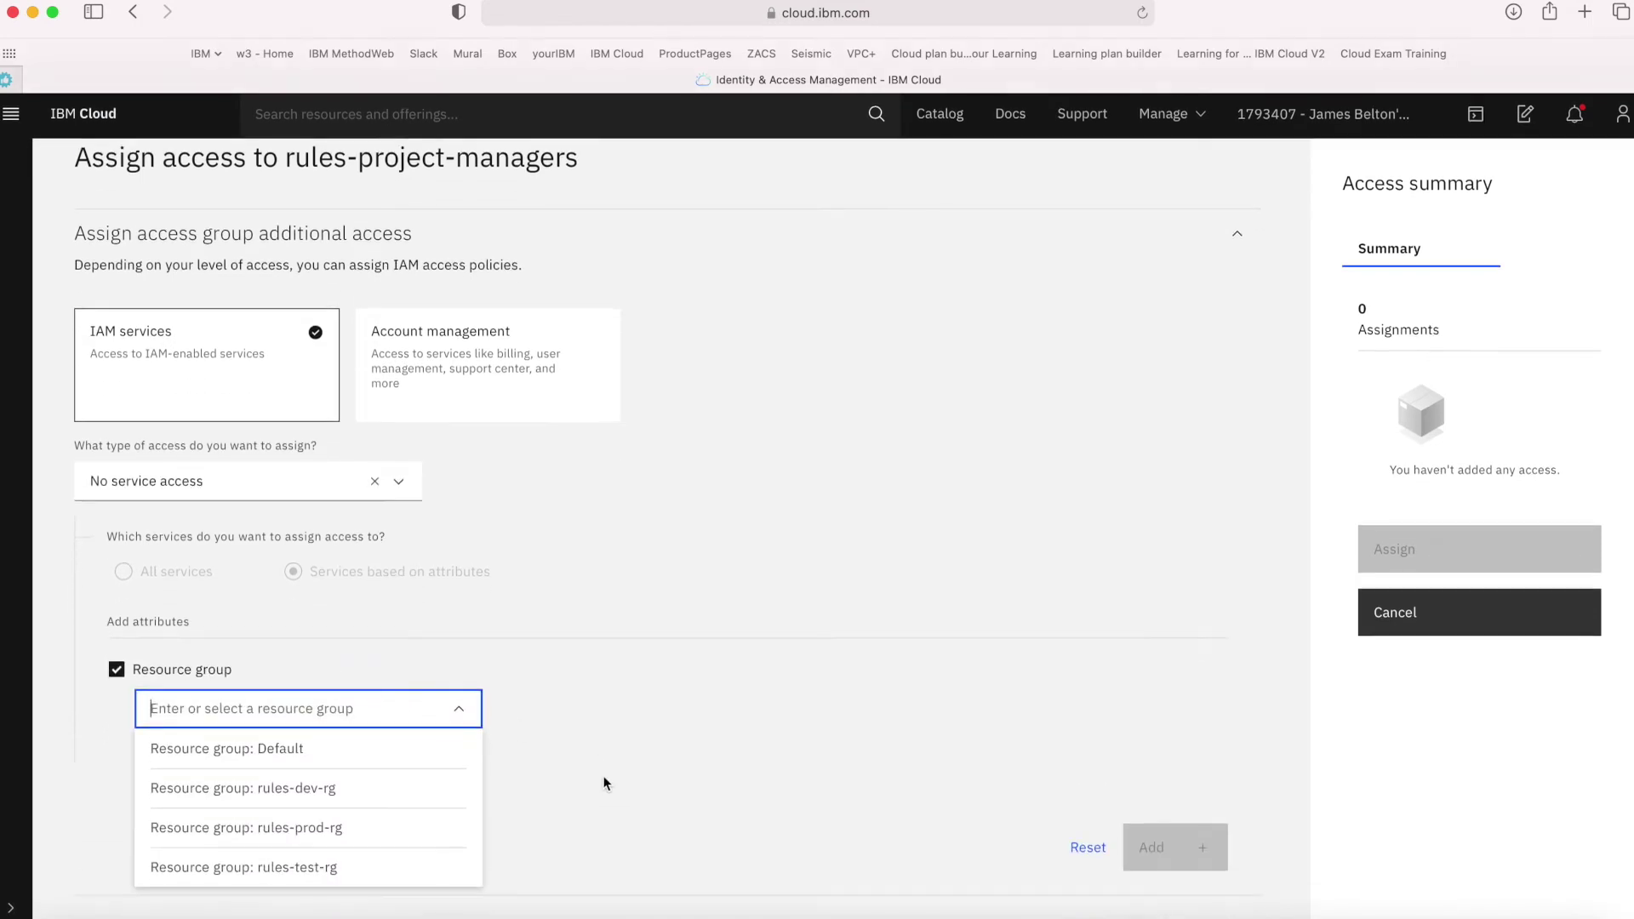
{"action": "left_click", "coordinate": [370, 802]}
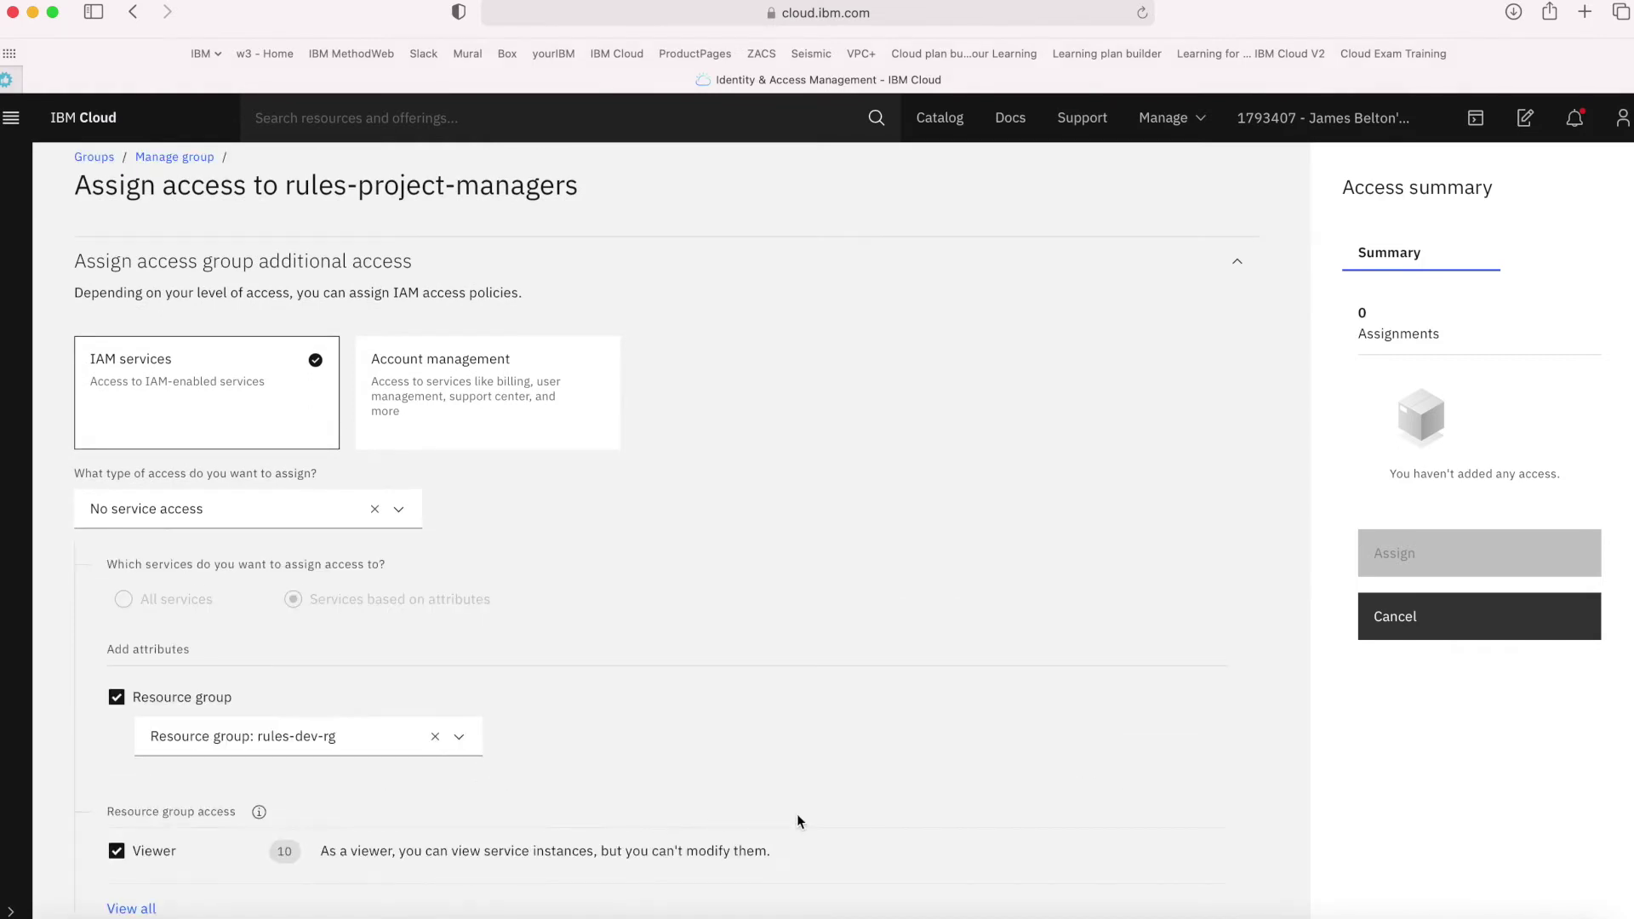
{"action": "scroll", "coordinate": [797, 819], "scroll_direction": "down", "scroll_amount": 4}
{"action": "left_click", "coordinate": [133, 770]}
{"action": "scroll", "coordinate": [287, 830], "scroll_direction": "down", "scroll_amount": 3}
{"action": "left_click", "coordinate": [180, 776]}
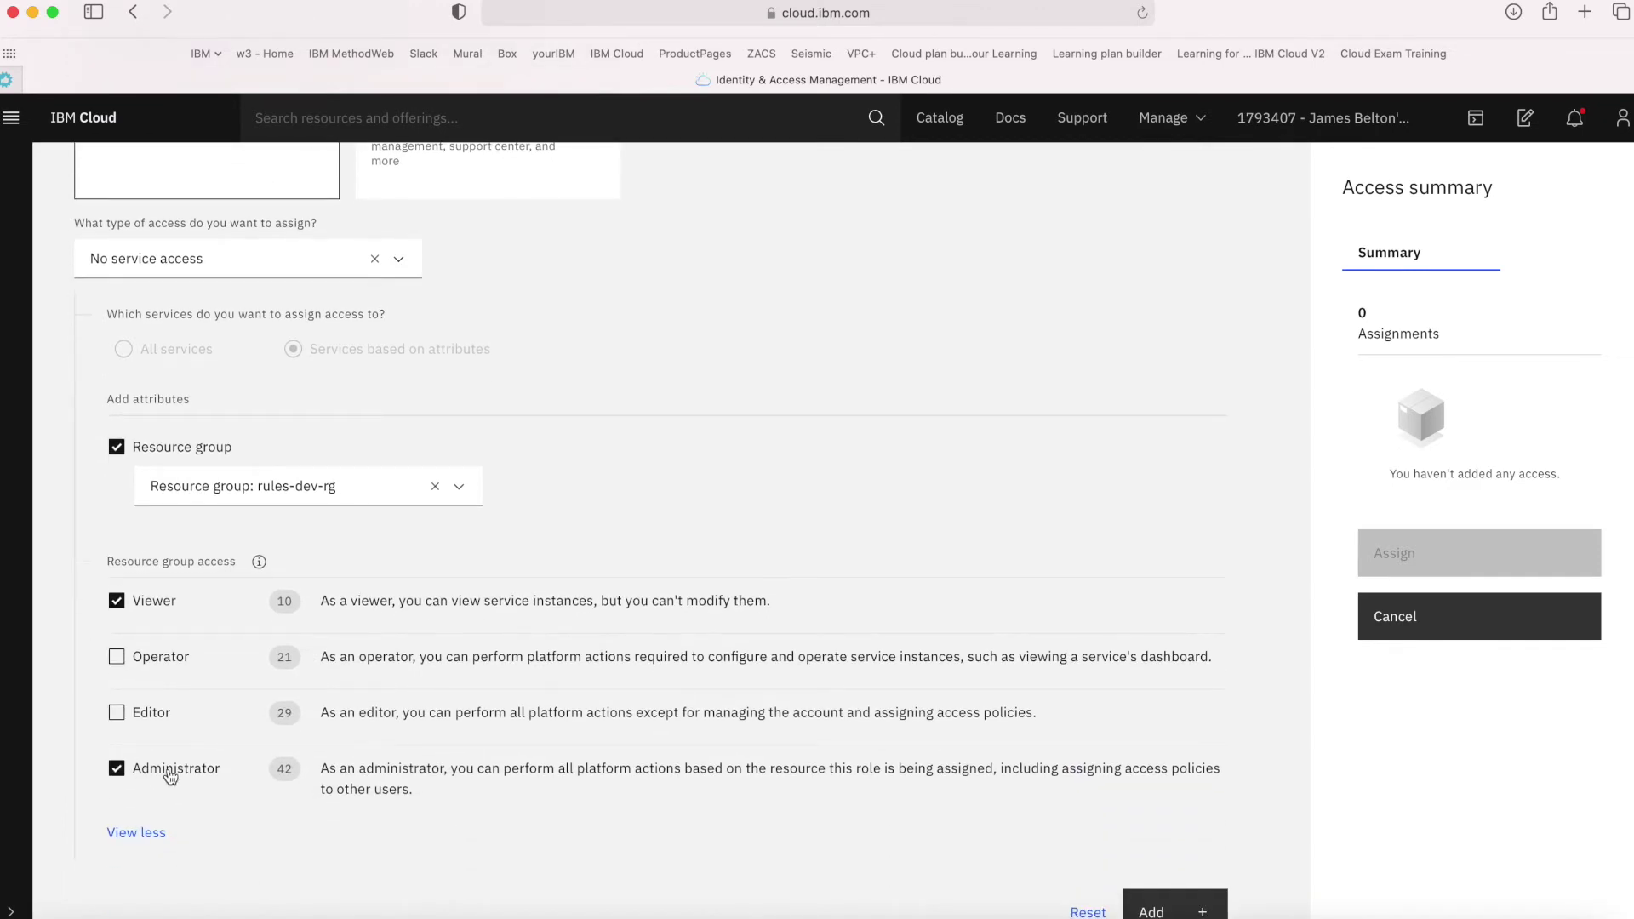
{"action": "left_click", "coordinate": [1169, 905]}
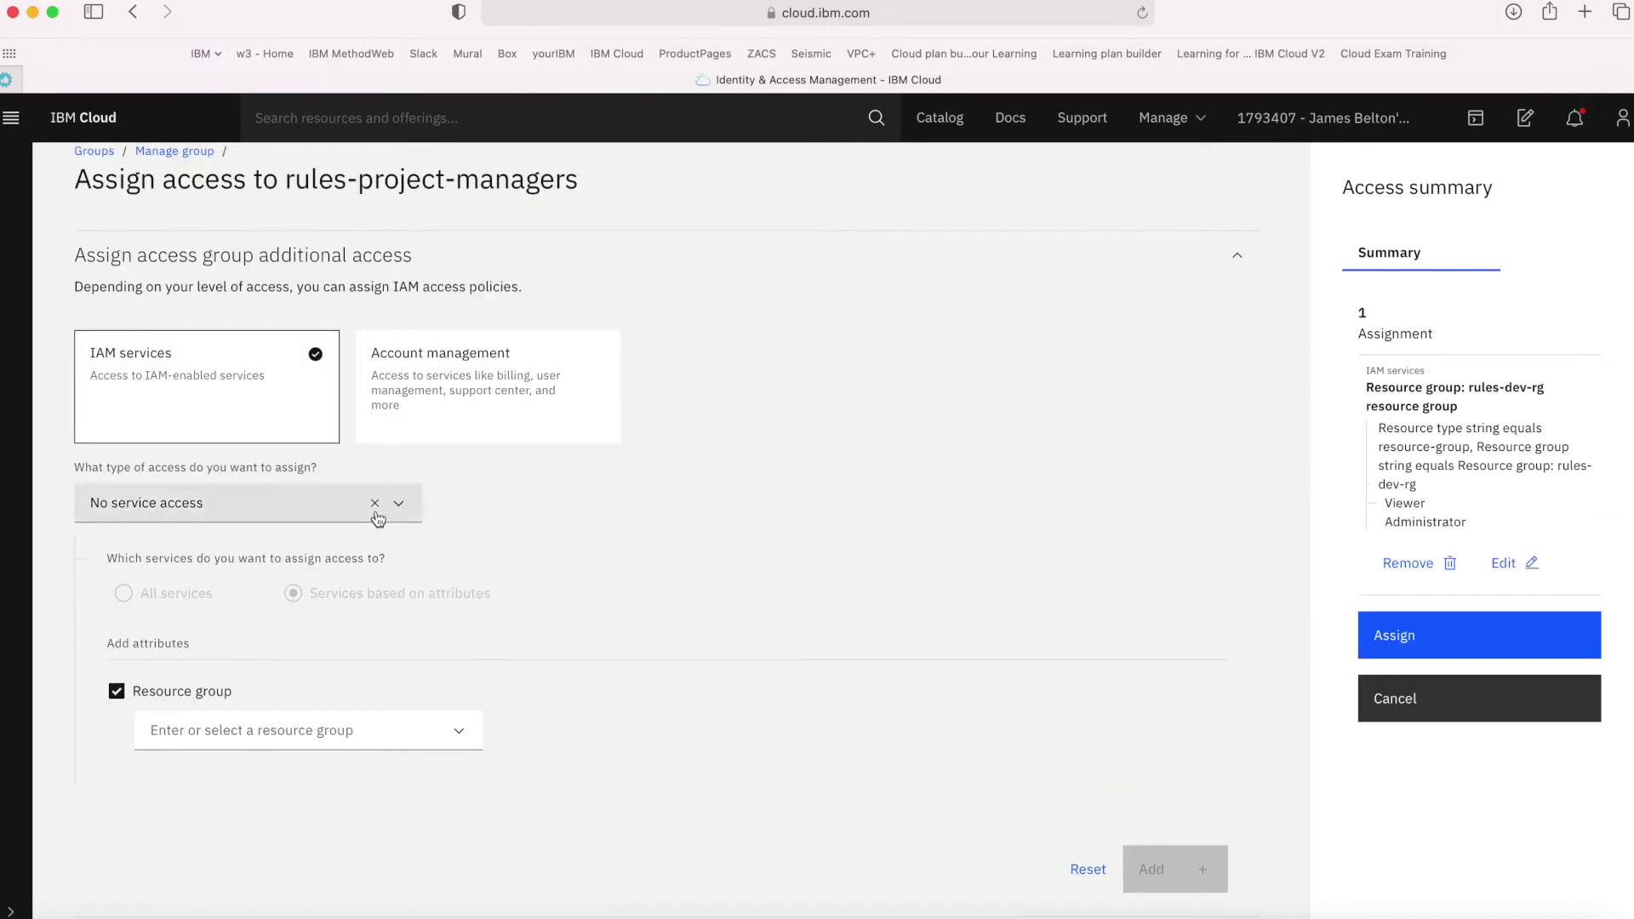
Add a pending Viewer and Administrator policy on resource group rules-prod-rg
{"action": "left_click", "coordinate": [274, 729]}
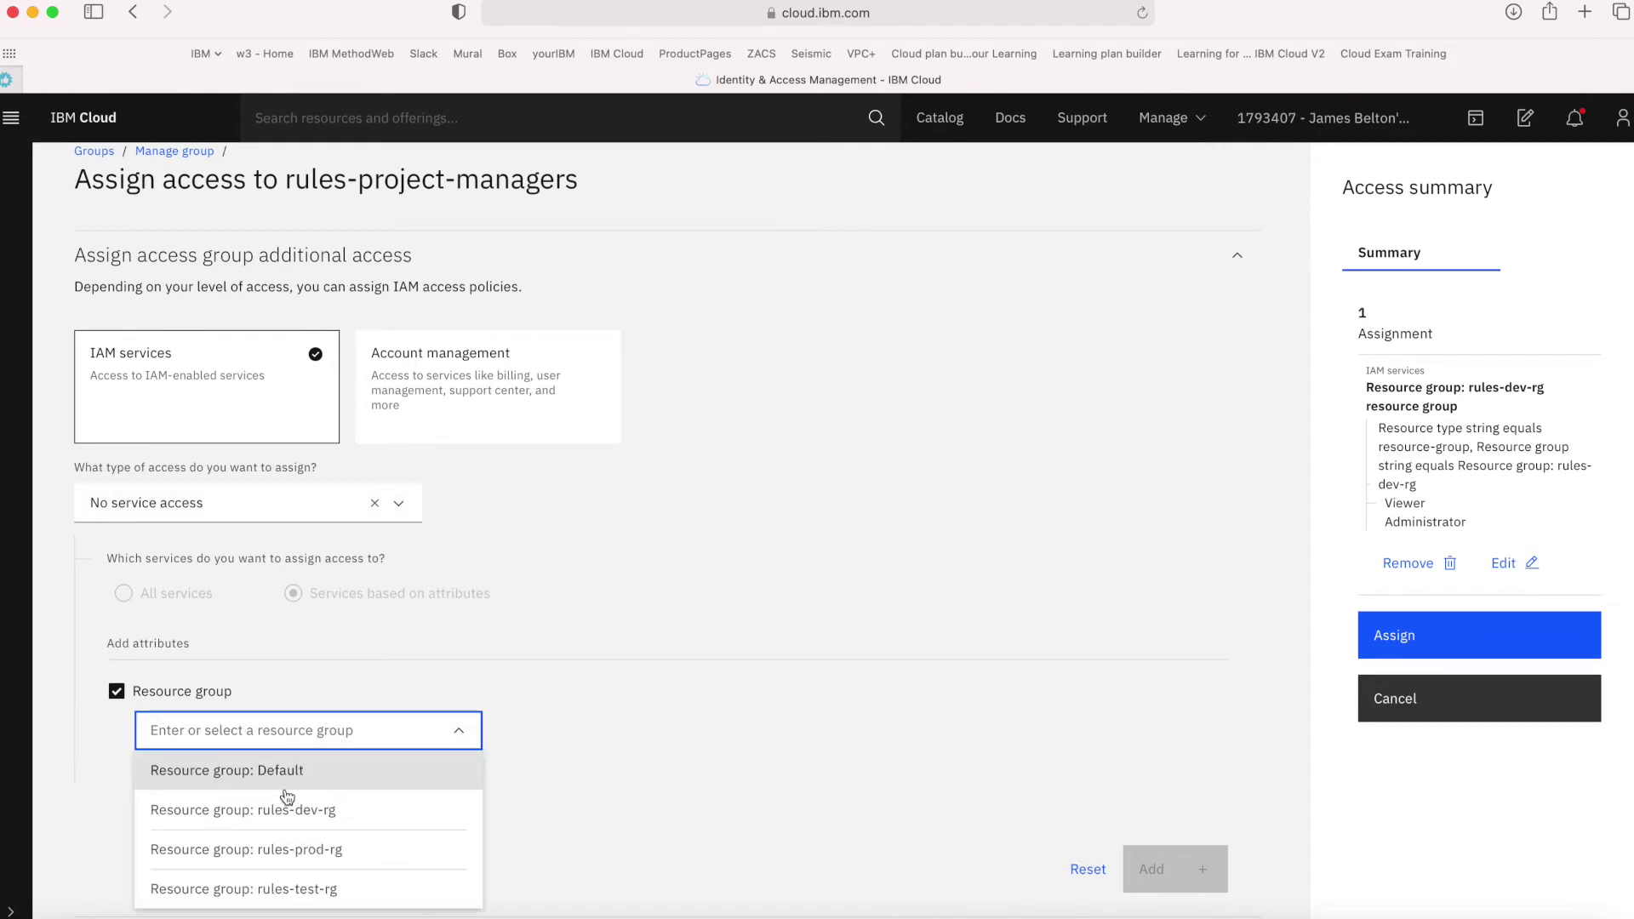
{"action": "left_click", "coordinate": [289, 849]}
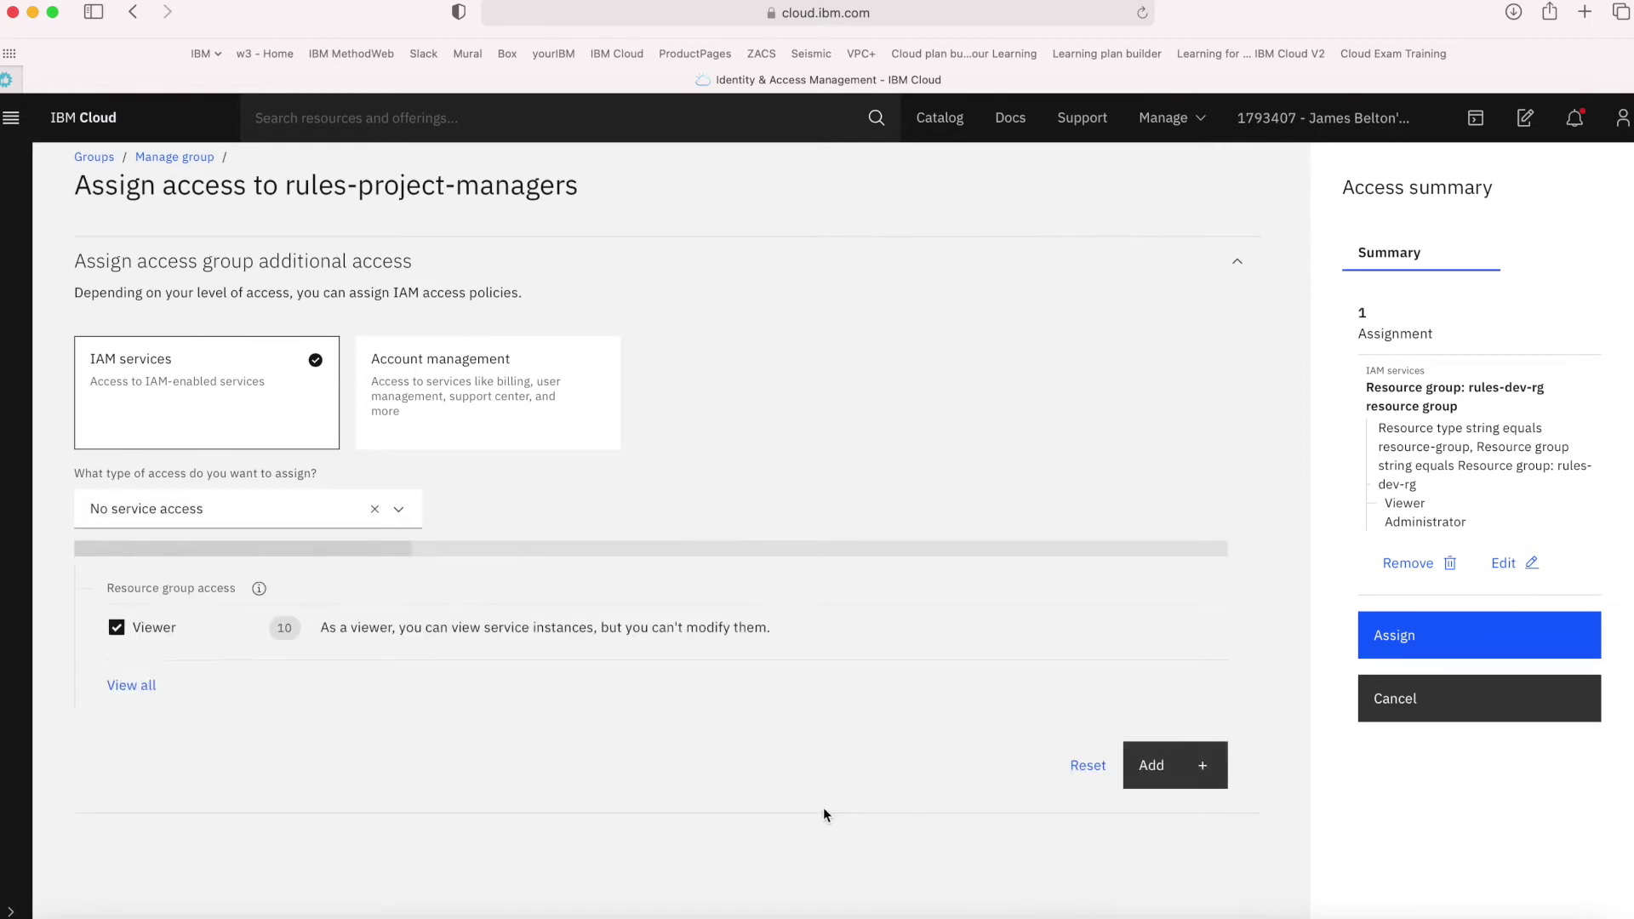
{"action": "scroll", "coordinate": [446, 768], "scroll_direction": "down", "scroll_amount": 3}
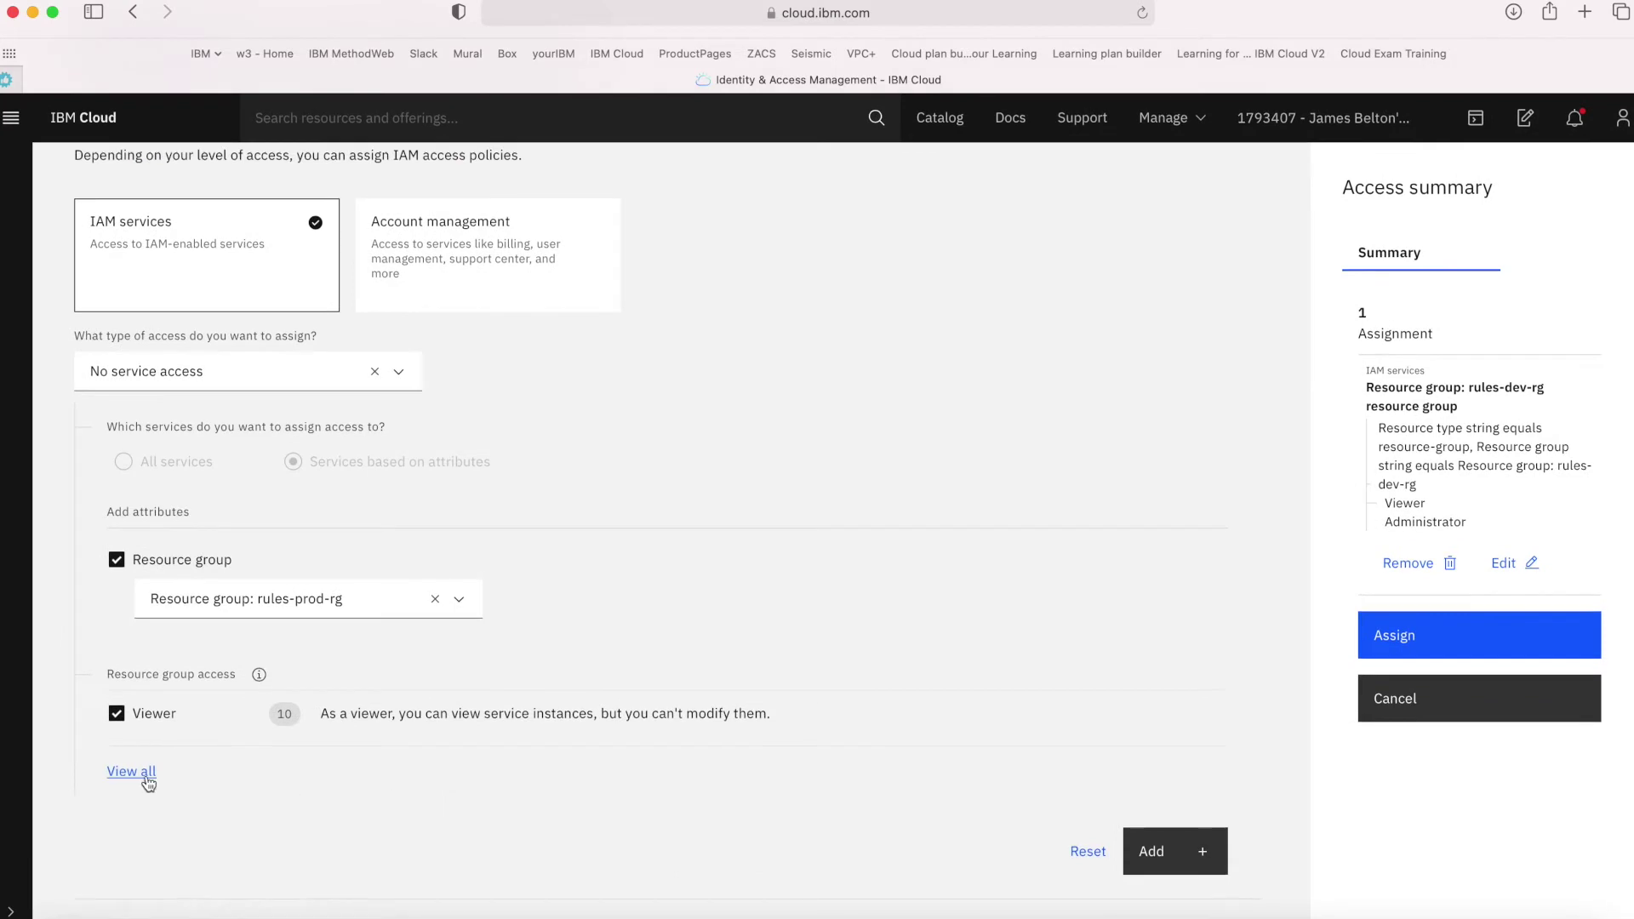
{"action": "left_click", "coordinate": [132, 771]}
{"action": "left_click", "coordinate": [207, 887]}
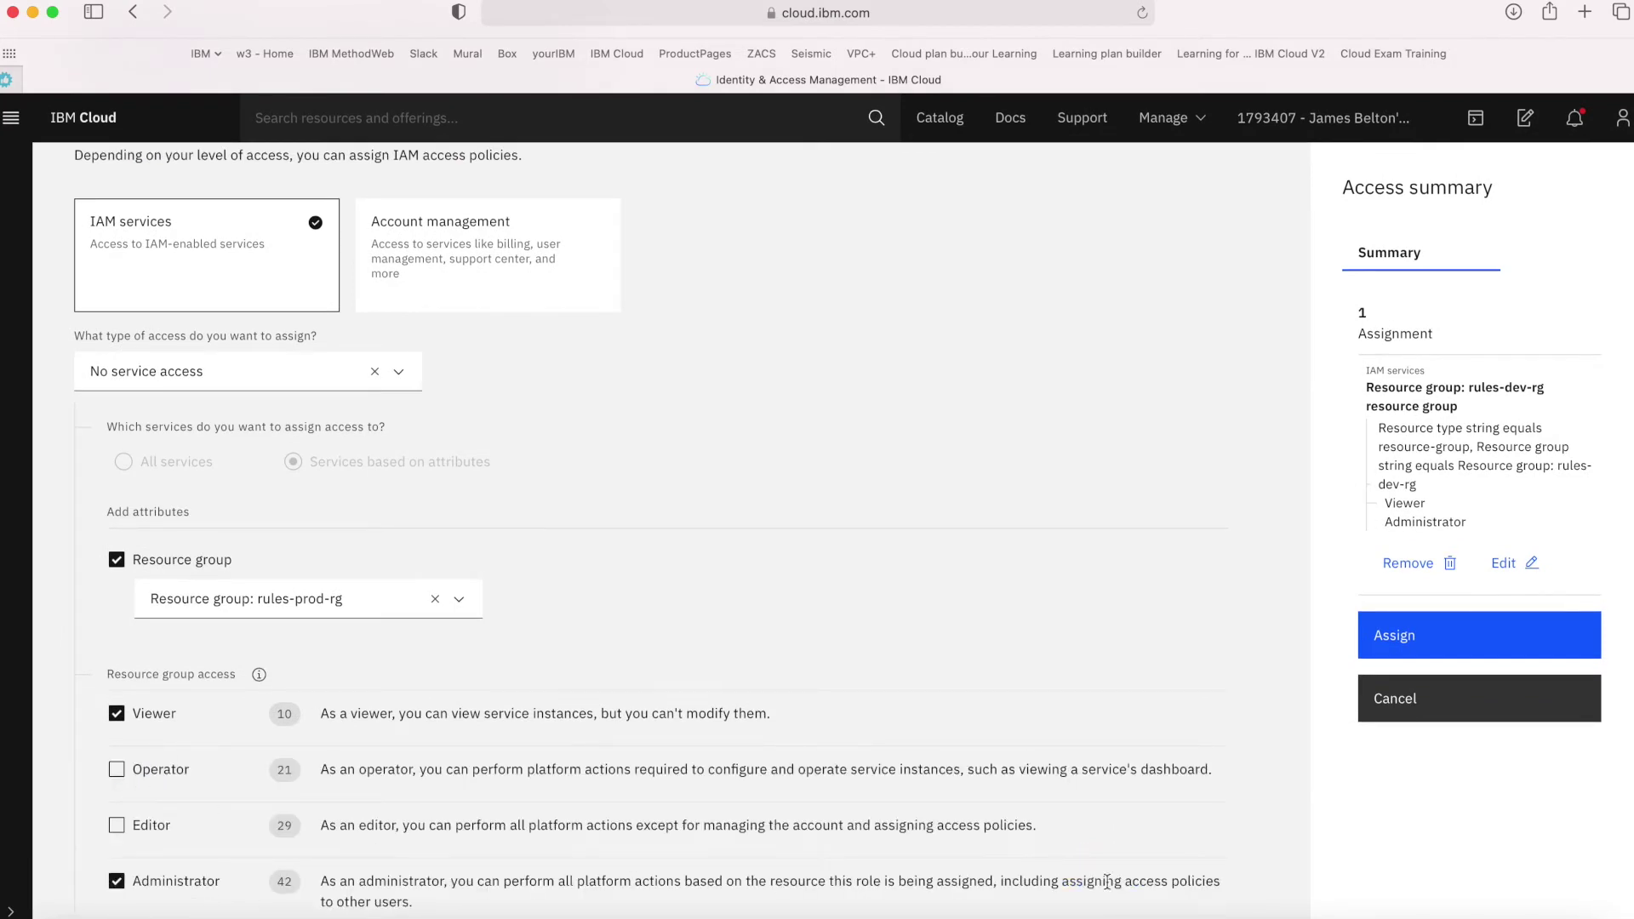
{"action": "scroll", "coordinate": [1264, 785], "scroll_direction": "down", "scroll_amount": 6}
{"action": "left_click", "coordinate": [1167, 852]}
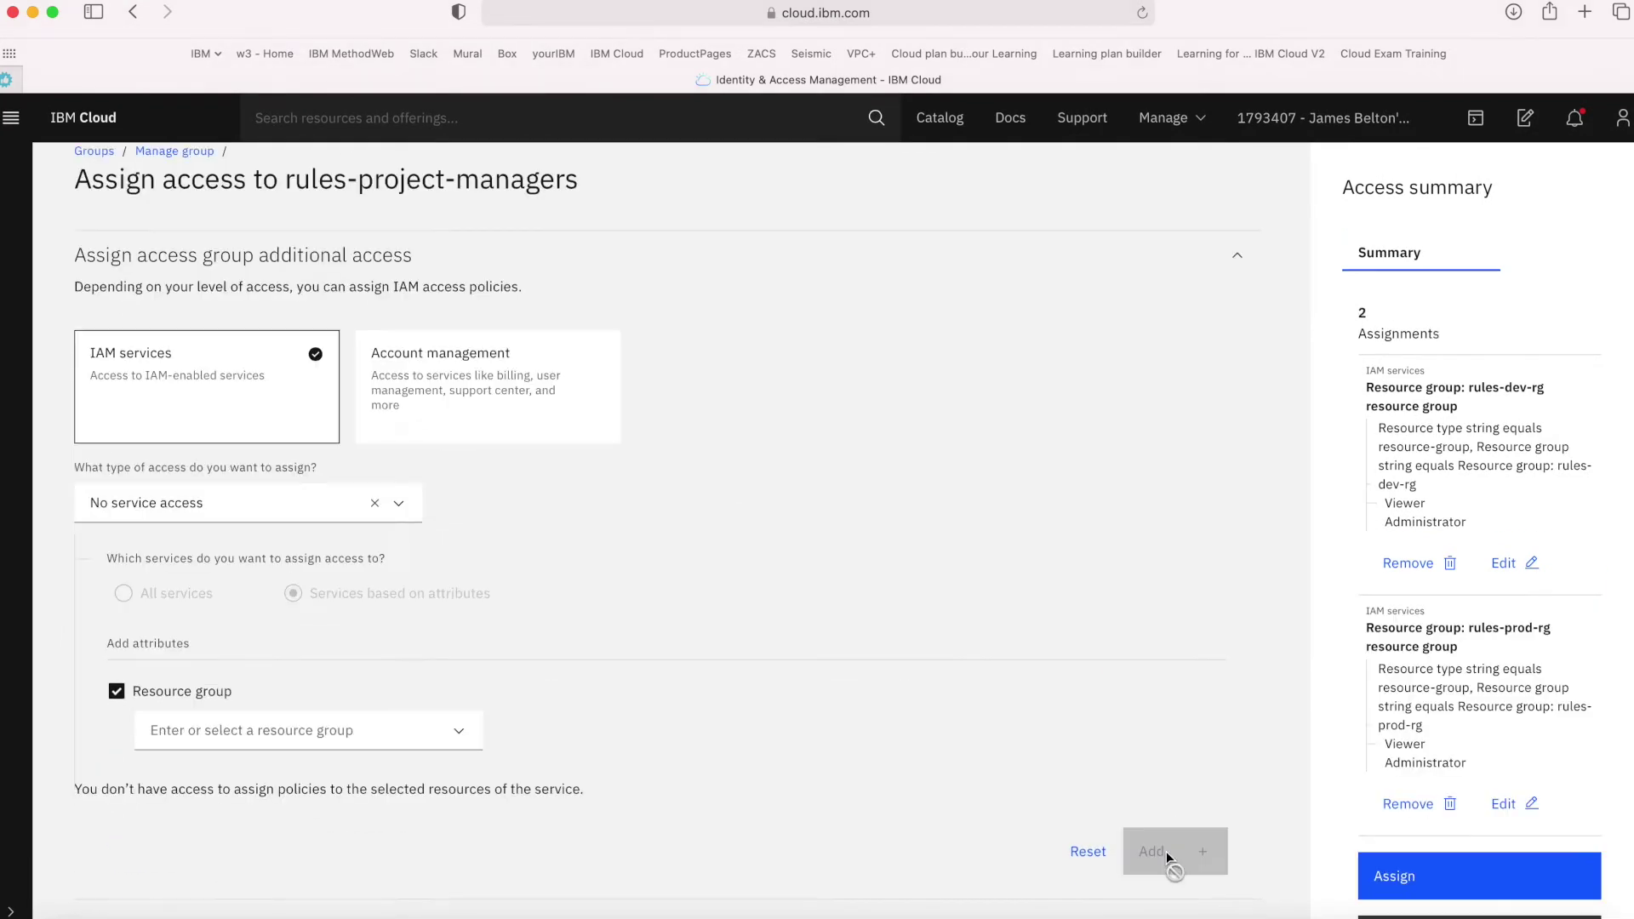
Add a pending Viewer and Administrator policy on resource group rules-test-rg
{"action": "left_click", "coordinate": [281, 731]}
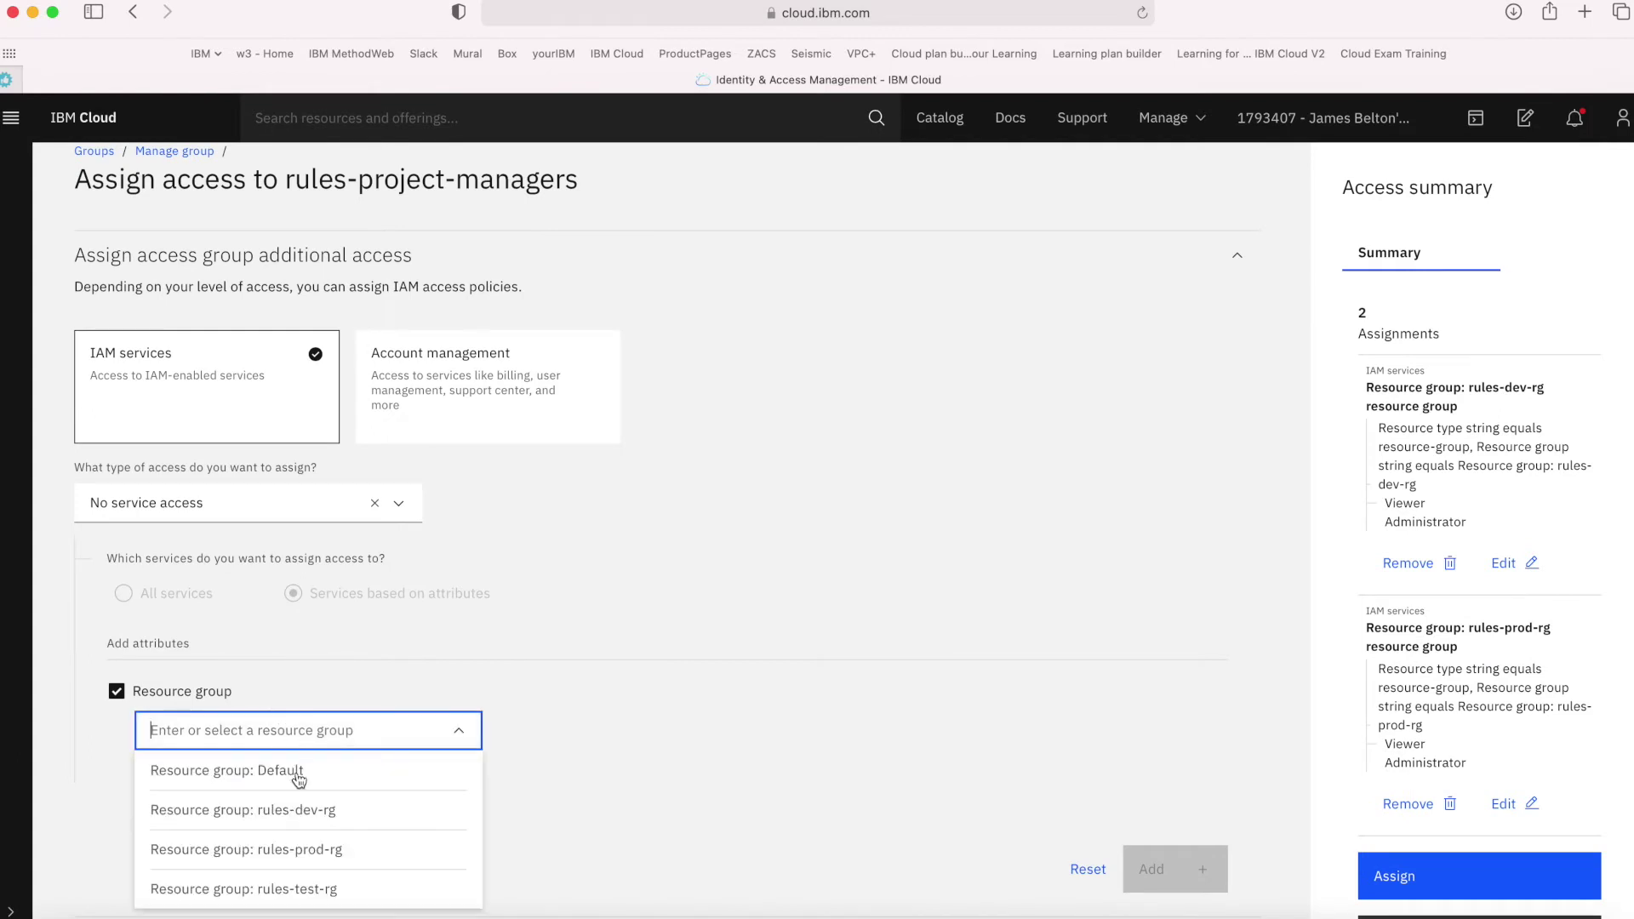
{"action": "left_click", "coordinate": [292, 892]}
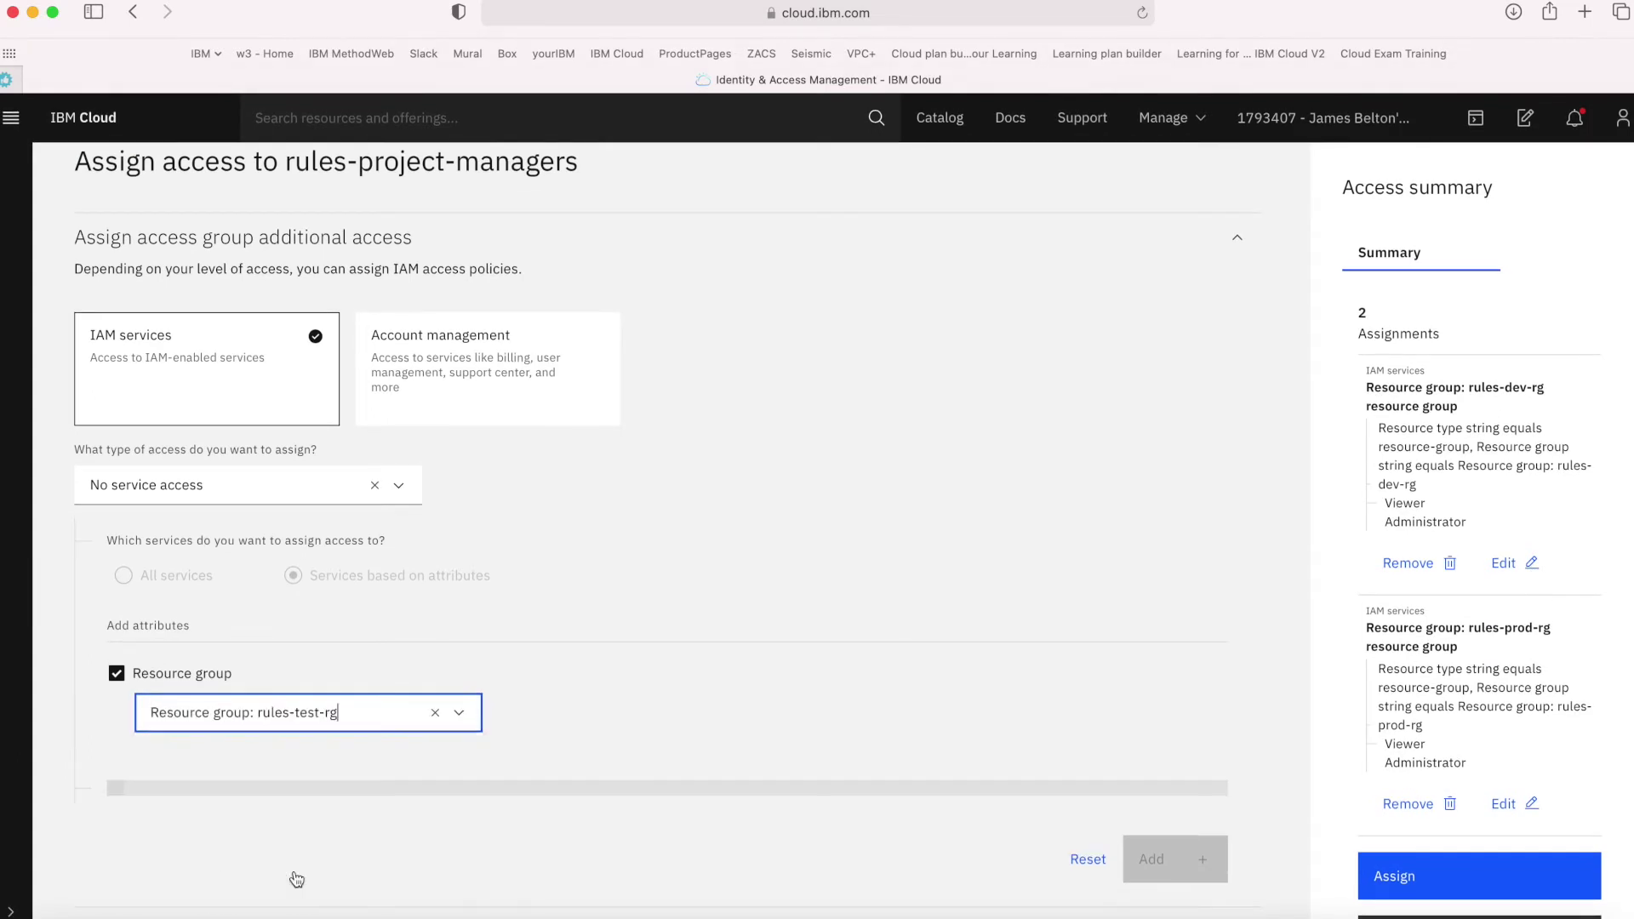
{"action": "scroll", "coordinate": [406, 792], "scroll_direction": "down", "scroll_amount": 3}
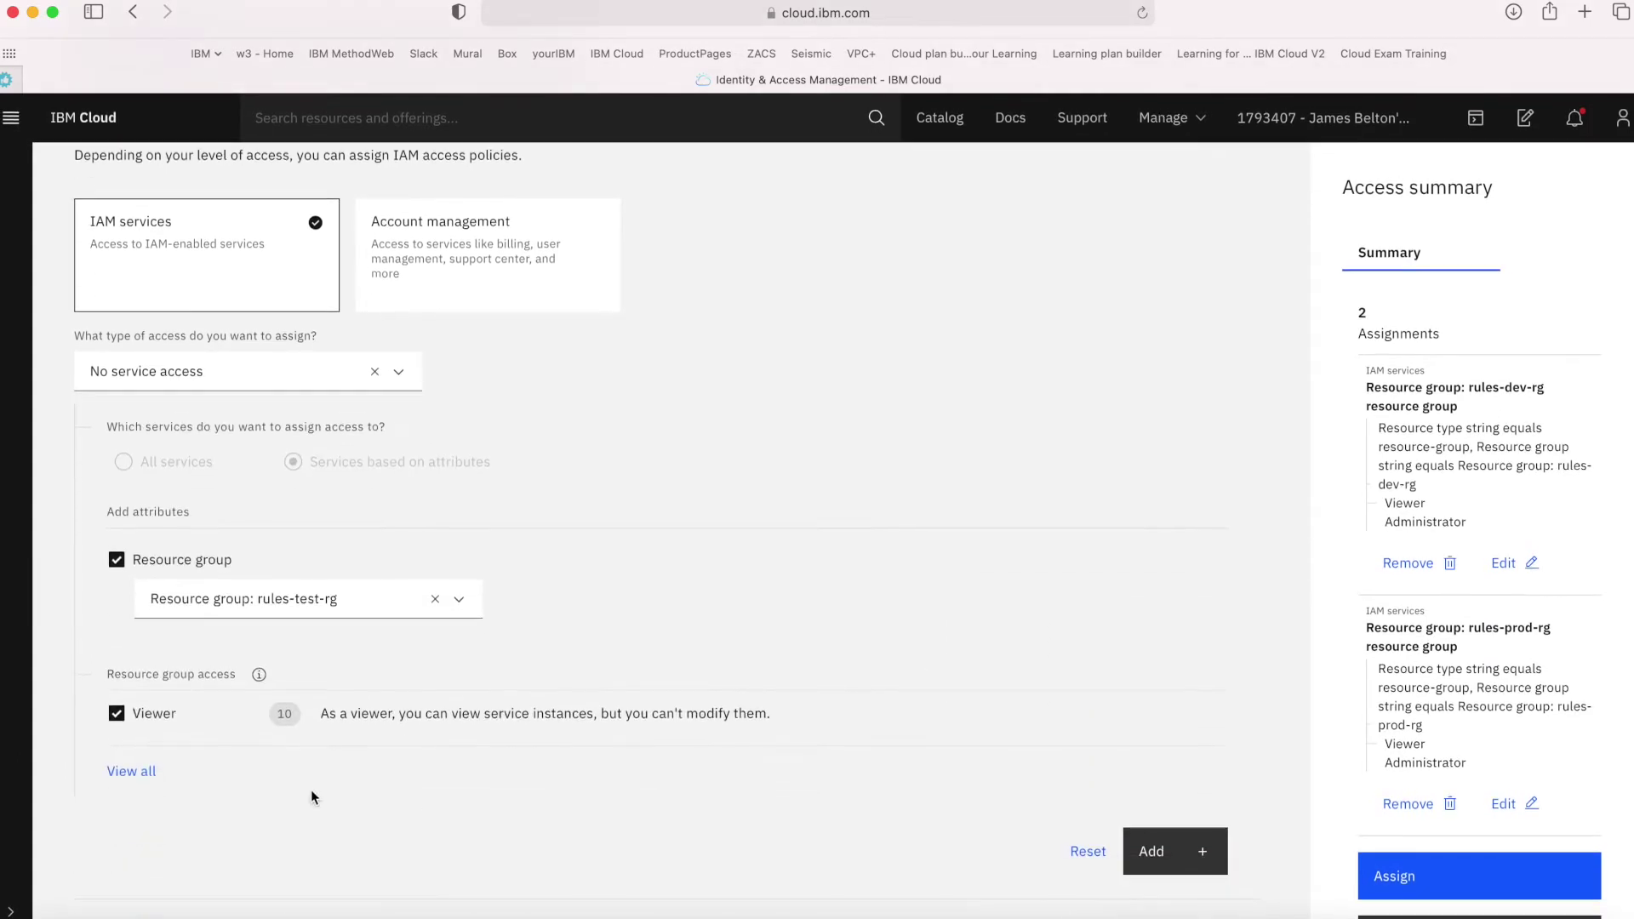
{"action": "left_click", "coordinate": [123, 776]}
{"action": "left_click", "coordinate": [166, 886]}
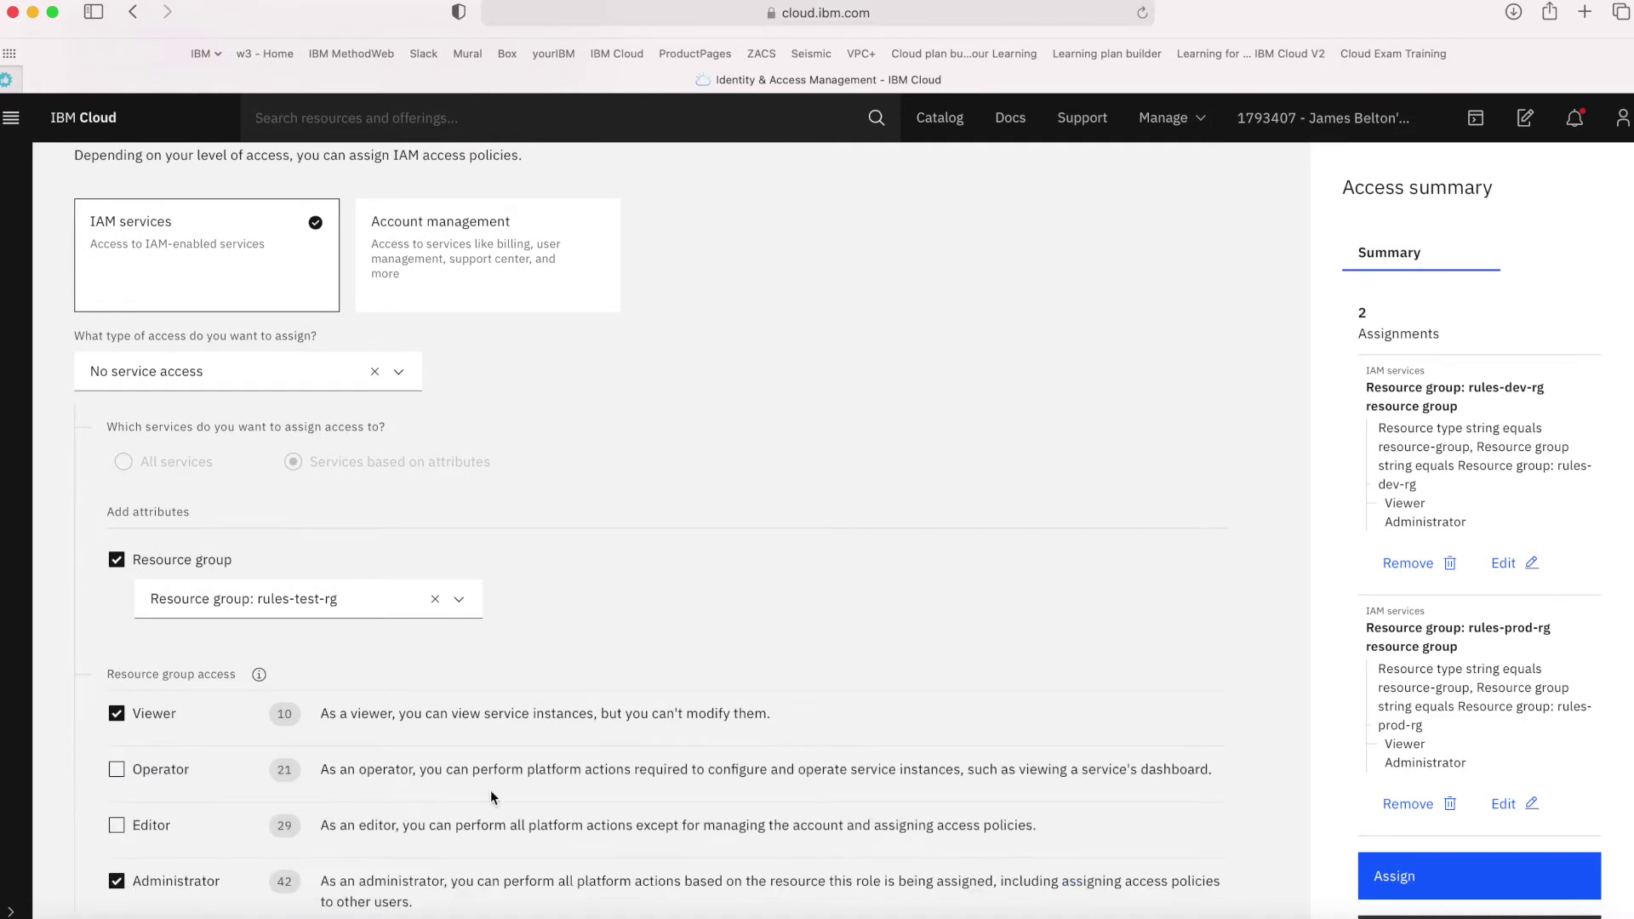
{"action": "scroll", "coordinate": [805, 833], "scroll_direction": "down", "scroll_amount": 3}
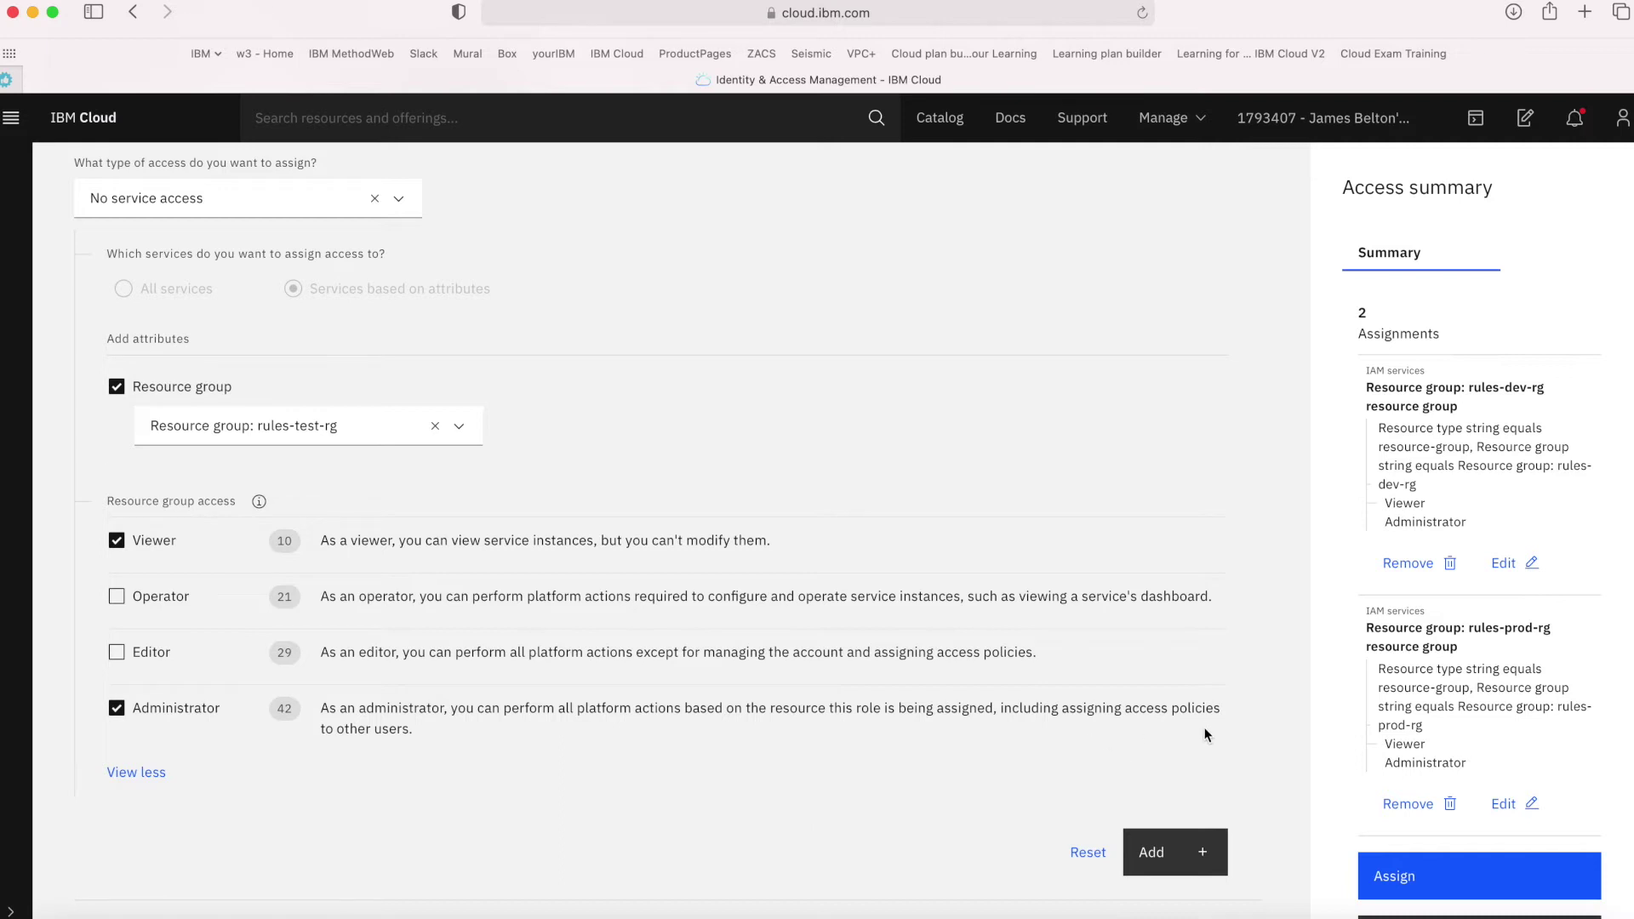
{"action": "left_click", "coordinate": [1168, 854]}
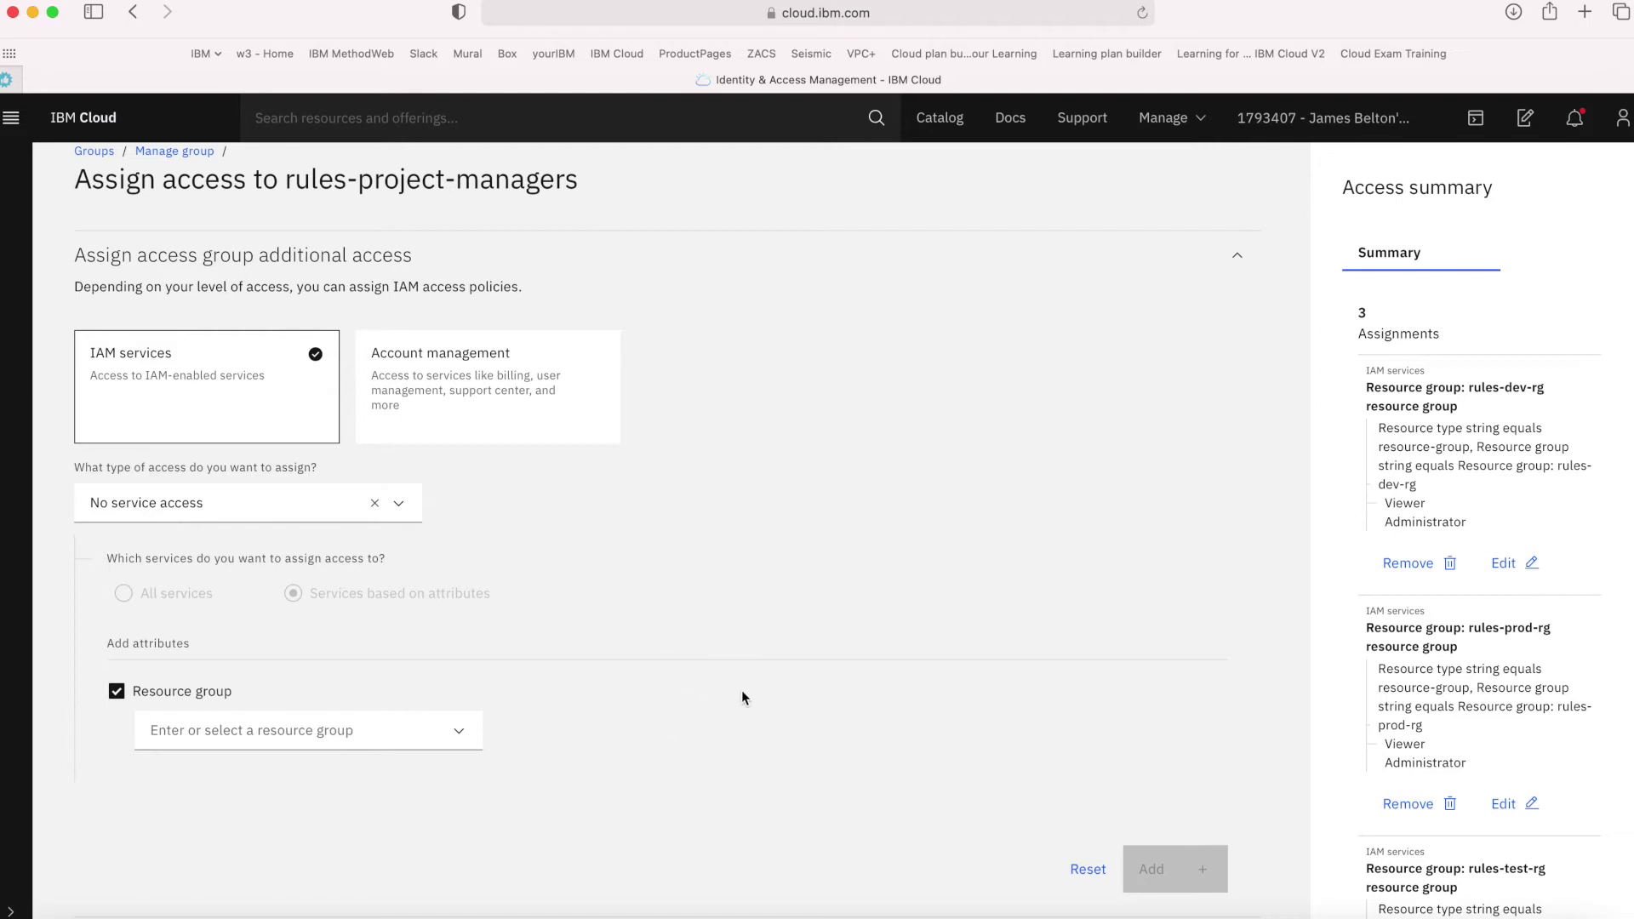
Add a Billing service policy with the Editor role to the access summary
{"action": "left_click", "coordinate": [513, 383]}
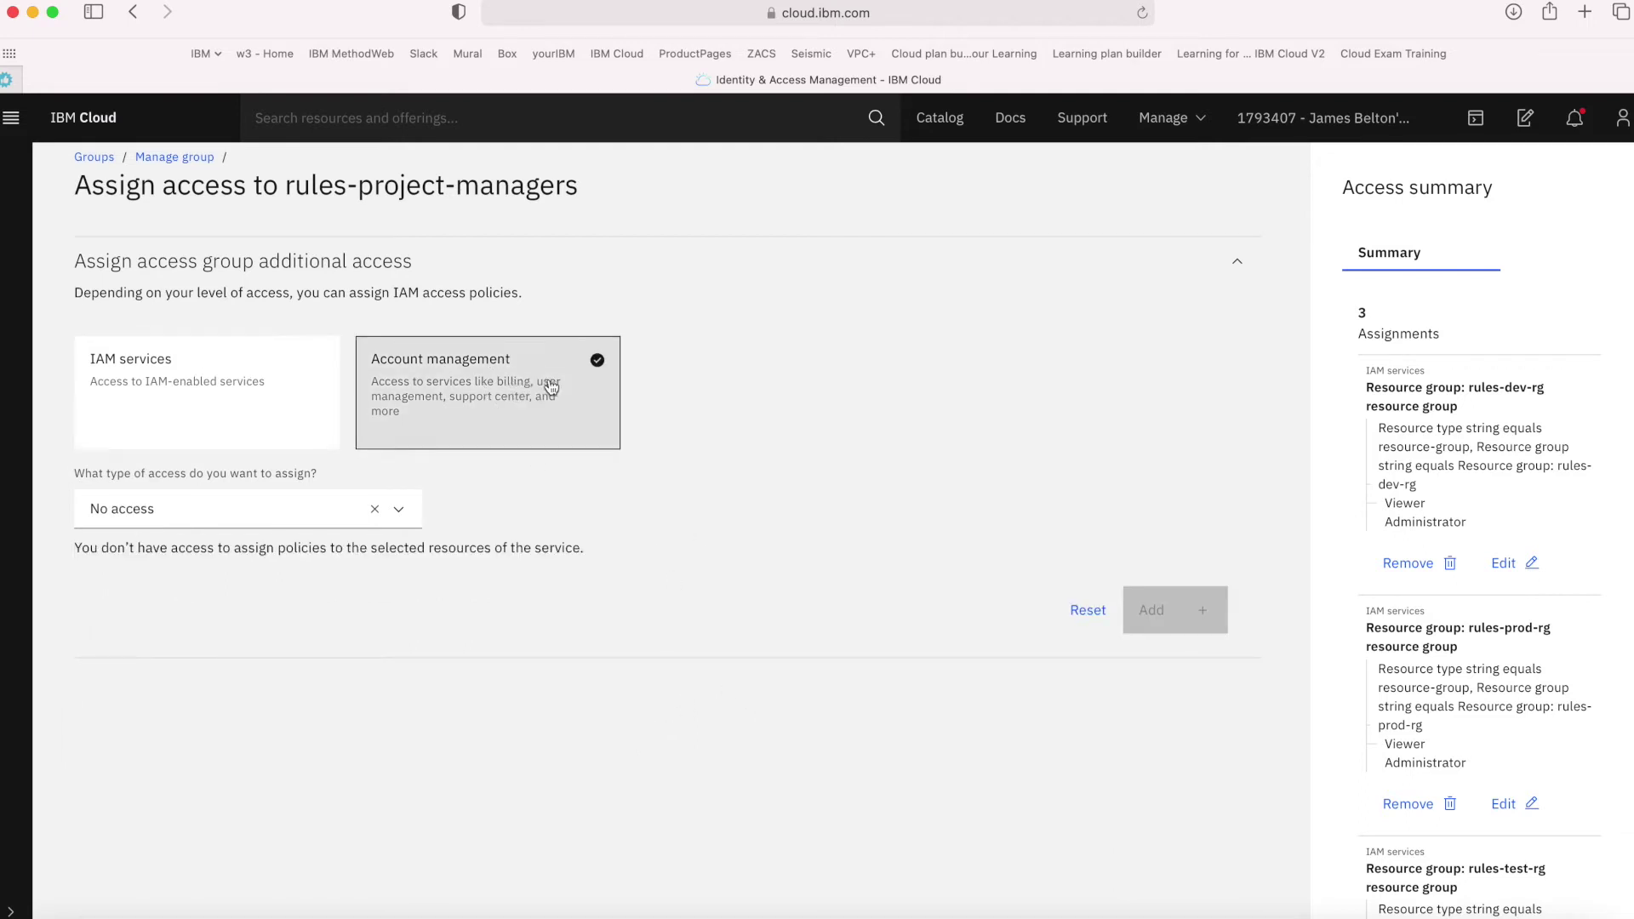
{"action": "left_click", "coordinate": [399, 509]}
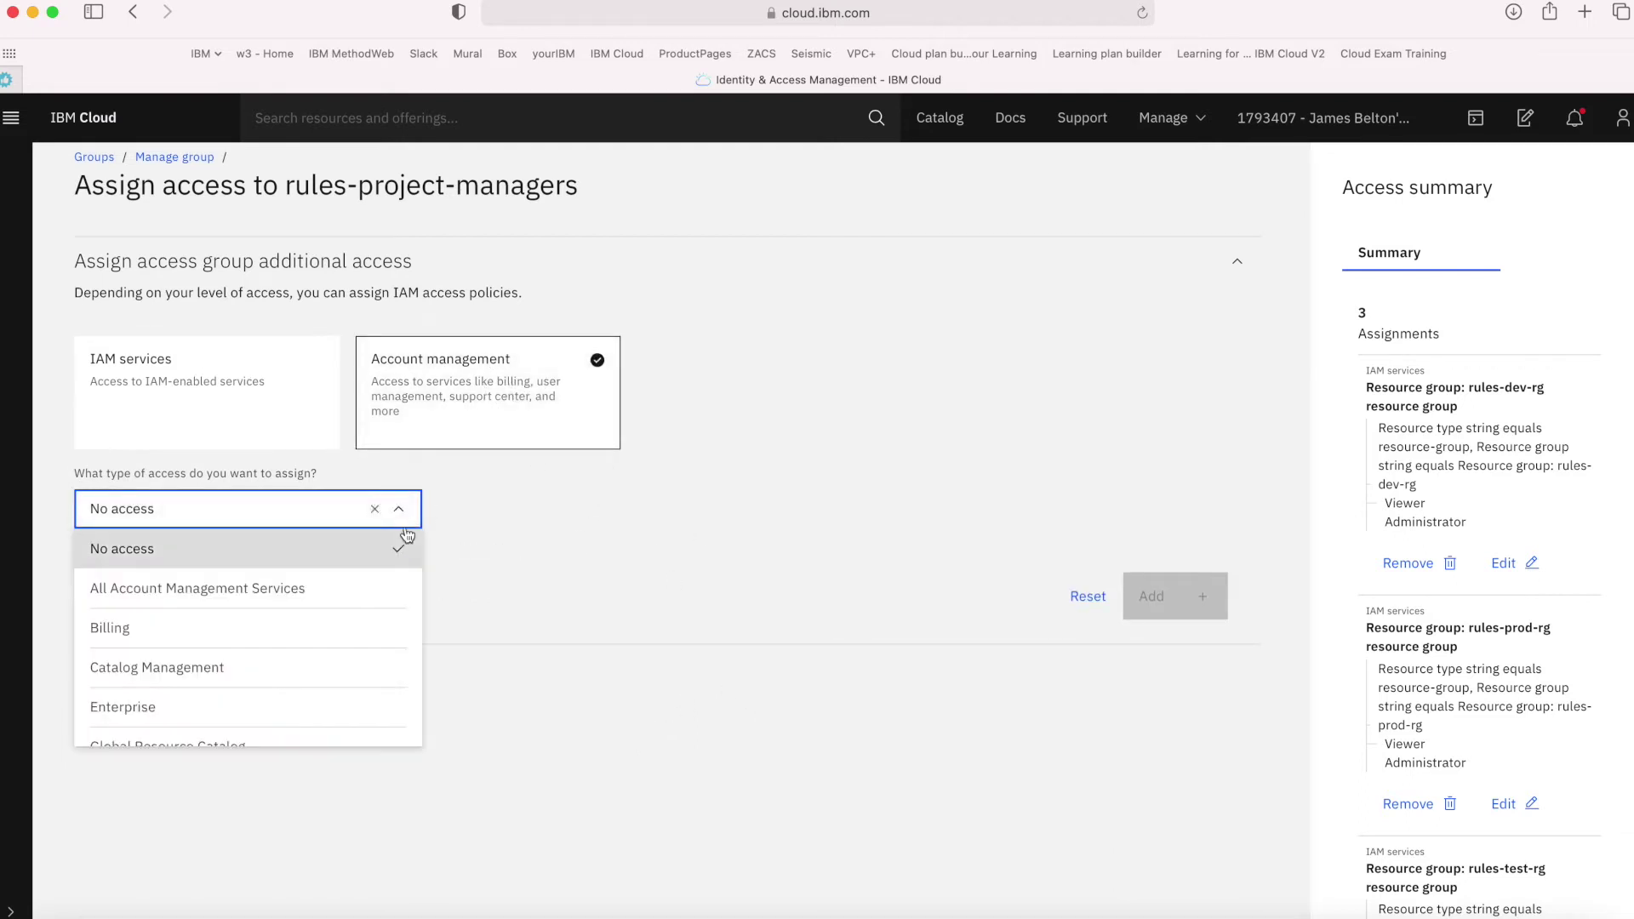
{"action": "scroll", "coordinate": [357, 678], "scroll_direction": "down", "scroll_amount": 1}
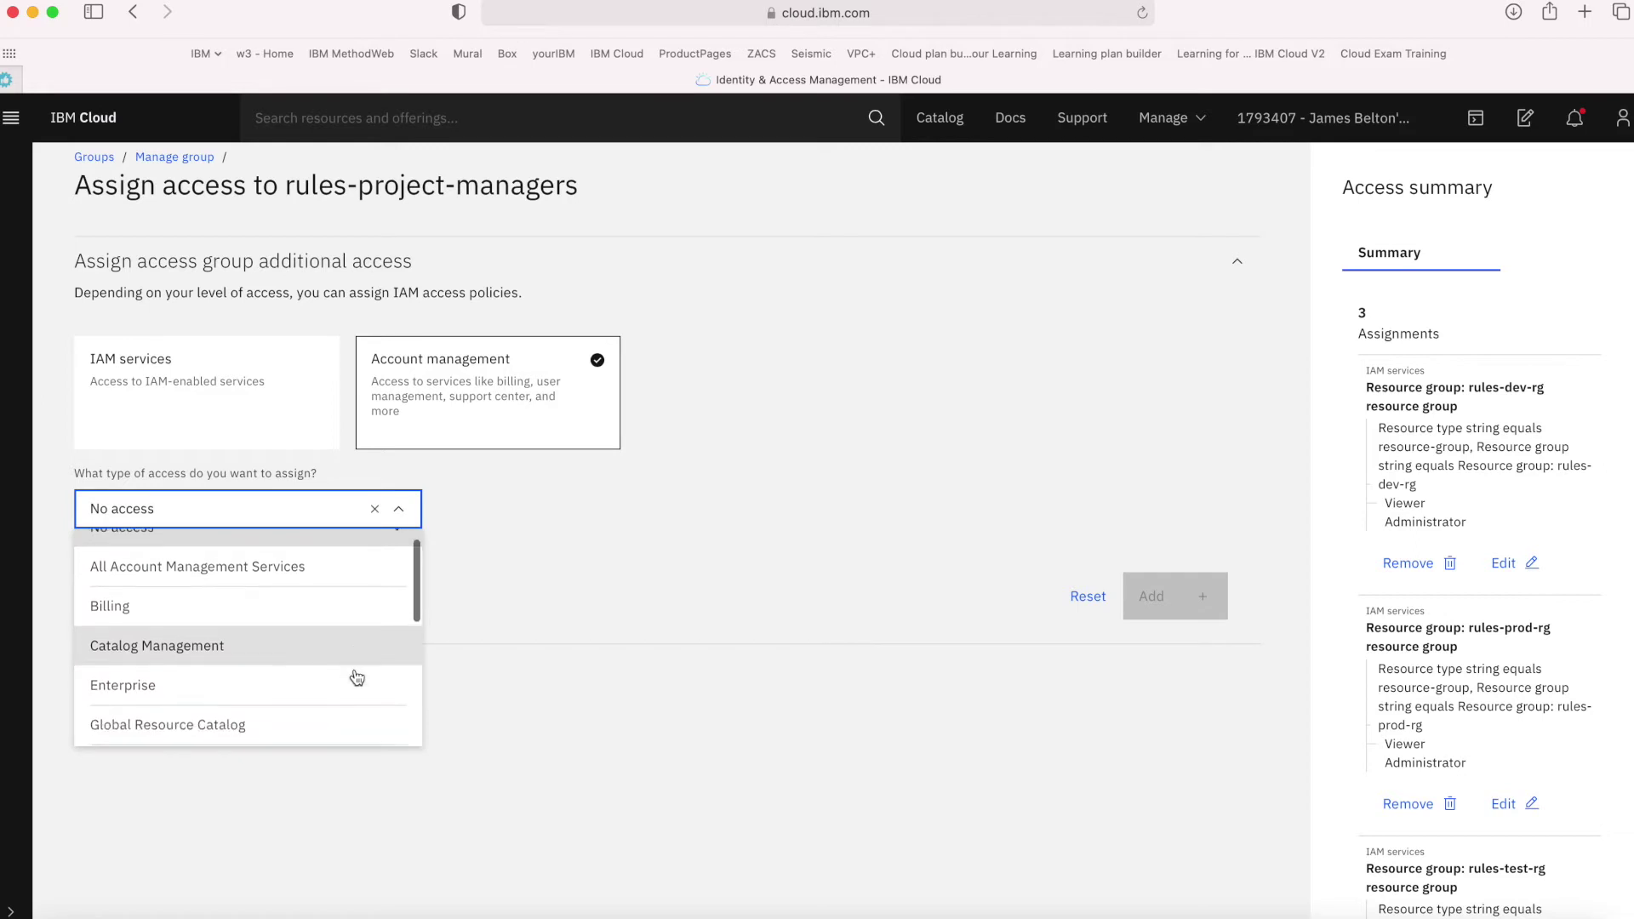
{"action": "left_click", "coordinate": [240, 613]}
{"action": "scroll", "coordinate": [446, 743], "scroll_direction": "down", "scroll_amount": 2}
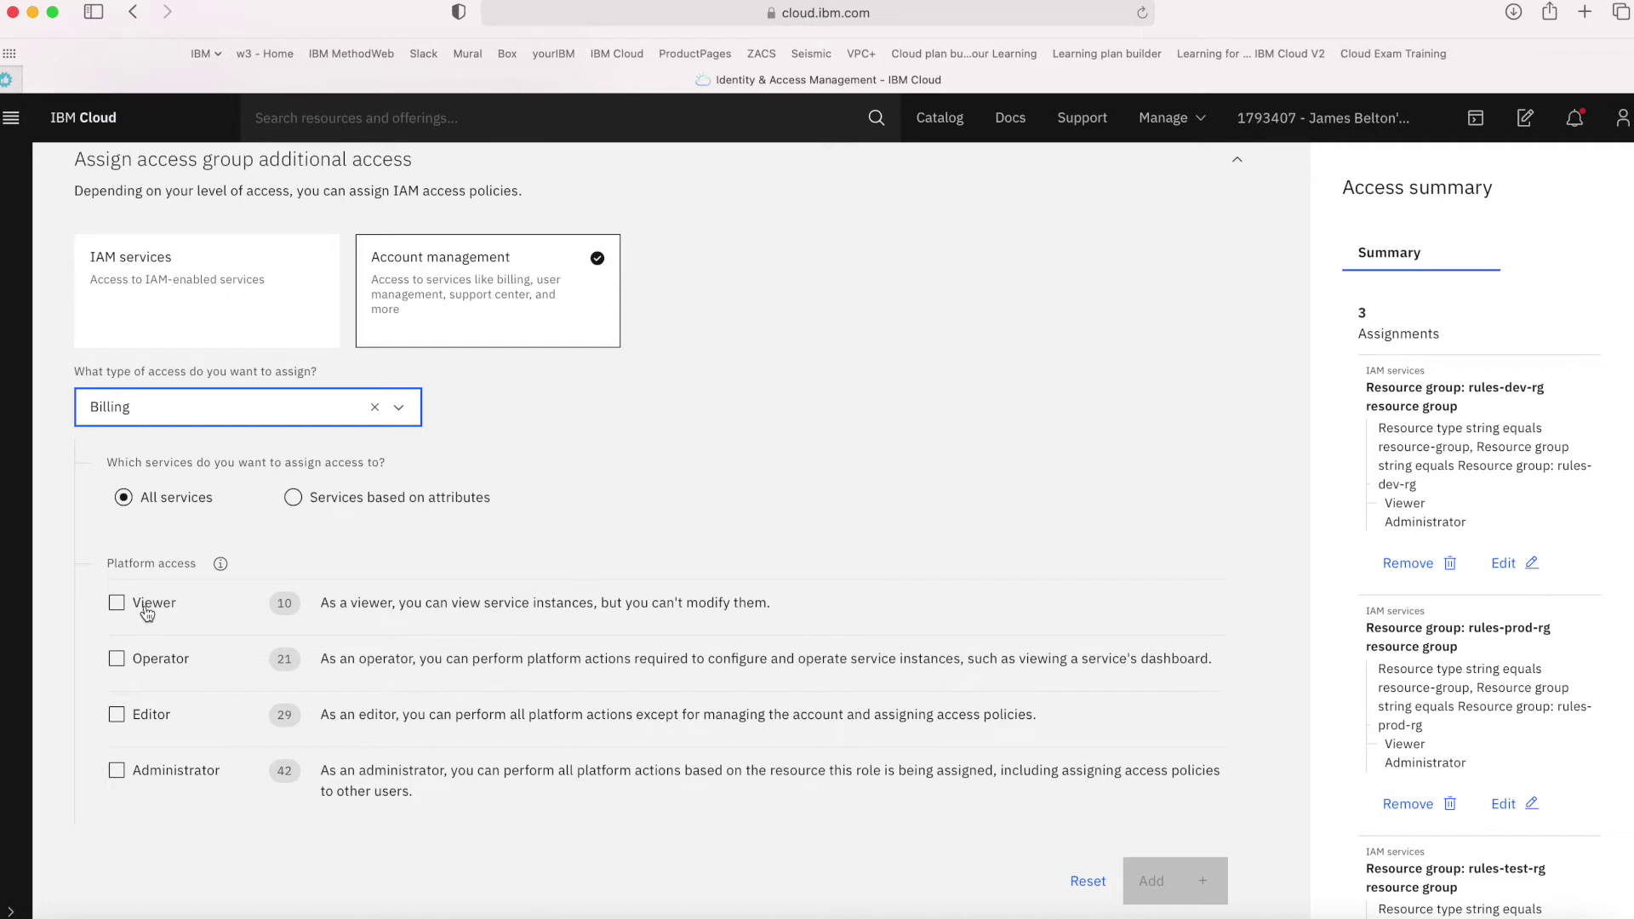
{"action": "left_click", "coordinate": [156, 722]}
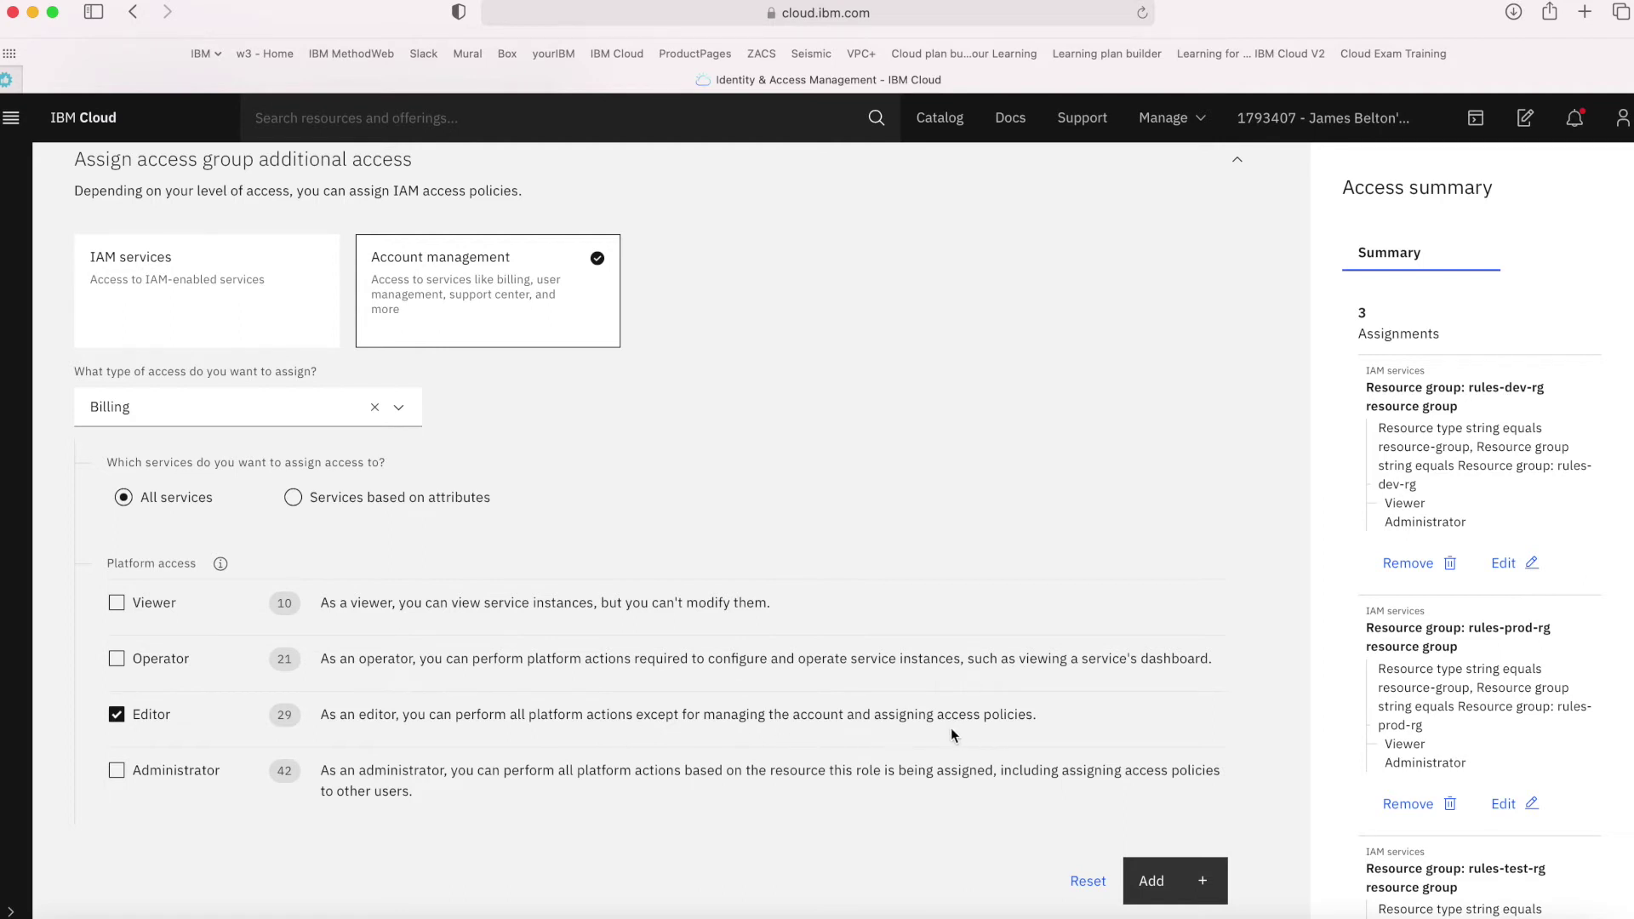
{"action": "left_click", "coordinate": [1156, 884]}
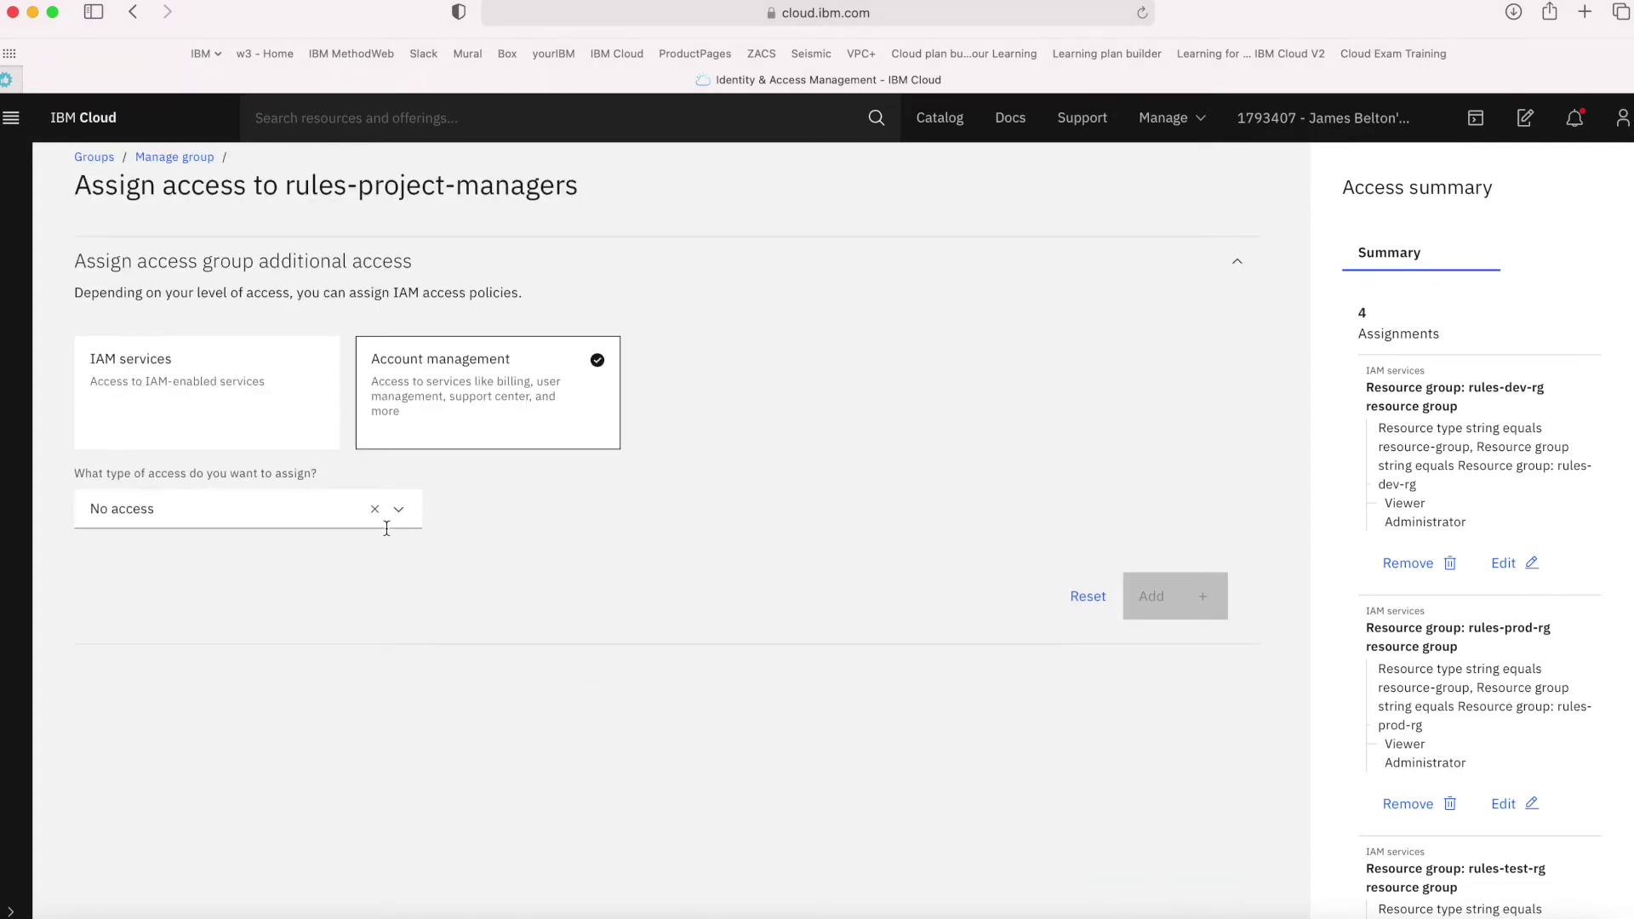
Add a Support Center policy with the Administrator role to the access summary
{"action": "left_click", "coordinate": [399, 511]}
{"action": "scroll", "coordinate": [289, 654], "scroll_direction": "down", "scroll_amount": 2}
{"action": "scroll", "coordinate": [289, 653], "scroll_direction": "down", "scroll_amount": 5}
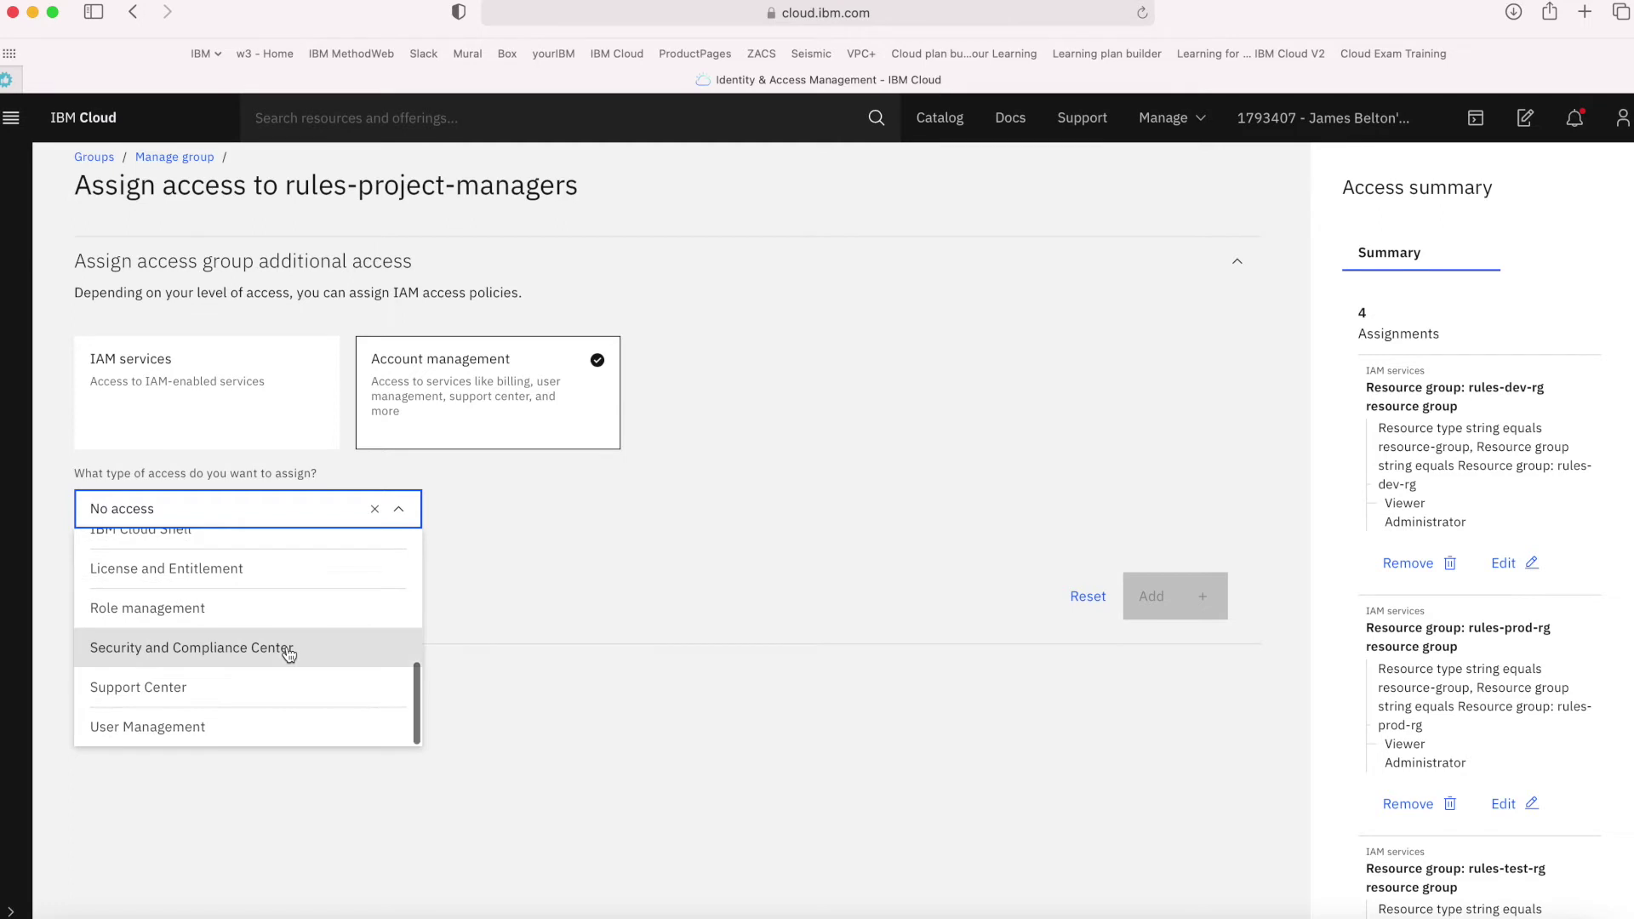
{"action": "left_click", "coordinate": [218, 694]}
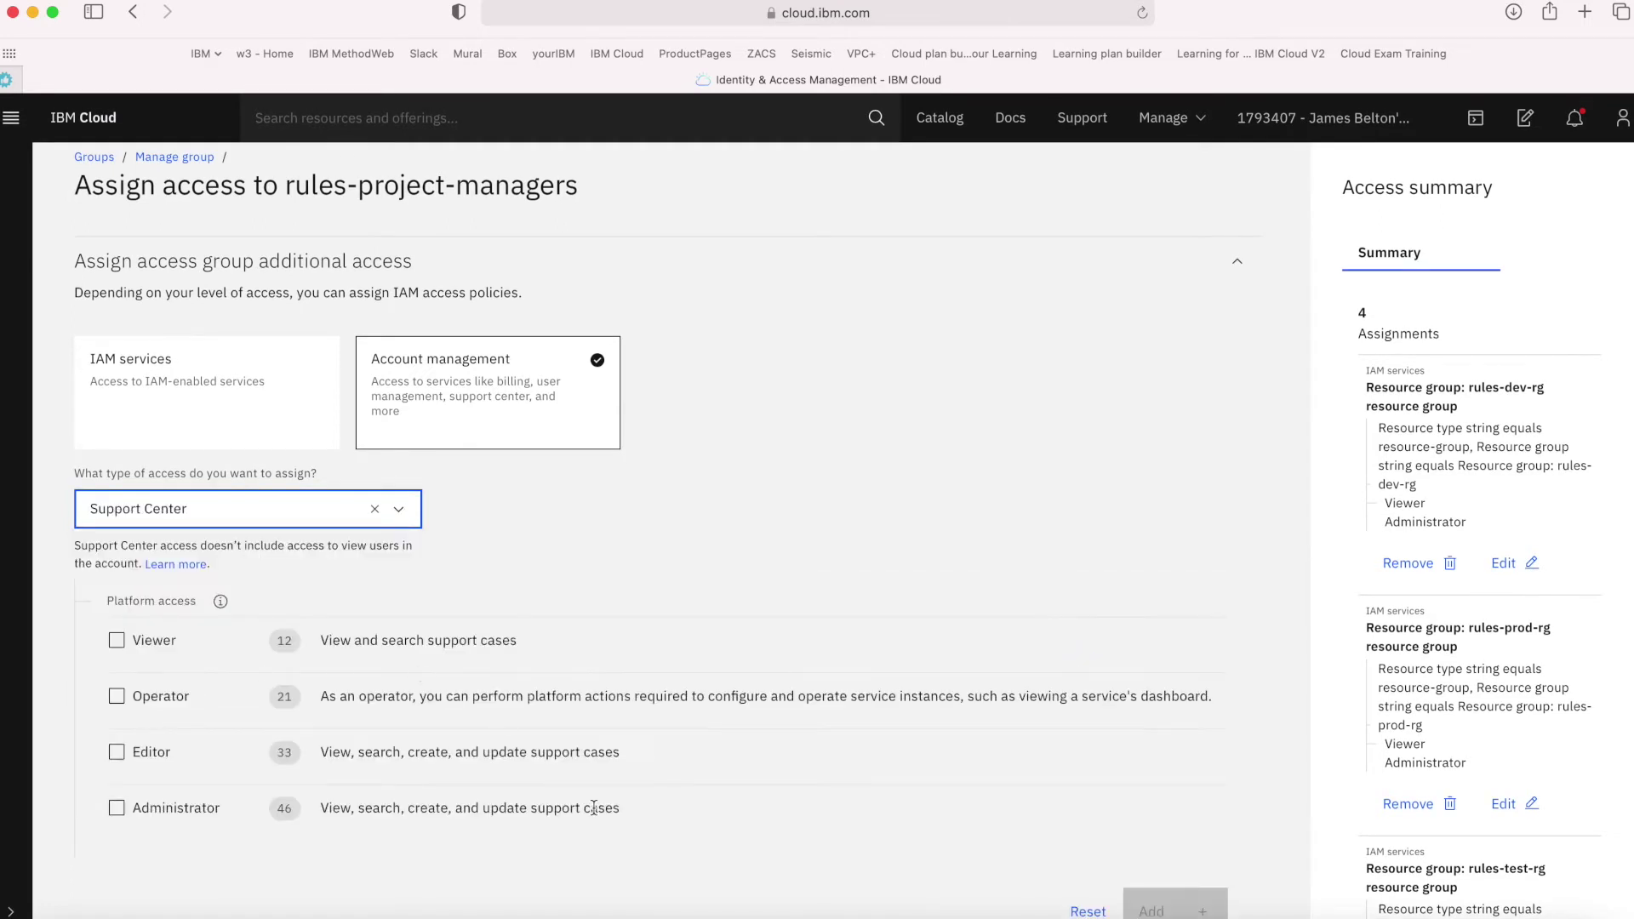
{"action": "scroll", "coordinate": [592, 833], "scroll_direction": "down", "scroll_amount": 1}
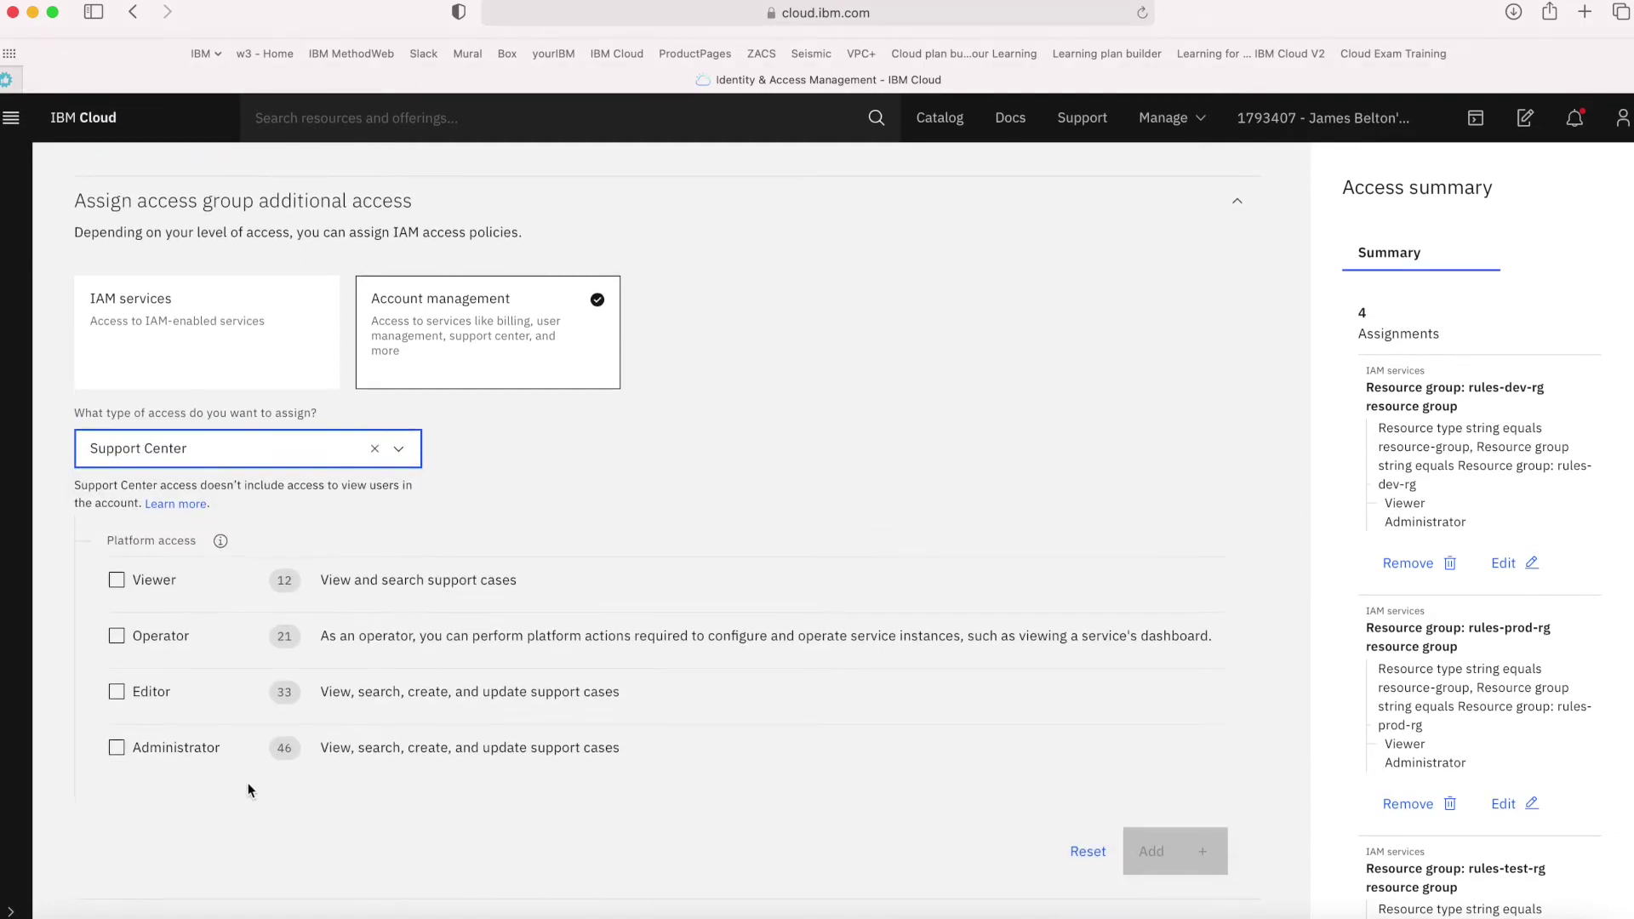
{"action": "left_click", "coordinate": [146, 754]}
{"action": "left_click", "coordinate": [1154, 854]}
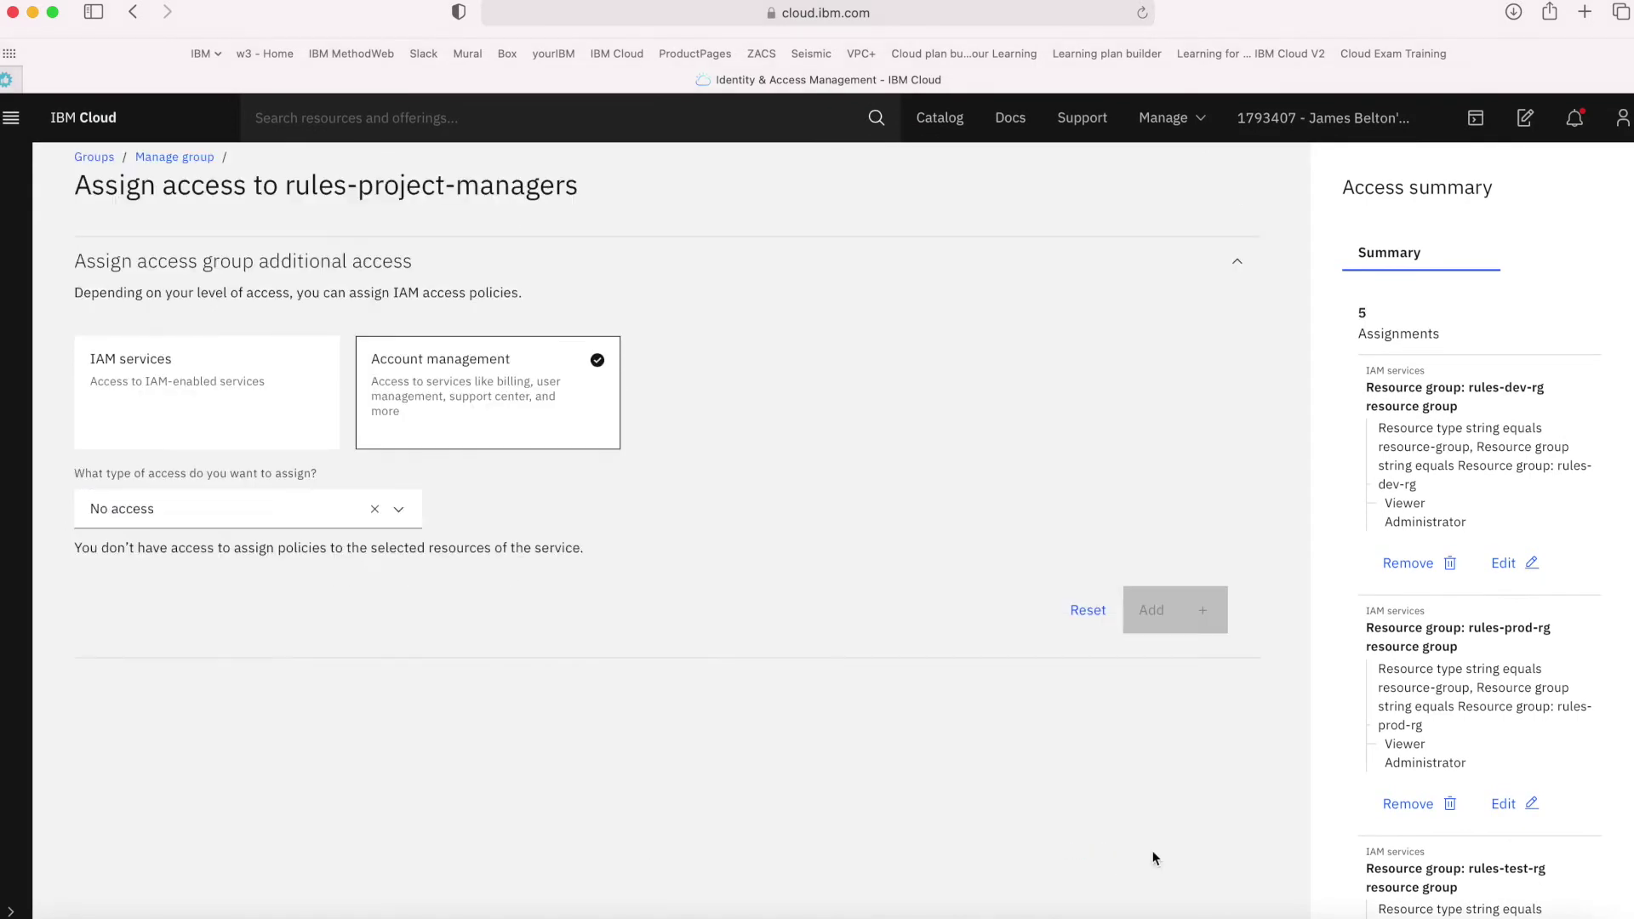
Select User Management access and review the five pending assignments in the summary
{"action": "left_click", "coordinate": [398, 509]}
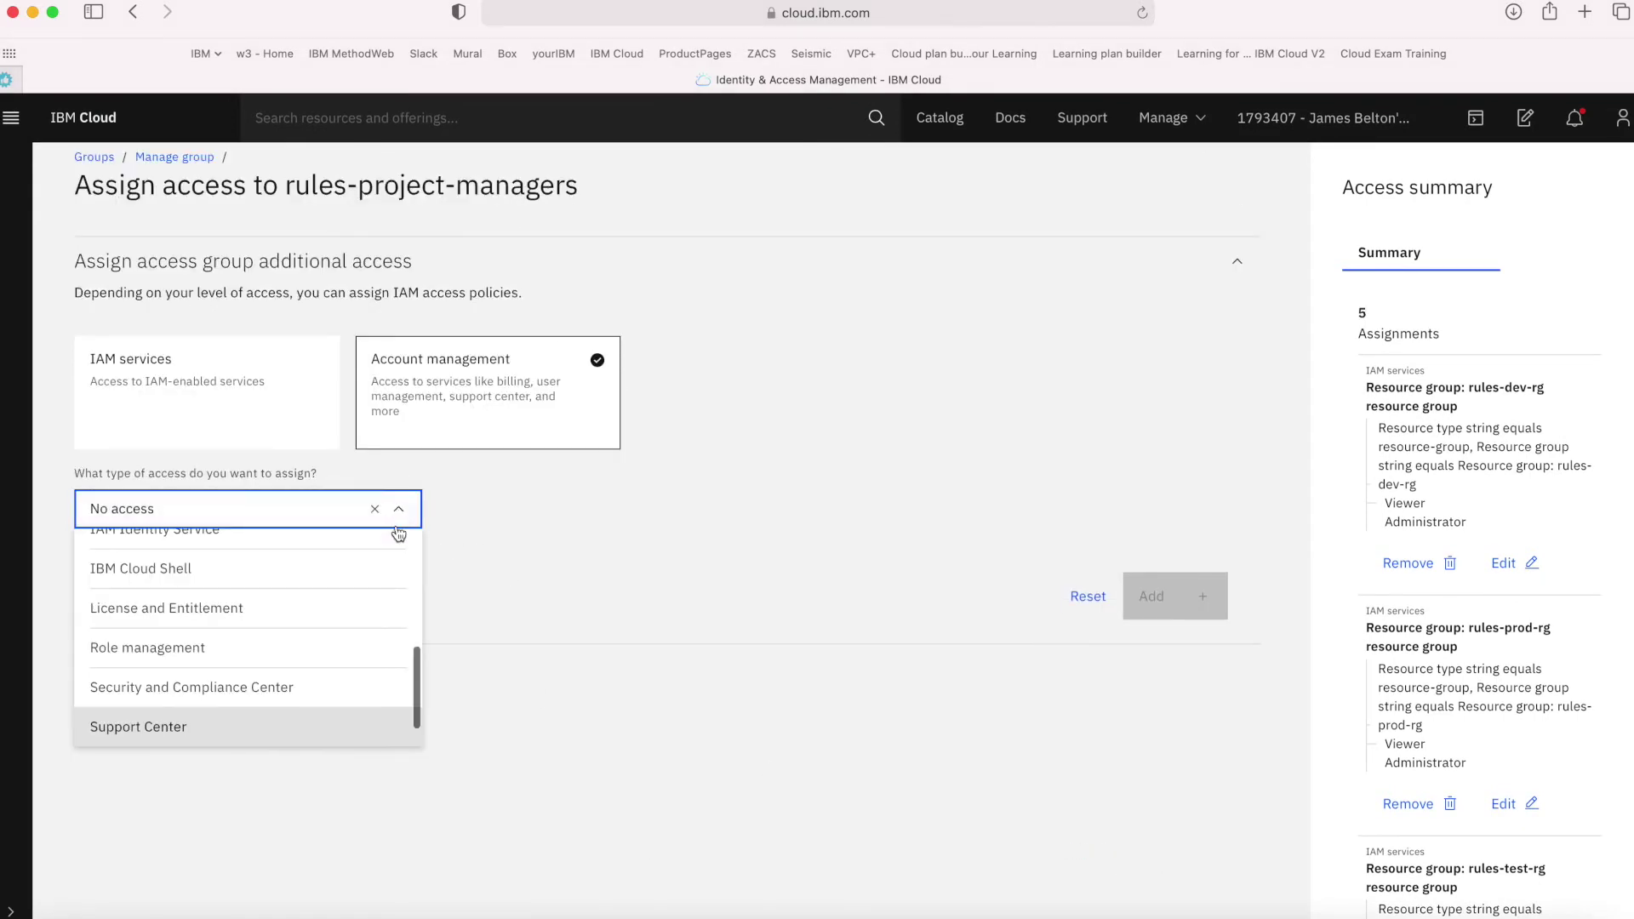
{"action": "scroll", "coordinate": [294, 647], "scroll_direction": "down", "scroll_amount": 1}
{"action": "left_click", "coordinate": [226, 726]}
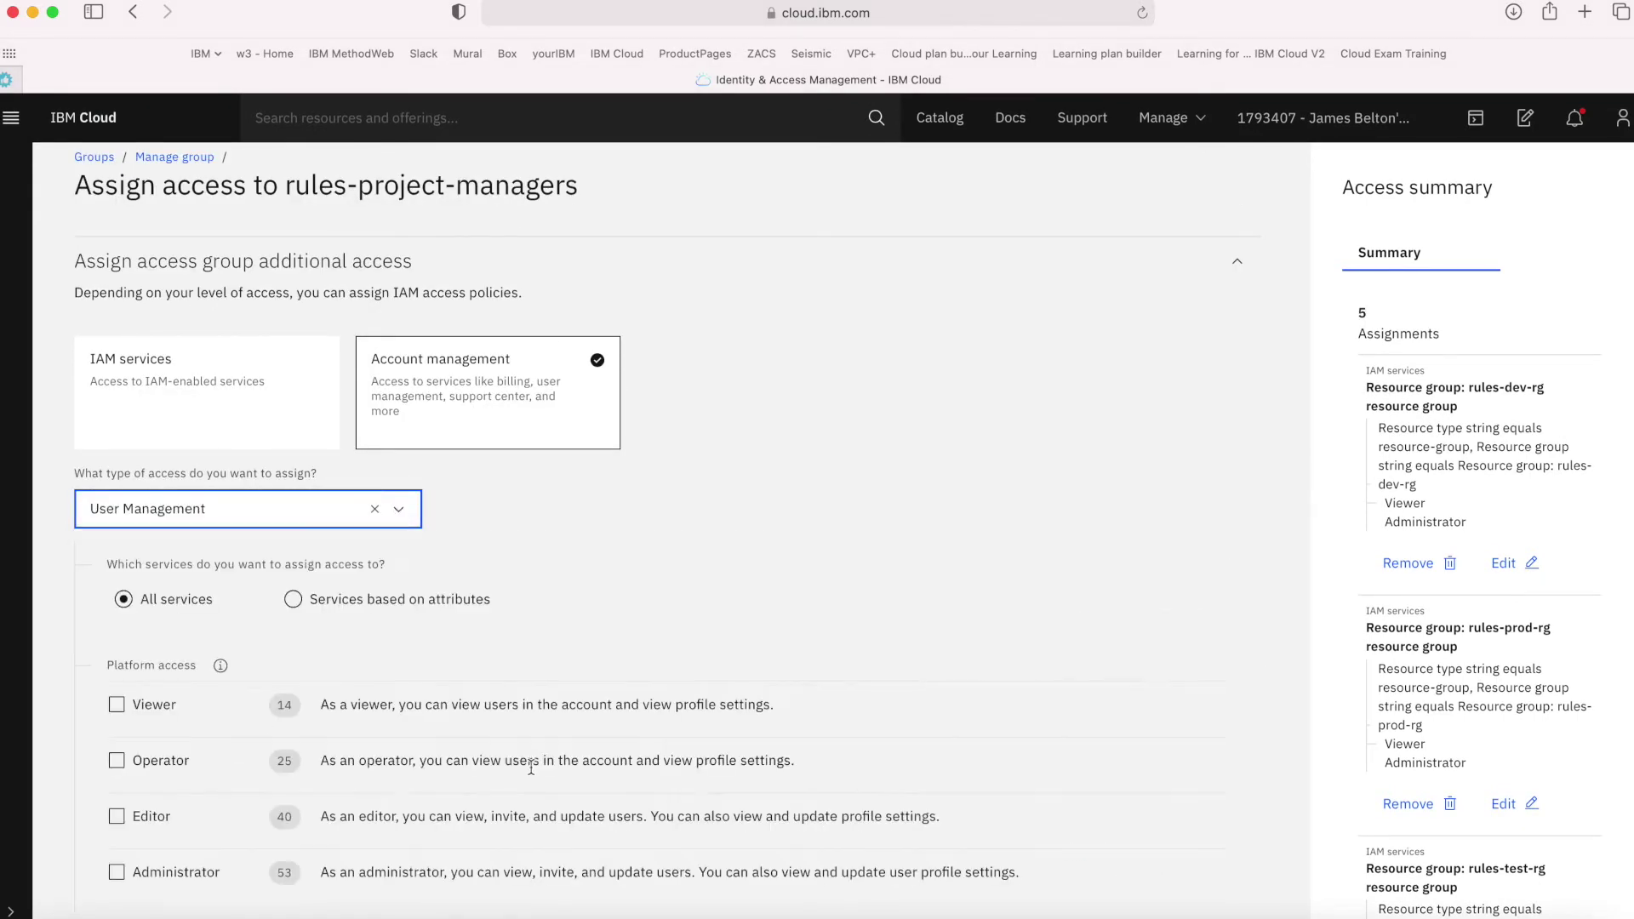
{"action": "scroll", "coordinate": [528, 766], "scroll_direction": "down", "scroll_amount": 2}
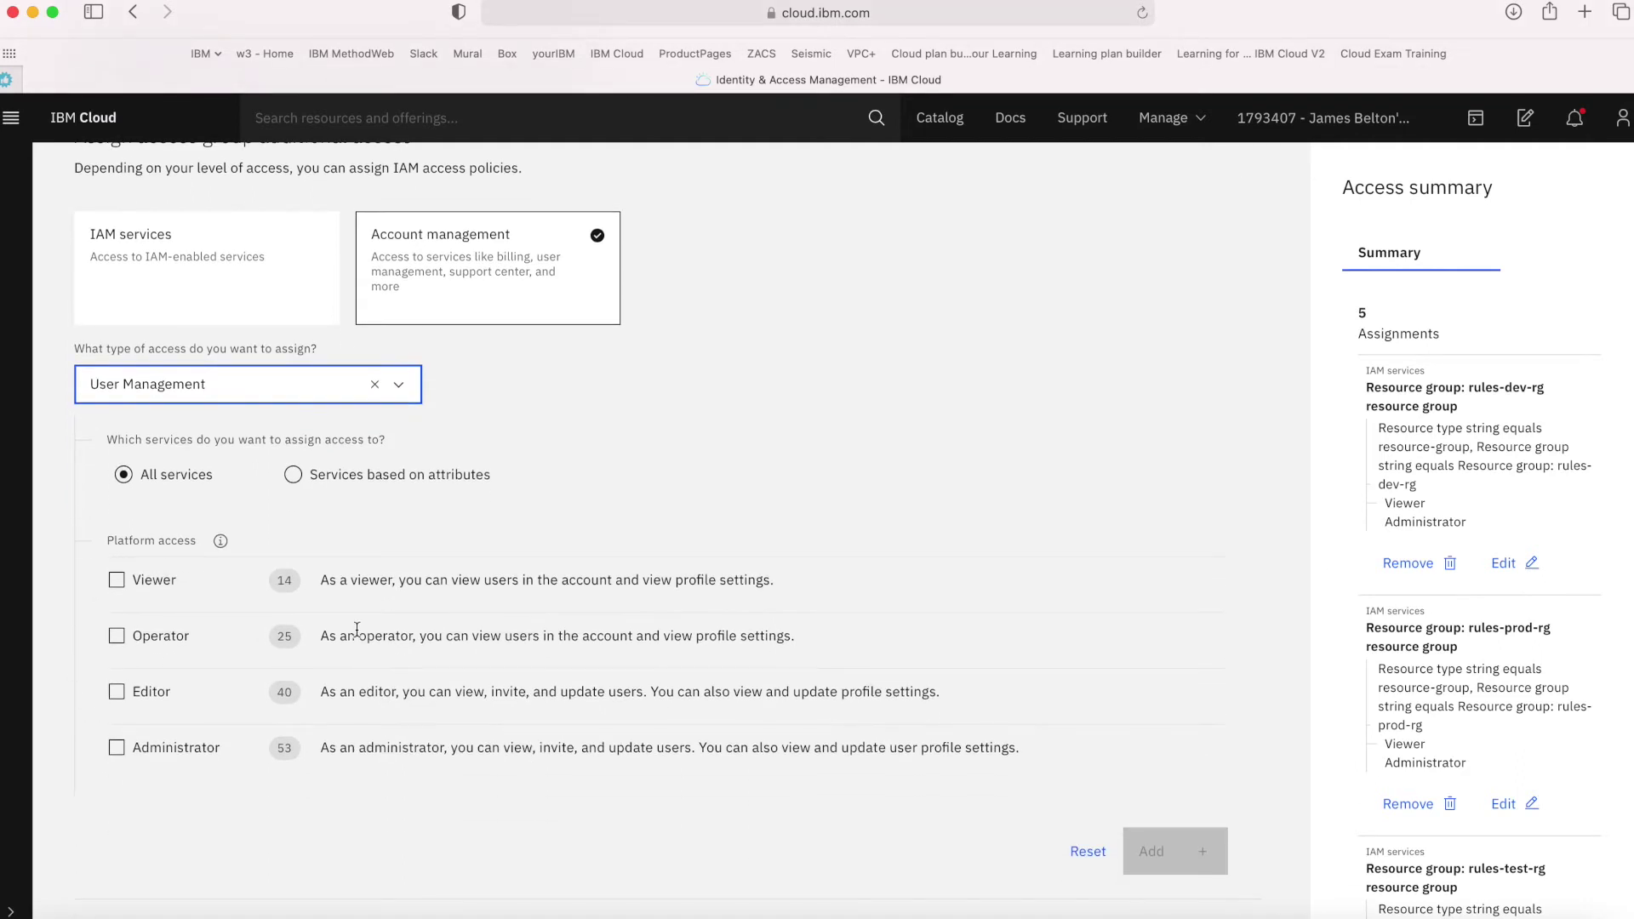
{"action": "scroll", "coordinate": [807, 576], "scroll_direction": "up", "scroll_amount": 2}
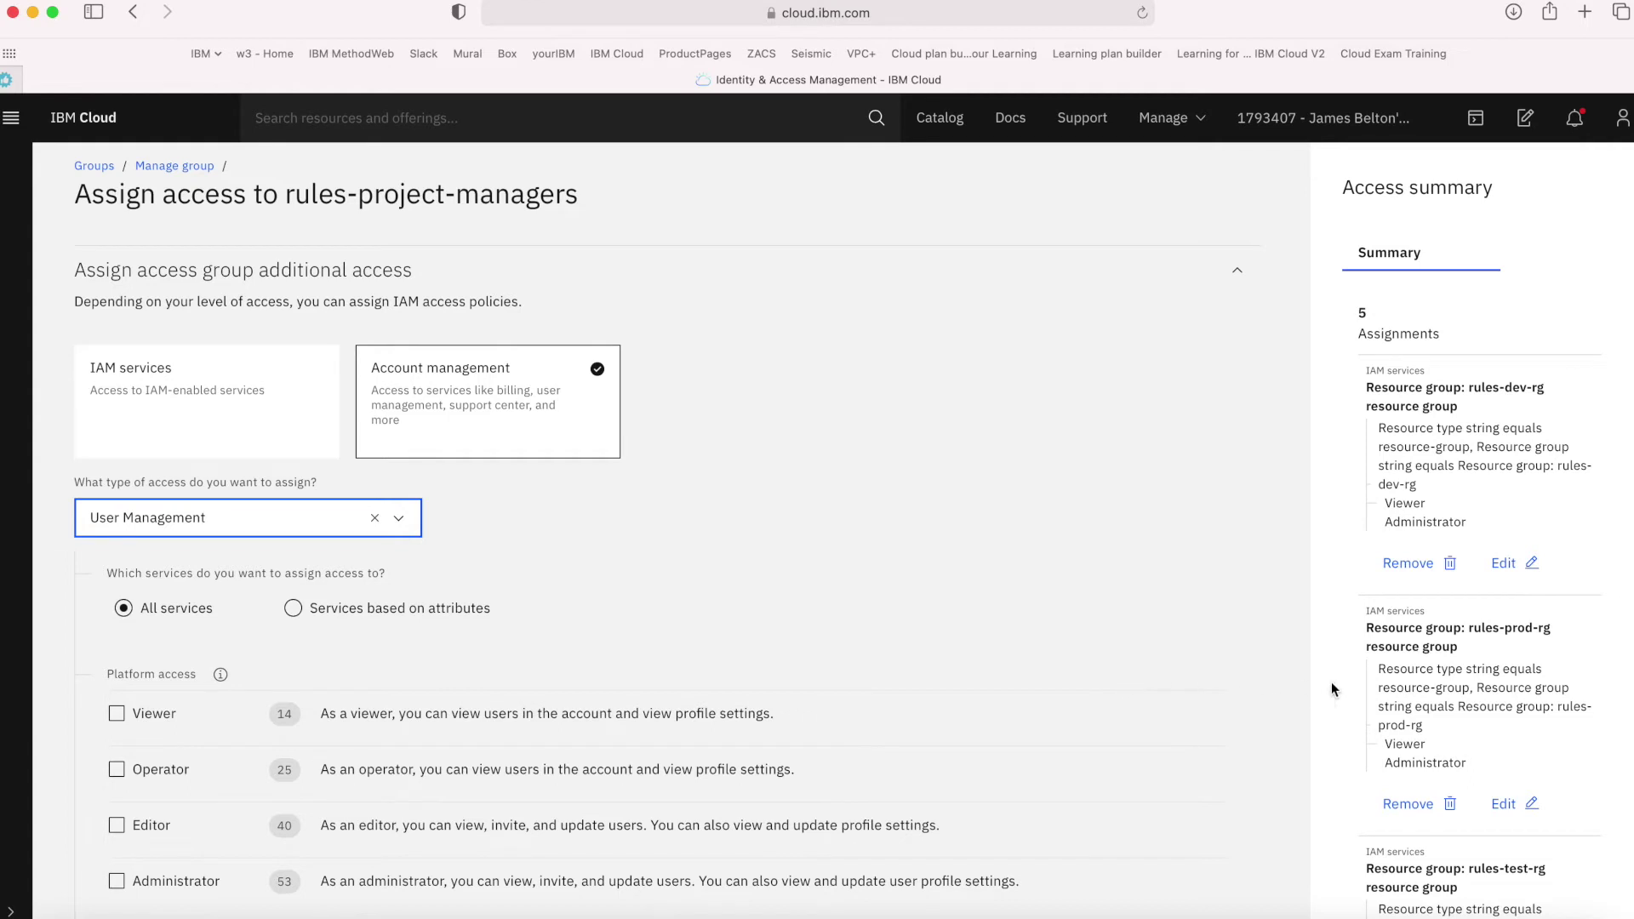
{"action": "scroll", "coordinate": [1380, 708], "scroll_direction": "down", "scroll_amount": 1}
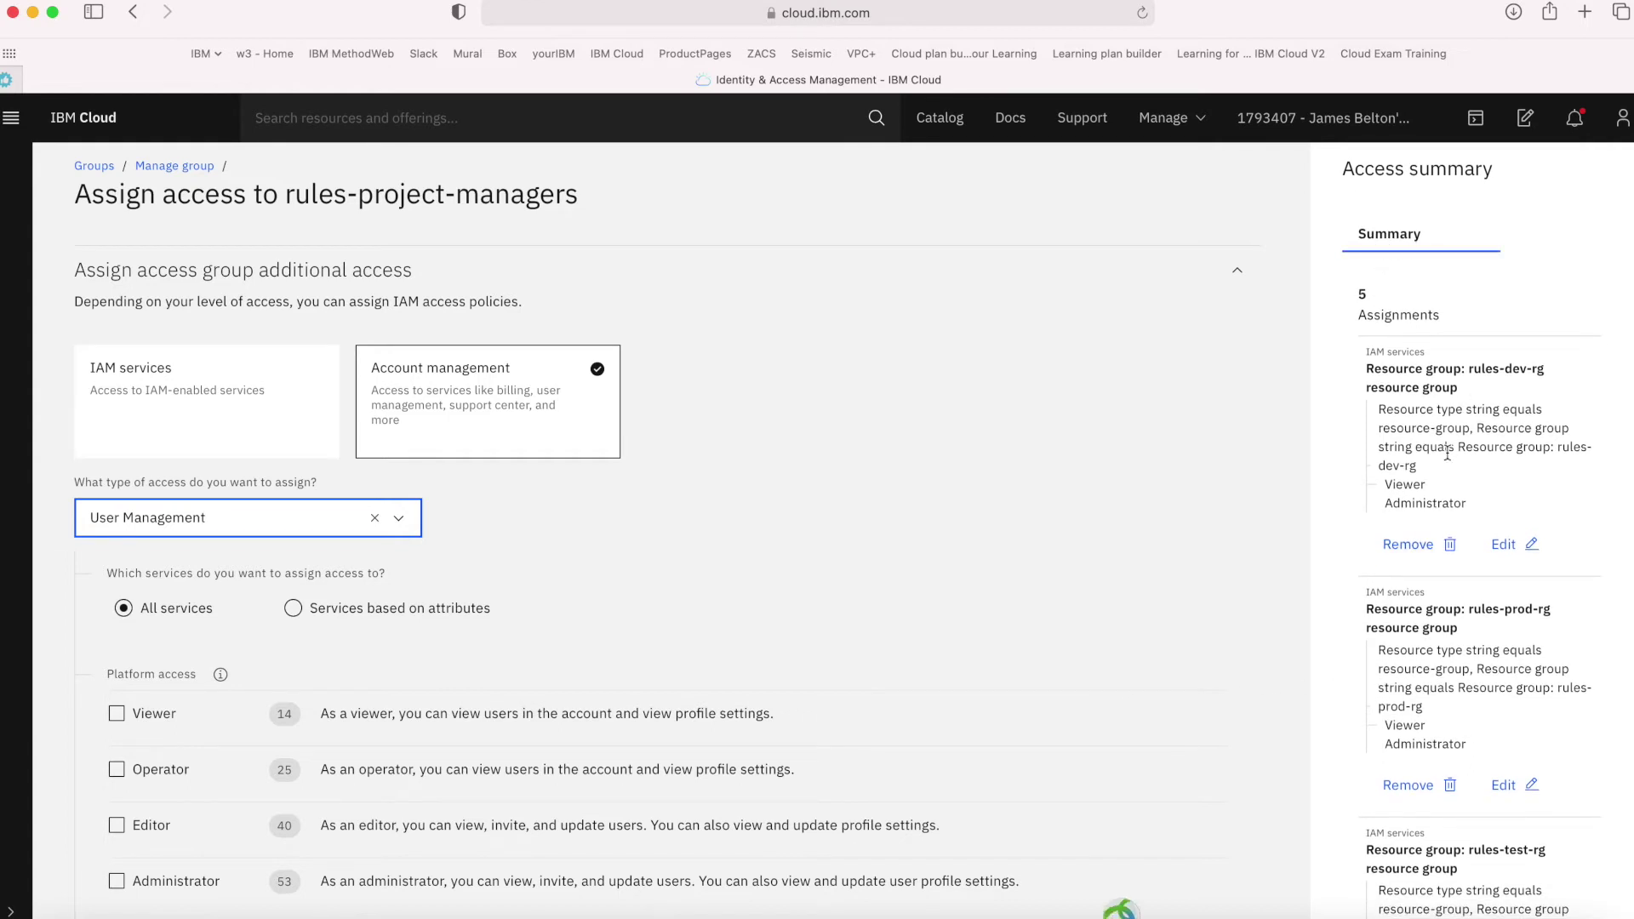
{"action": "scroll", "coordinate": [1444, 491], "scroll_direction": "down", "scroll_amount": 5}
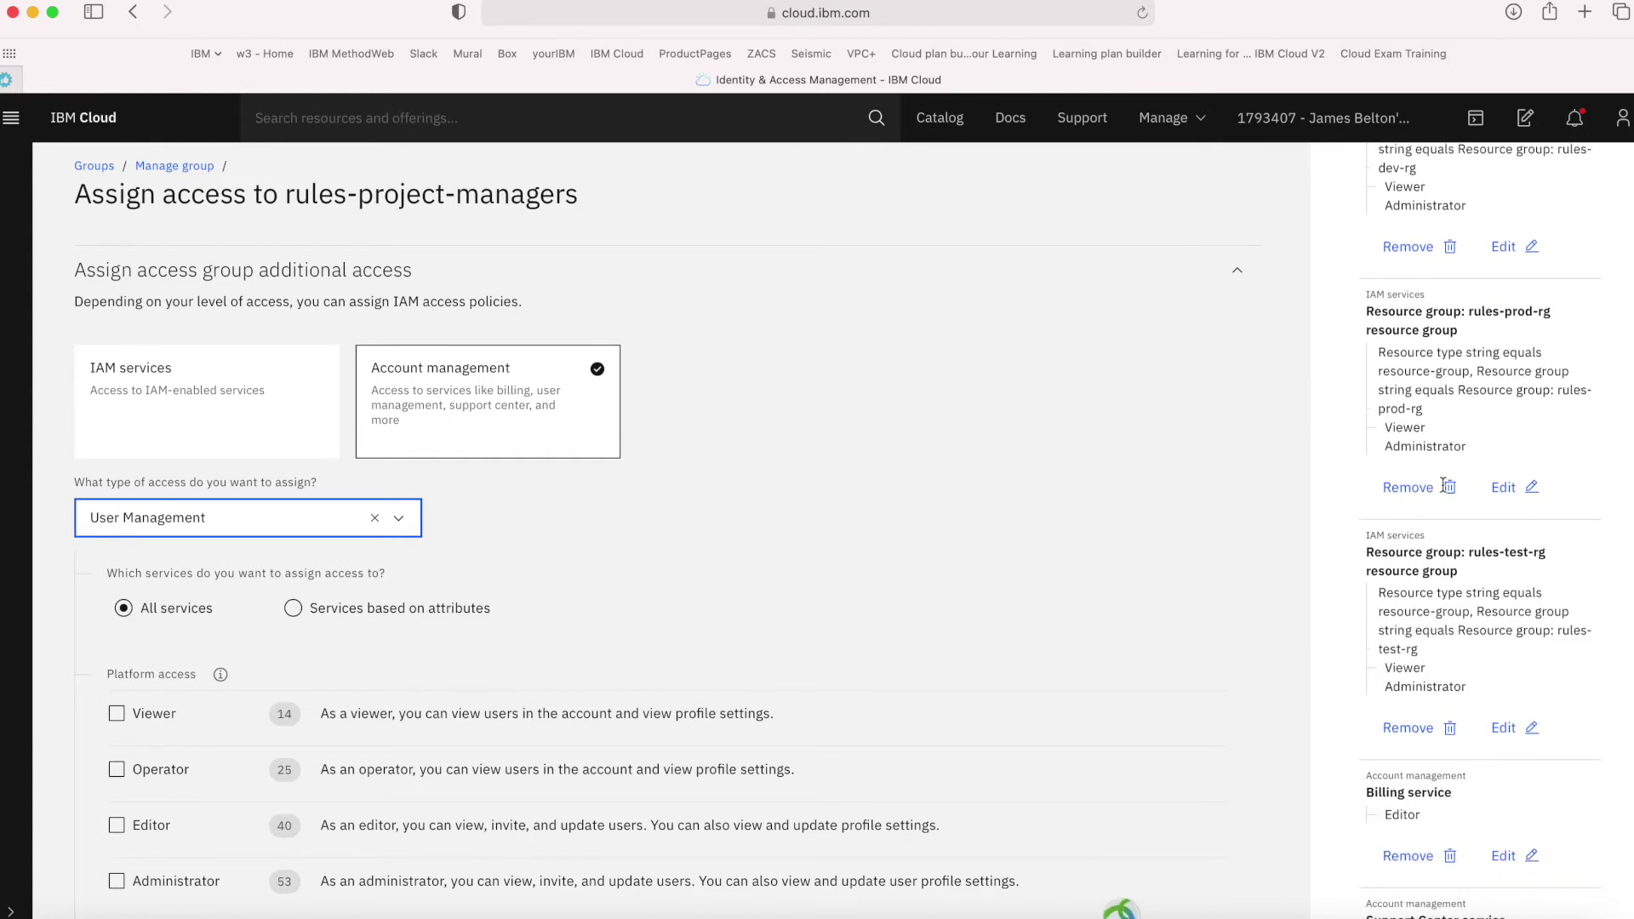
{"action": "scroll", "coordinate": [1444, 484], "scroll_direction": "down", "scroll_amount": 4}
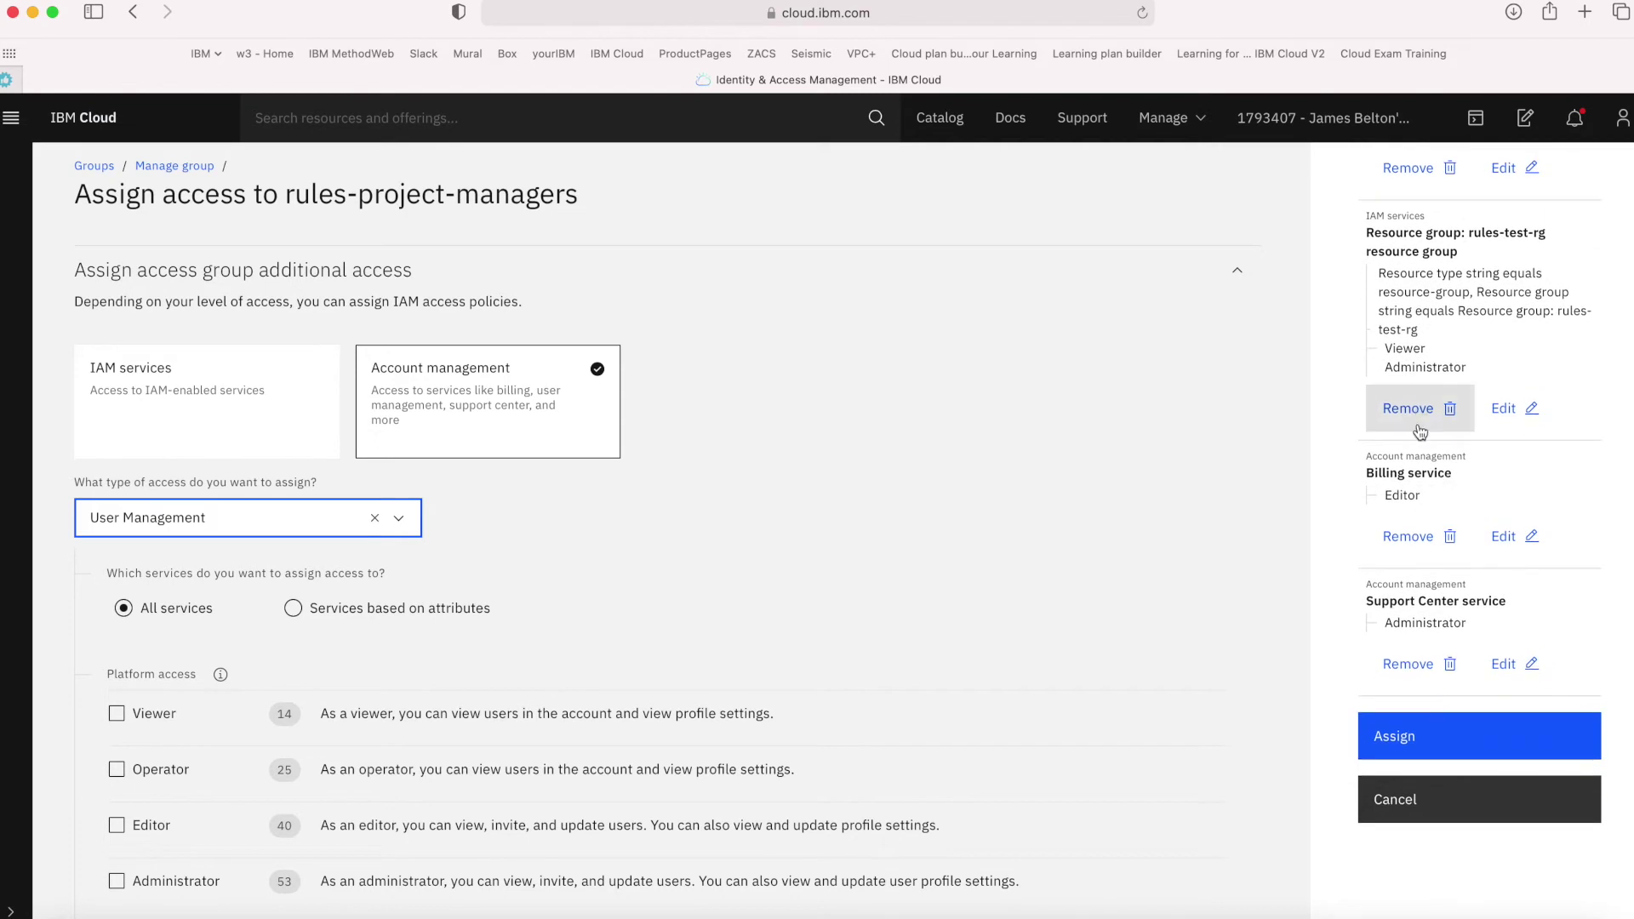
Assign the five pending policies to rules-project-managers and go back to the Access groups list
{"action": "left_click", "coordinate": [1506, 760]}
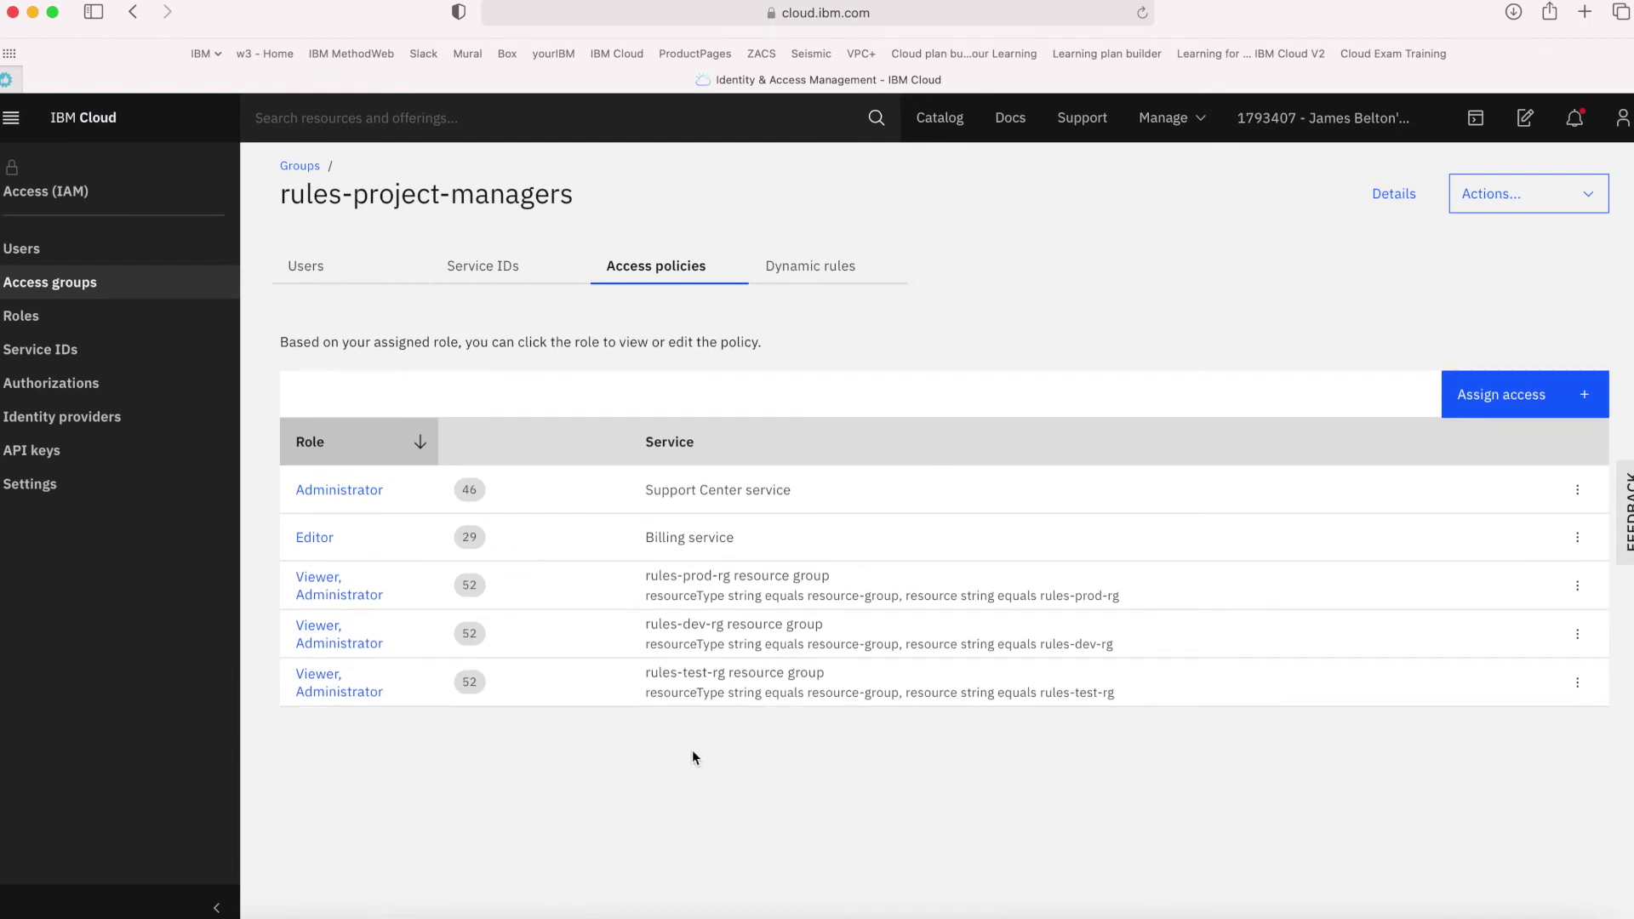
{"action": "left_click", "coordinate": [161, 285]}
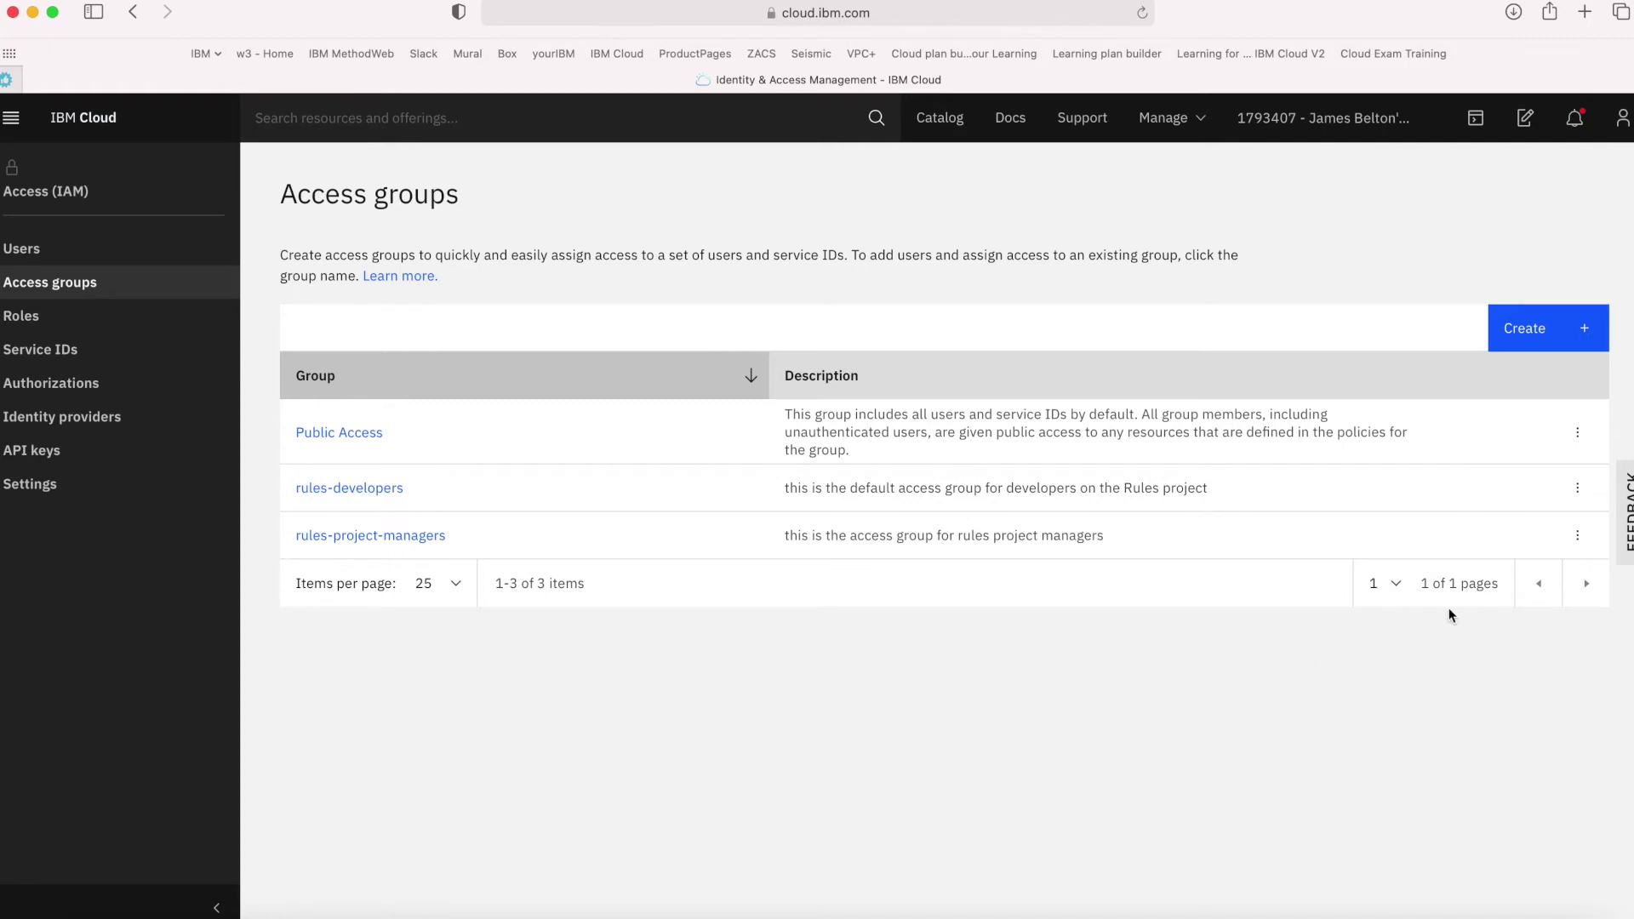
Create the rules-database-admin access group, described as the admin access group for rules DBAs
{"action": "left_click", "coordinate": [1525, 335]}
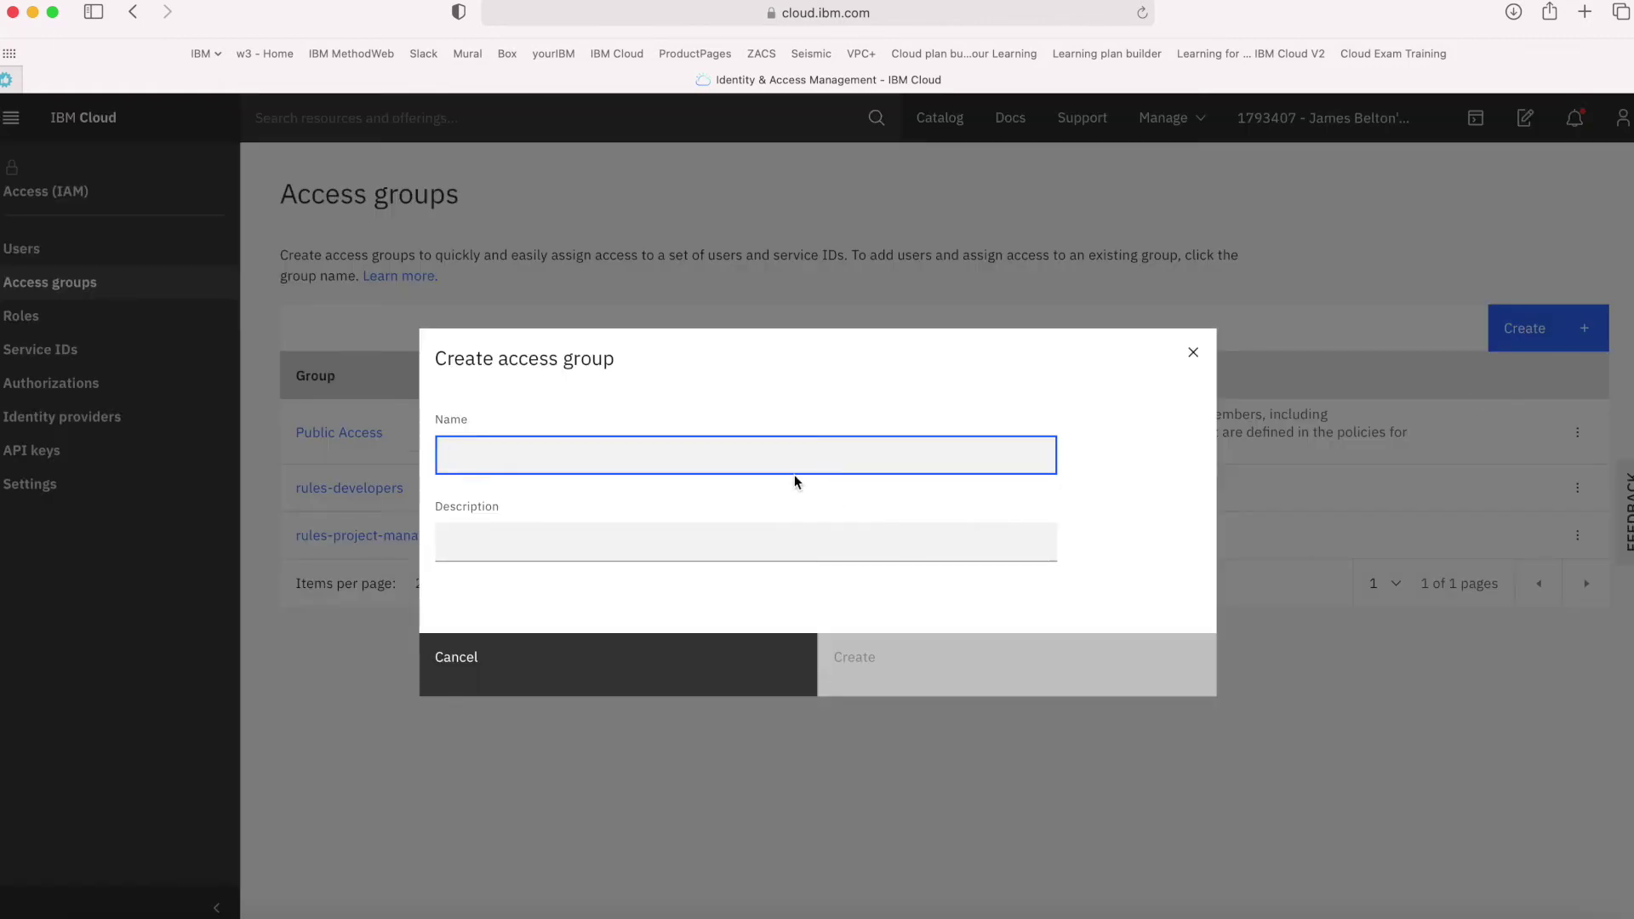
{"action": "type", "text": "d"}
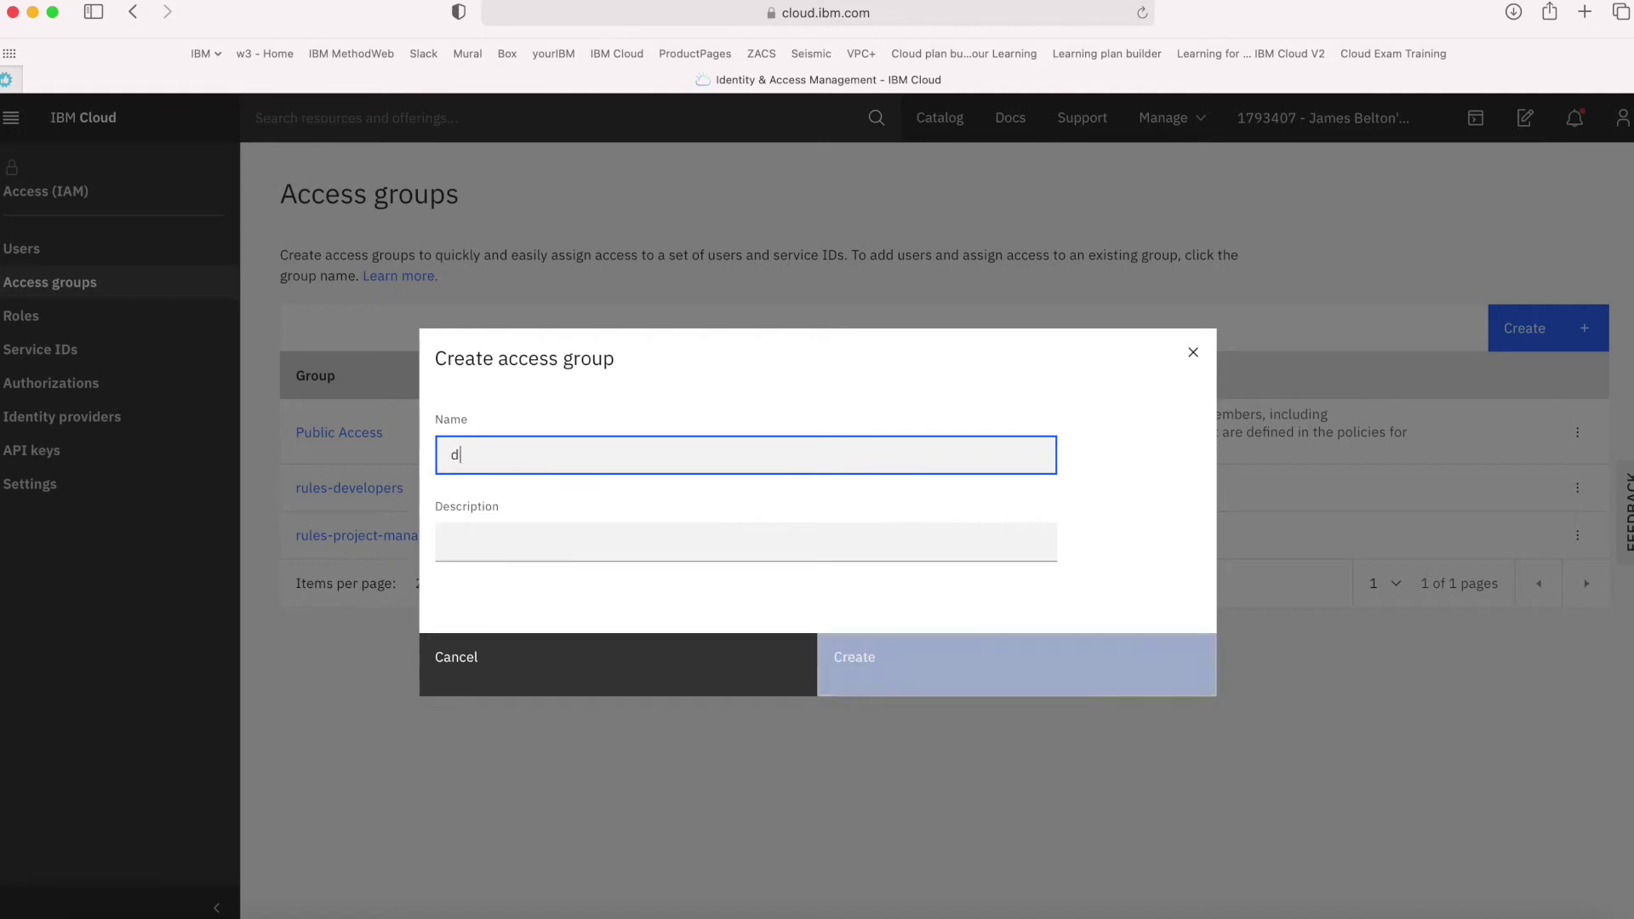
{"action": "type", "text": "atabase"}
{"action": "key", "text": "BackSpace"}
{"action": "key", "text": "BackSpace"}
{"action": "key", "text": "BackSpace"}
{"action": "key", "text": "BackSpace"}
{"action": "key", "text": "BackSpace"}
{"action": "key", "text": "BackSpace"}
{"action": "key", "text": "BackSpace"}
{"action": "key", "text": "BackSpace"}
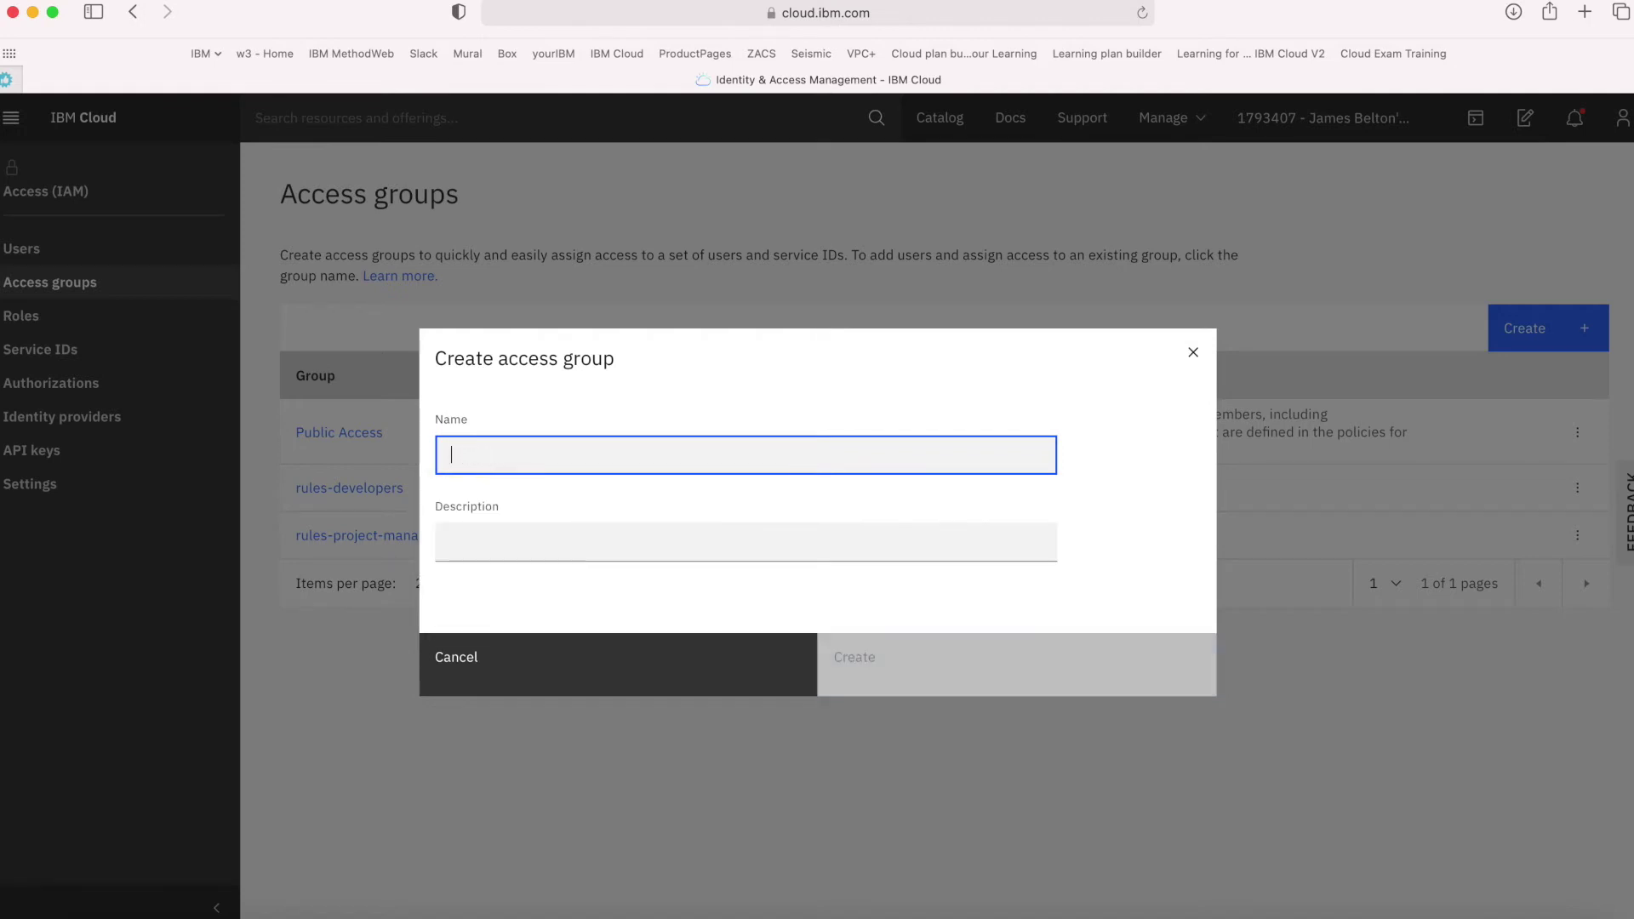
{"action": "type", "text": "rules-database-admin"}
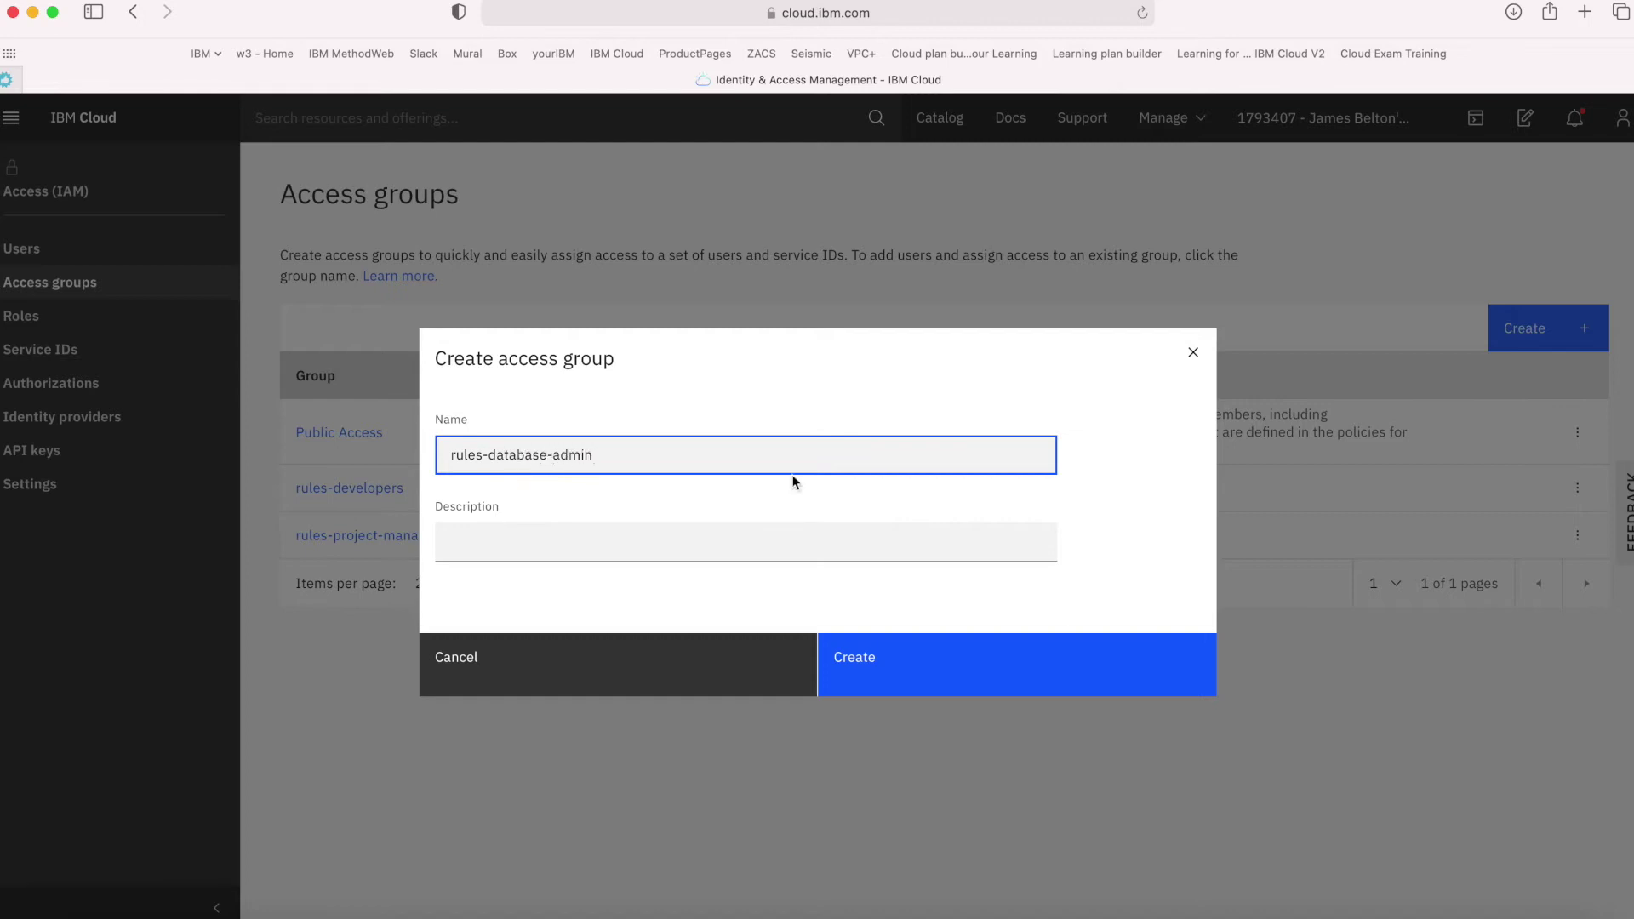
{"action": "left_click", "coordinate": [710, 531]}
{"action": "type", "text": "this is the admin "}
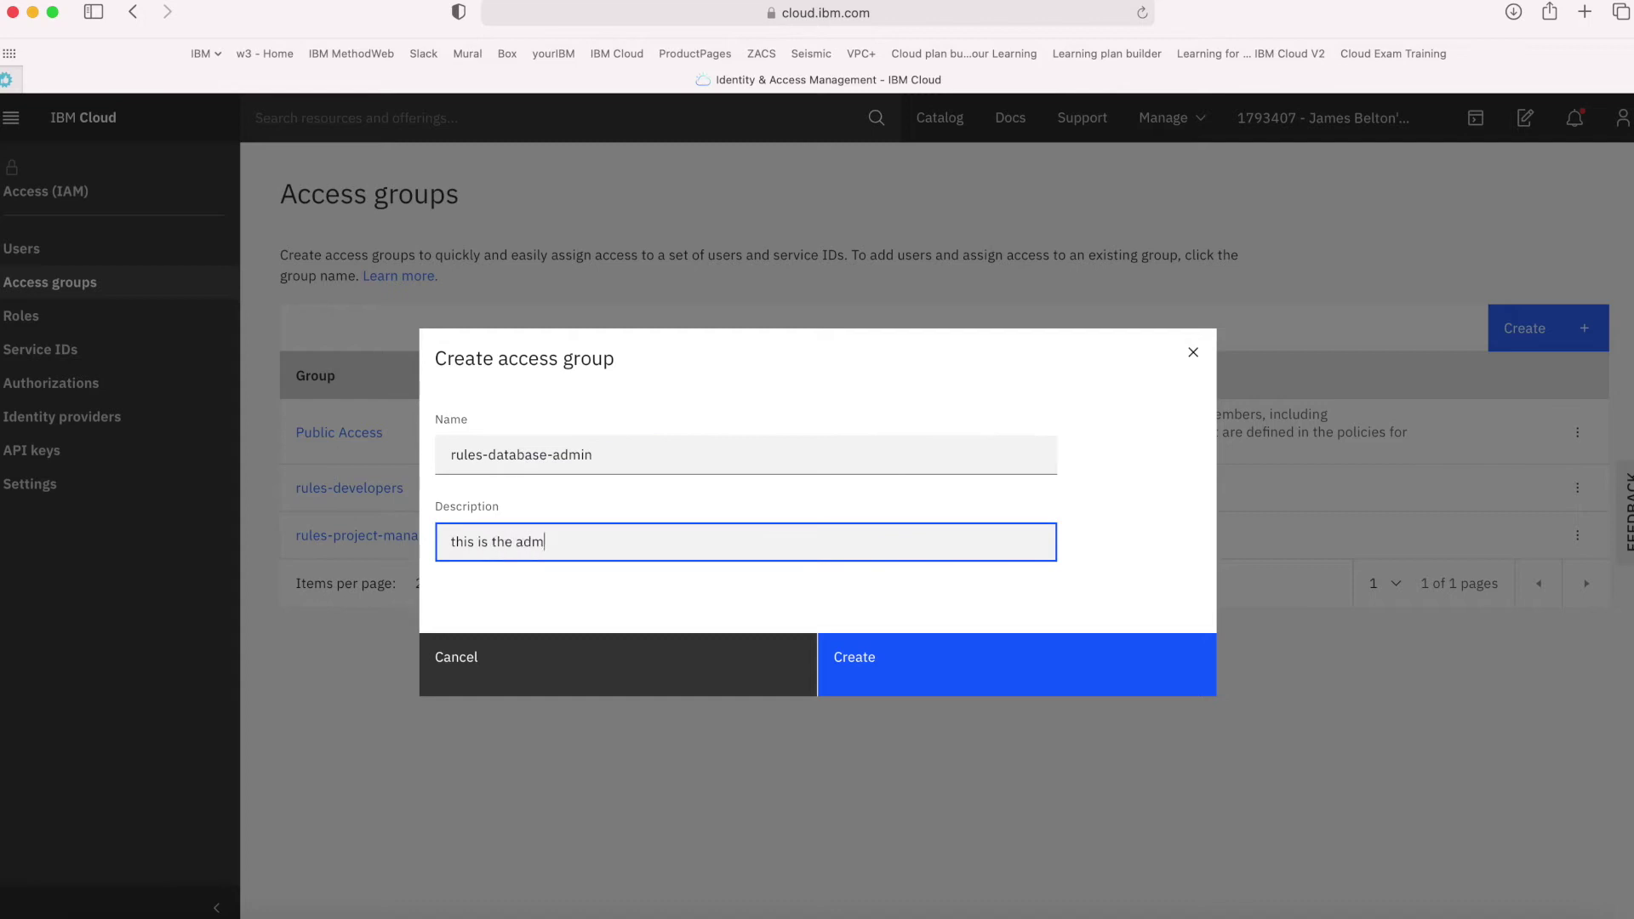
{"action": "type", "text": "access group o"}
{"action": "type", "text": "or rules DBAs"}
{"action": "left_click", "coordinate": [865, 661]}
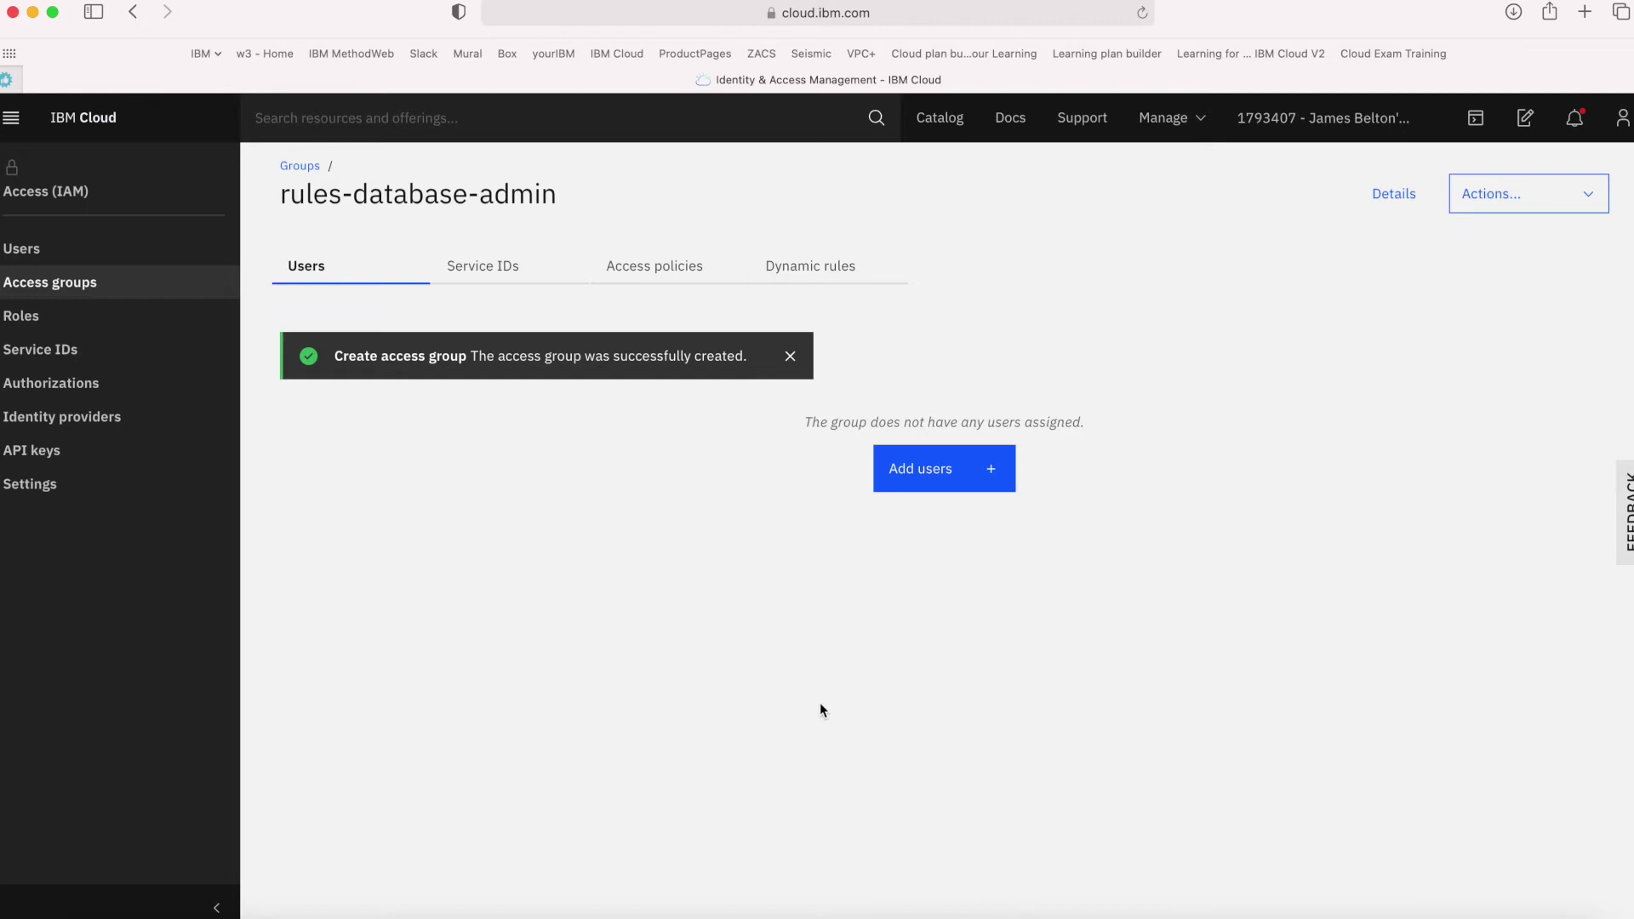
Start a new access assignment for rules-database-admin on the Cloudant service
{"action": "left_click", "coordinate": [651, 269]}
{"action": "left_click", "coordinate": [926, 461]}
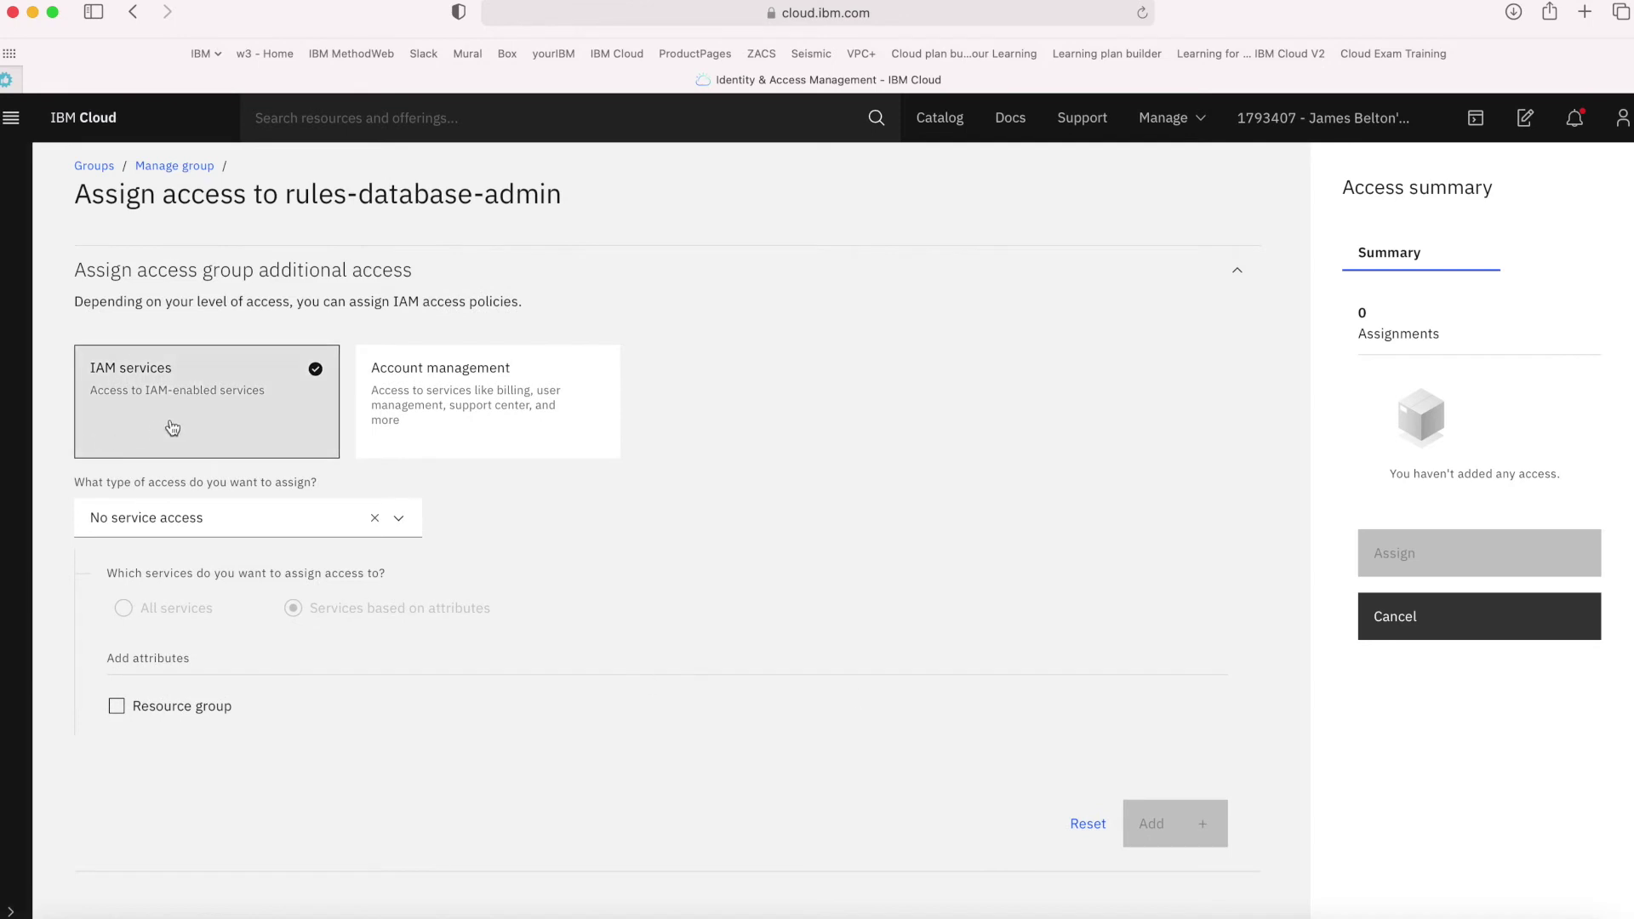
{"action": "left_click", "coordinate": [237, 527]}
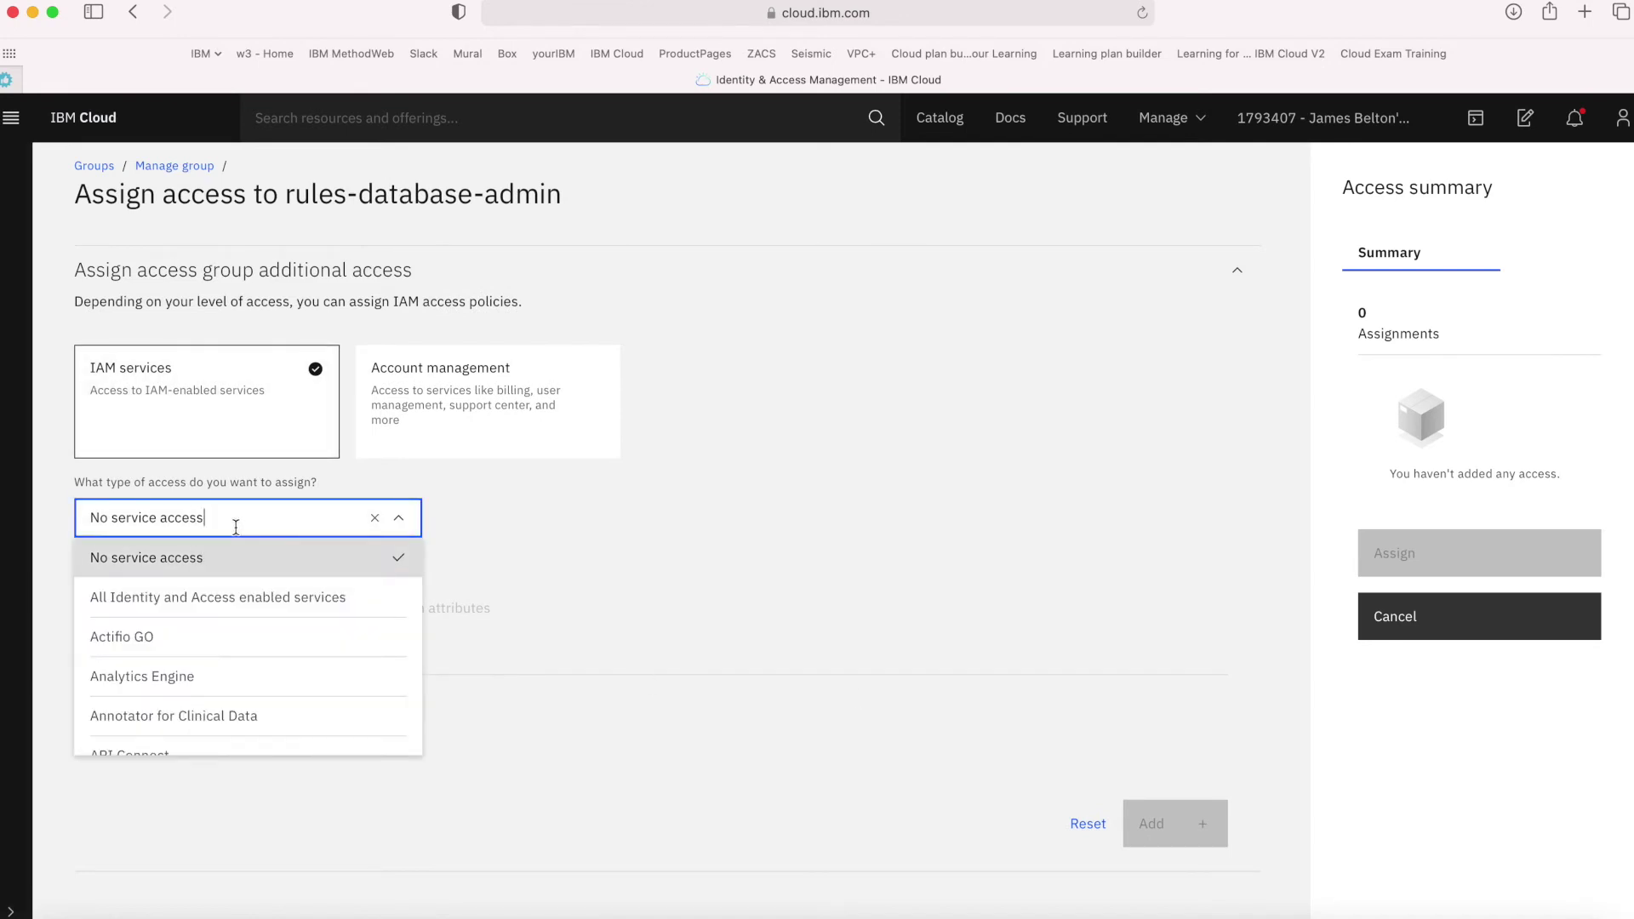
{"action": "key", "text": "super+a"}
{"action": "type", "text": "cloudant"}
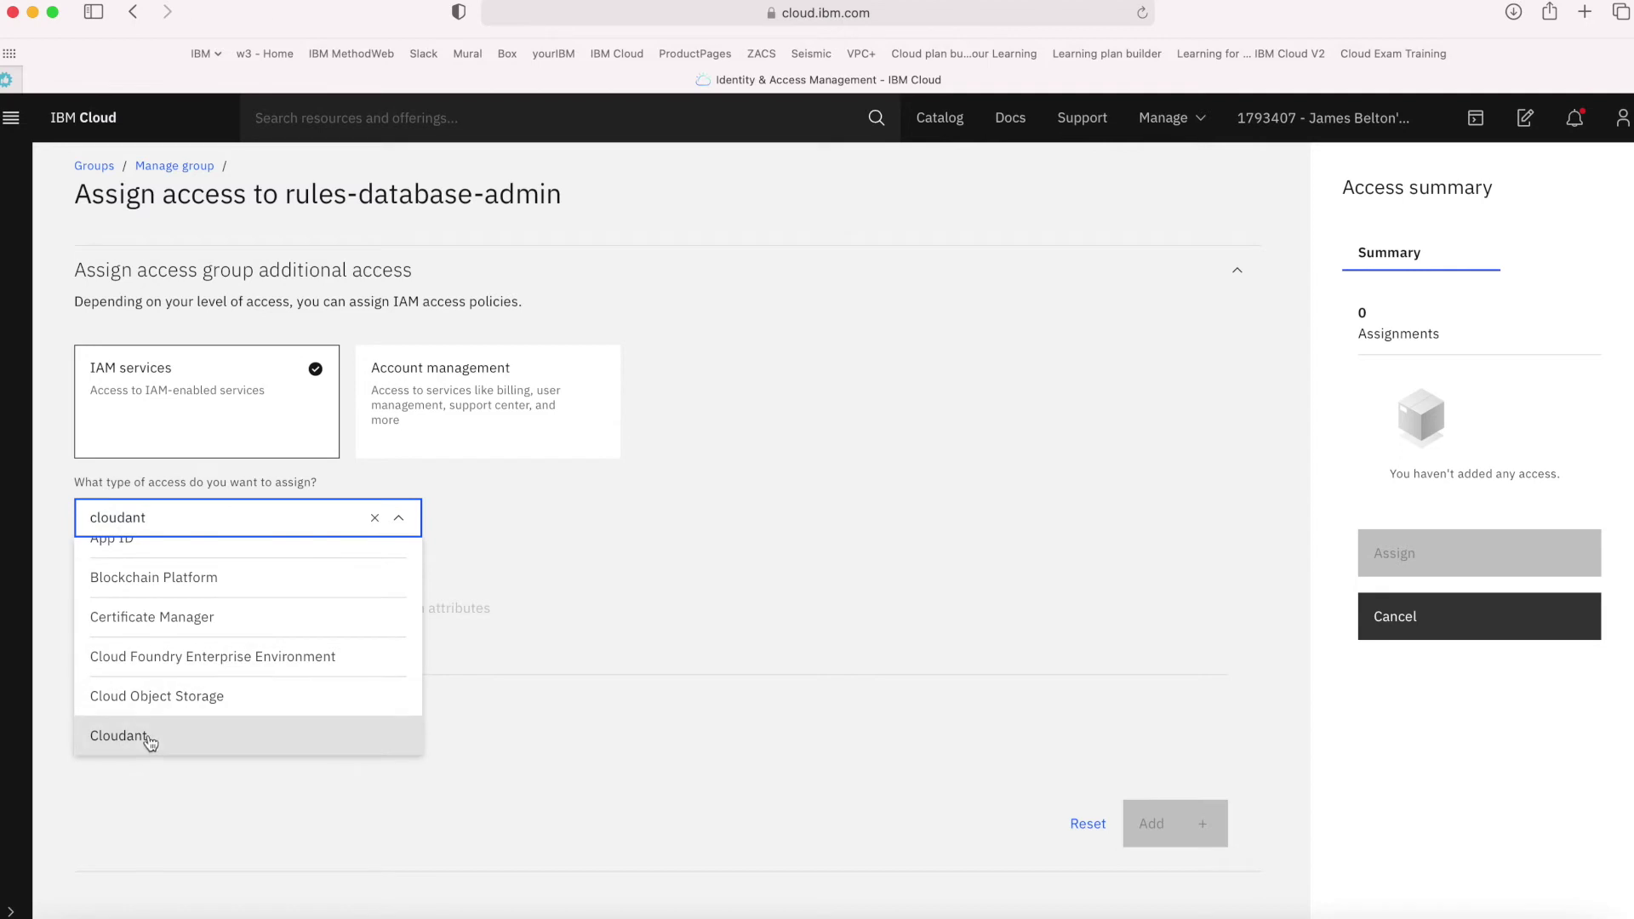
{"action": "left_click", "coordinate": [119, 735]}
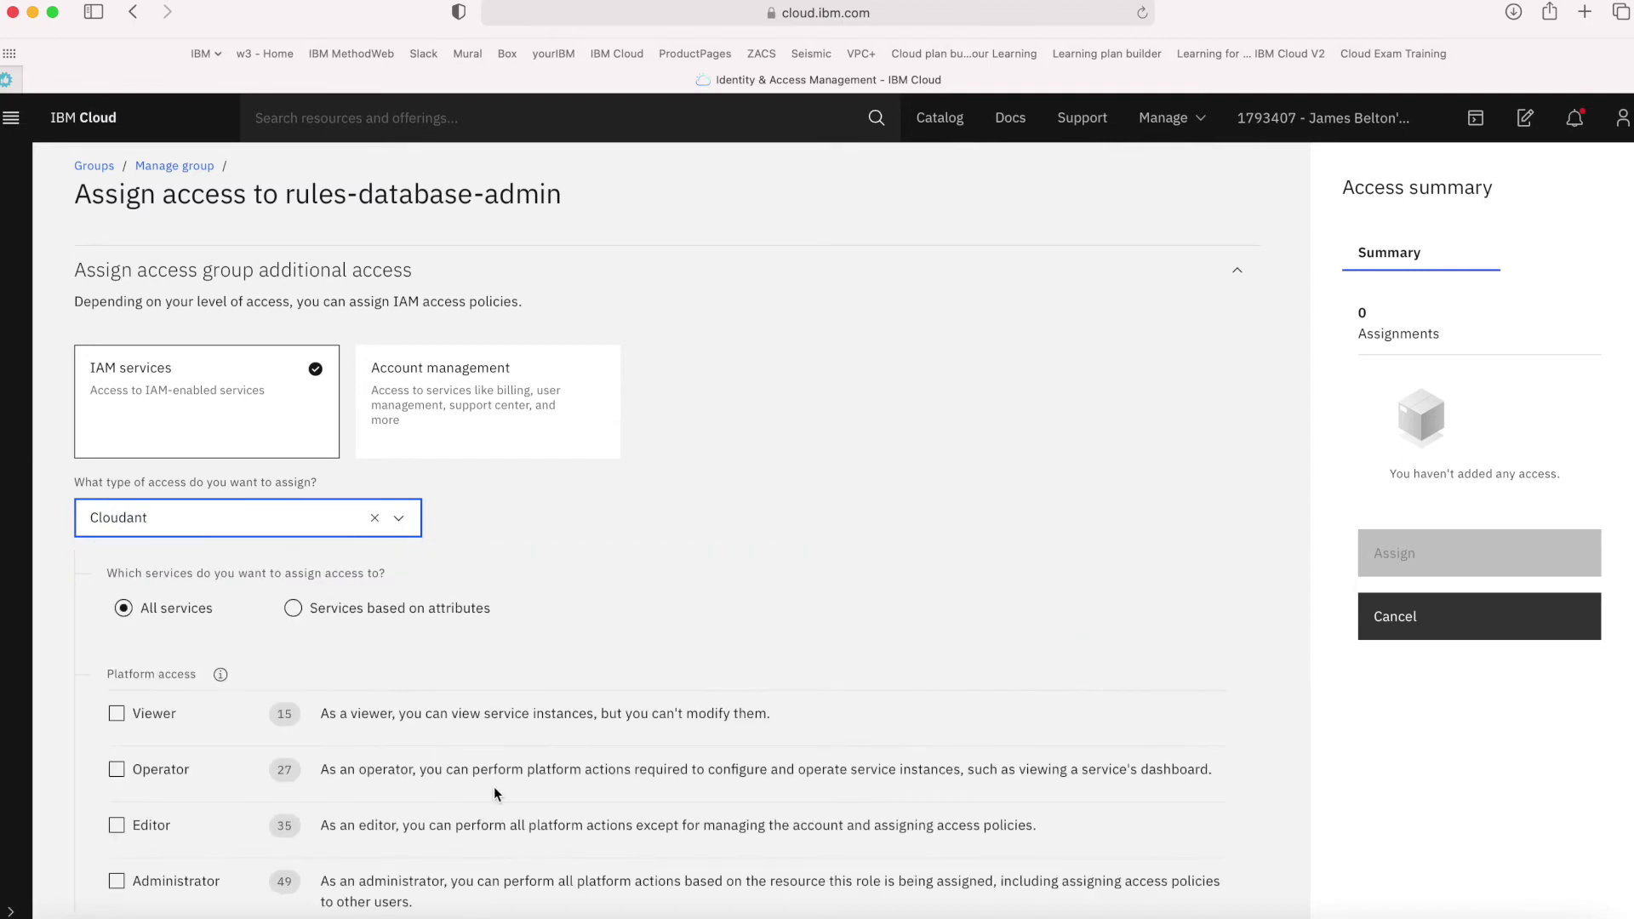
Give Cloudant Administrator plus Reader, Writer, Manager, Monitor and Checkpointer roles and add it to the summary
{"action": "scroll", "coordinate": [495, 790], "scroll_direction": "down", "scroll_amount": 3}
{"action": "scroll", "coordinate": [483, 793], "scroll_direction": "down", "scroll_amount": 3}
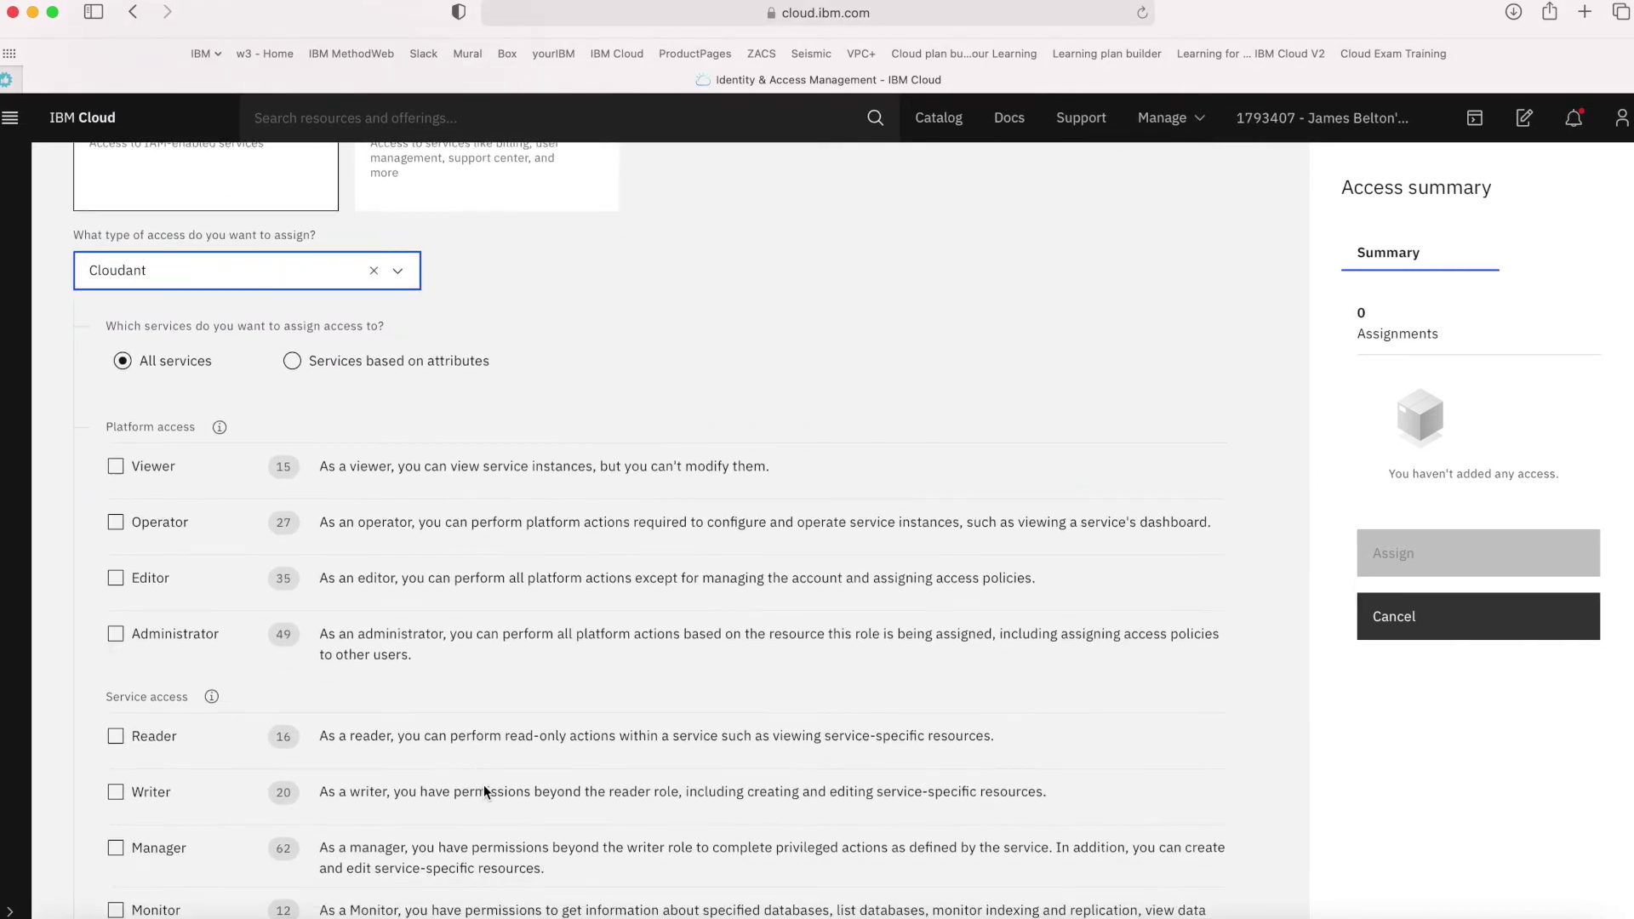
{"action": "scroll", "coordinate": [484, 787], "scroll_direction": "down", "scroll_amount": 2}
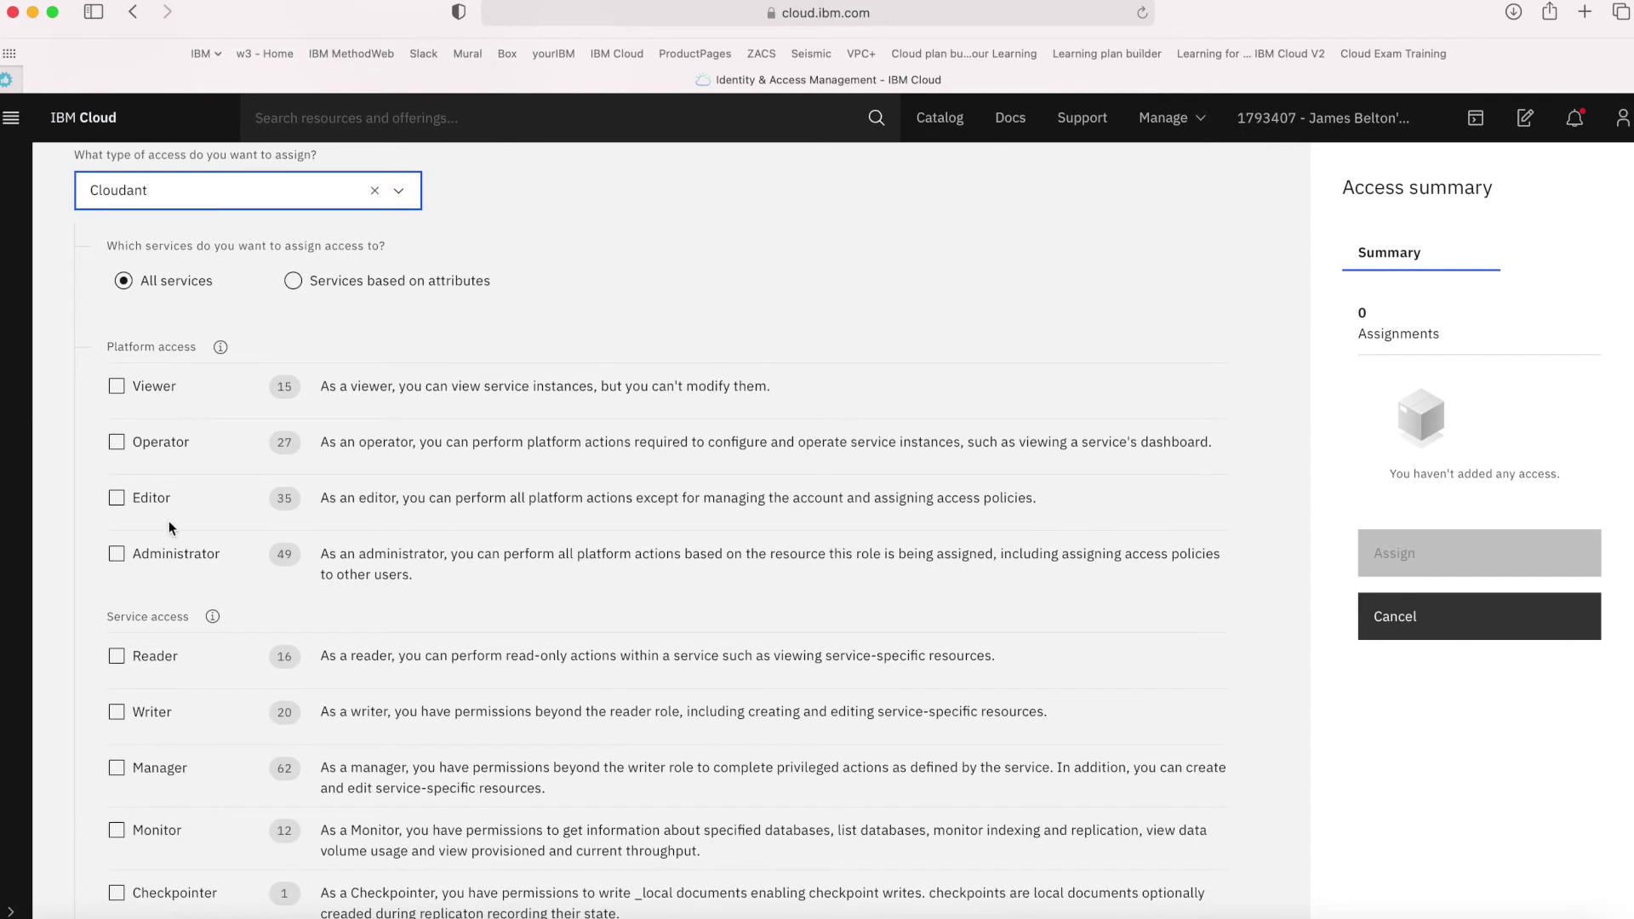
{"action": "left_click", "coordinate": [170, 560]}
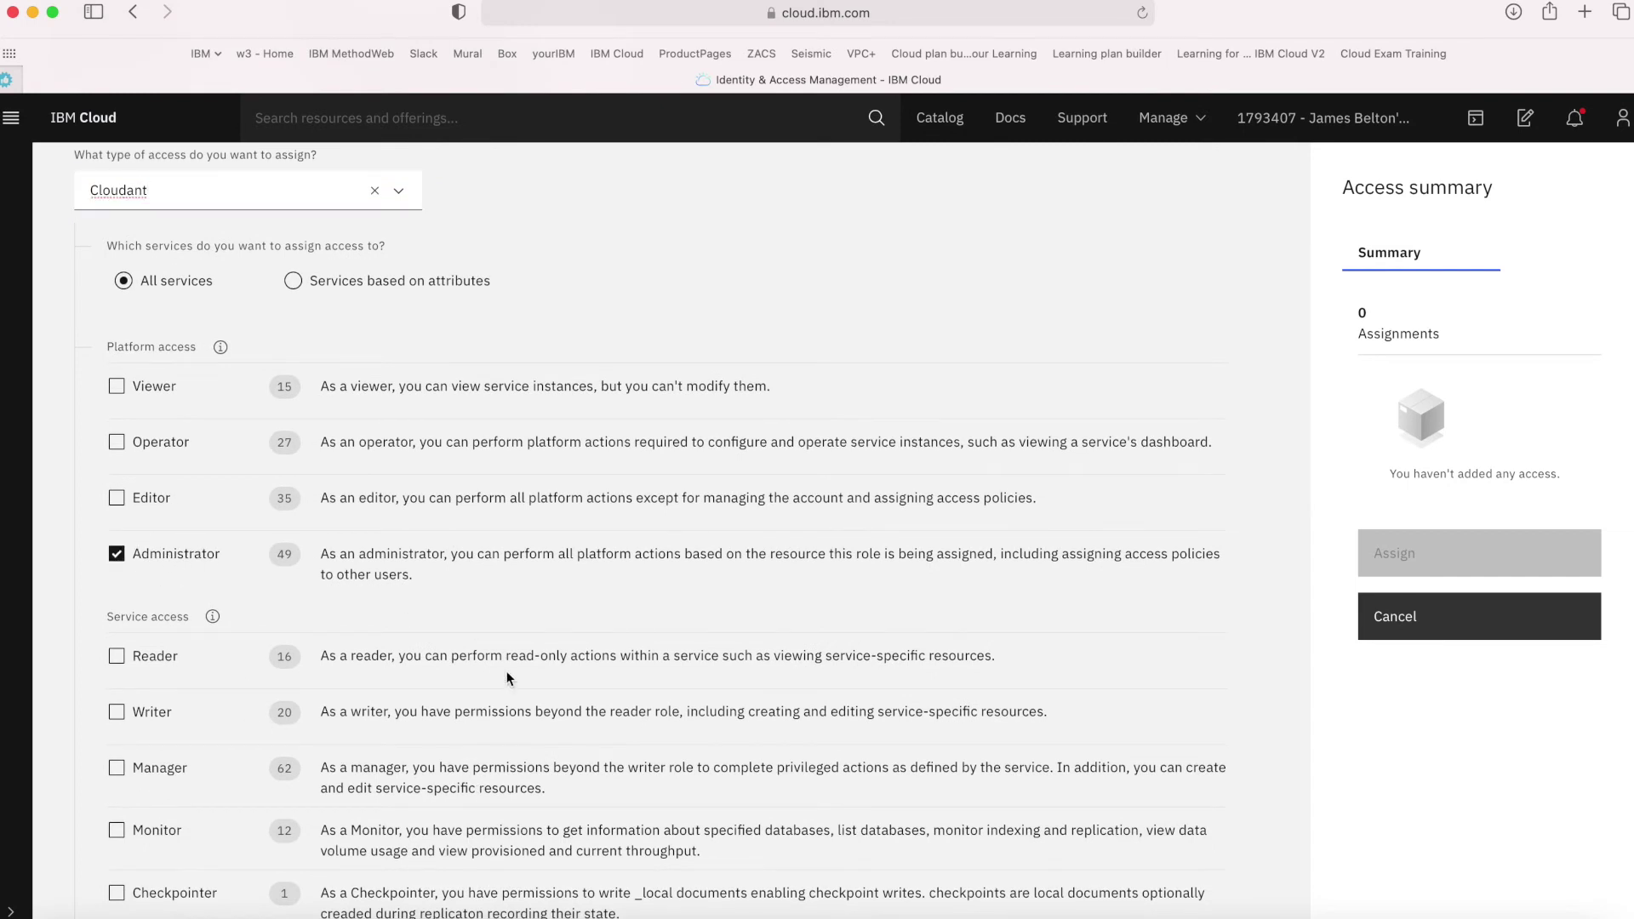
{"action": "scroll", "coordinate": [511, 677], "scroll_direction": "down", "scroll_amount": 3}
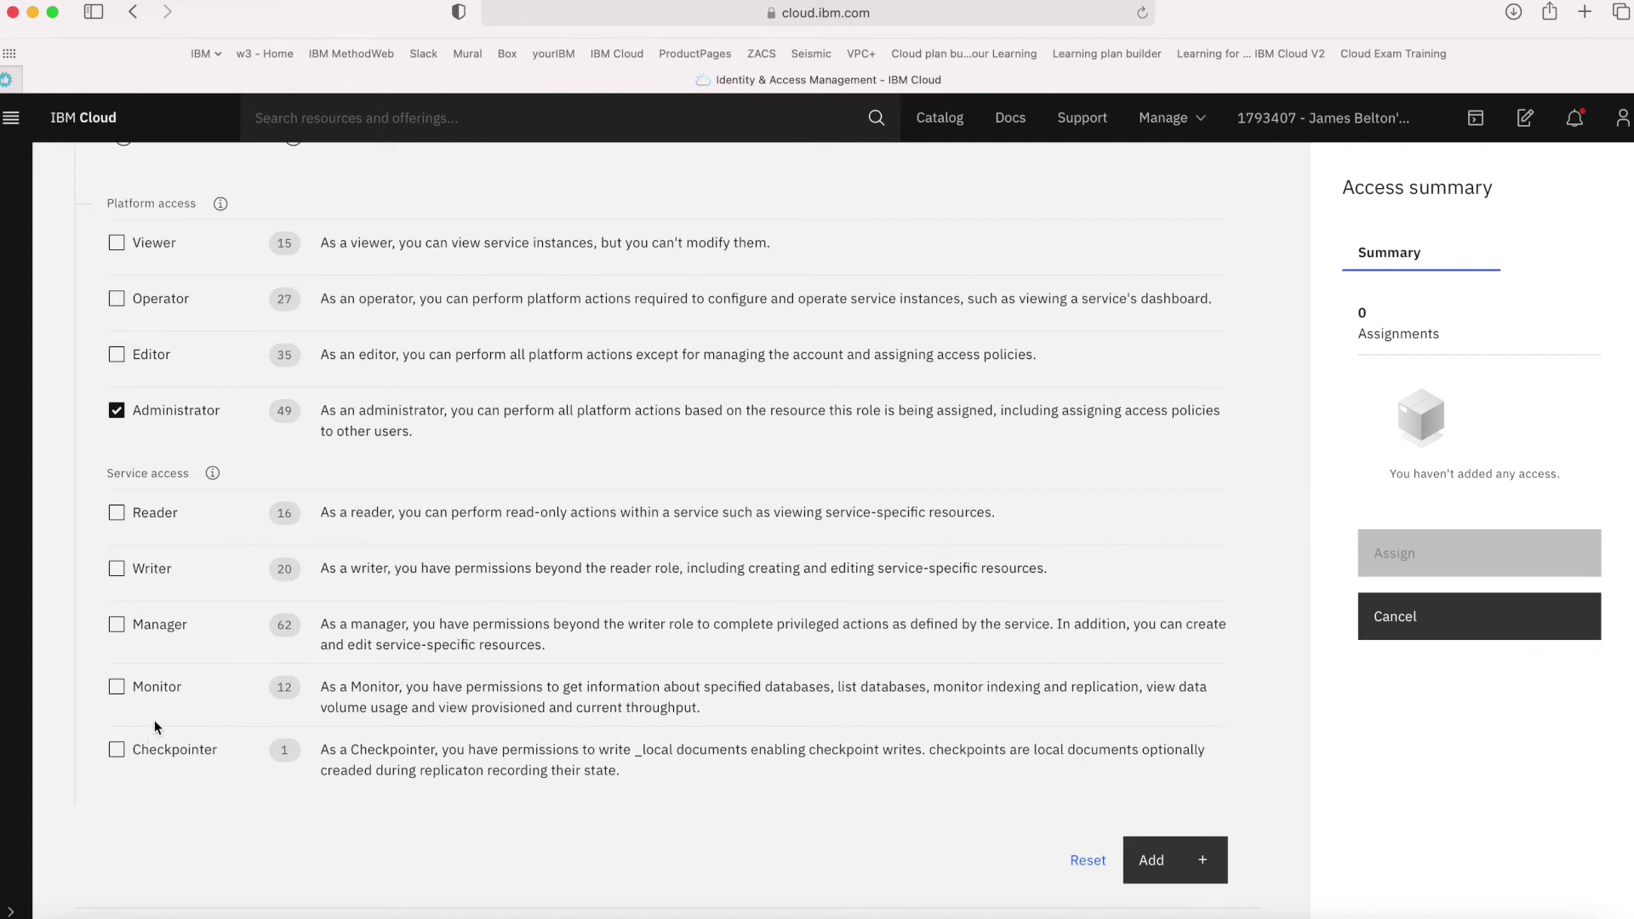
{"action": "left_click", "coordinate": [117, 568]}
{"action": "left_click", "coordinate": [117, 625]}
{"action": "left_click", "coordinate": [118, 687]}
{"action": "left_click", "coordinate": [116, 750]}
{"action": "left_click", "coordinate": [1174, 864]}
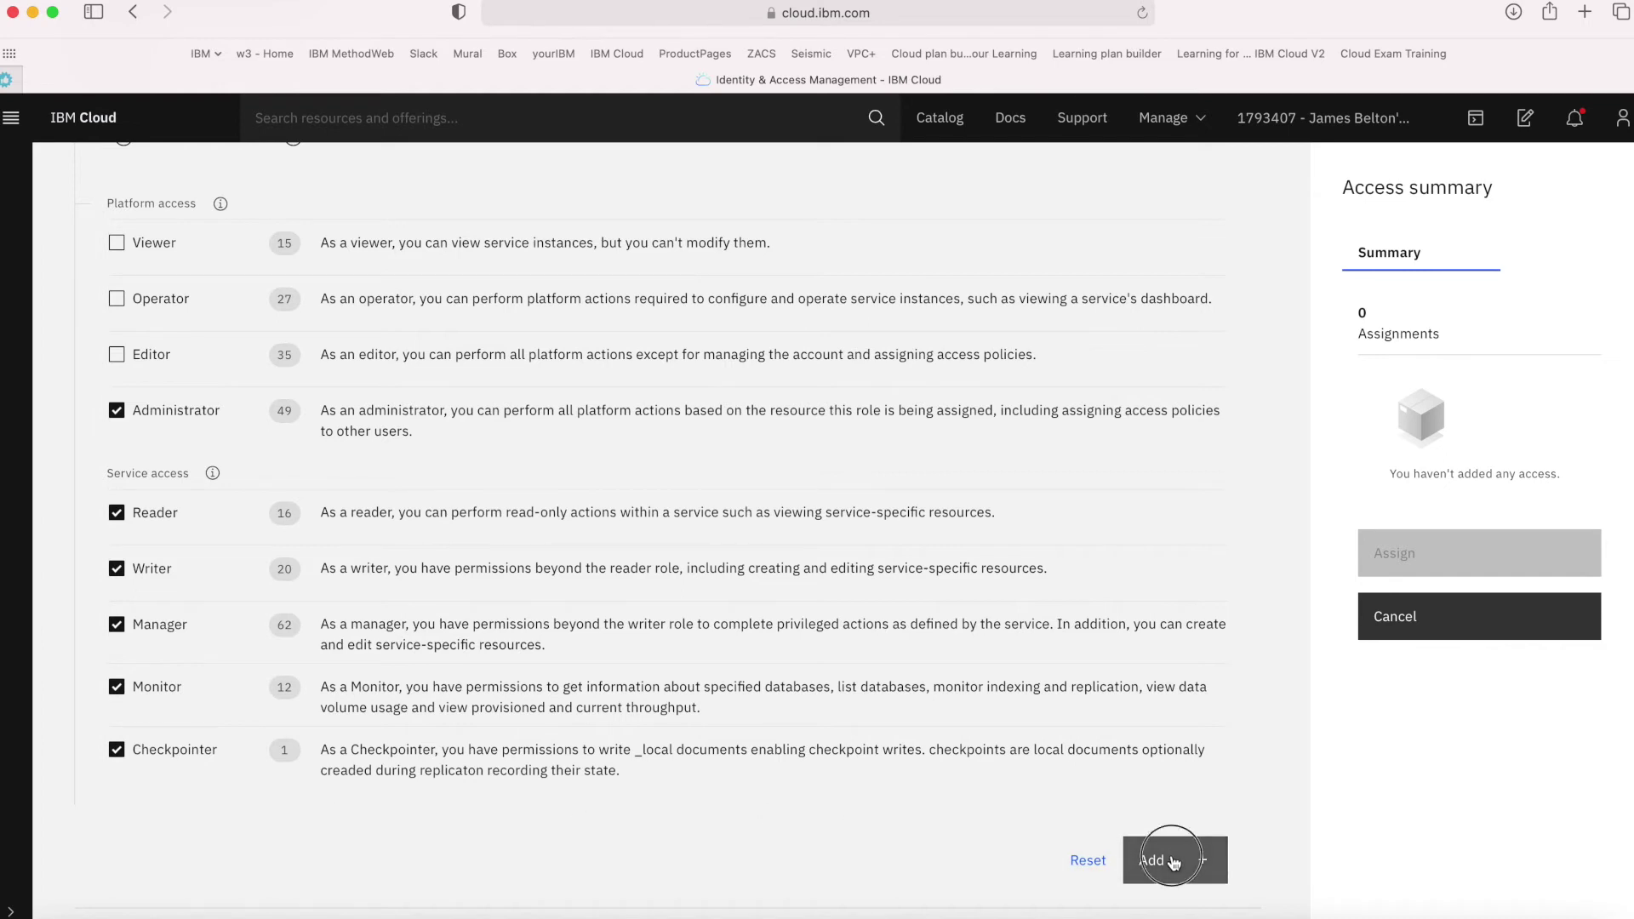
Add a Db2 service assignment with Administrator and Manager roles to the access summary
{"action": "left_click", "coordinate": [319, 510]}
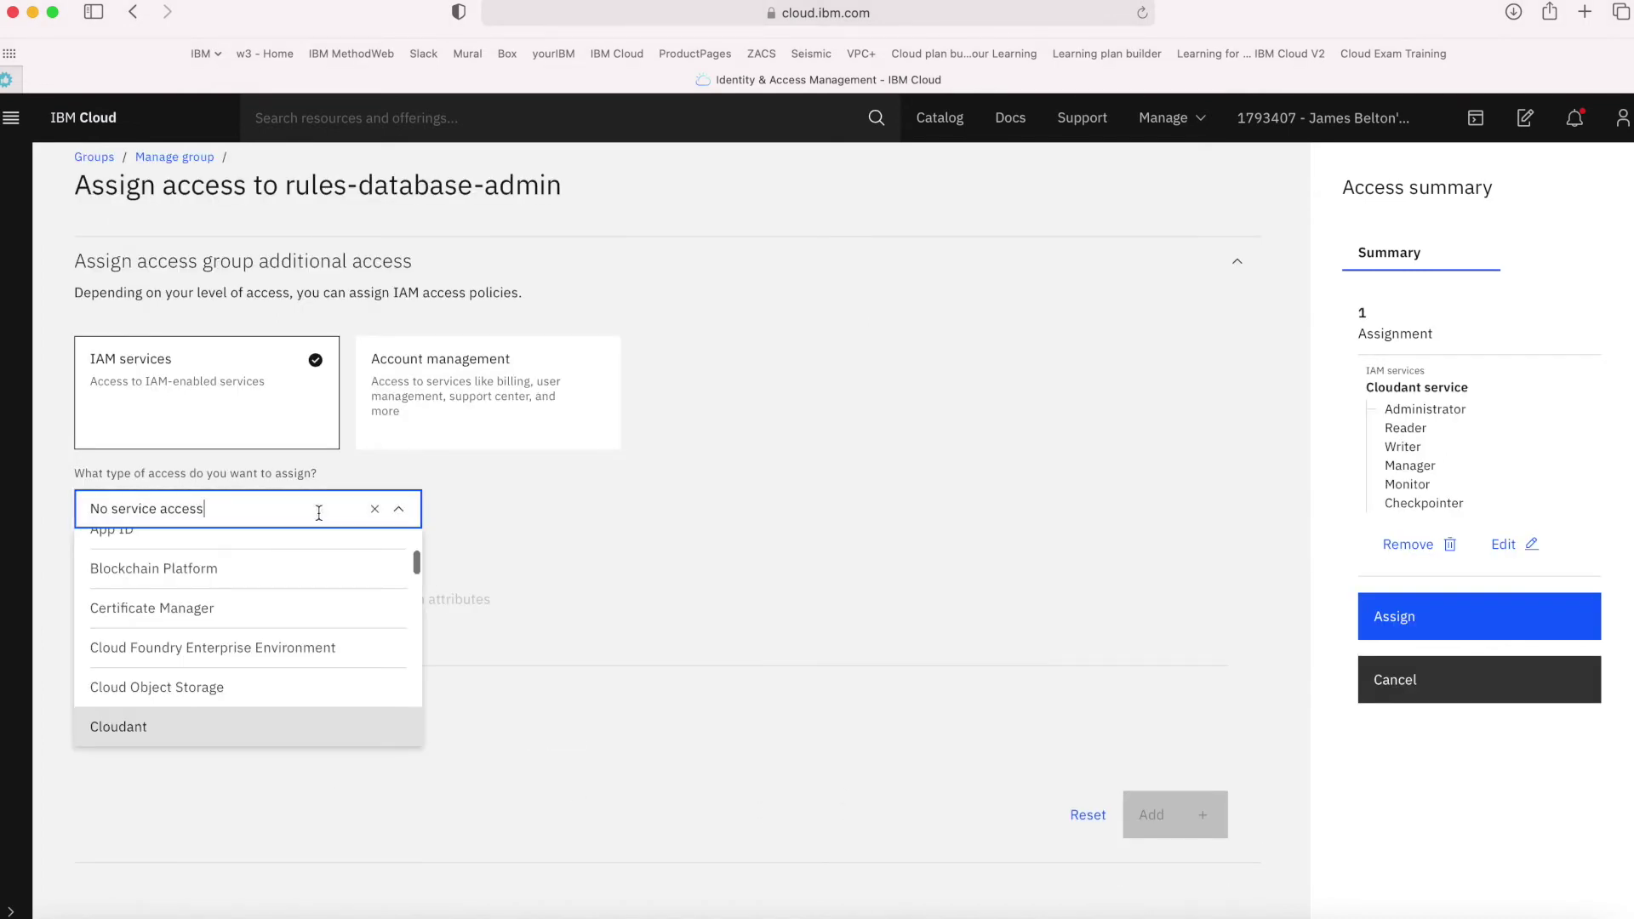
{"action": "key", "text": "super+a"}
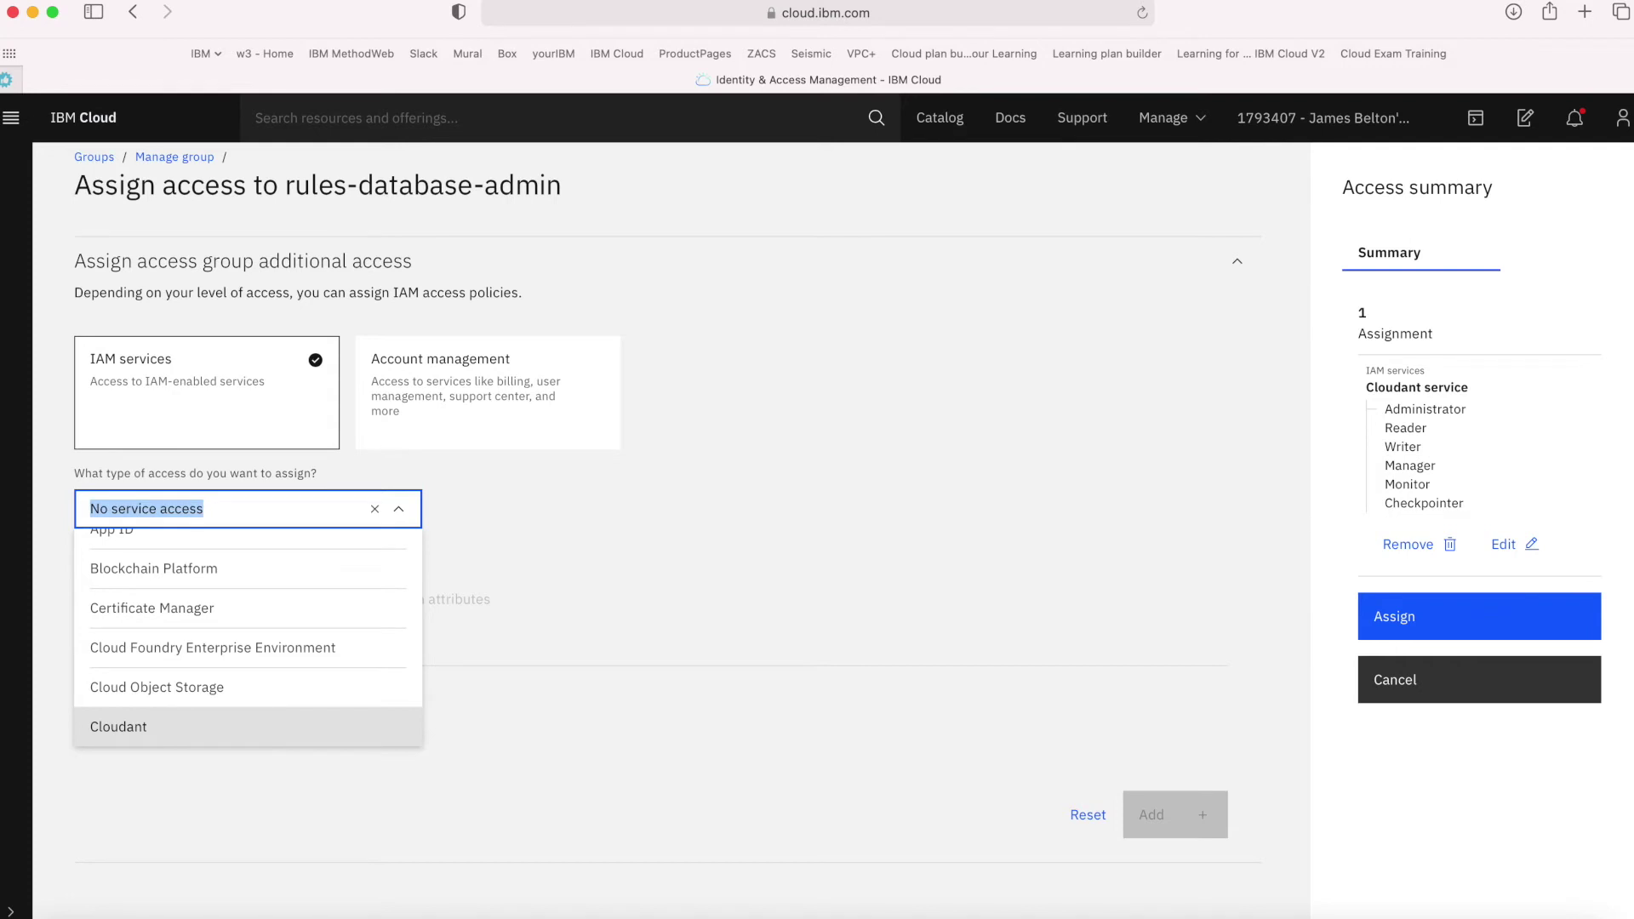
{"action": "type", "text": "db"}
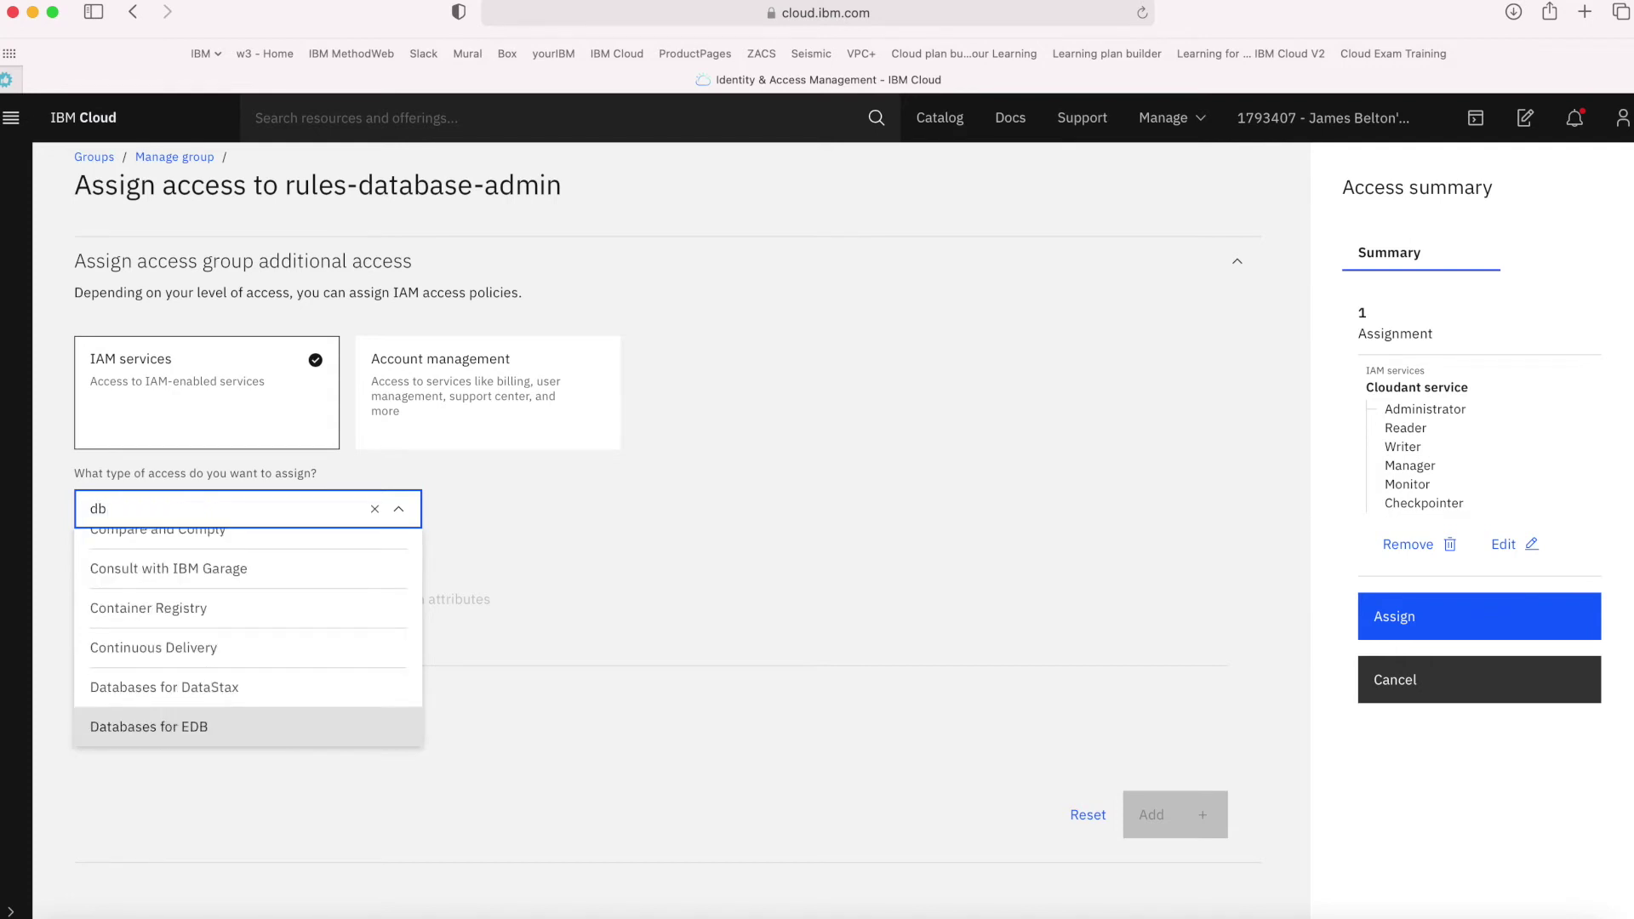
{"action": "scroll", "coordinate": [321, 649], "scroll_direction": "down", "scroll_amount": 3}
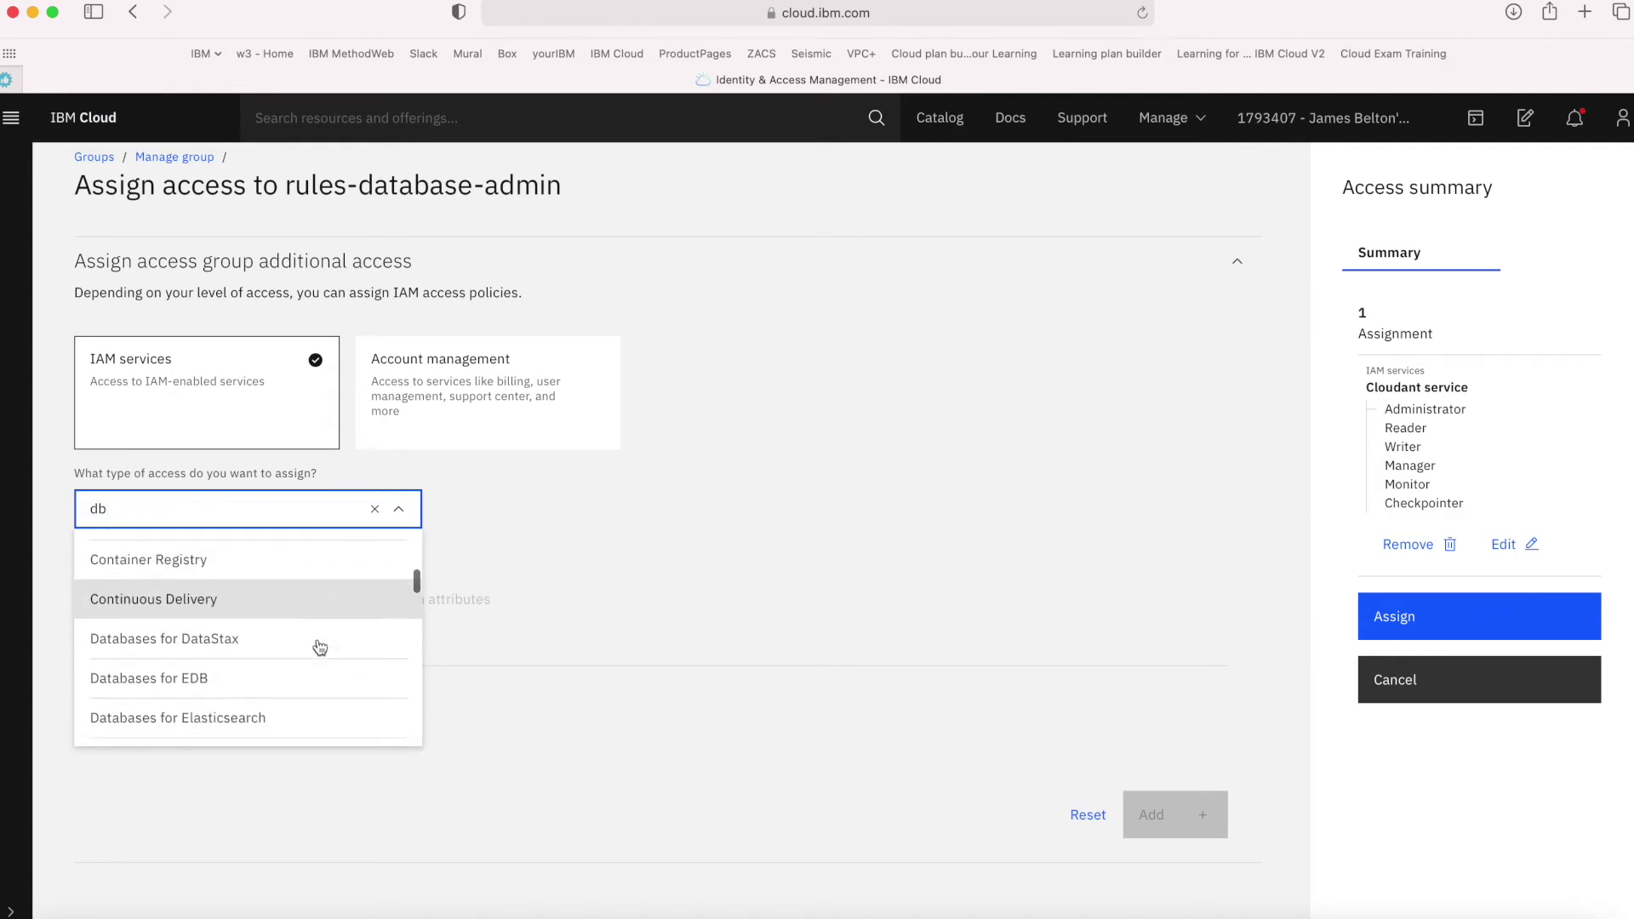
{"action": "scroll", "coordinate": [320, 648], "scroll_direction": "down", "scroll_amount": 5}
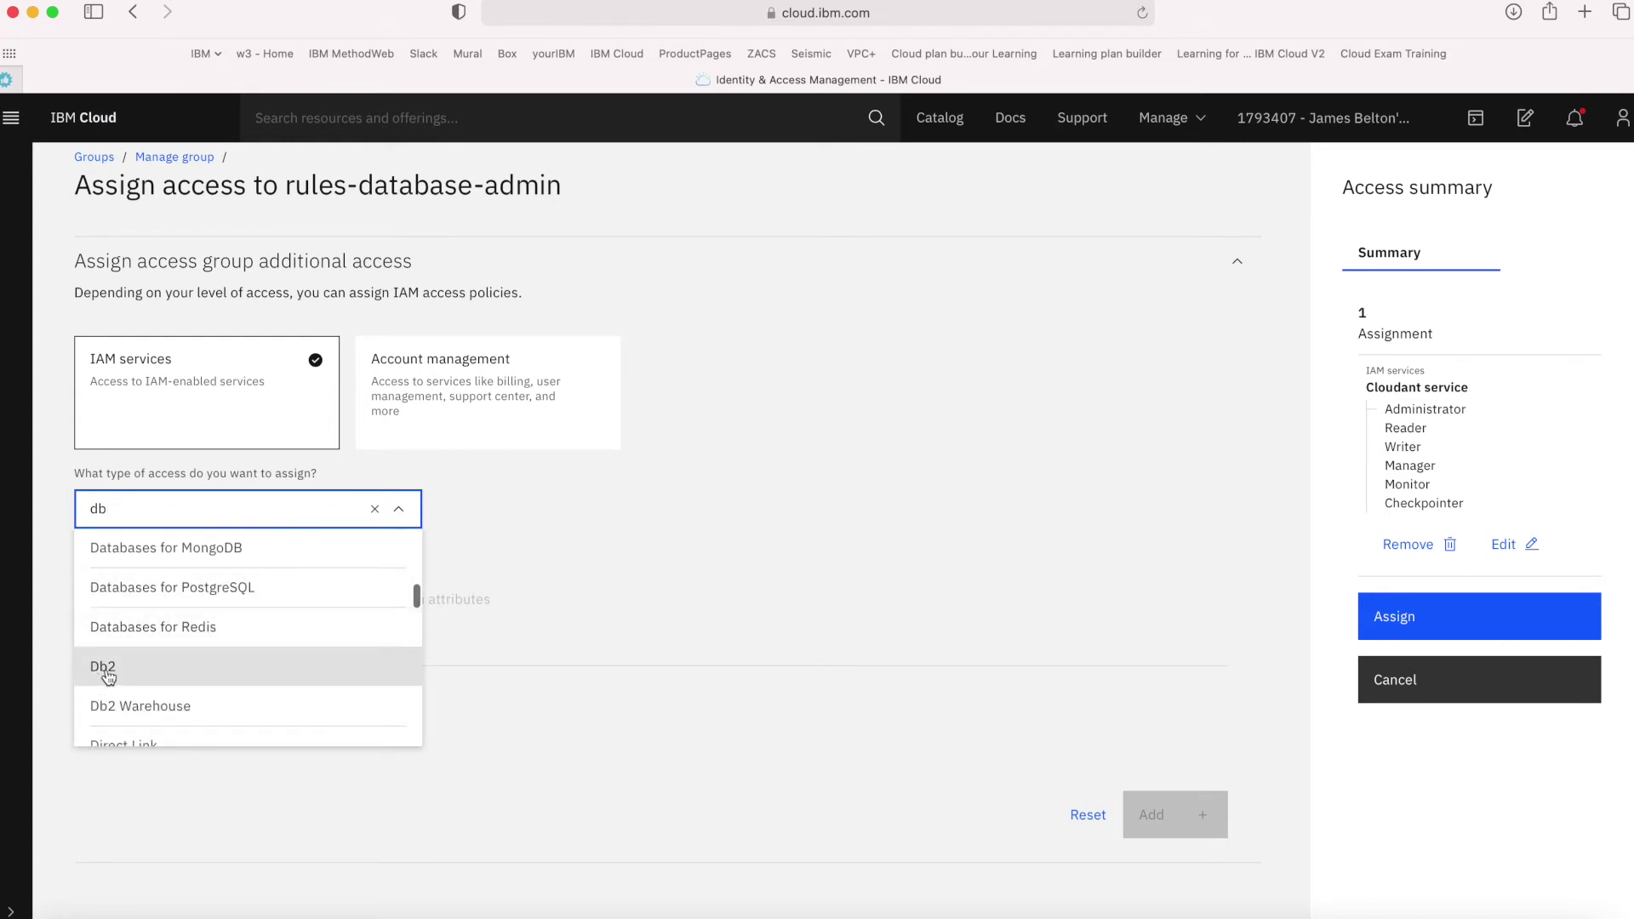
{"action": "scroll", "coordinate": [124, 617], "scroll_direction": "up", "scroll_amount": 2}
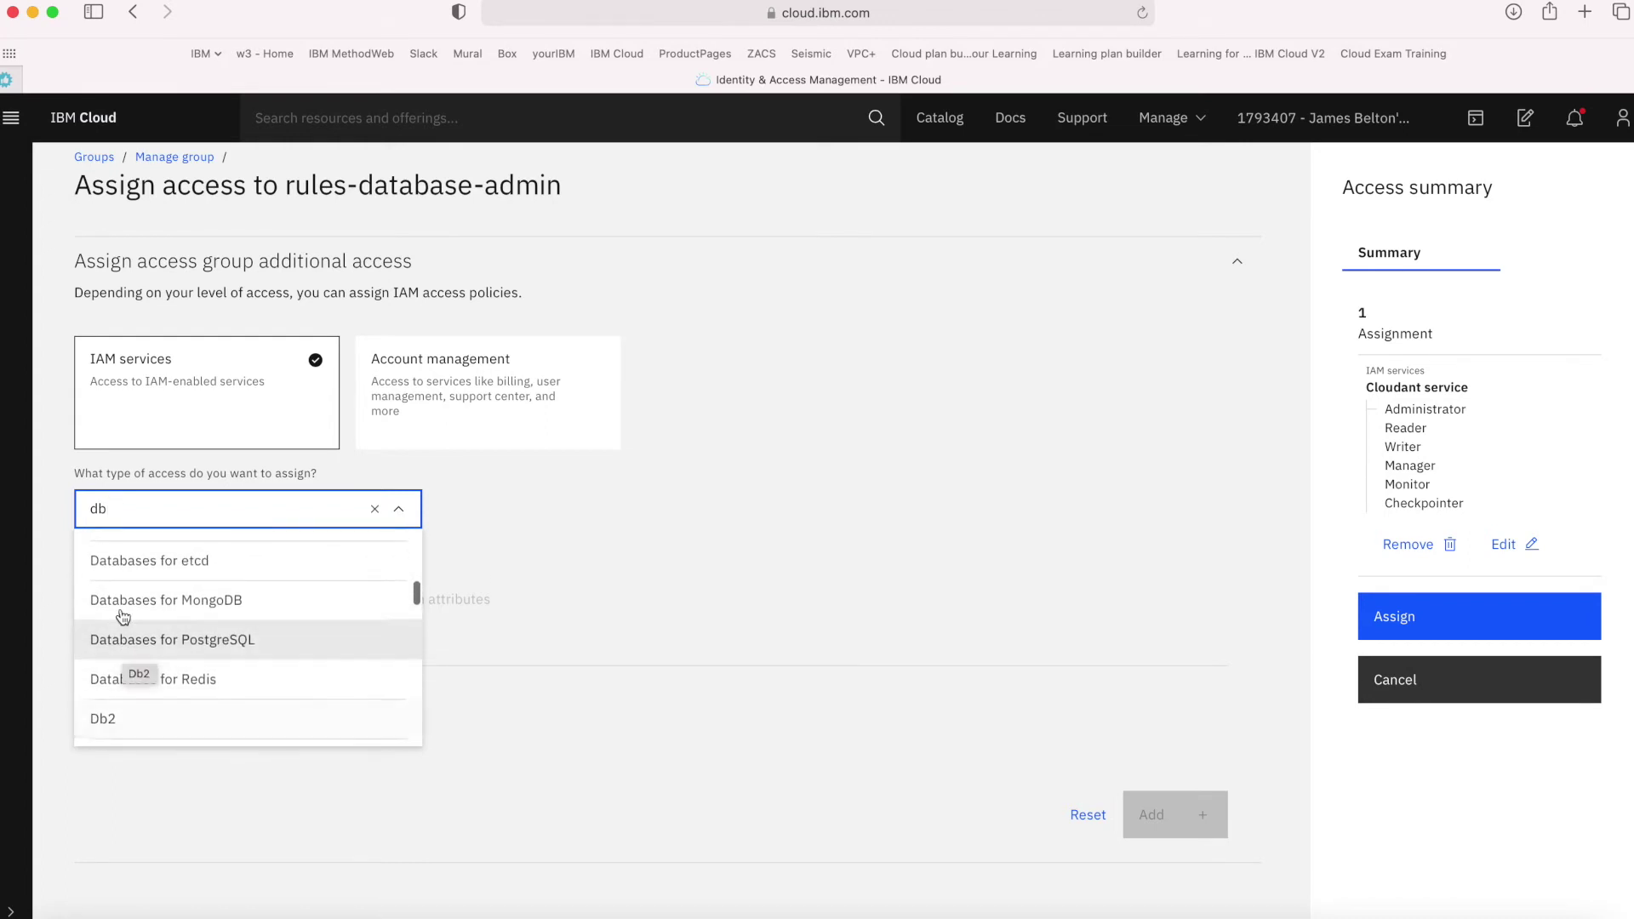
{"action": "left_click", "coordinate": [111, 721]}
{"action": "scroll", "coordinate": [653, 751], "scroll_direction": "down", "scroll_amount": 3}
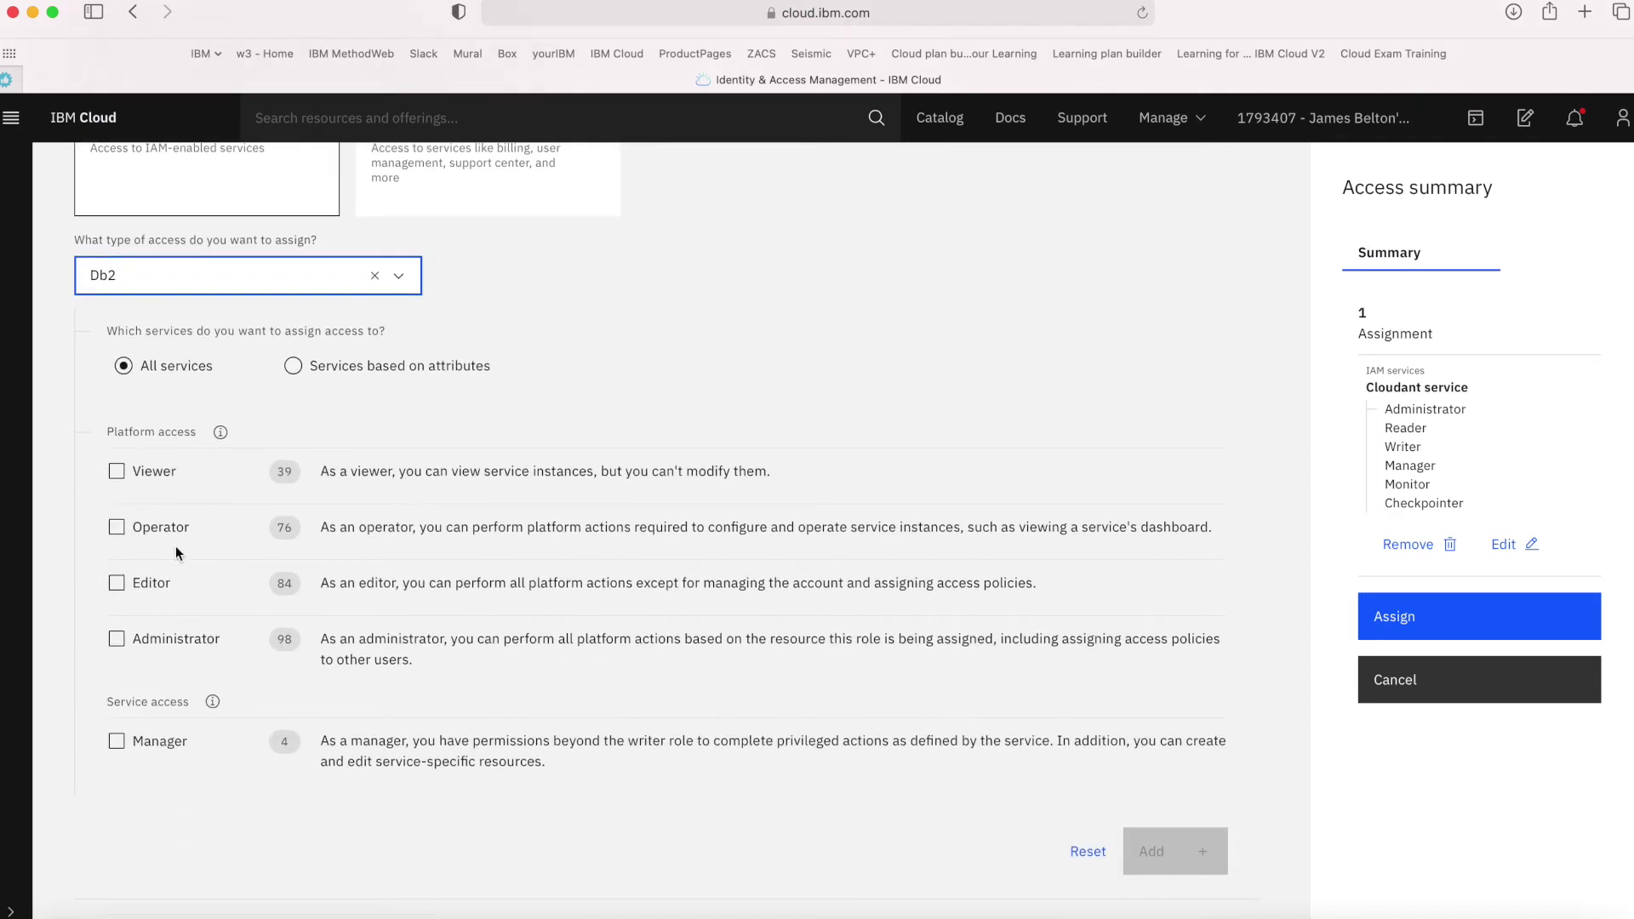
{"action": "left_click", "coordinate": [119, 635]}
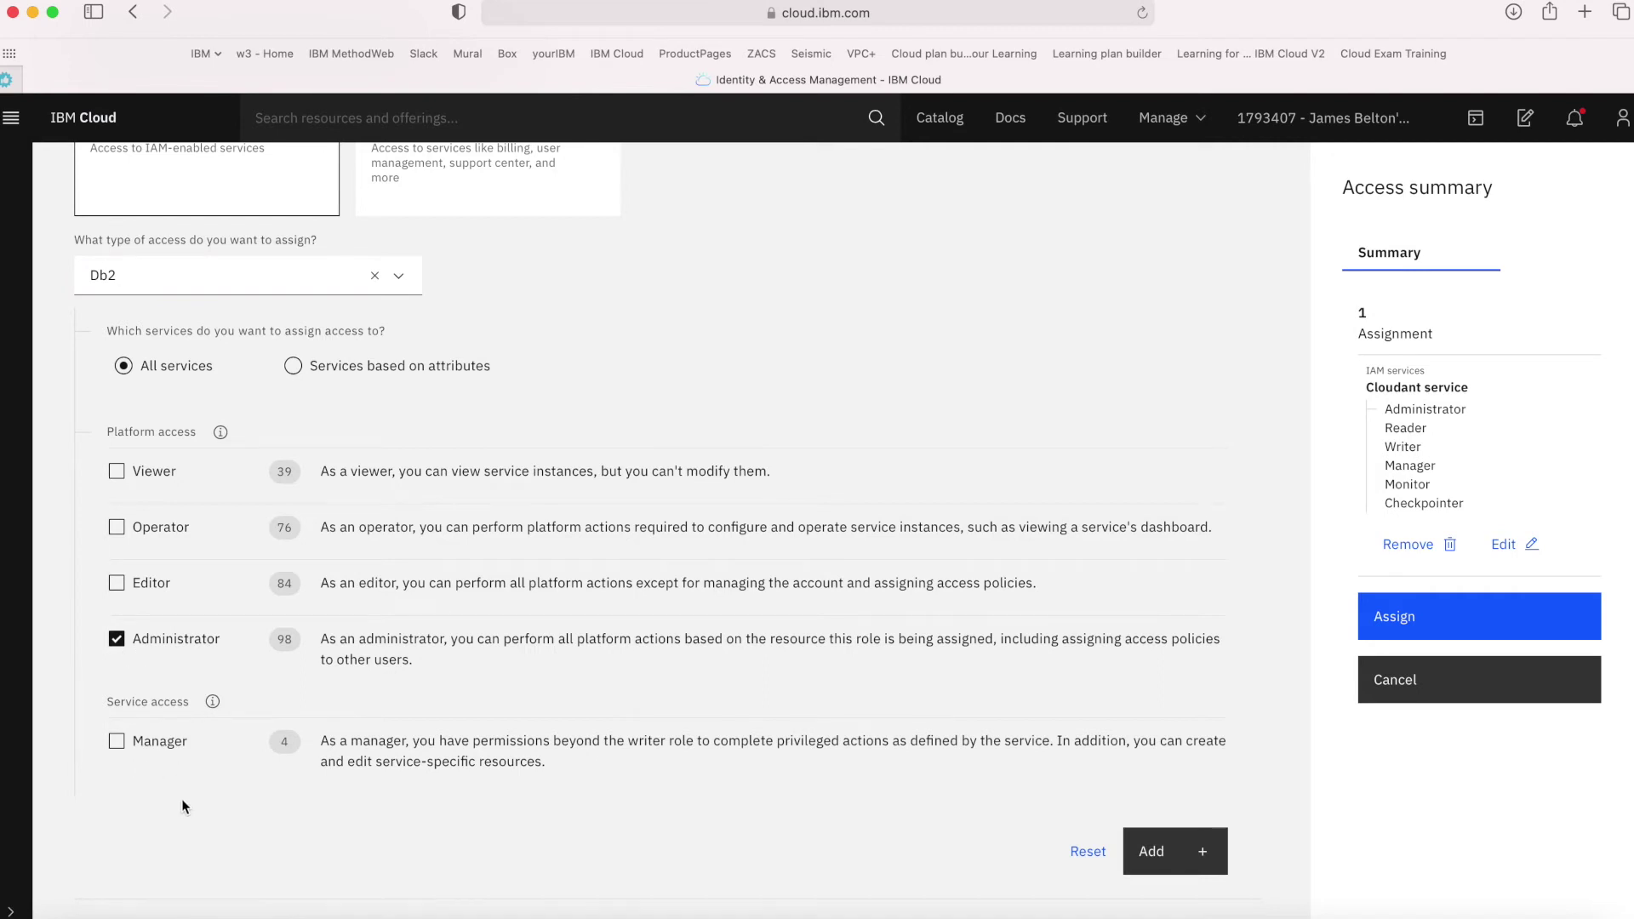
{"action": "left_click", "coordinate": [150, 749]}
{"action": "left_click", "coordinate": [1171, 850]}
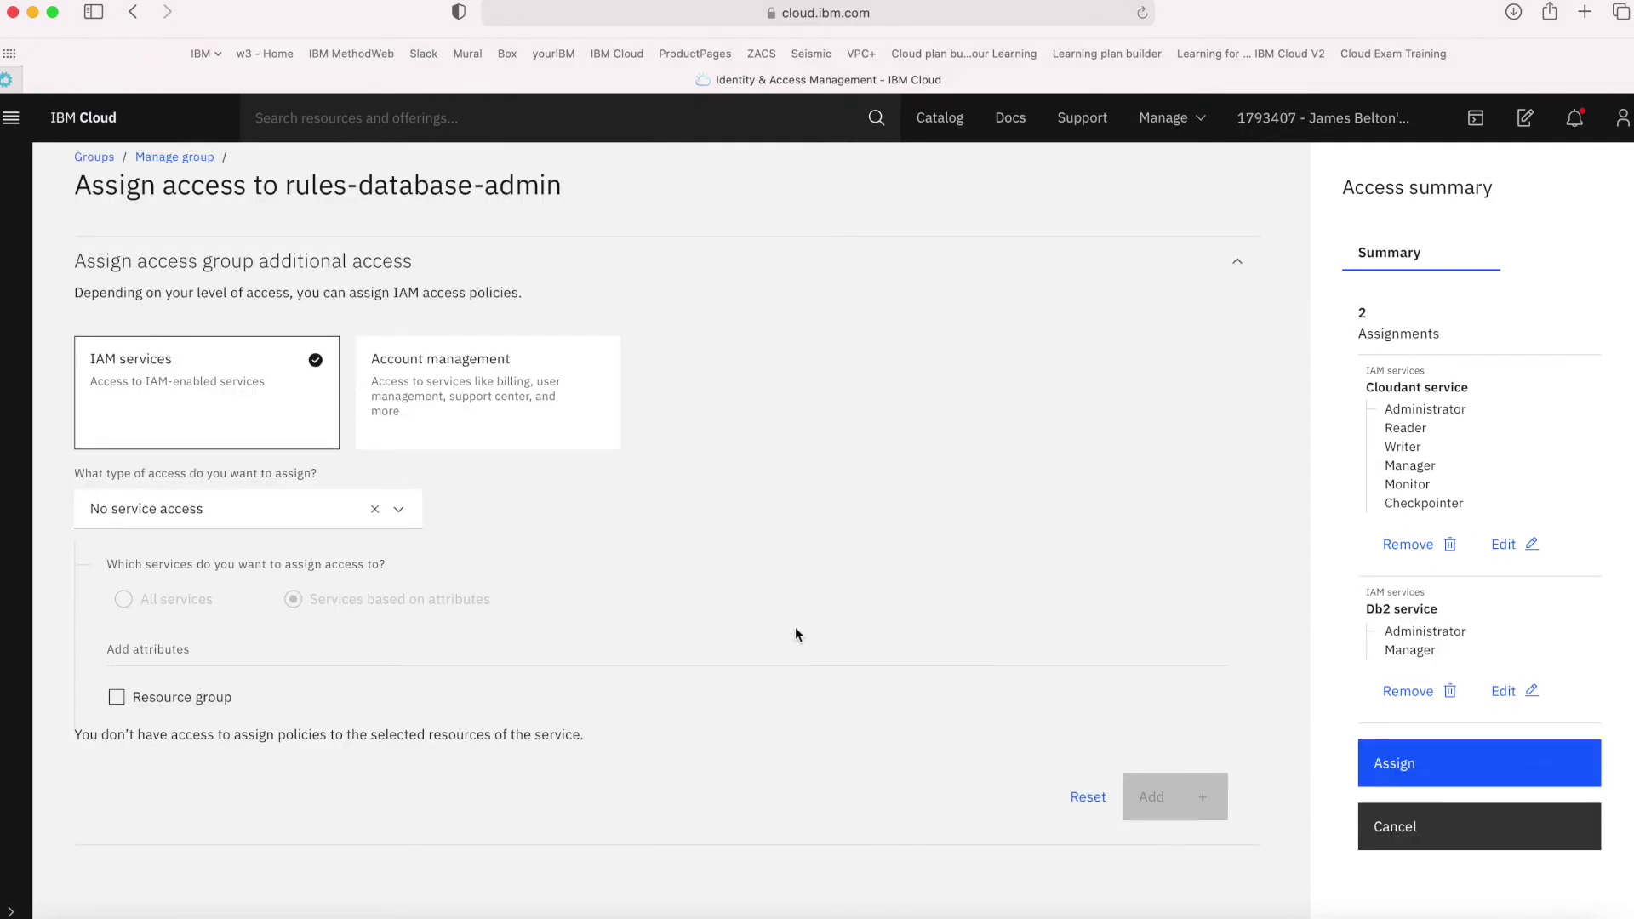
{"action": "left_click", "coordinate": [405, 511]}
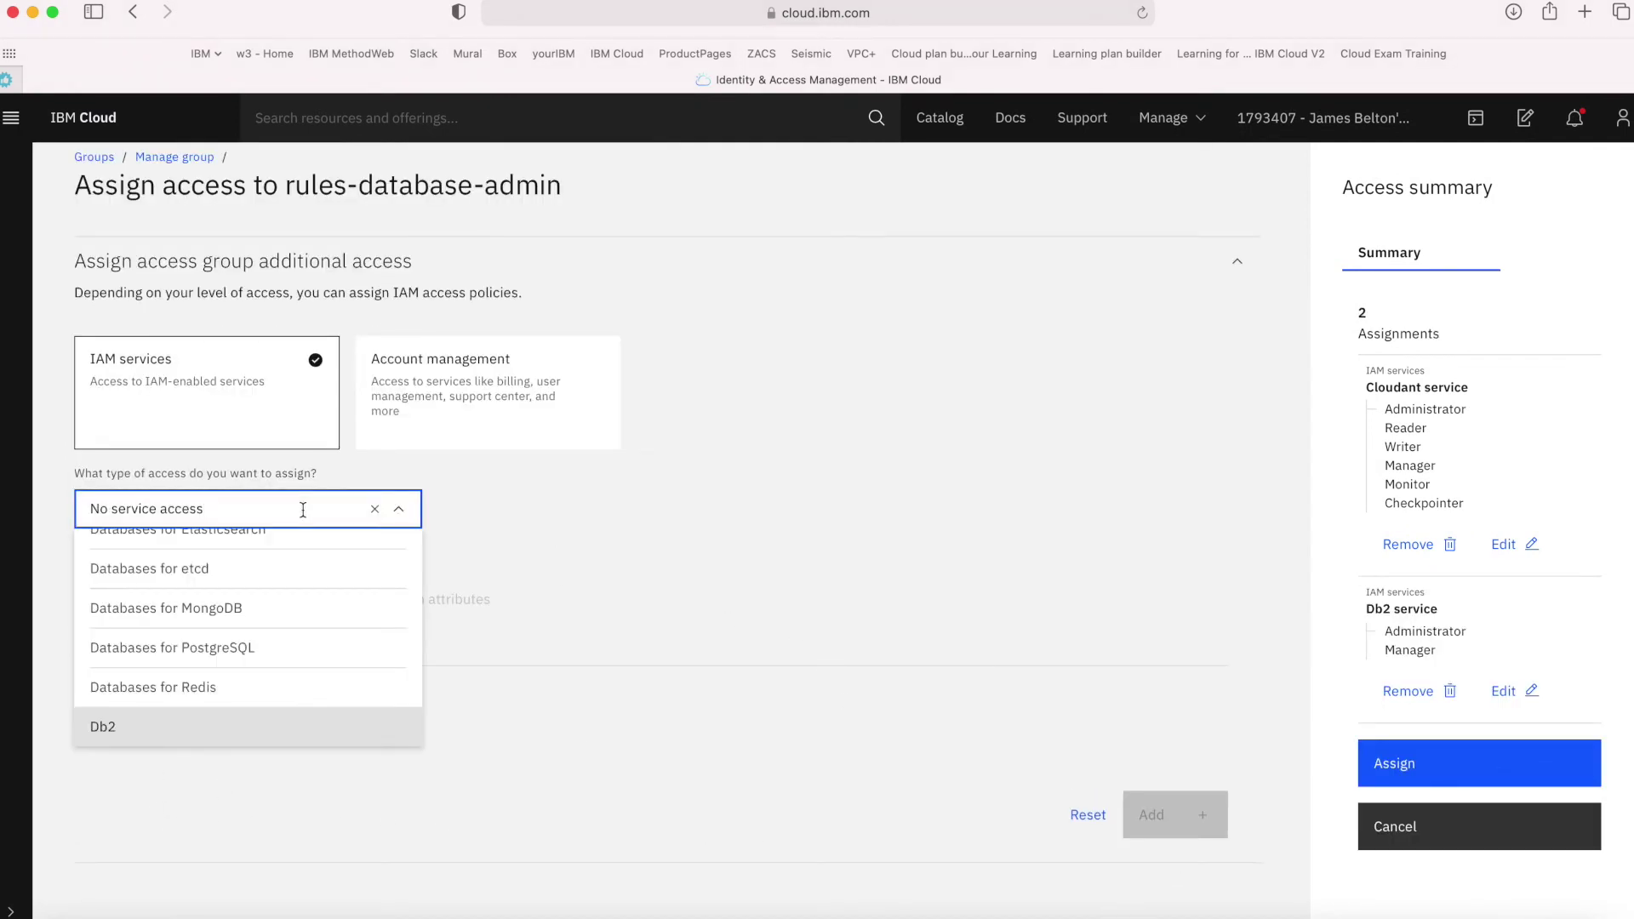
Add an Administrator role on Databases for PostgreSQL and assign all three policies to rules-database-admin
{"action": "key", "text": "super+a"}
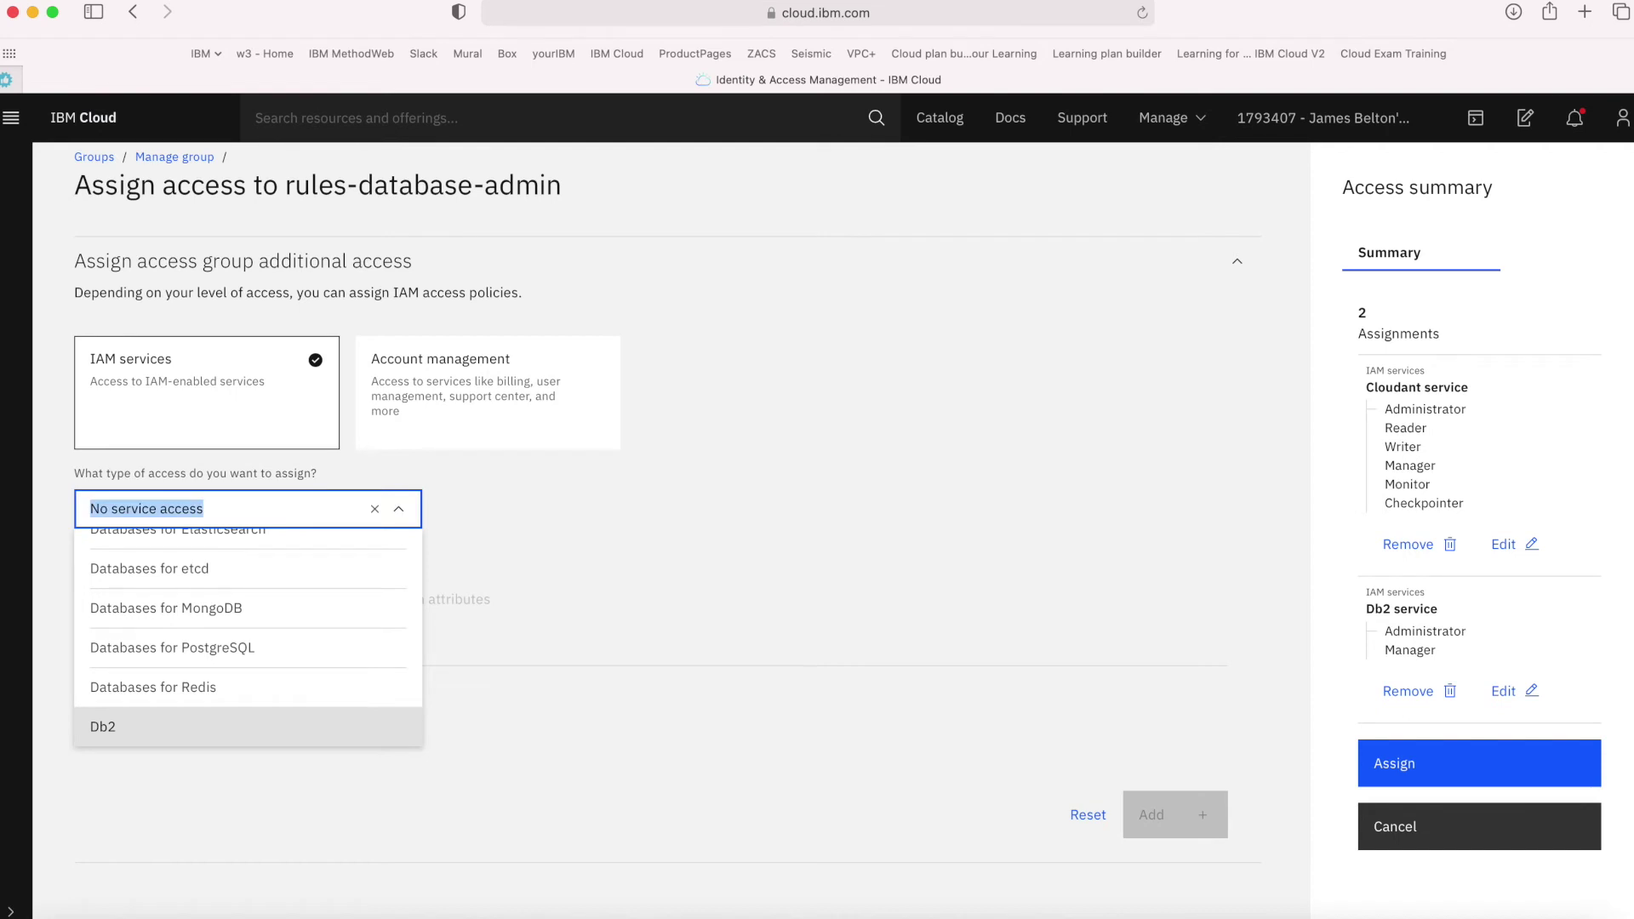
{"action": "type", "text": "post"}
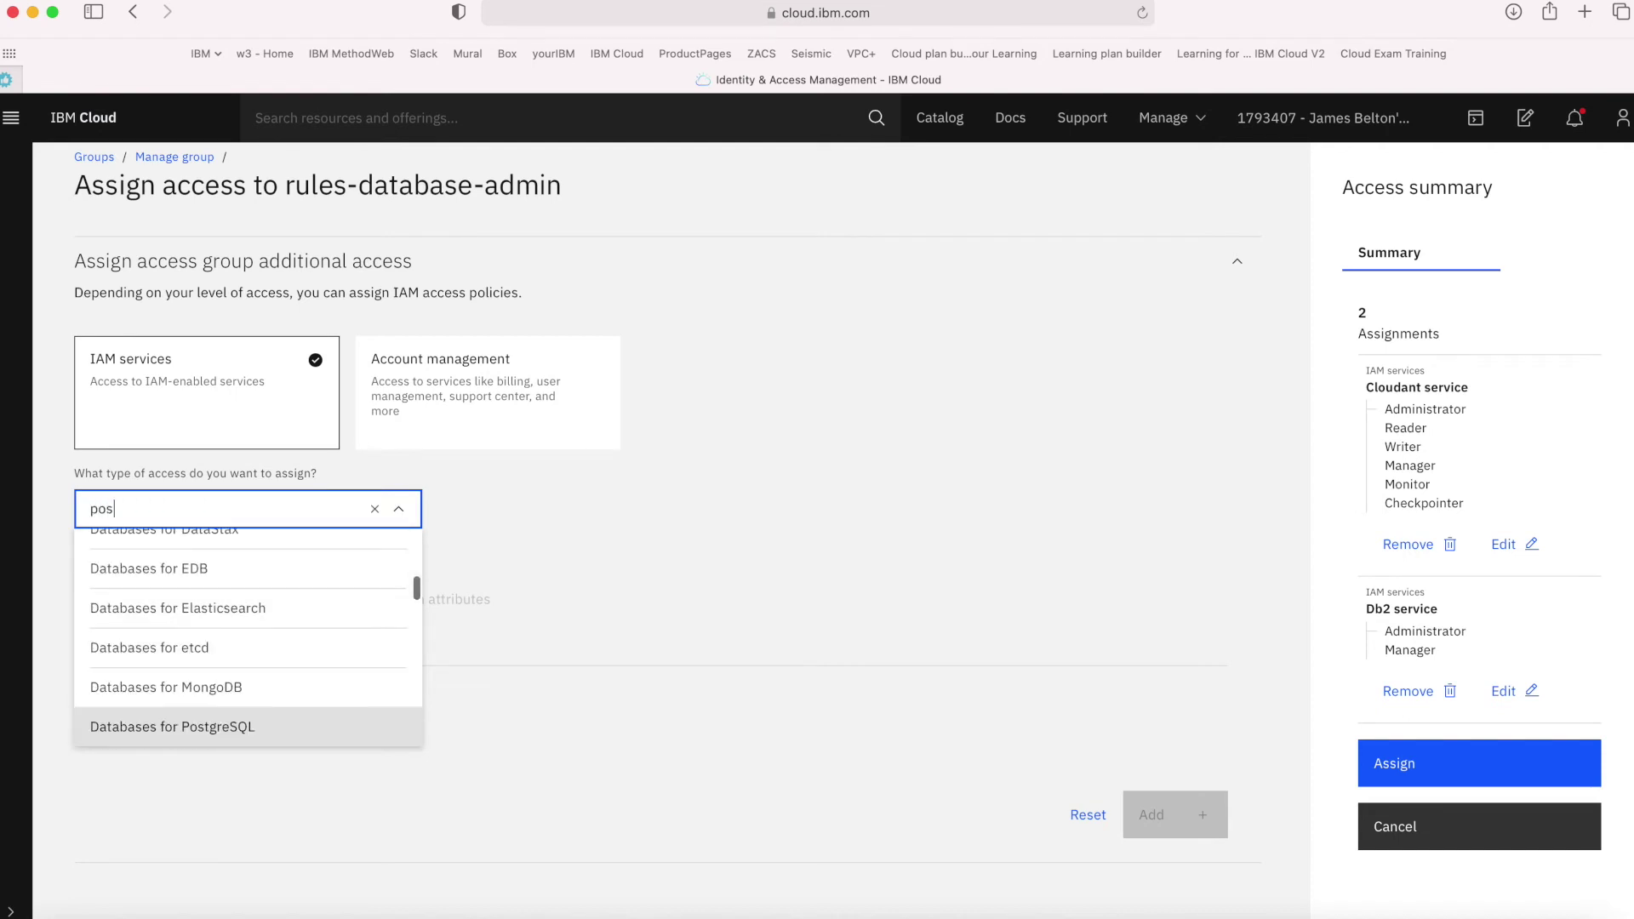
{"action": "left_click", "coordinate": [218, 727]}
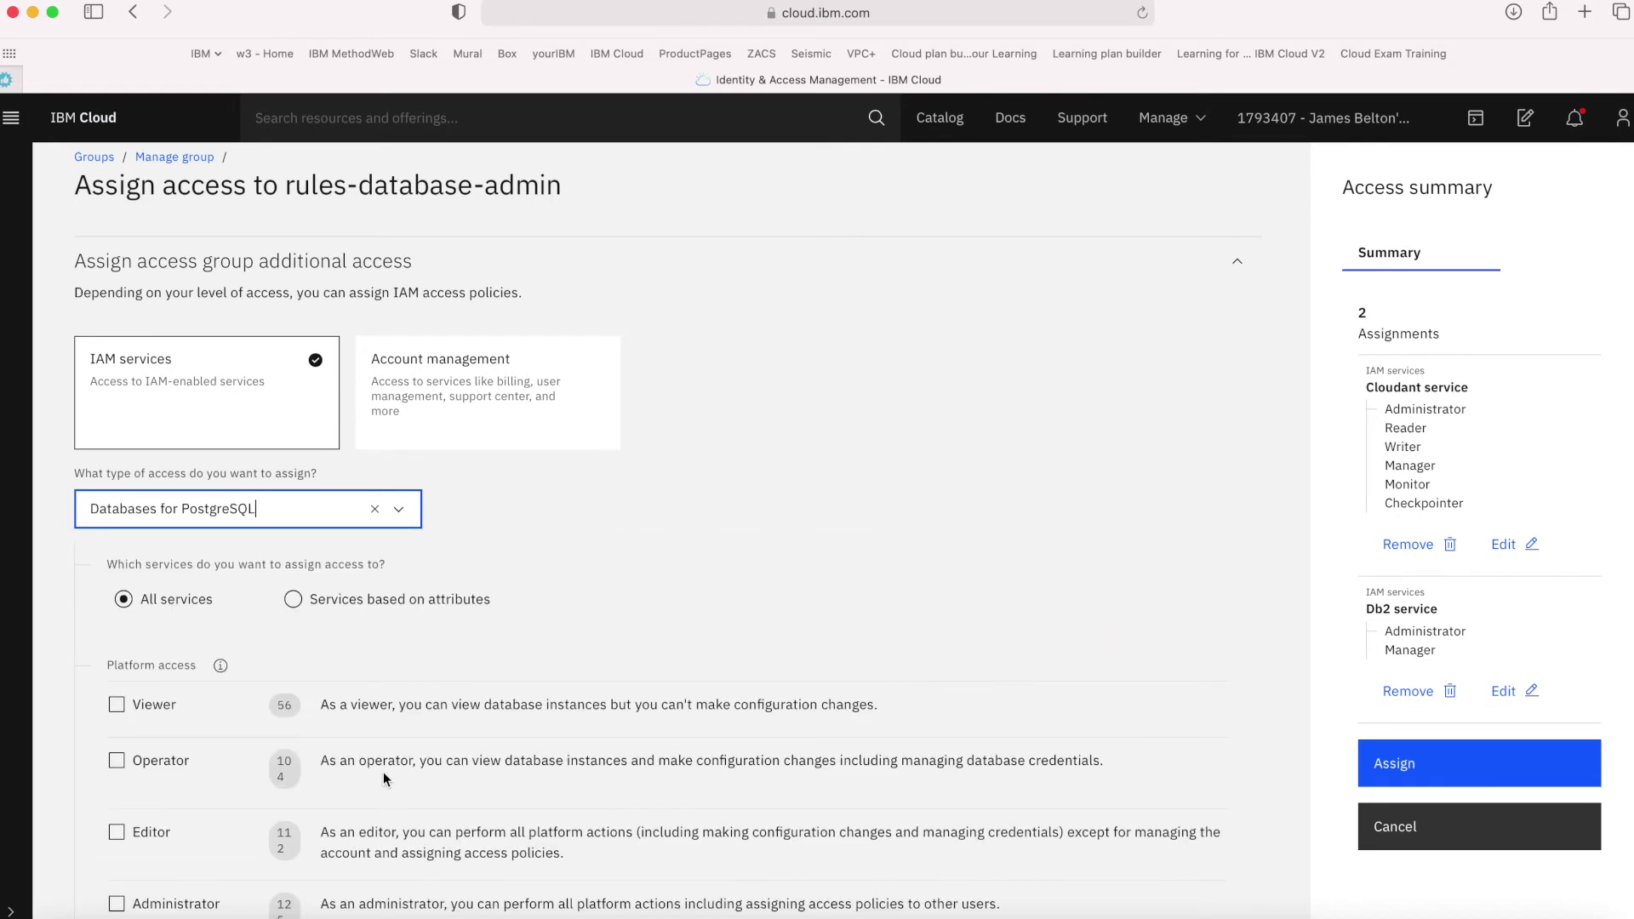
{"action": "scroll", "coordinate": [383, 775], "scroll_direction": "down", "scroll_amount": 2}
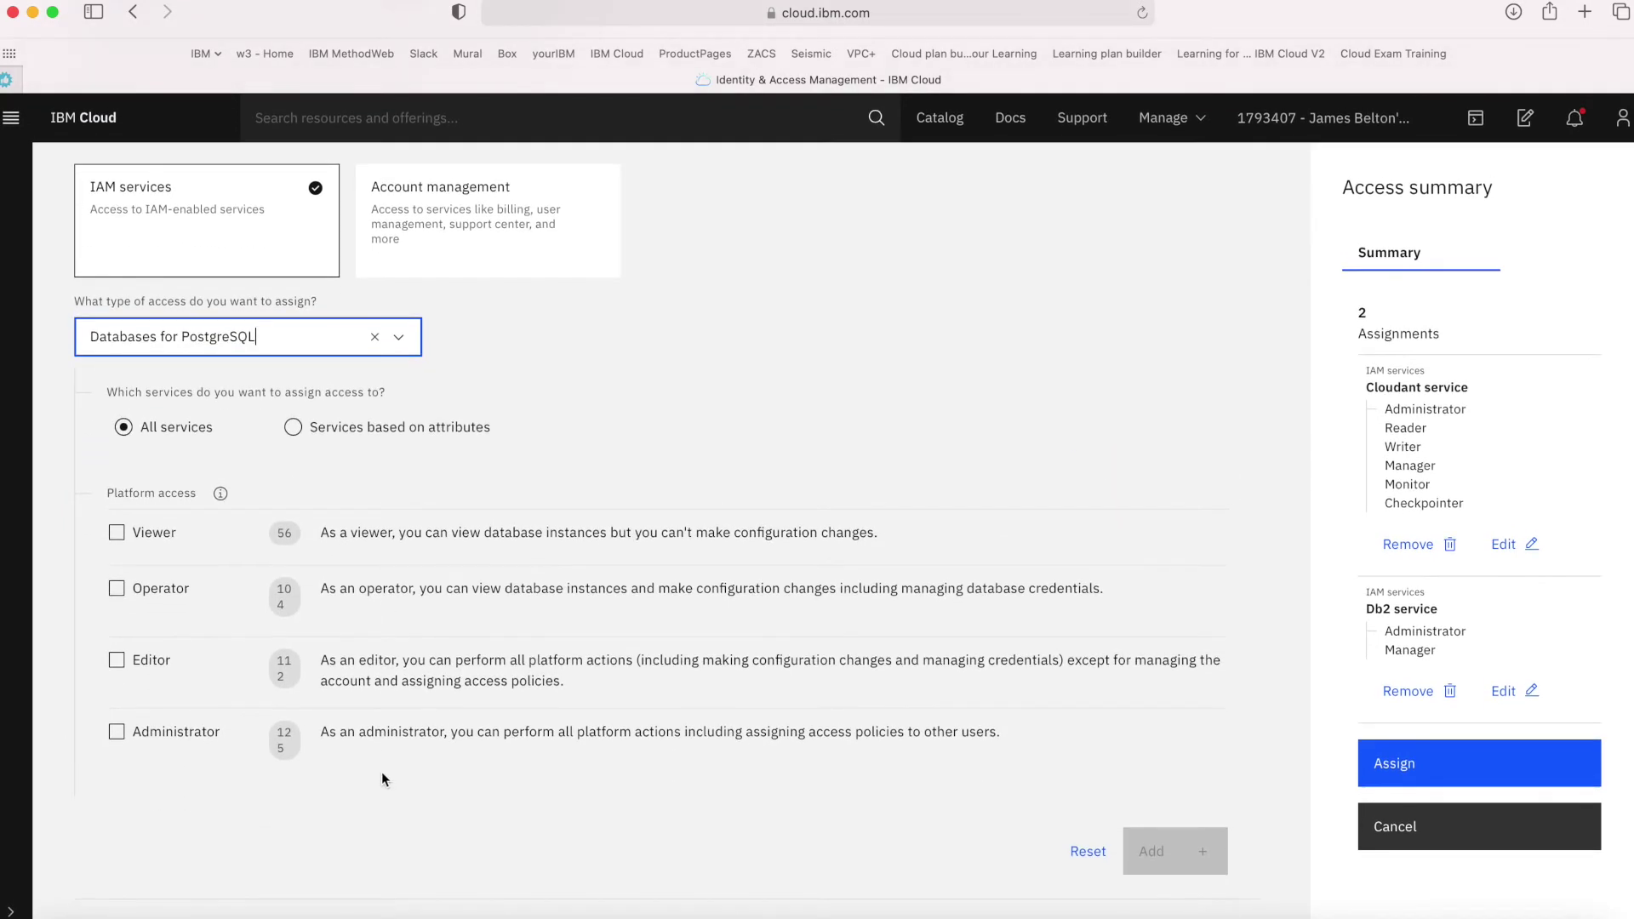
{"action": "left_click", "coordinate": [174, 739]}
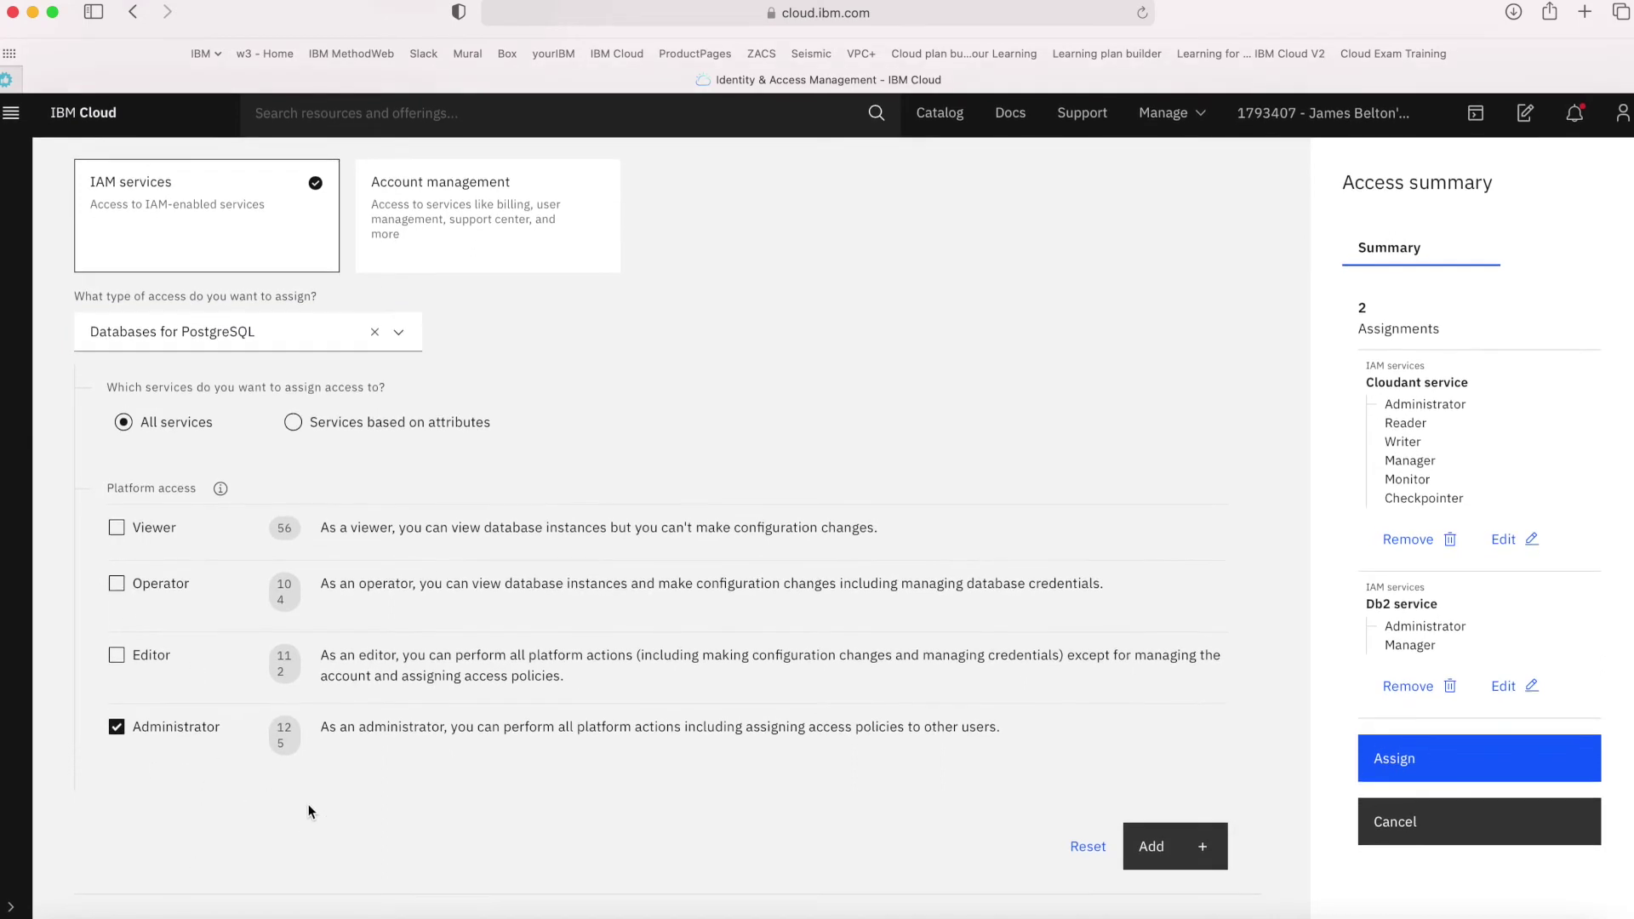
{"action": "left_click", "coordinate": [1156, 854]}
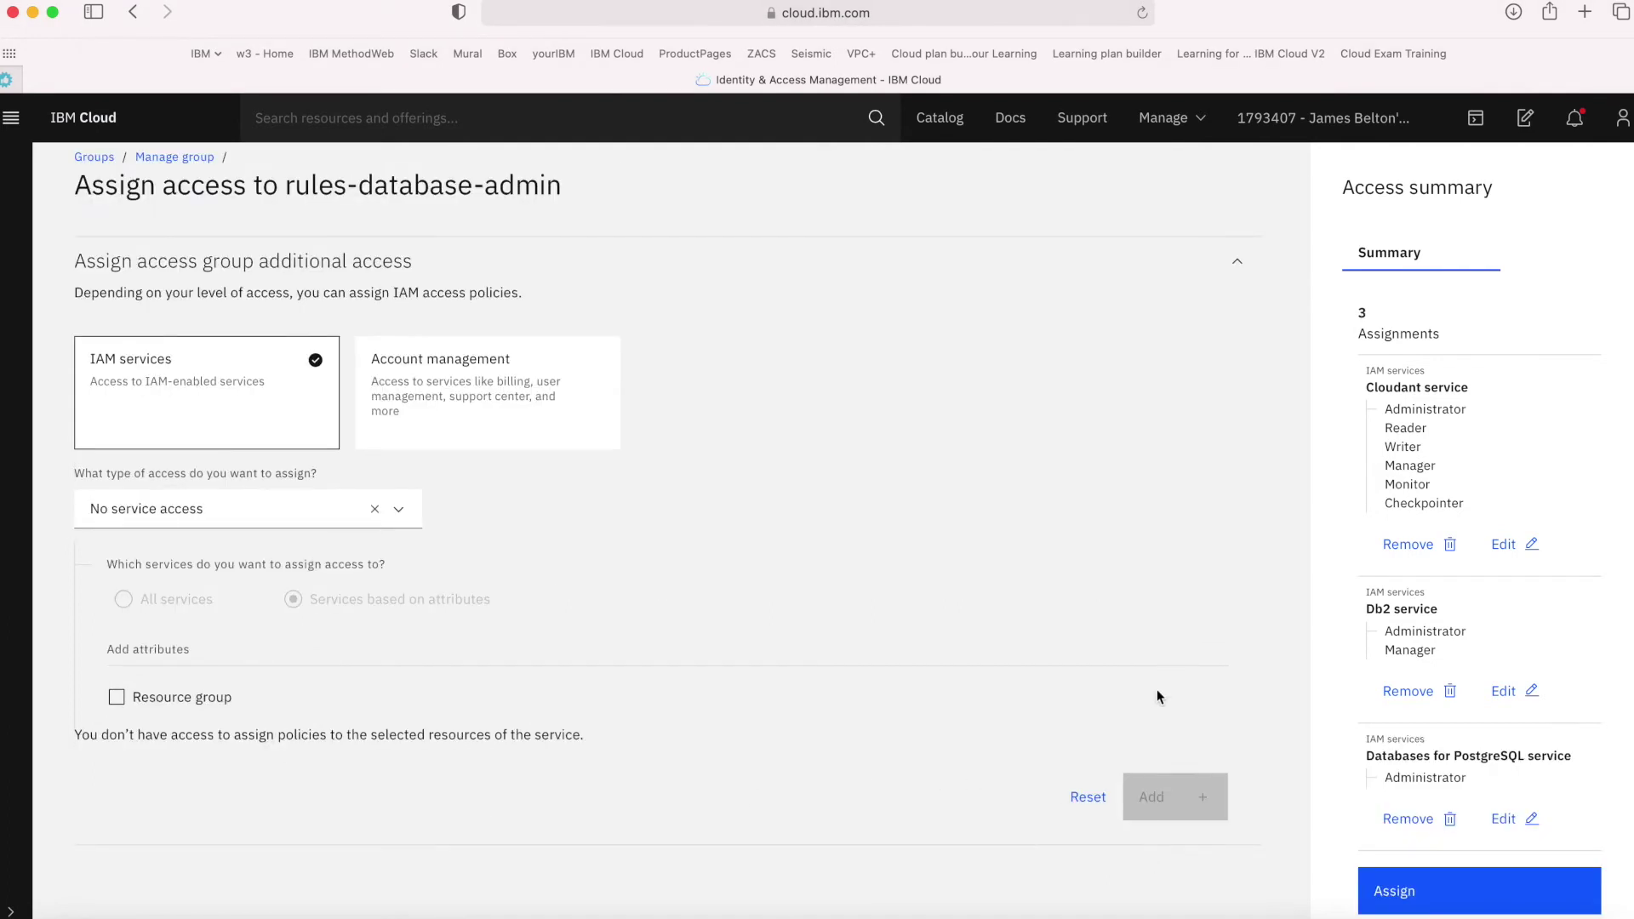
{"action": "scroll", "coordinate": [1477, 607], "scroll_direction": "down", "scroll_amount": 2}
{"action": "scroll", "coordinate": [1479, 587], "scroll_direction": "down", "scroll_amount": 1}
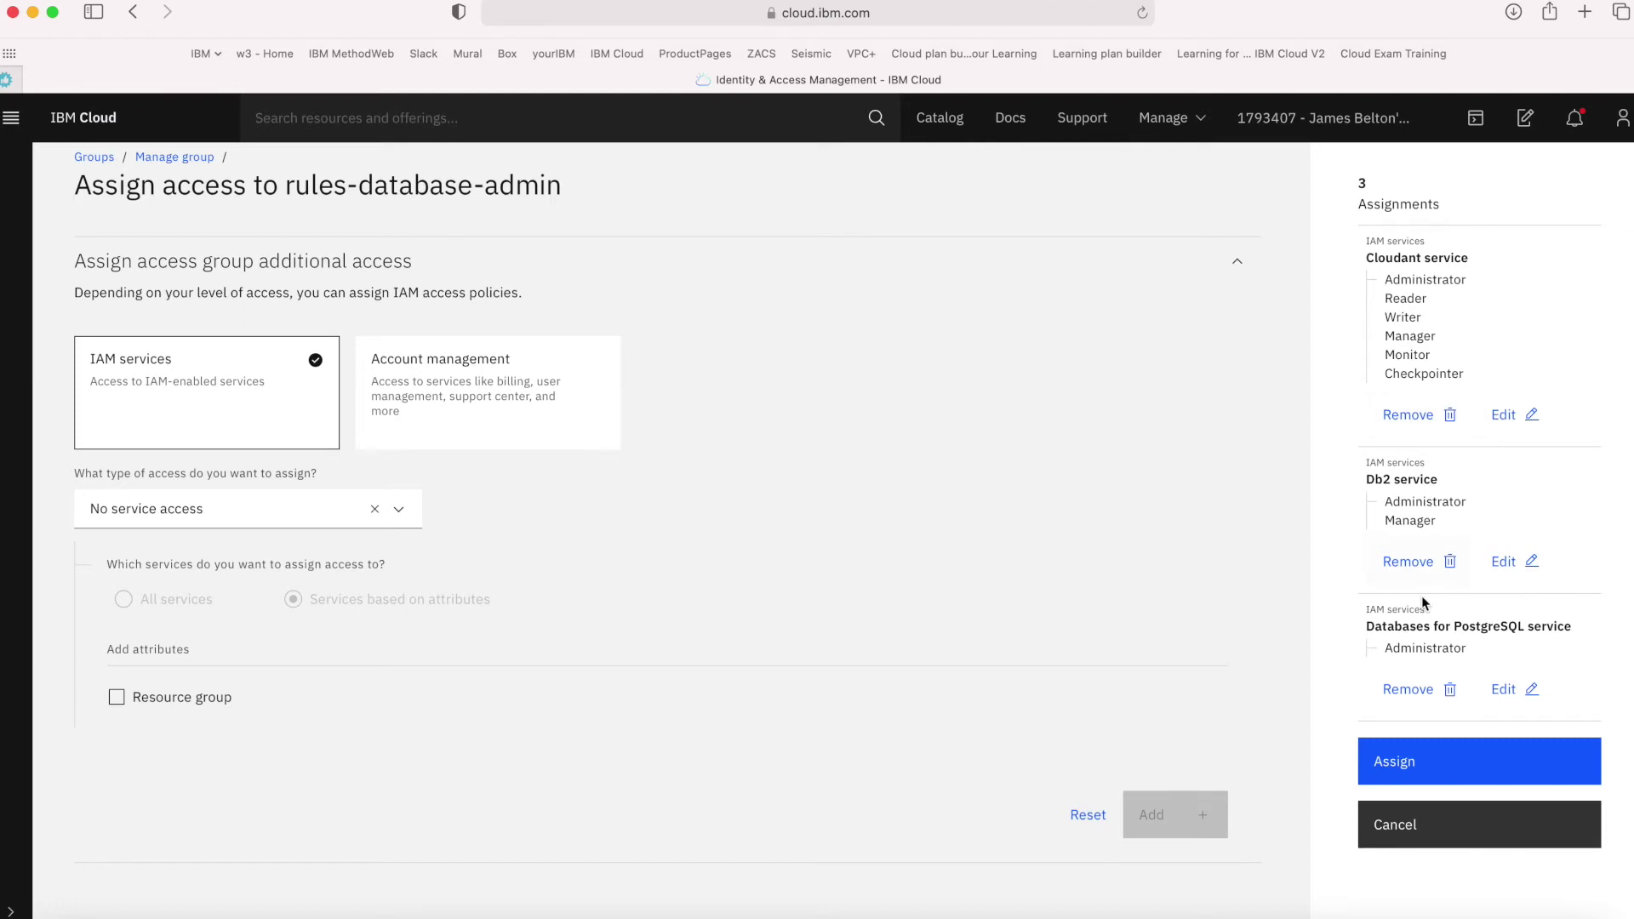
{"action": "left_click", "coordinate": [1419, 760]}
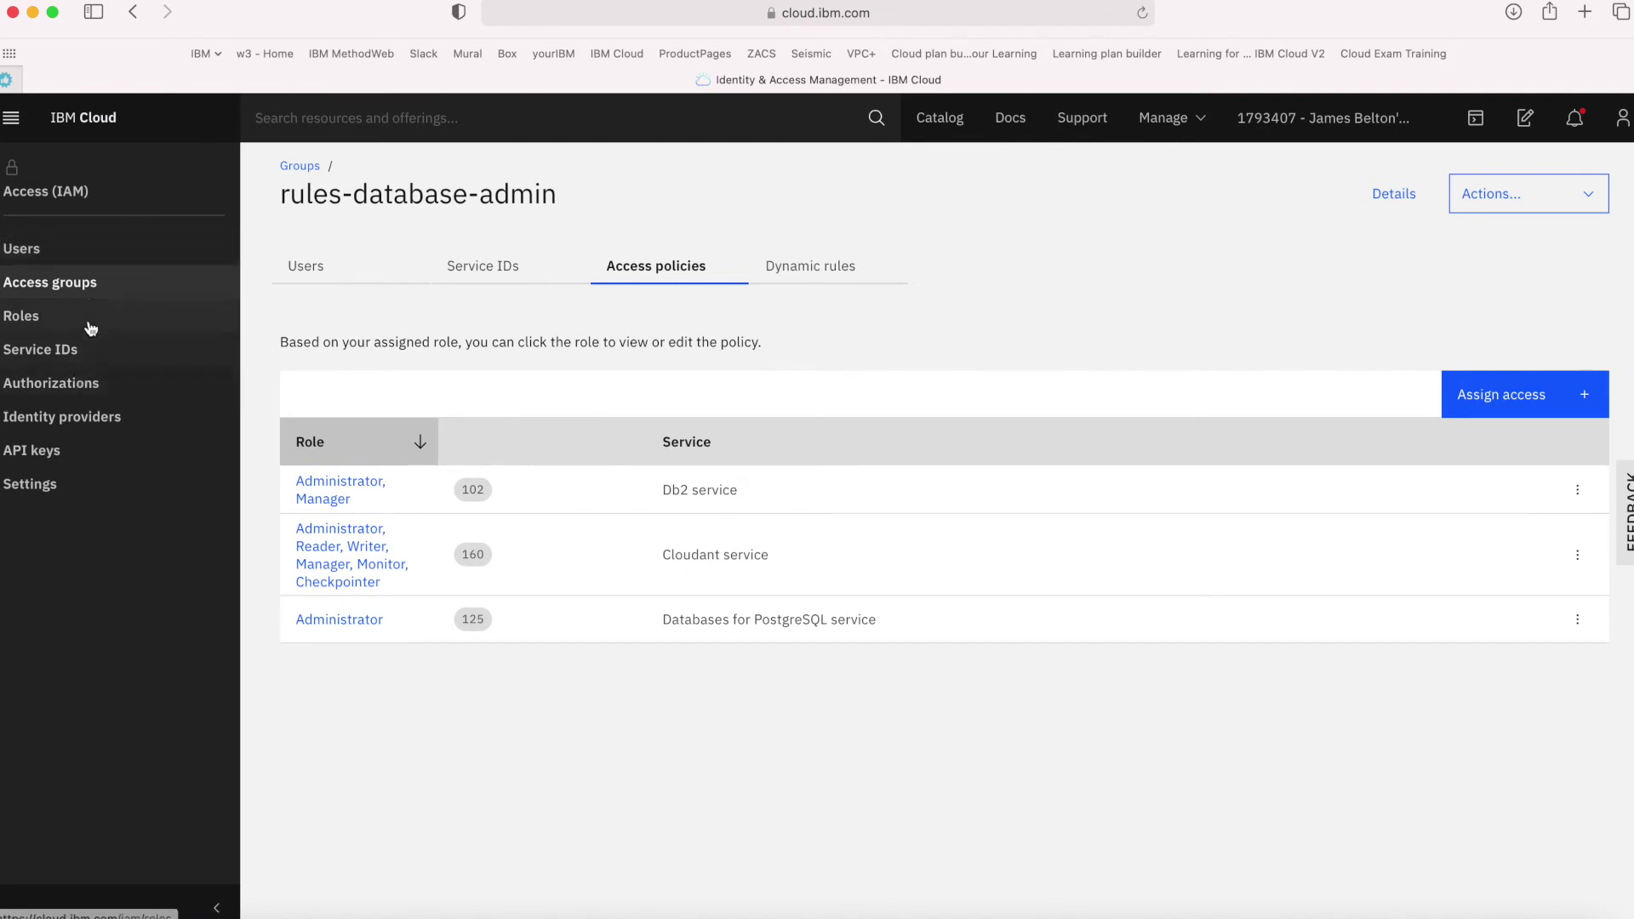
Go to the account's Users list and start an Invite users form
{"action": "left_click", "coordinate": [39, 267]}
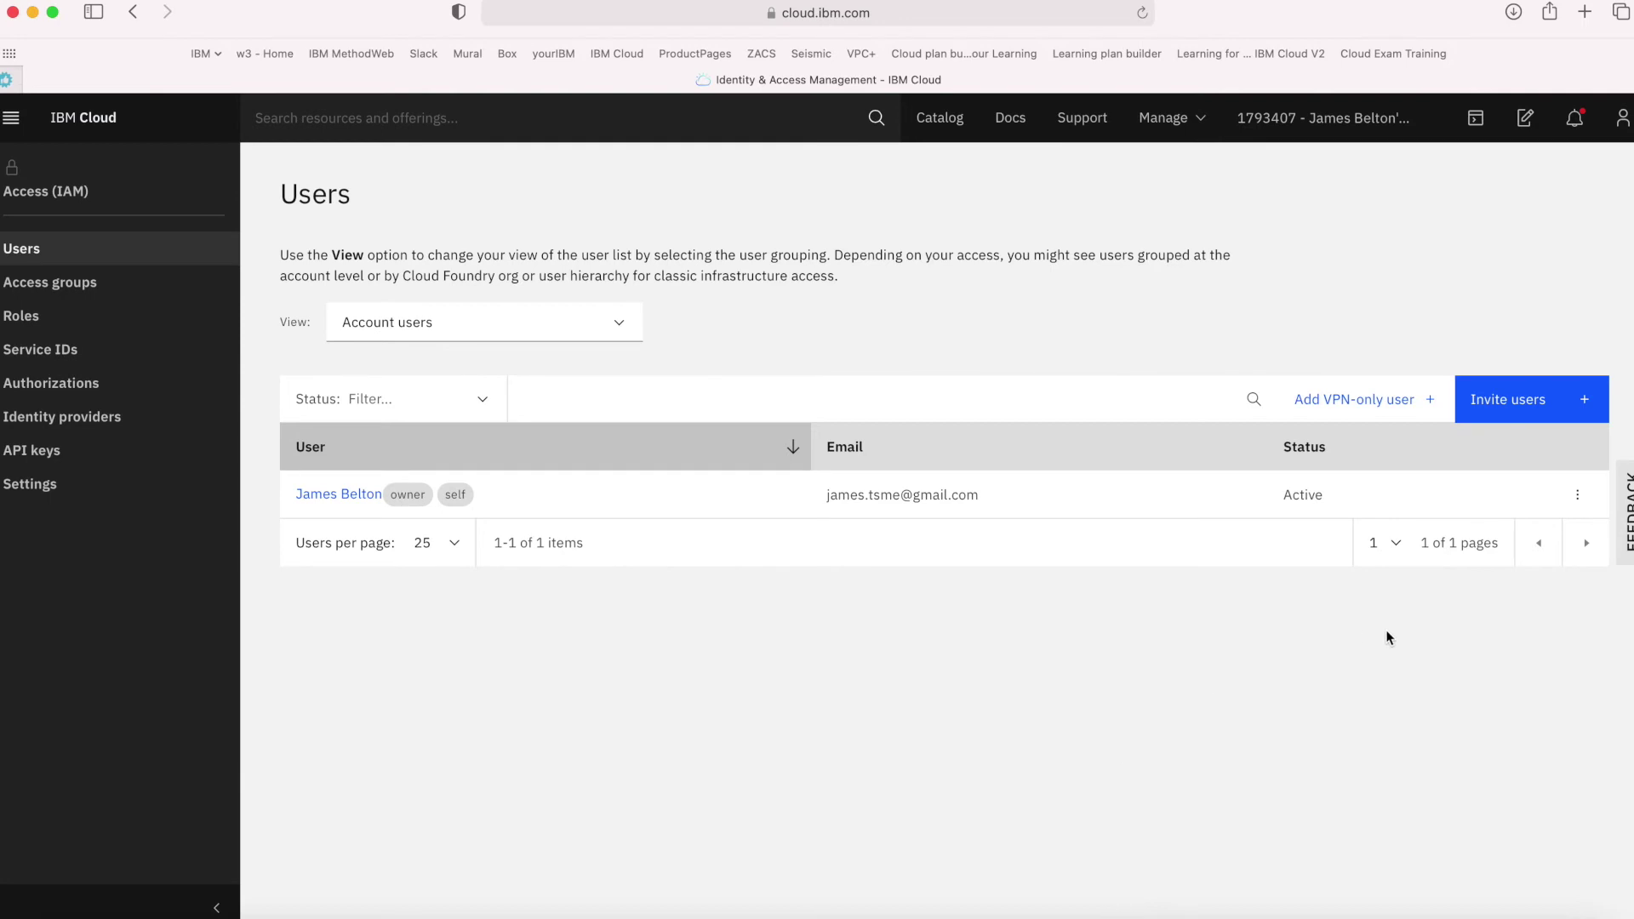
{"action": "left_click", "coordinate": [1525, 401]}
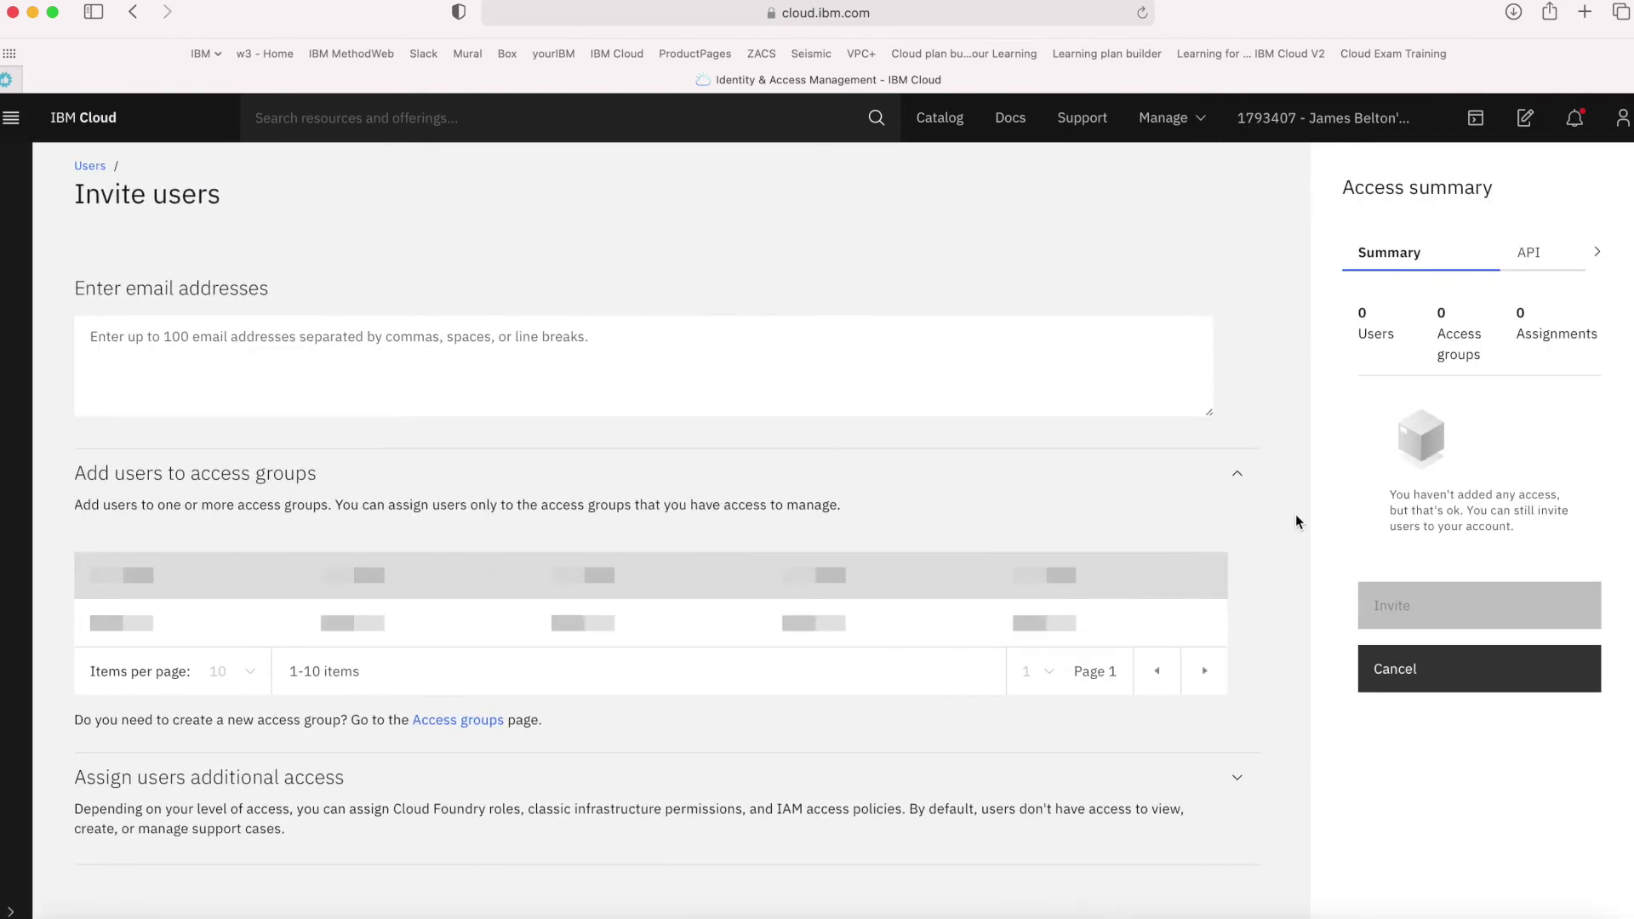
Enter the new user's e-mail address and add the rules-project-managers access group
{"action": "left_click", "coordinate": [255, 348]}
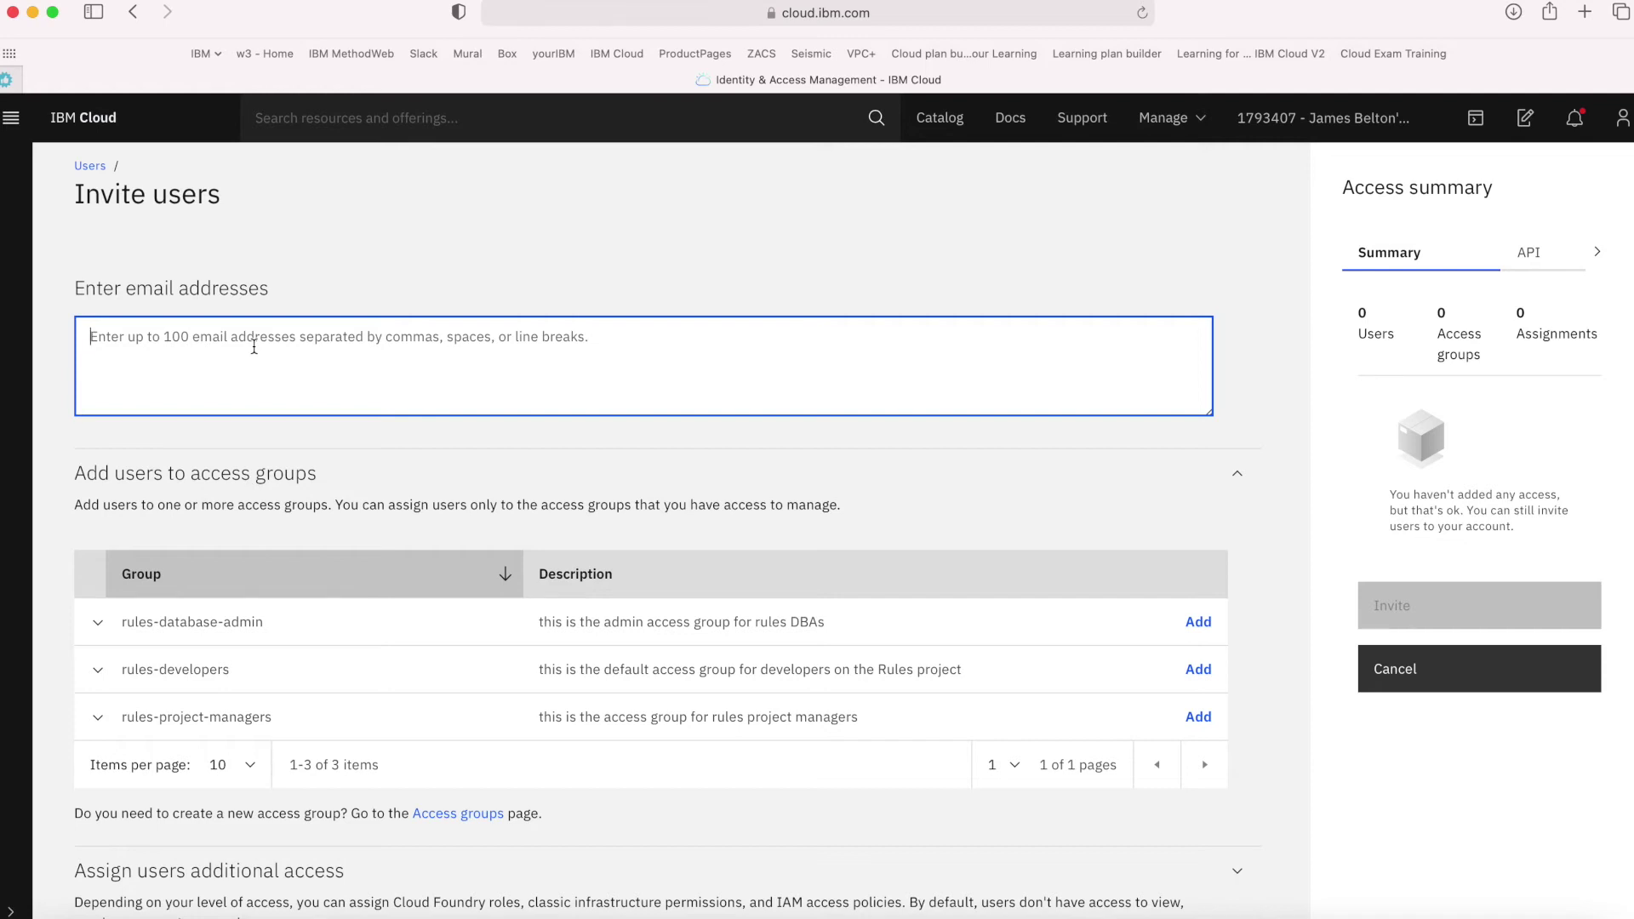
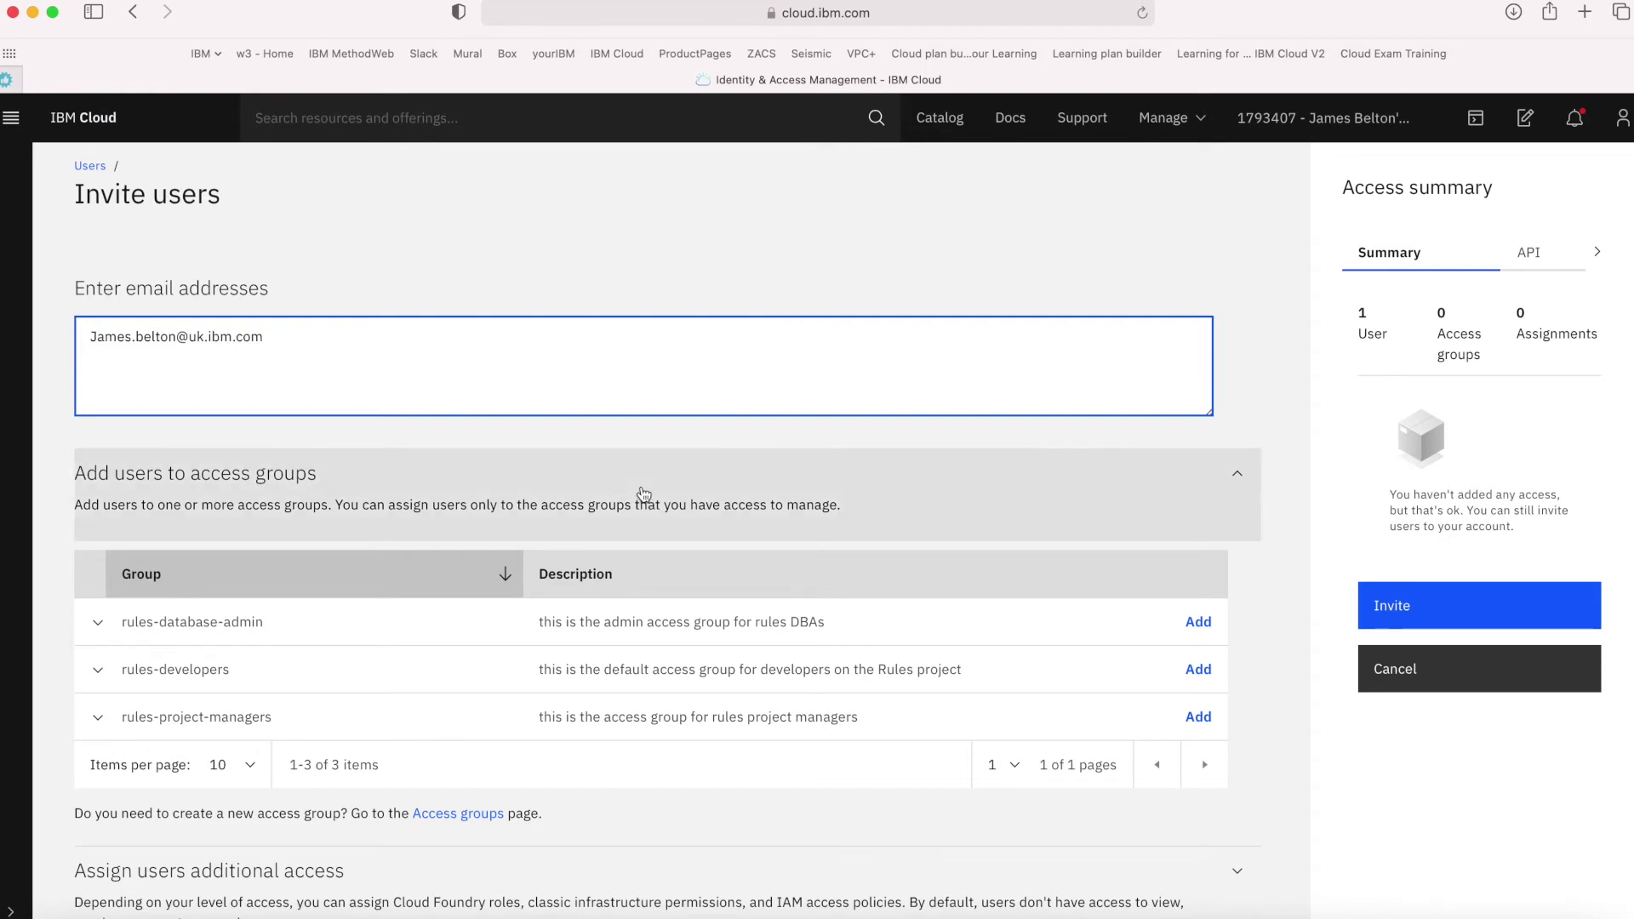
{"action": "scroll", "coordinate": [869, 479], "scroll_direction": "down", "scroll_amount": 1}
{"action": "scroll", "coordinate": [870, 479], "scroll_direction": "down", "scroll_amount": 2}
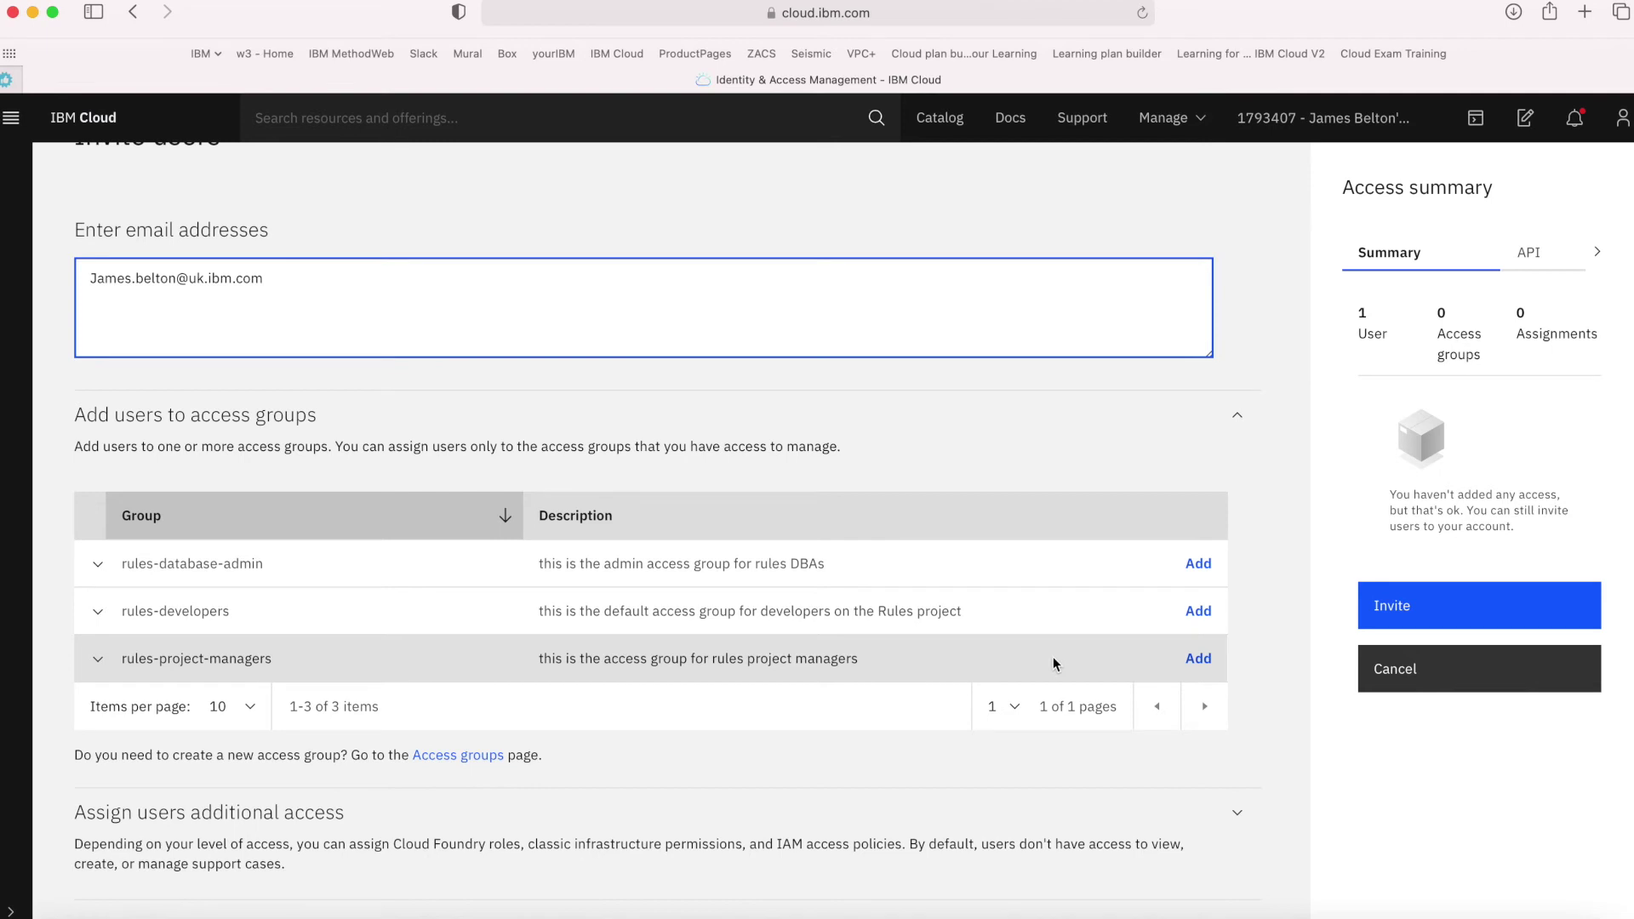
{"action": "left_click", "coordinate": [1200, 660]}
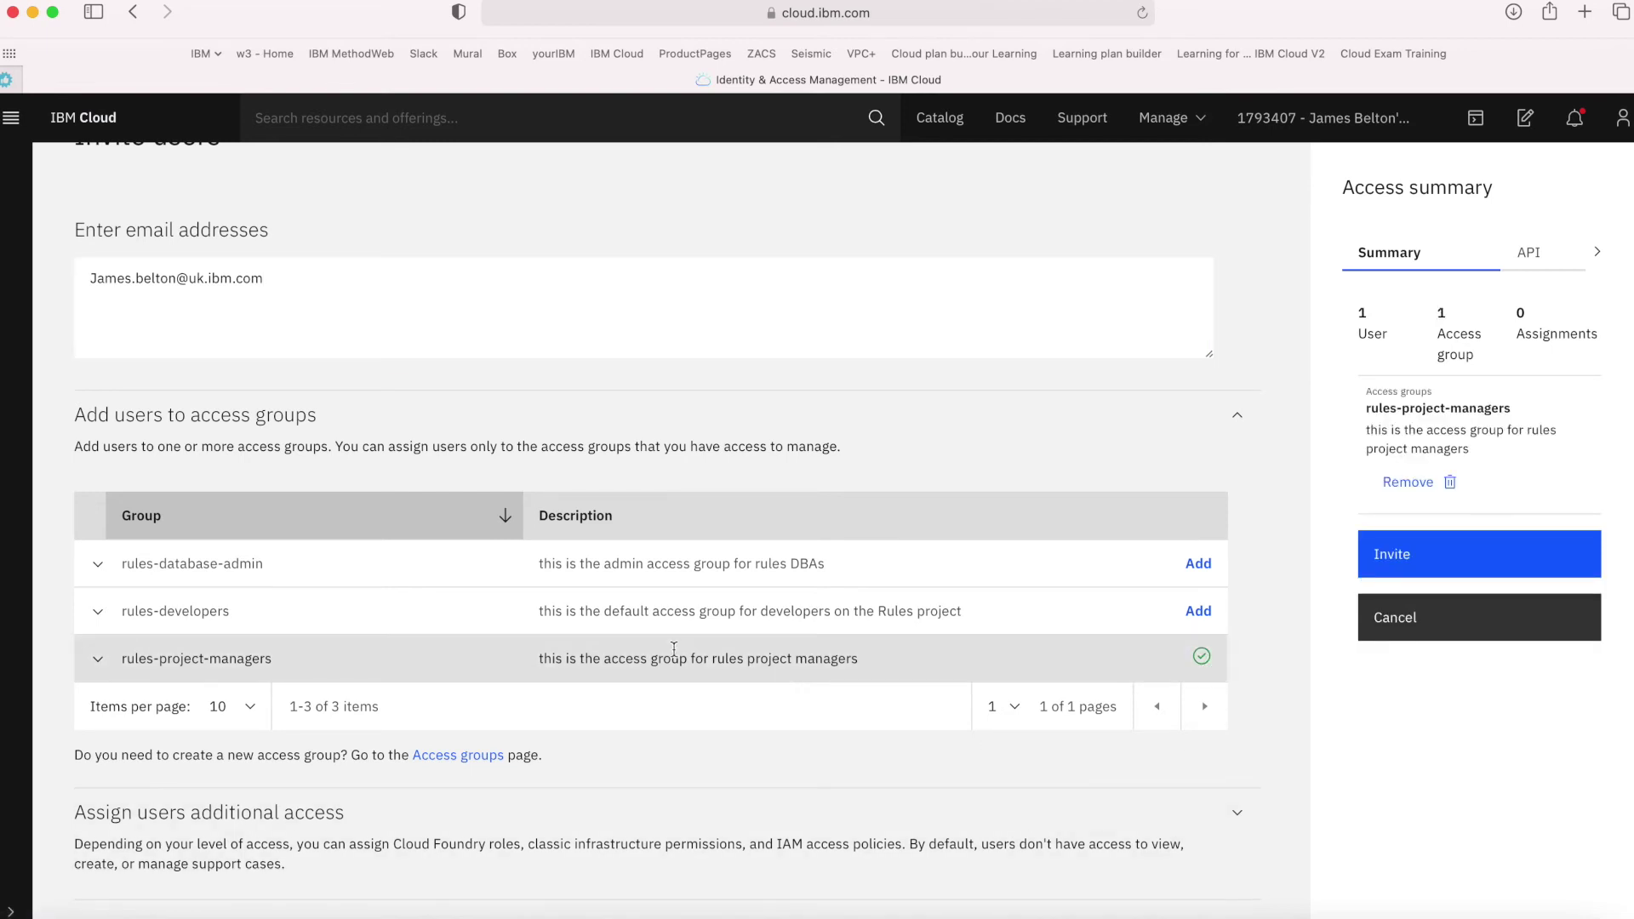
Review the group's policies and additional access options, then send the invitation
{"action": "left_click", "coordinate": [98, 661]}
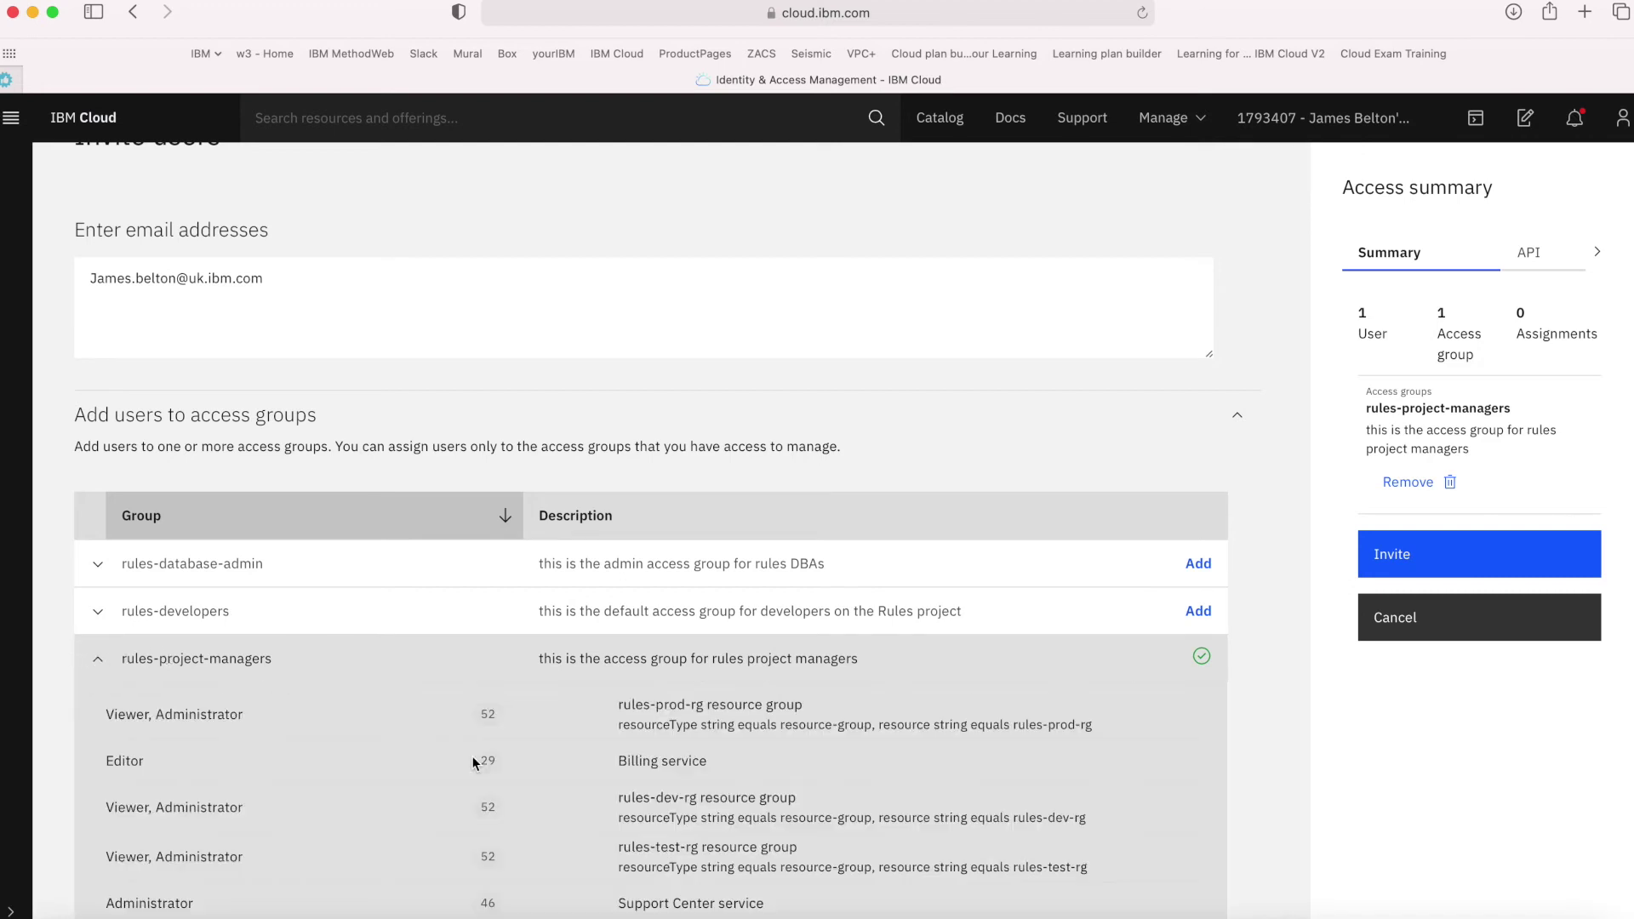
{"action": "scroll", "coordinate": [502, 855], "scroll_direction": "down", "scroll_amount": 4}
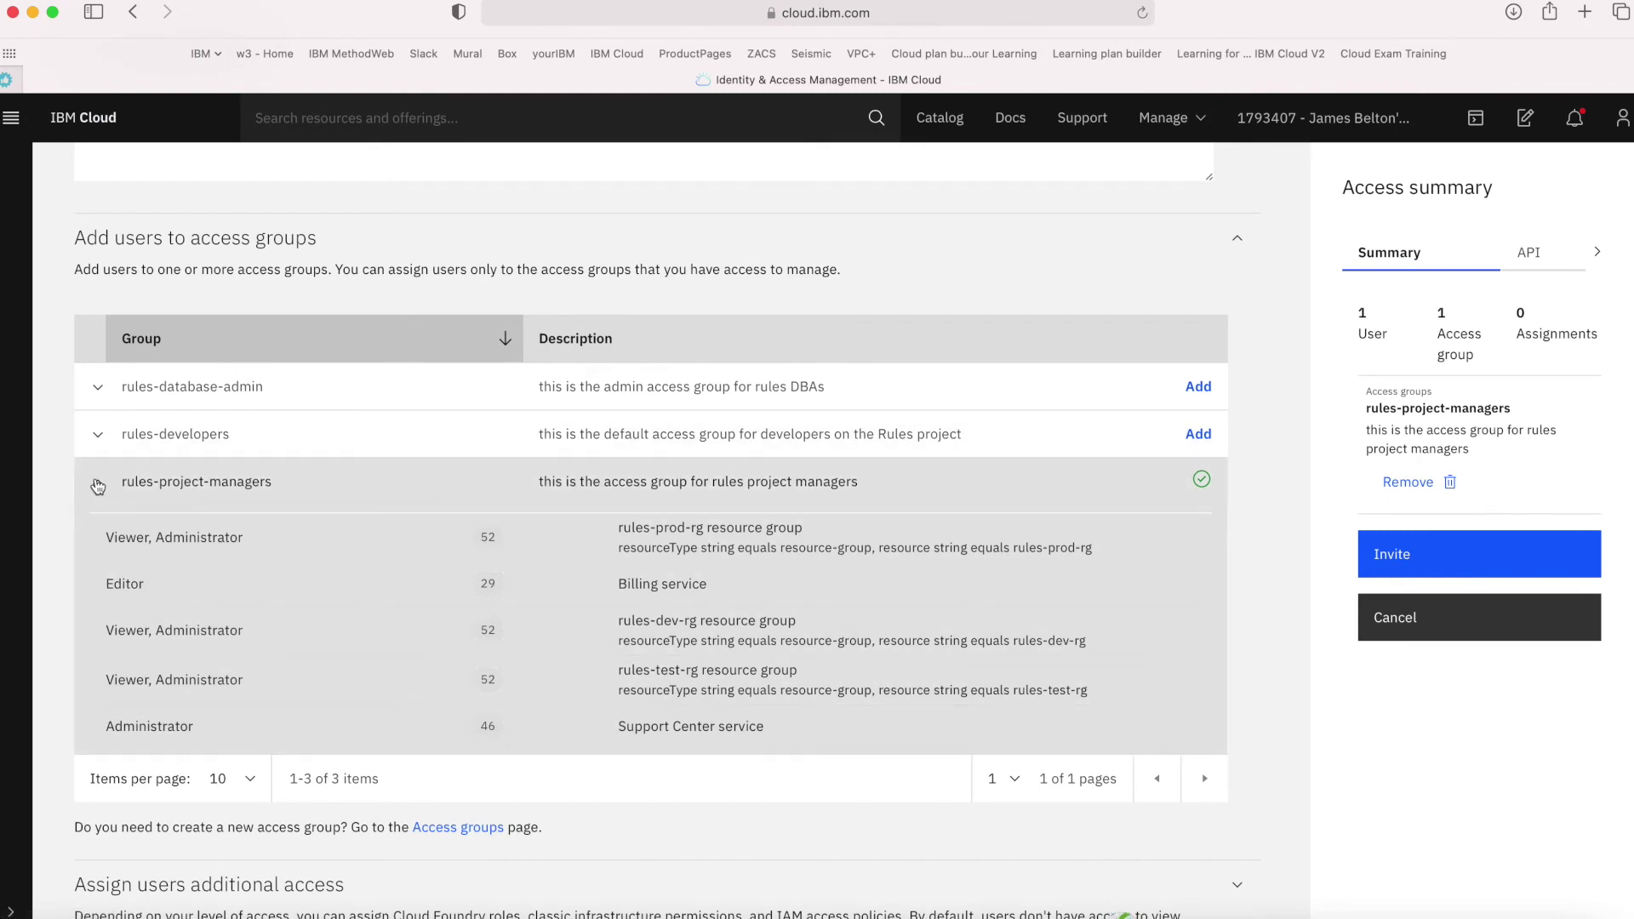
{"action": "scroll", "coordinate": [583, 835], "scroll_direction": "down", "scroll_amount": 1}
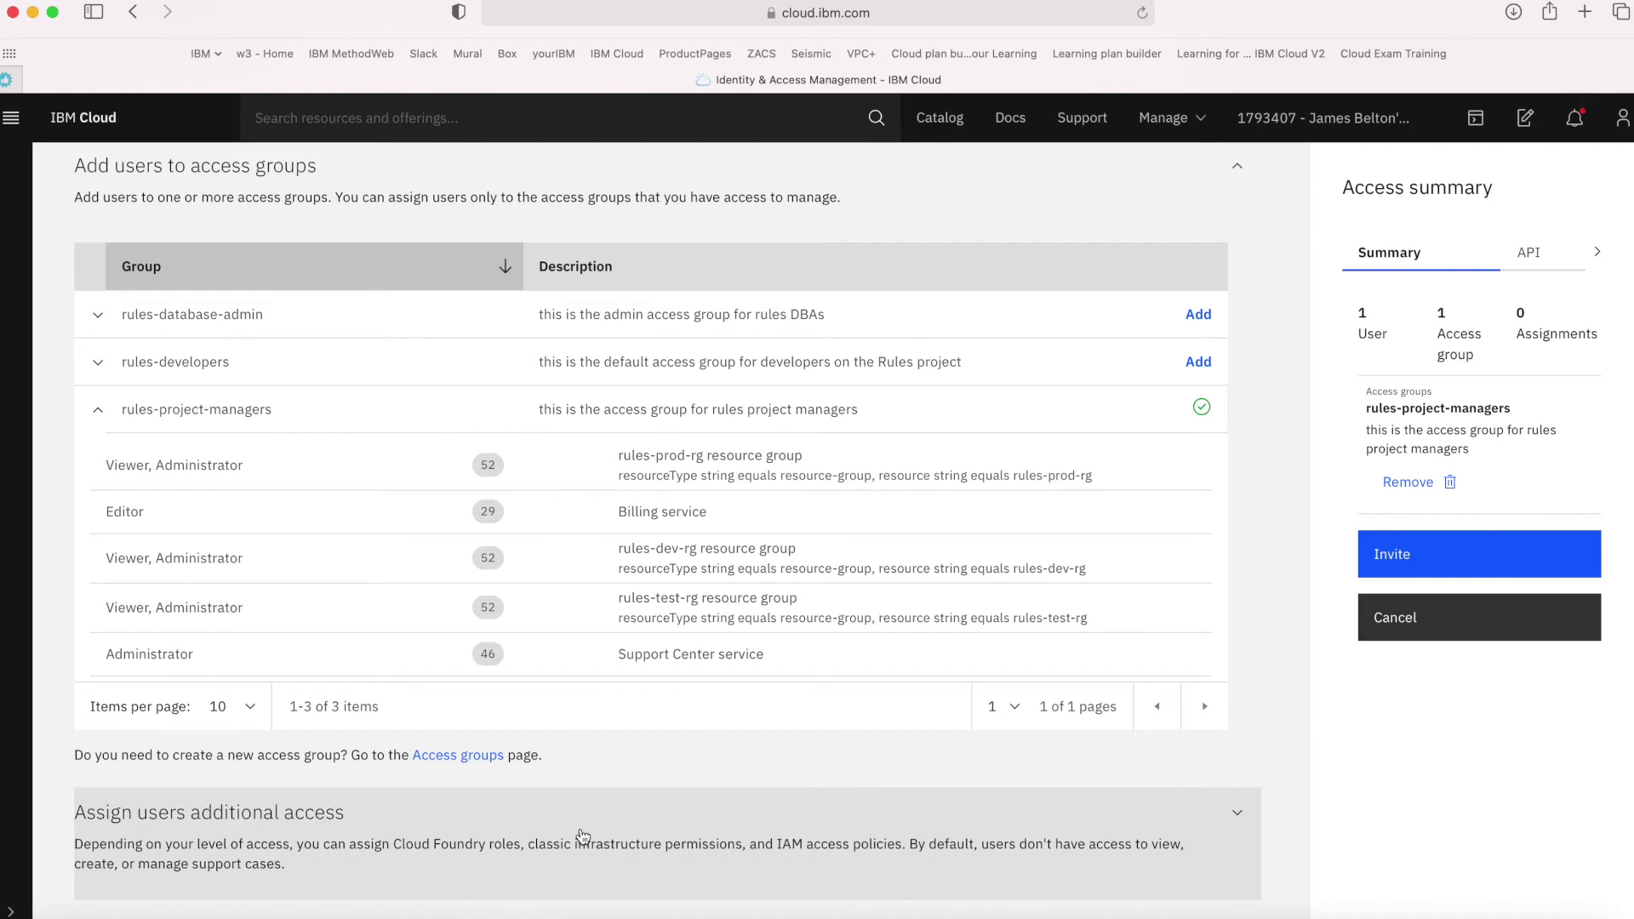
{"action": "left_click", "coordinate": [1240, 818]}
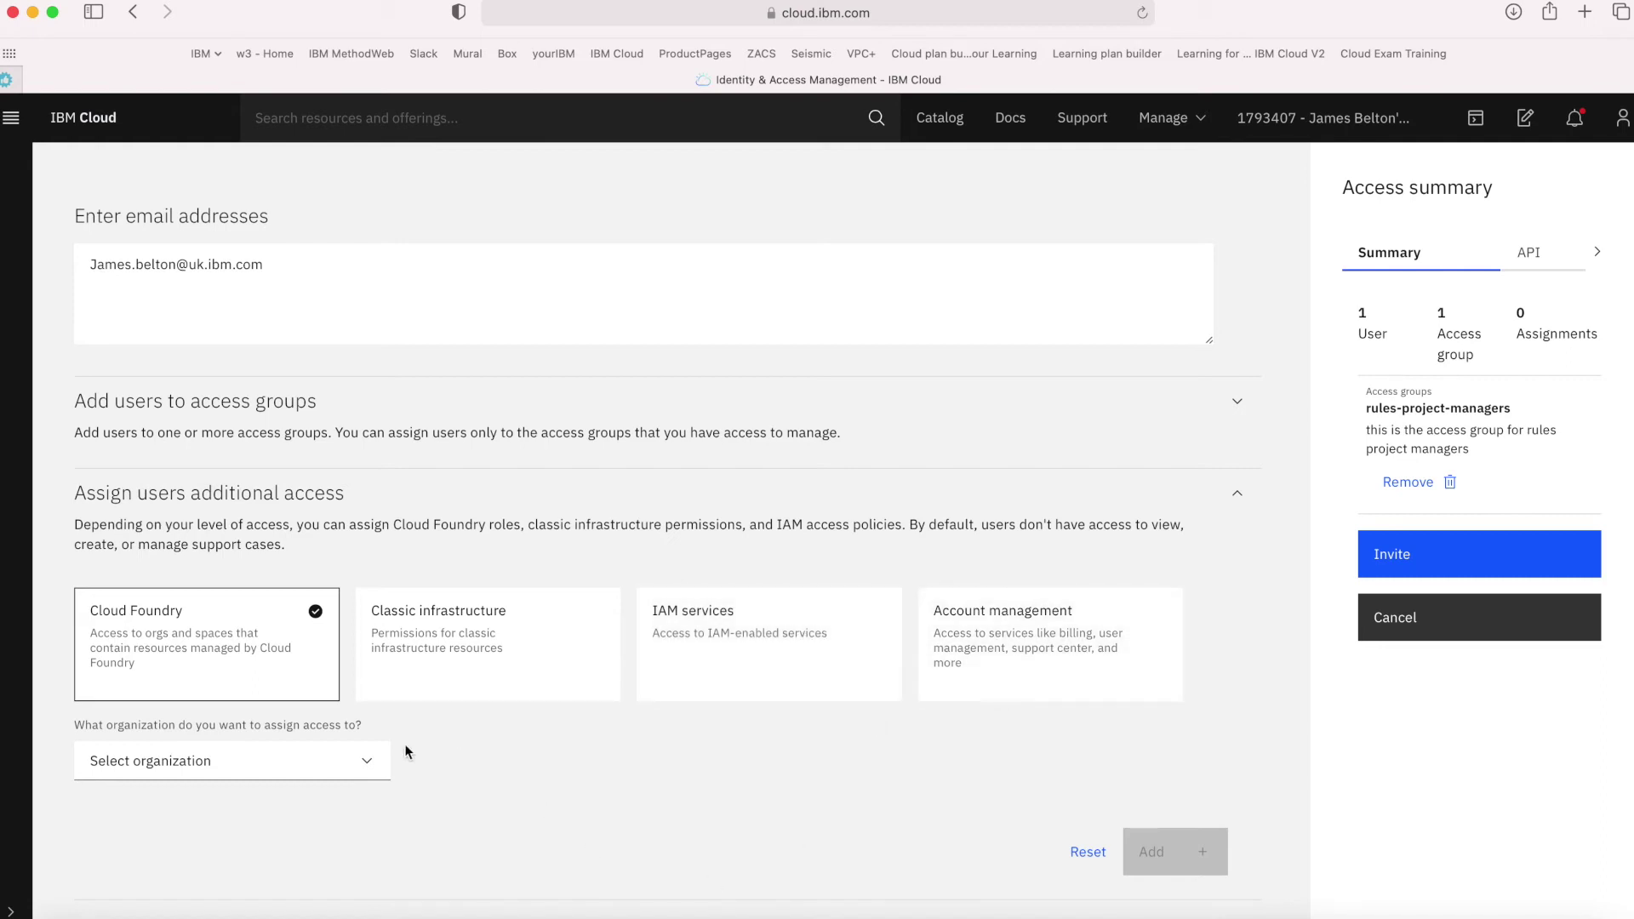
{"action": "scroll", "coordinate": [907, 775], "scroll_direction": "up", "scroll_amount": 2}
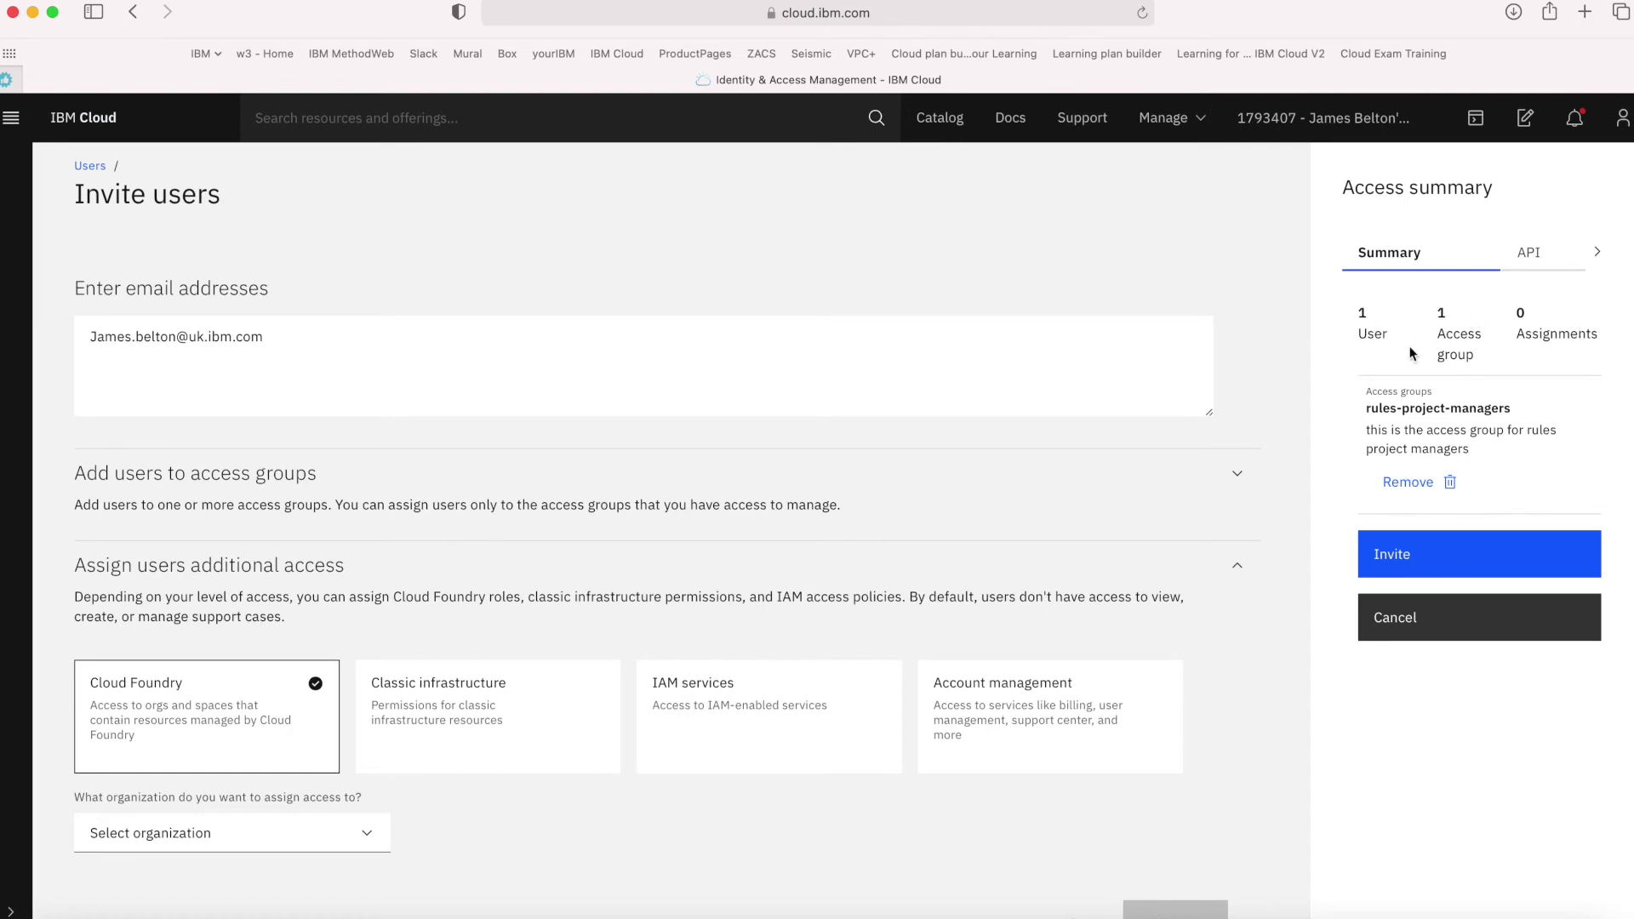
{"action": "left_click", "coordinate": [1398, 562]}
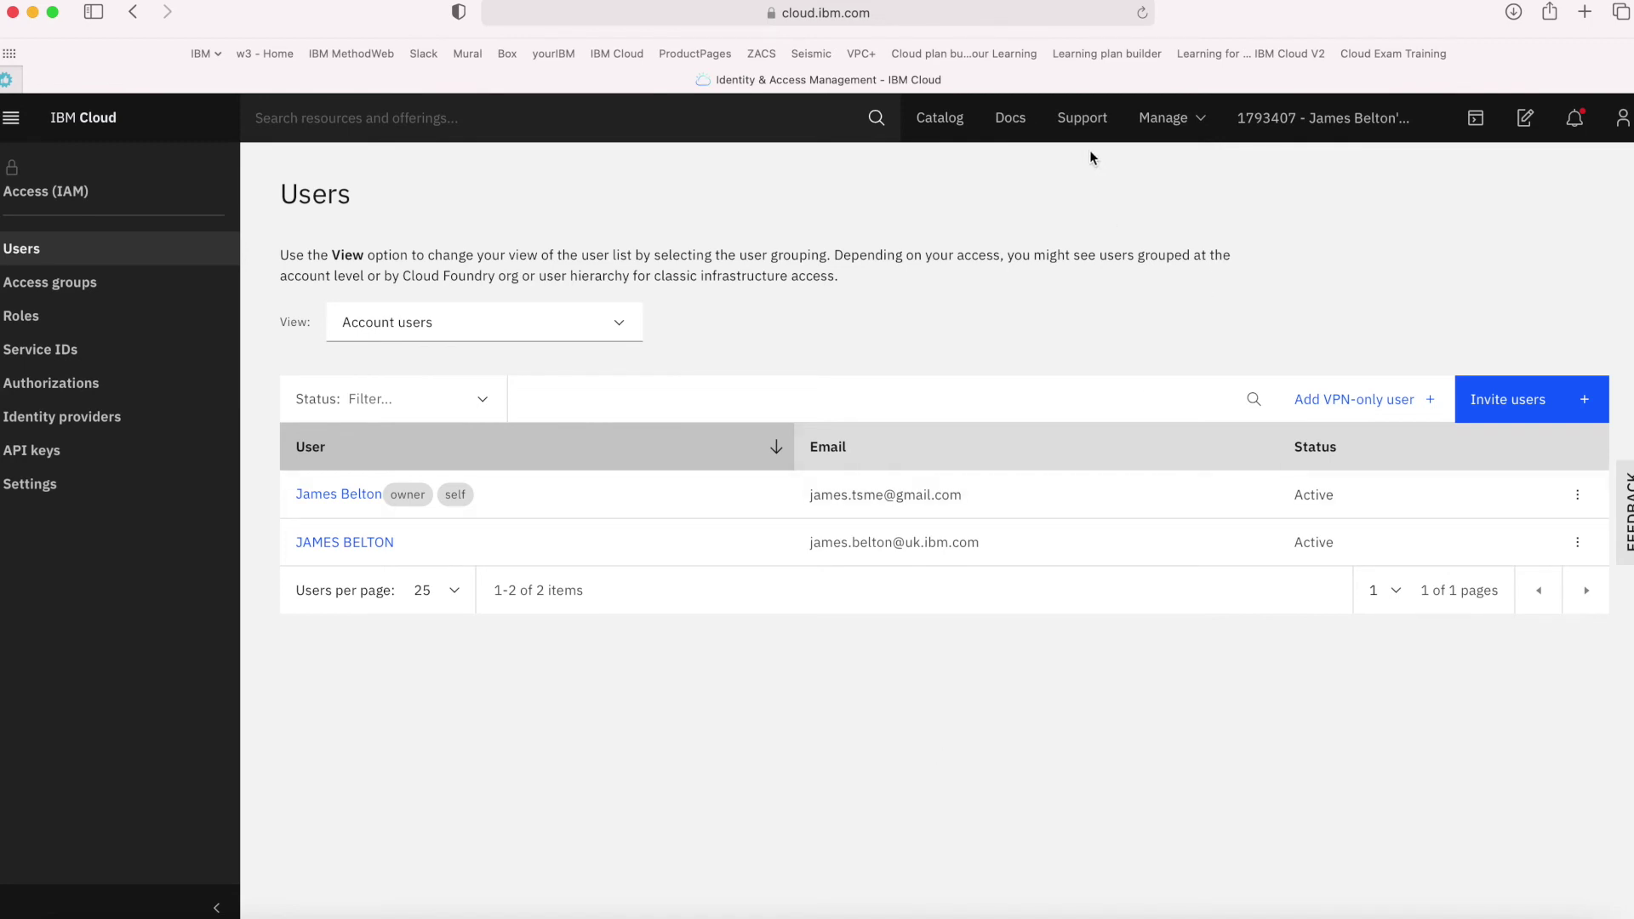
Create an Account support case of type Setting platform notifications and advance to Details
{"action": "left_click", "coordinate": [1088, 122]}
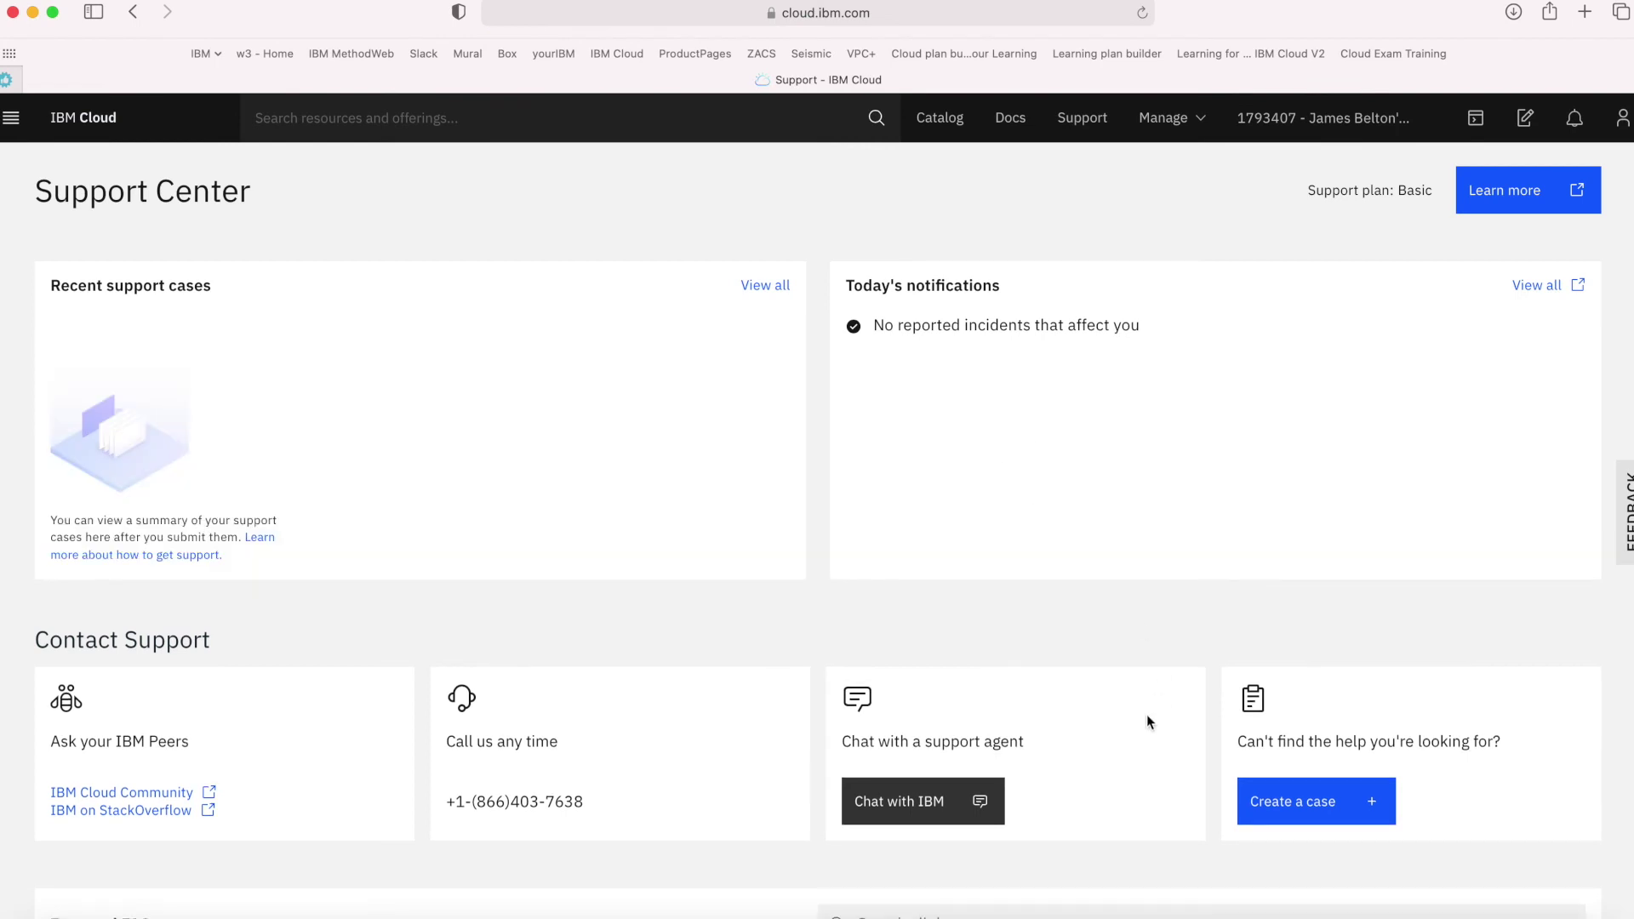
{"action": "scroll", "coordinate": [1148, 718], "scroll_direction": "down", "scroll_amount": 1}
{"action": "scroll", "coordinate": [1147, 718], "scroll_direction": "up", "scroll_amount": 1}
{"action": "left_click", "coordinate": [1325, 804]}
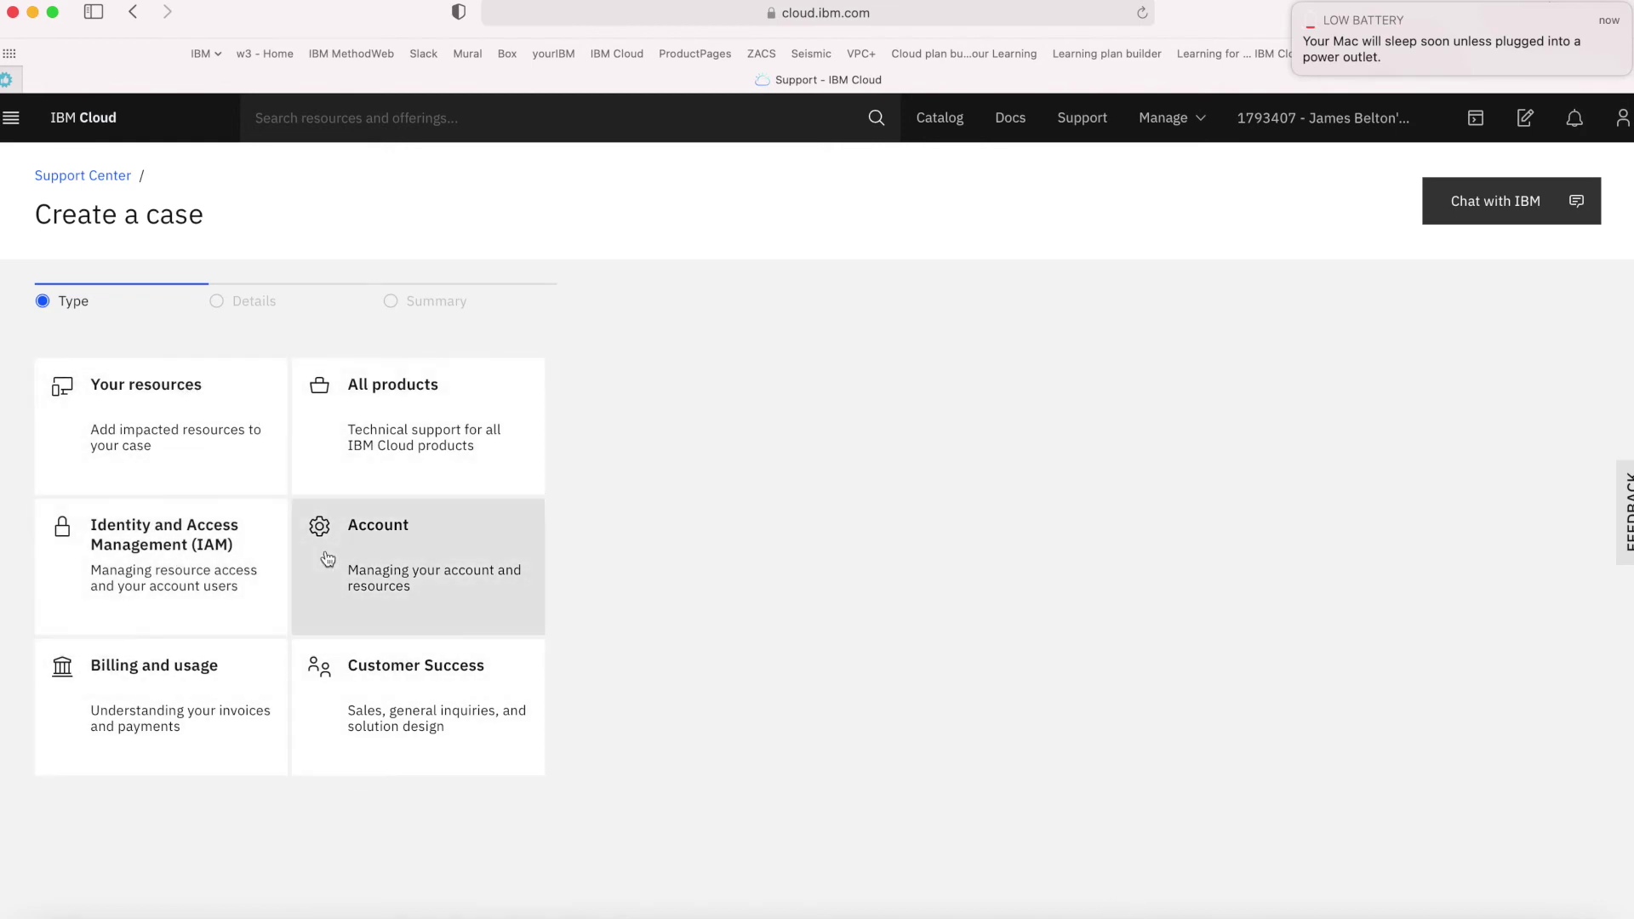
{"action": "left_click", "coordinate": [411, 577]}
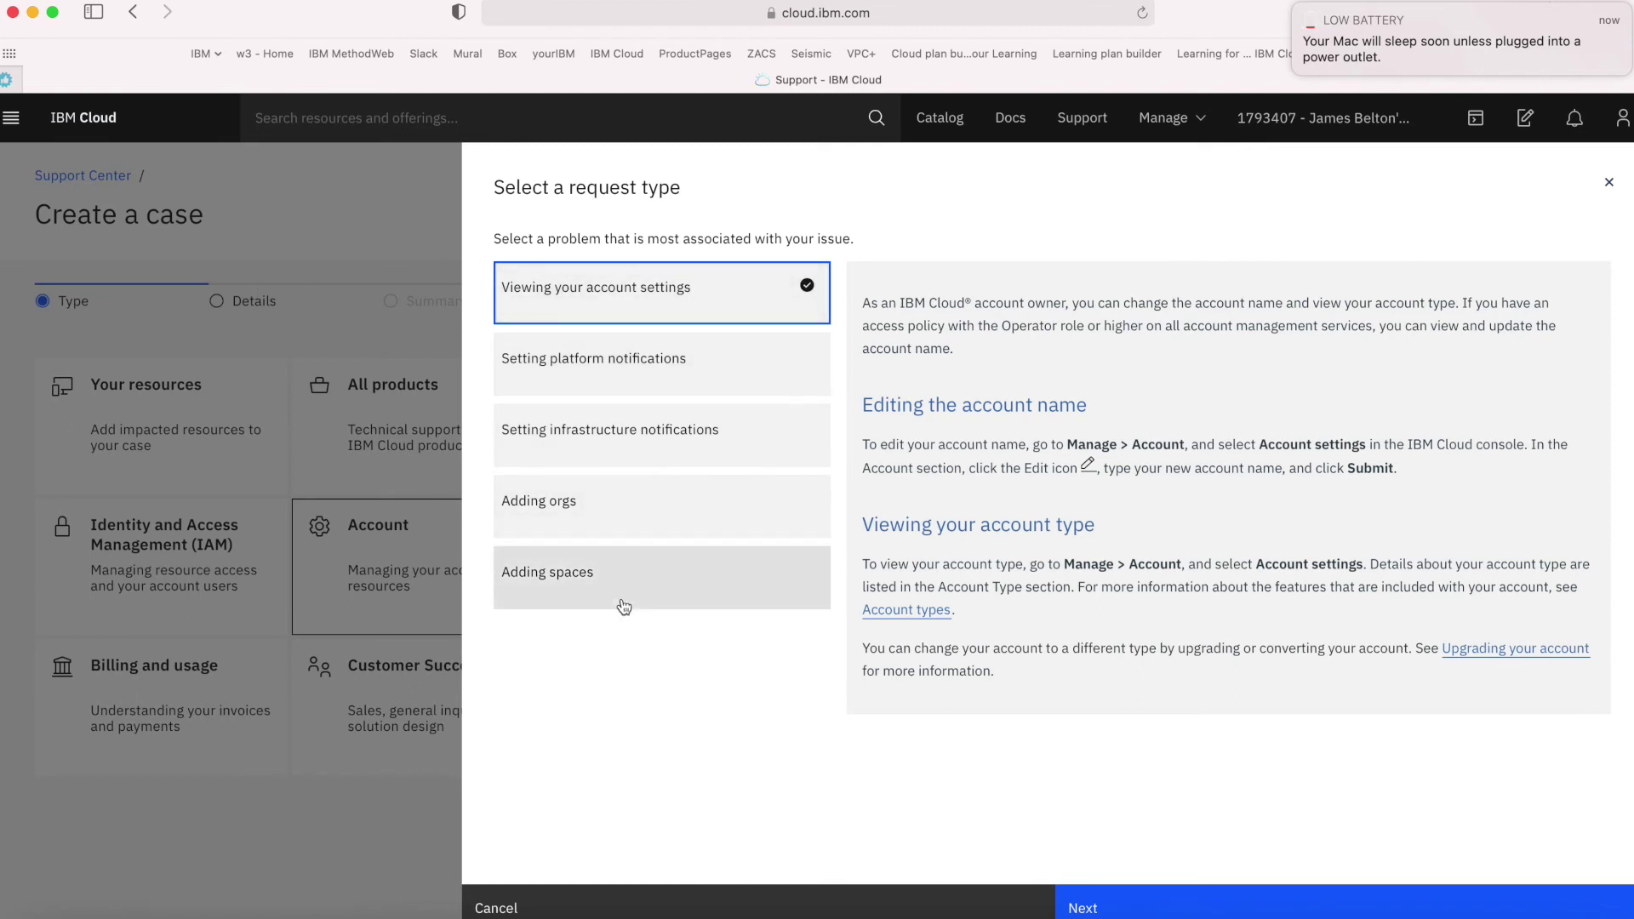
{"action": "left_click", "coordinate": [622, 356]}
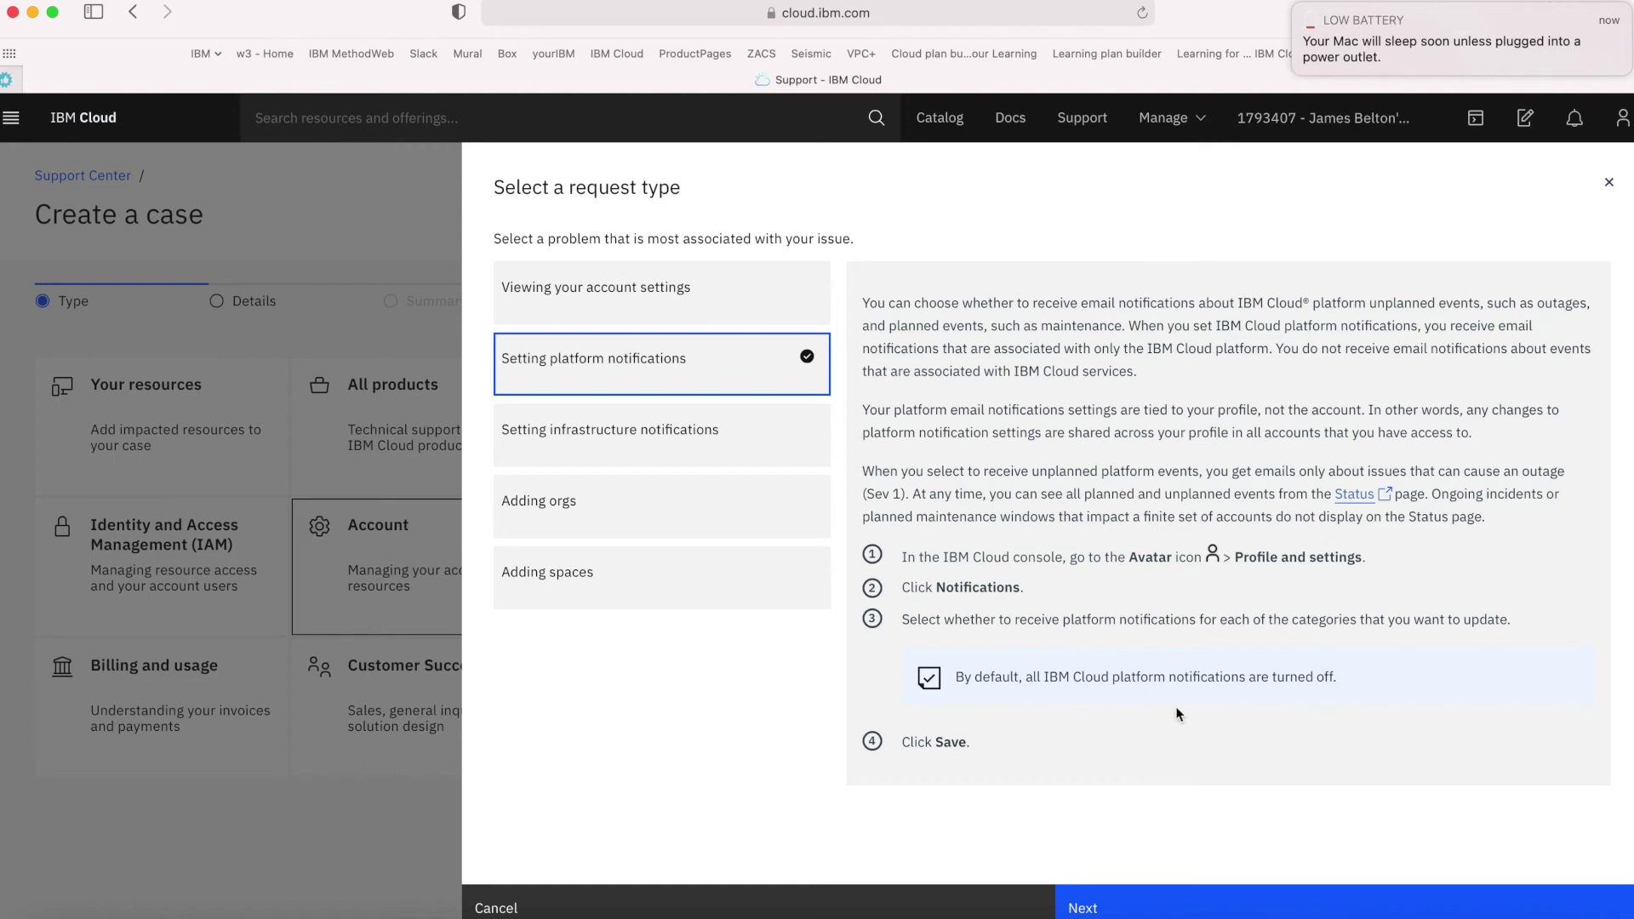
{"action": "left_click", "coordinate": [1113, 902]}
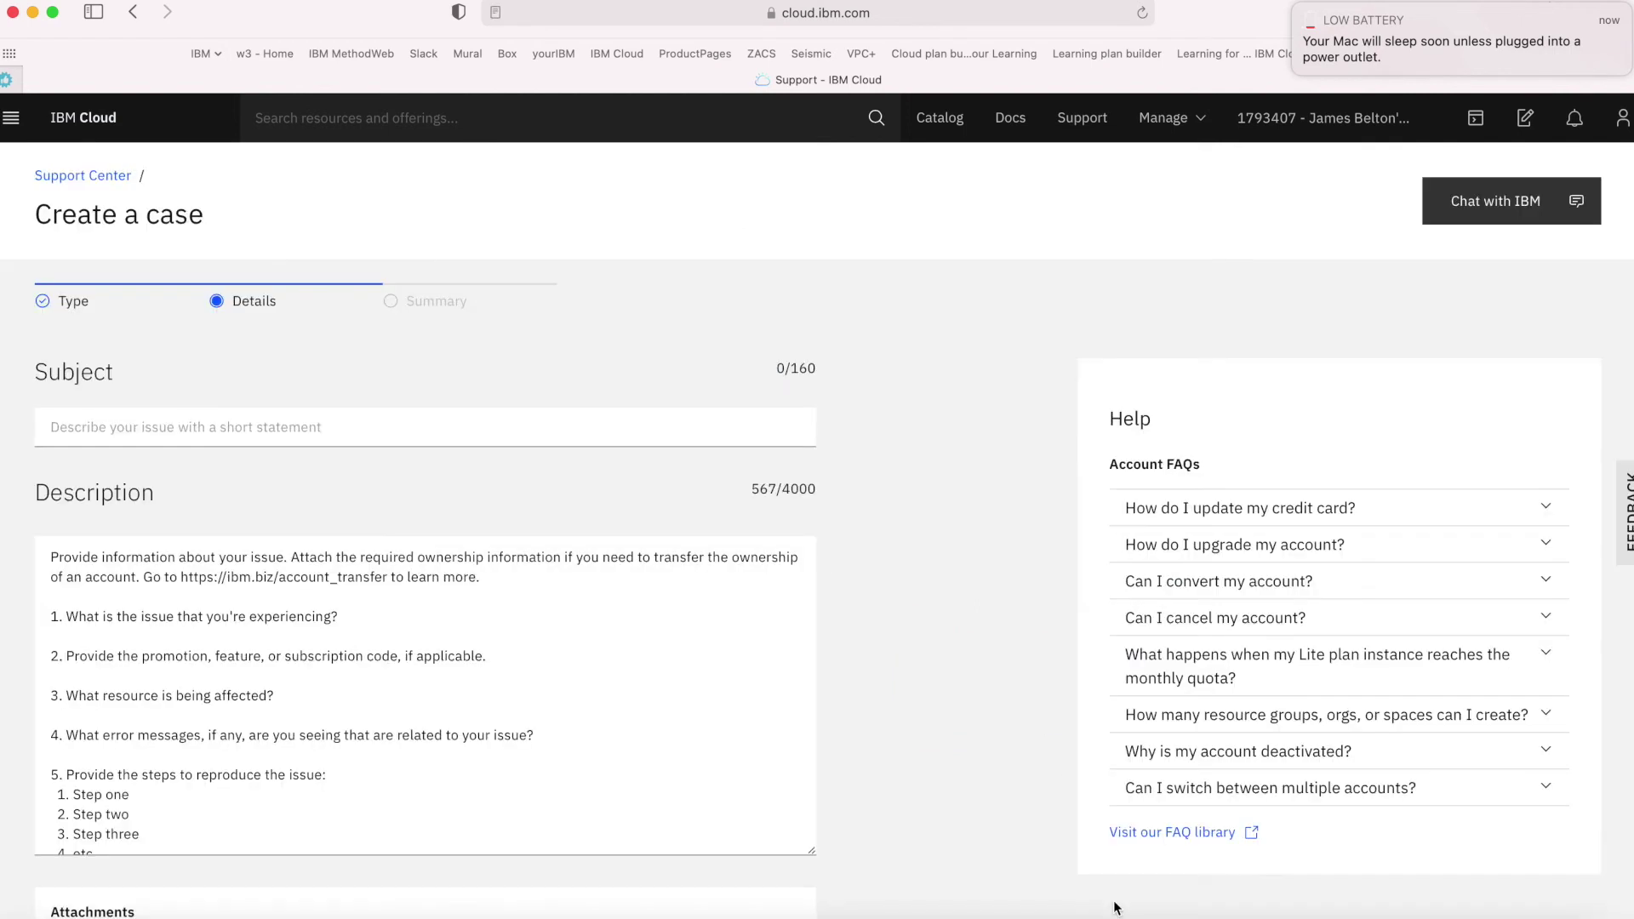
Look over the case details form, then abandon it and return to Support Center
{"action": "scroll", "coordinate": [998, 757], "scroll_direction": "down", "scroll_amount": 1}
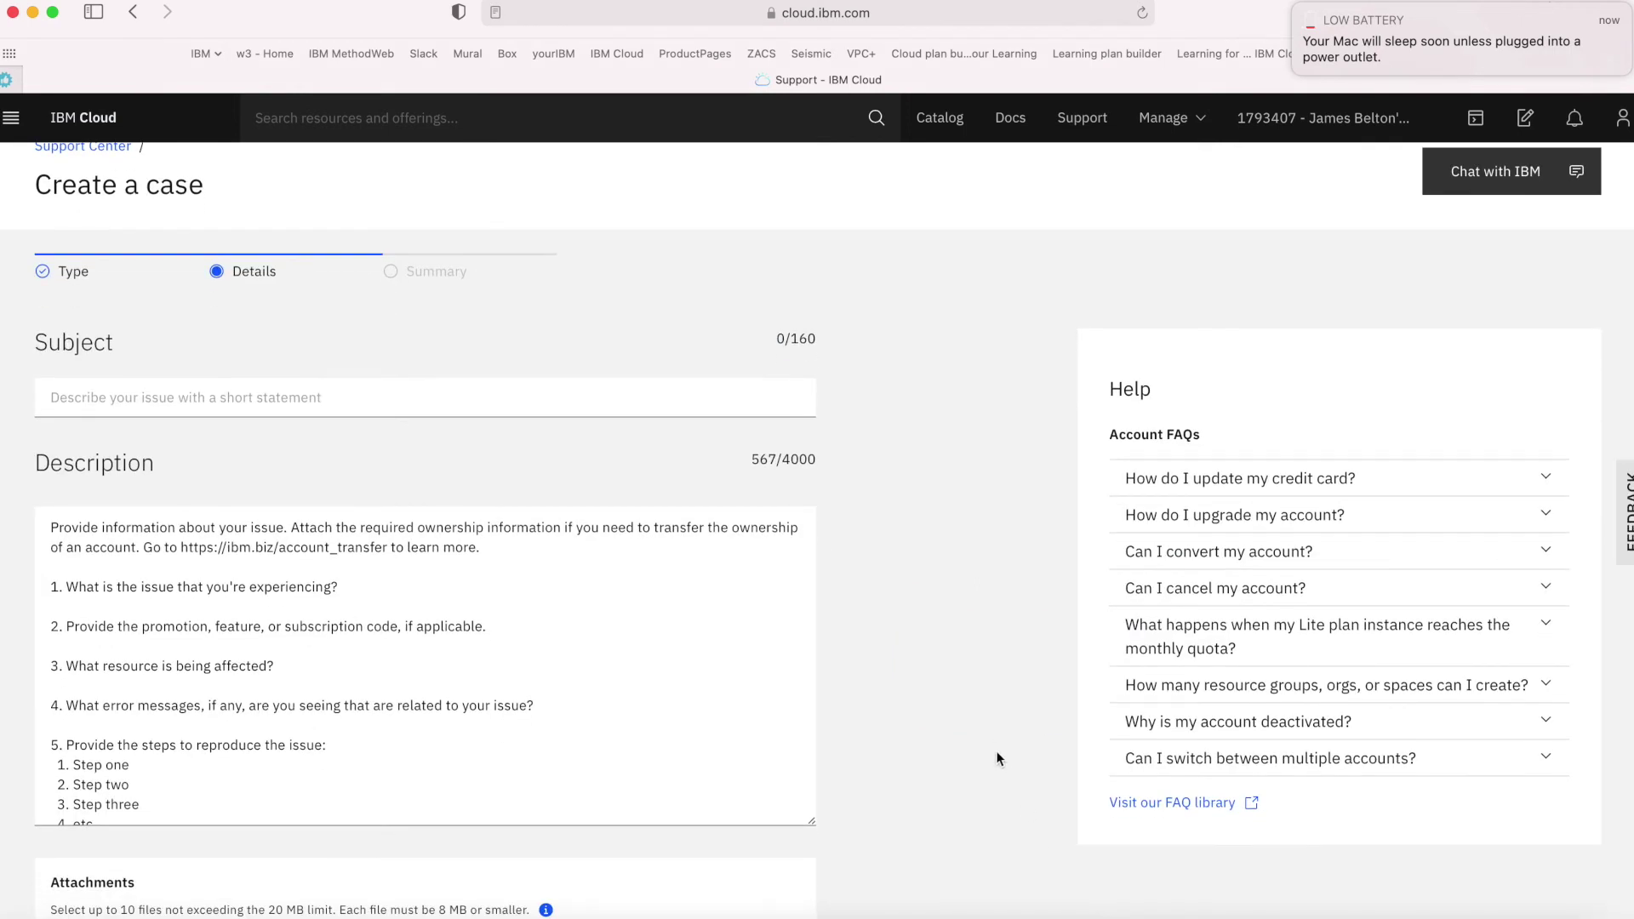
{"action": "scroll", "coordinate": [996, 751], "scroll_direction": "up", "scroll_amount": 1}
{"action": "scroll", "coordinate": [996, 751], "scroll_direction": "down", "scroll_amount": 2}
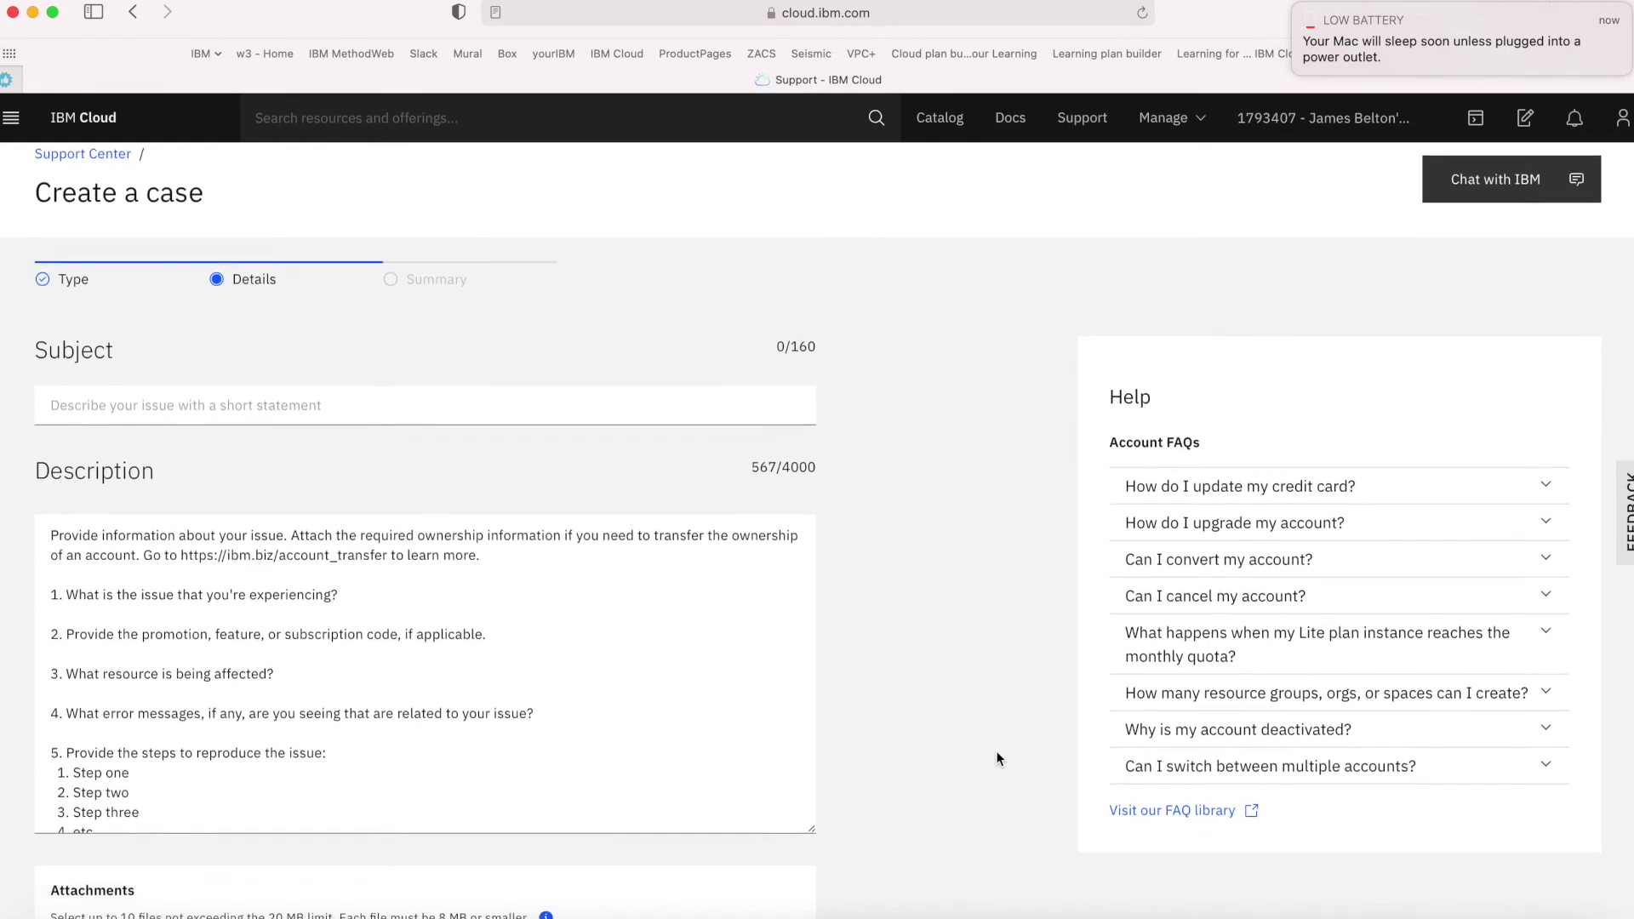
{"action": "scroll", "coordinate": [456, 628], "scroll_direction": "down", "scroll_amount": 5}
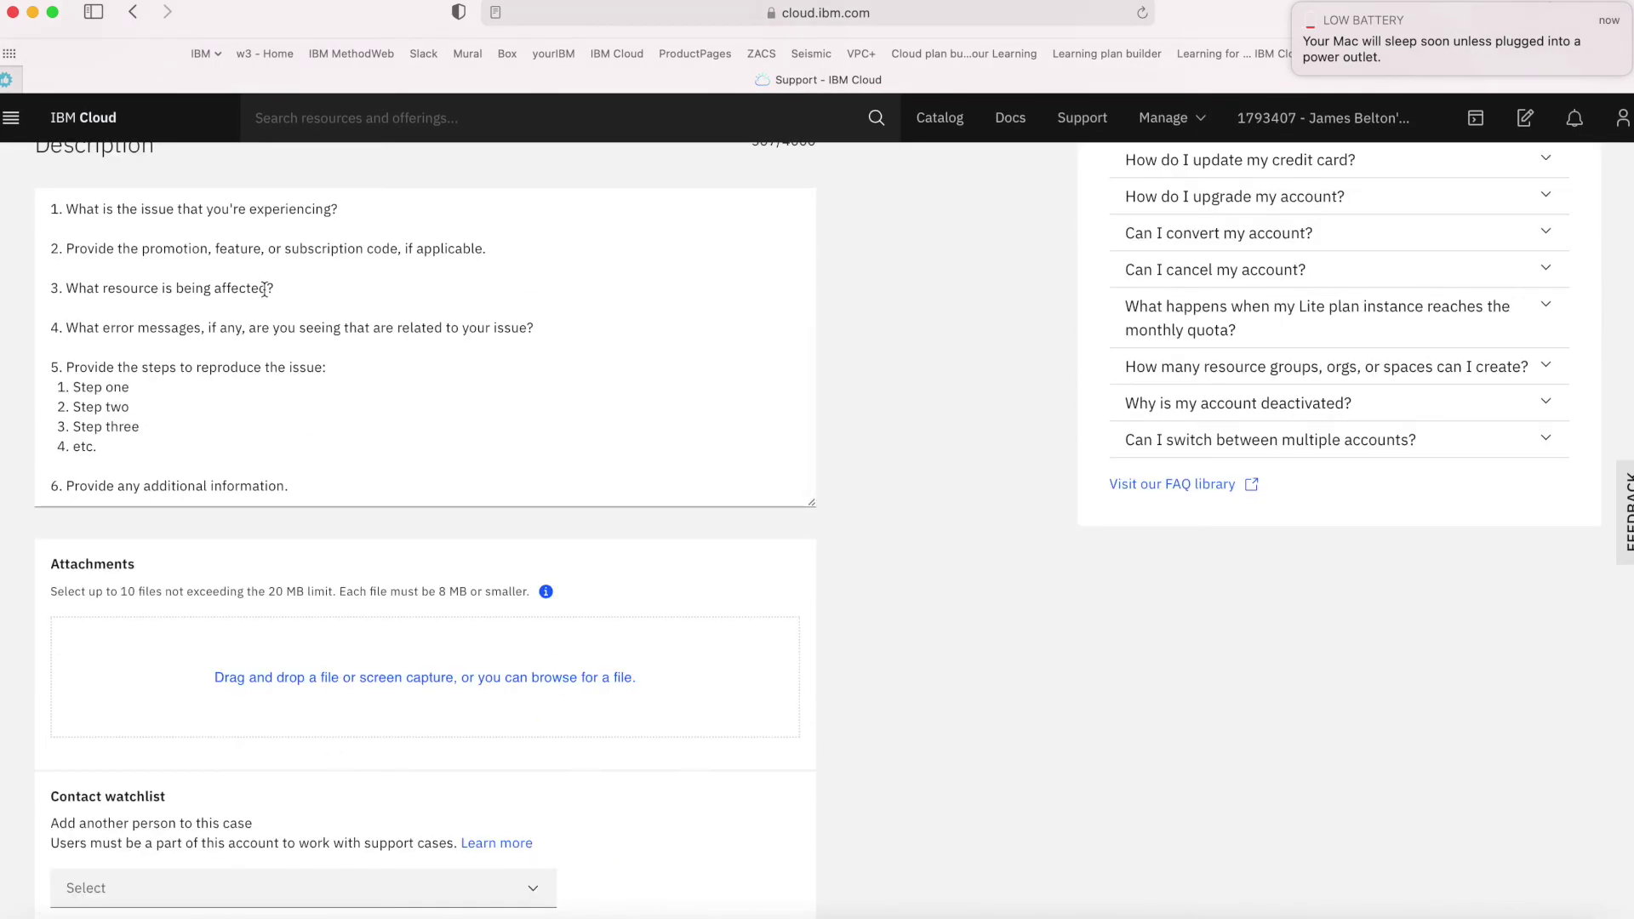
{"action": "scroll", "coordinate": [265, 310], "scroll_direction": "up", "scroll_amount": 1}
{"action": "scroll", "coordinate": [265, 310], "scroll_direction": "up", "scroll_amount": 1}
{"action": "scroll", "coordinate": [246, 354], "scroll_direction": "up", "scroll_amount": 3}
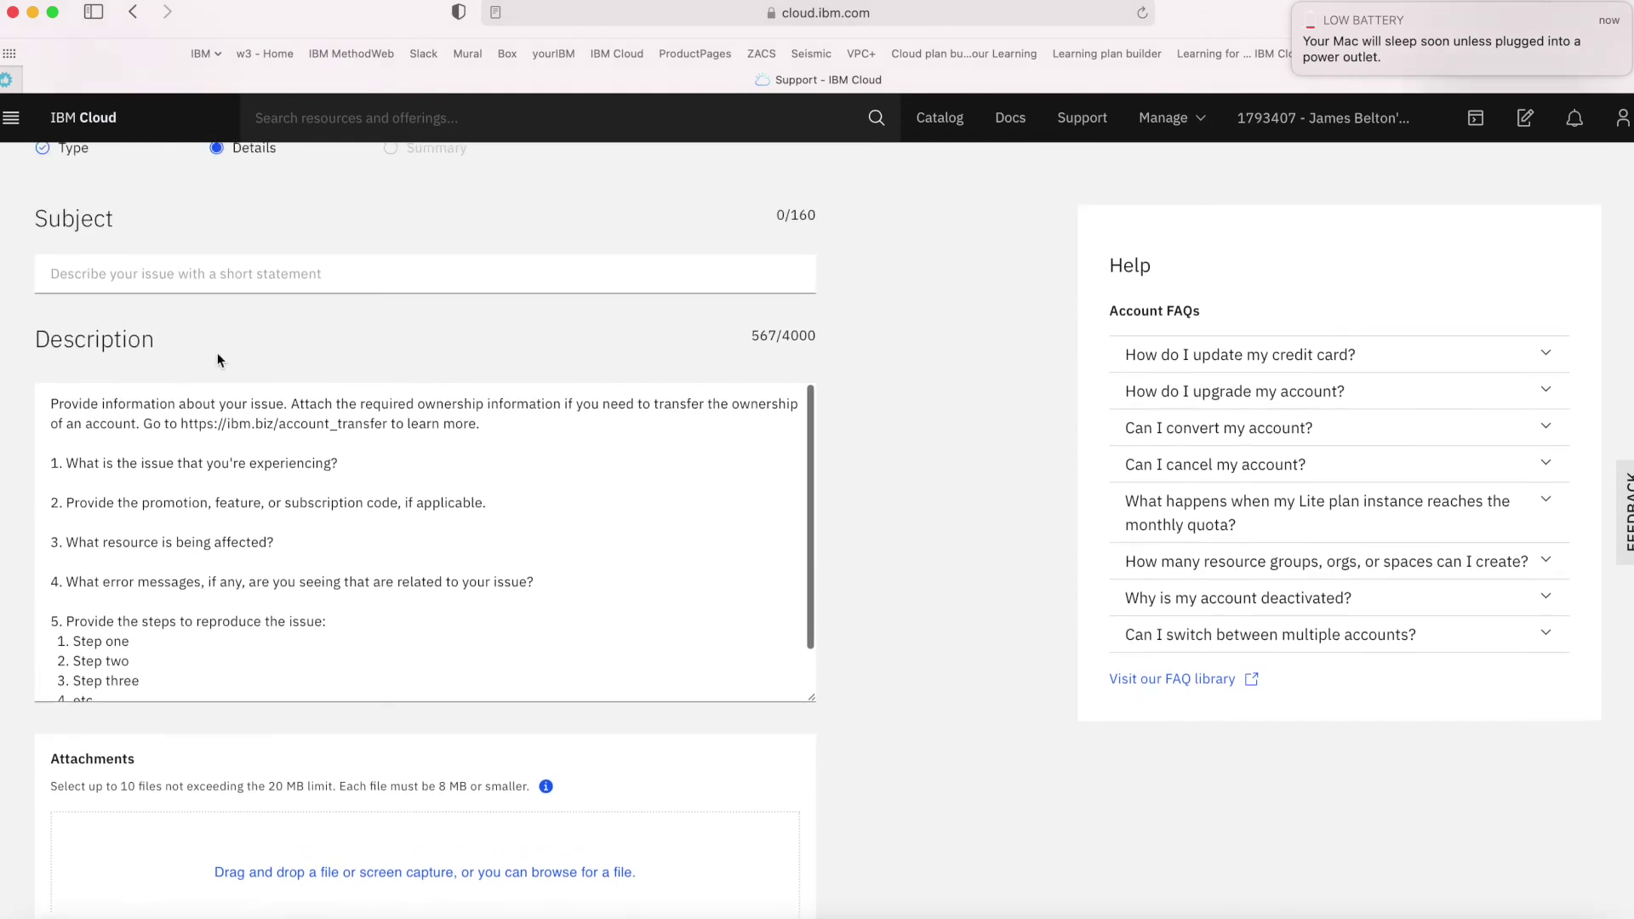
{"action": "scroll", "coordinate": [298, 590], "scroll_direction": "down", "scroll_amount": 1}
{"action": "scroll", "coordinate": [297, 590], "scroll_direction": "up", "scroll_amount": 1}
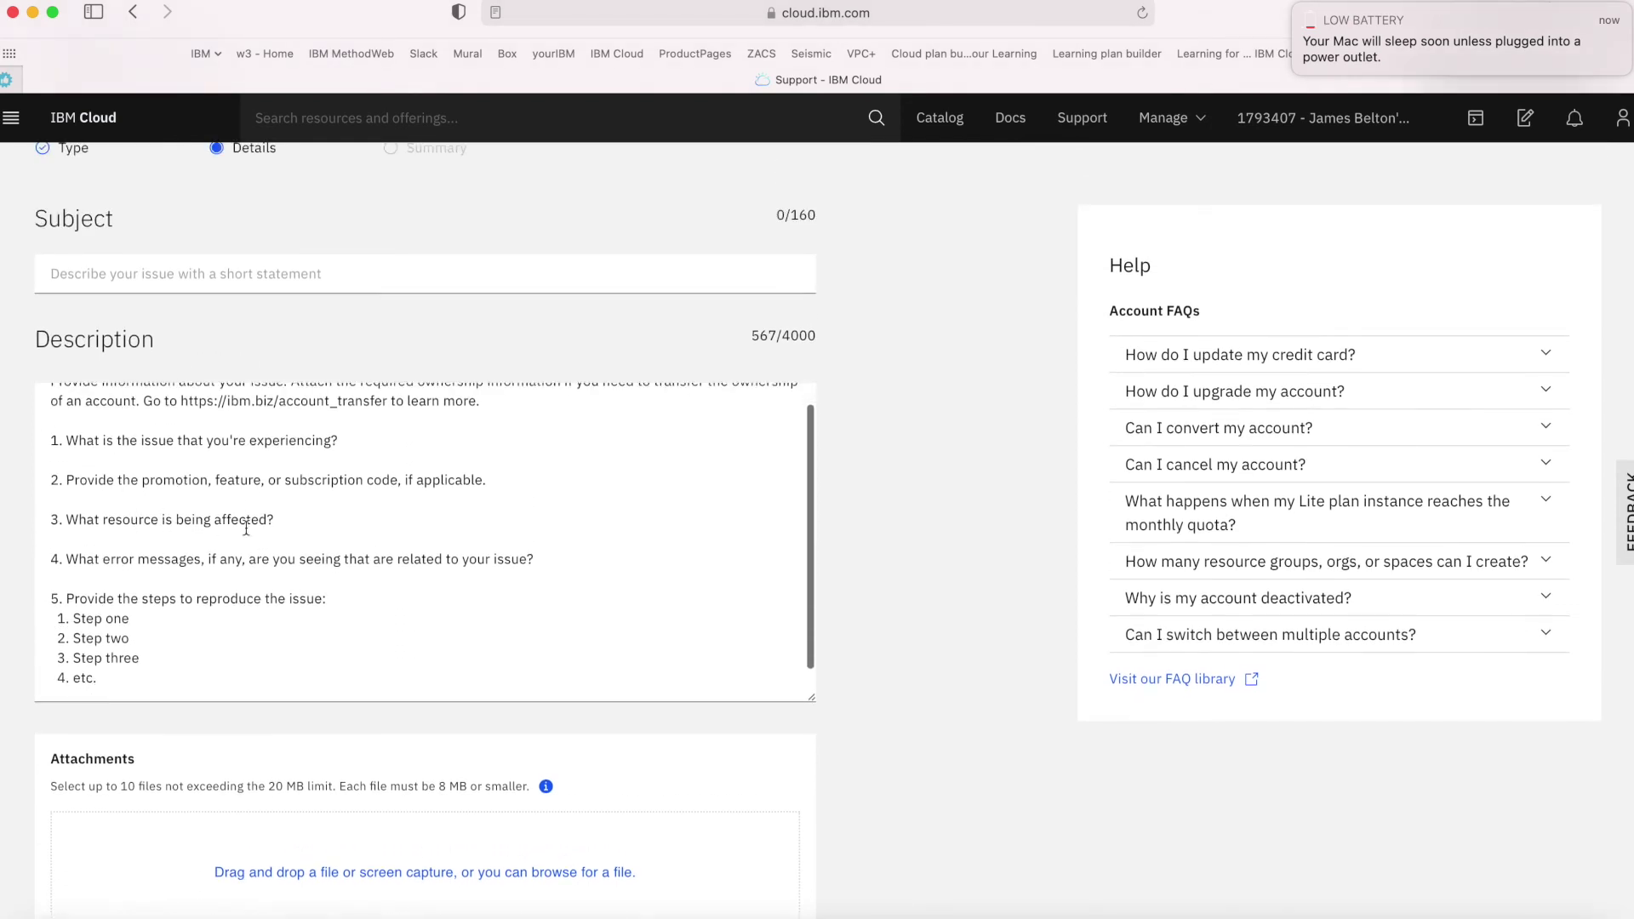
{"action": "scroll", "coordinate": [243, 515], "scroll_direction": "up", "scroll_amount": 2}
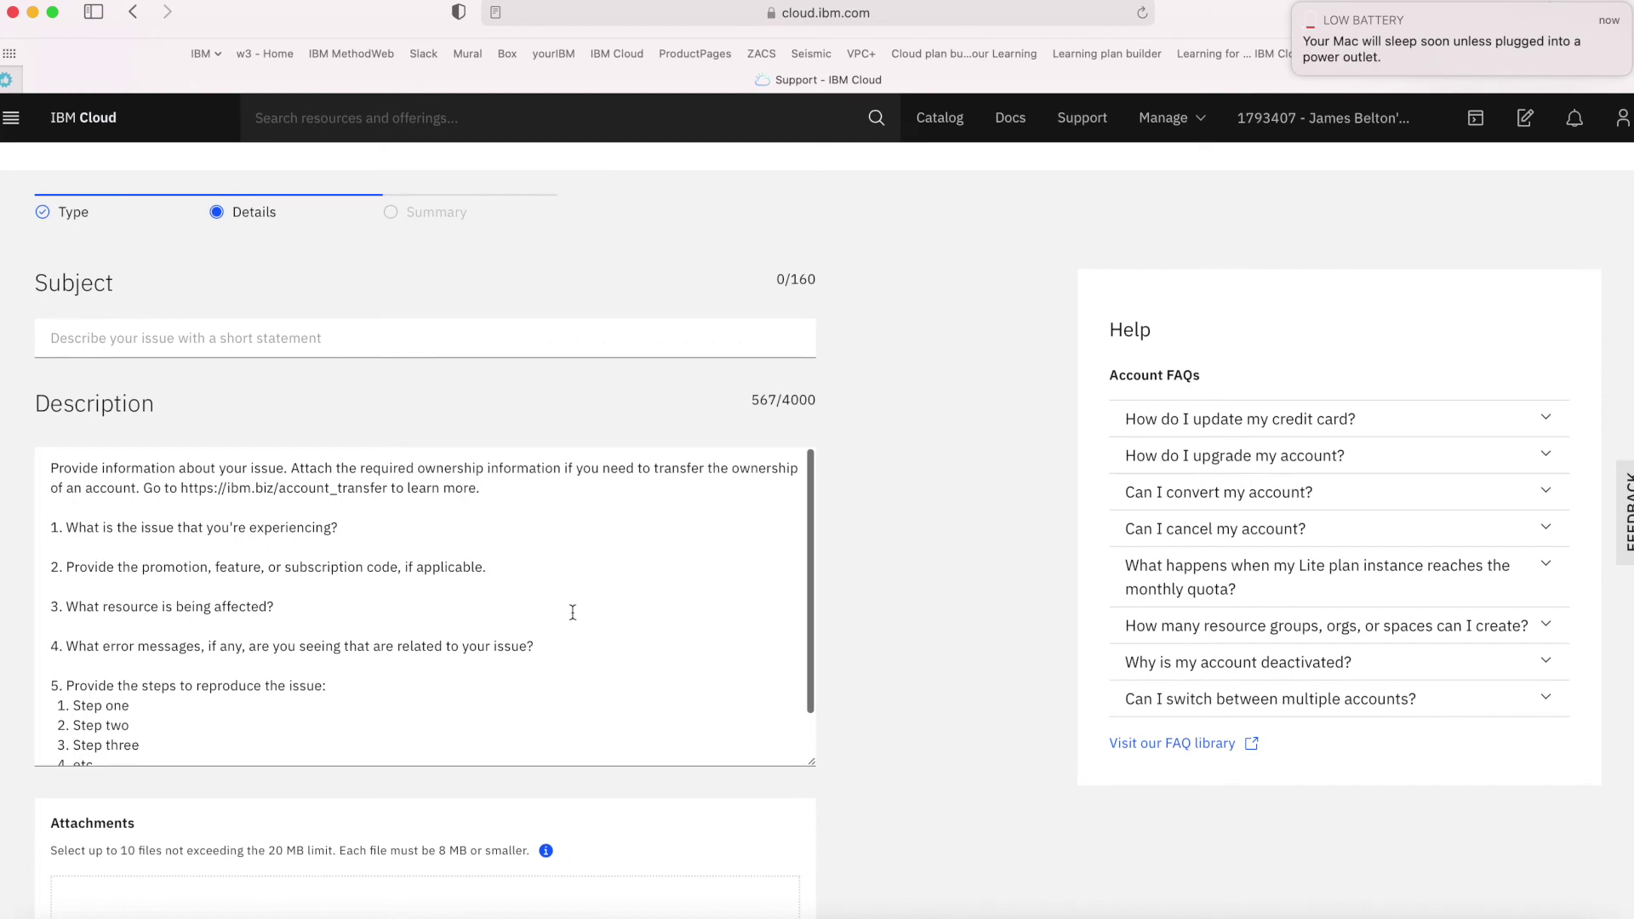
{"action": "scroll", "coordinate": [569, 611], "scroll_direction": "down", "scroll_amount": 2}
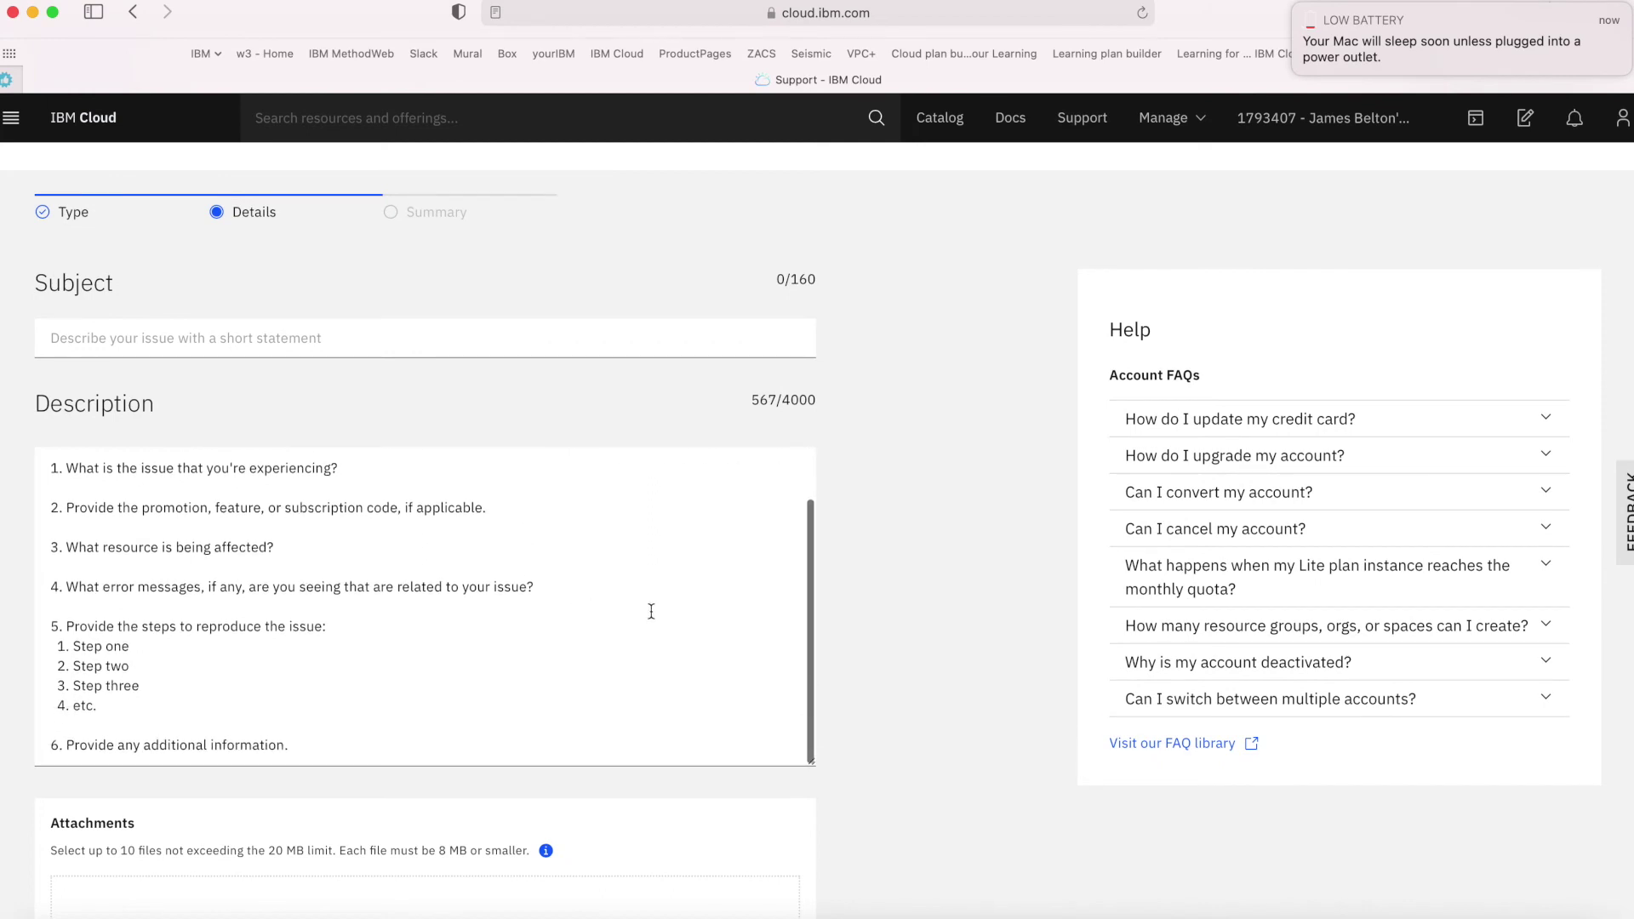
{"action": "scroll", "coordinate": [651, 611], "scroll_direction": "down", "scroll_amount": 1}
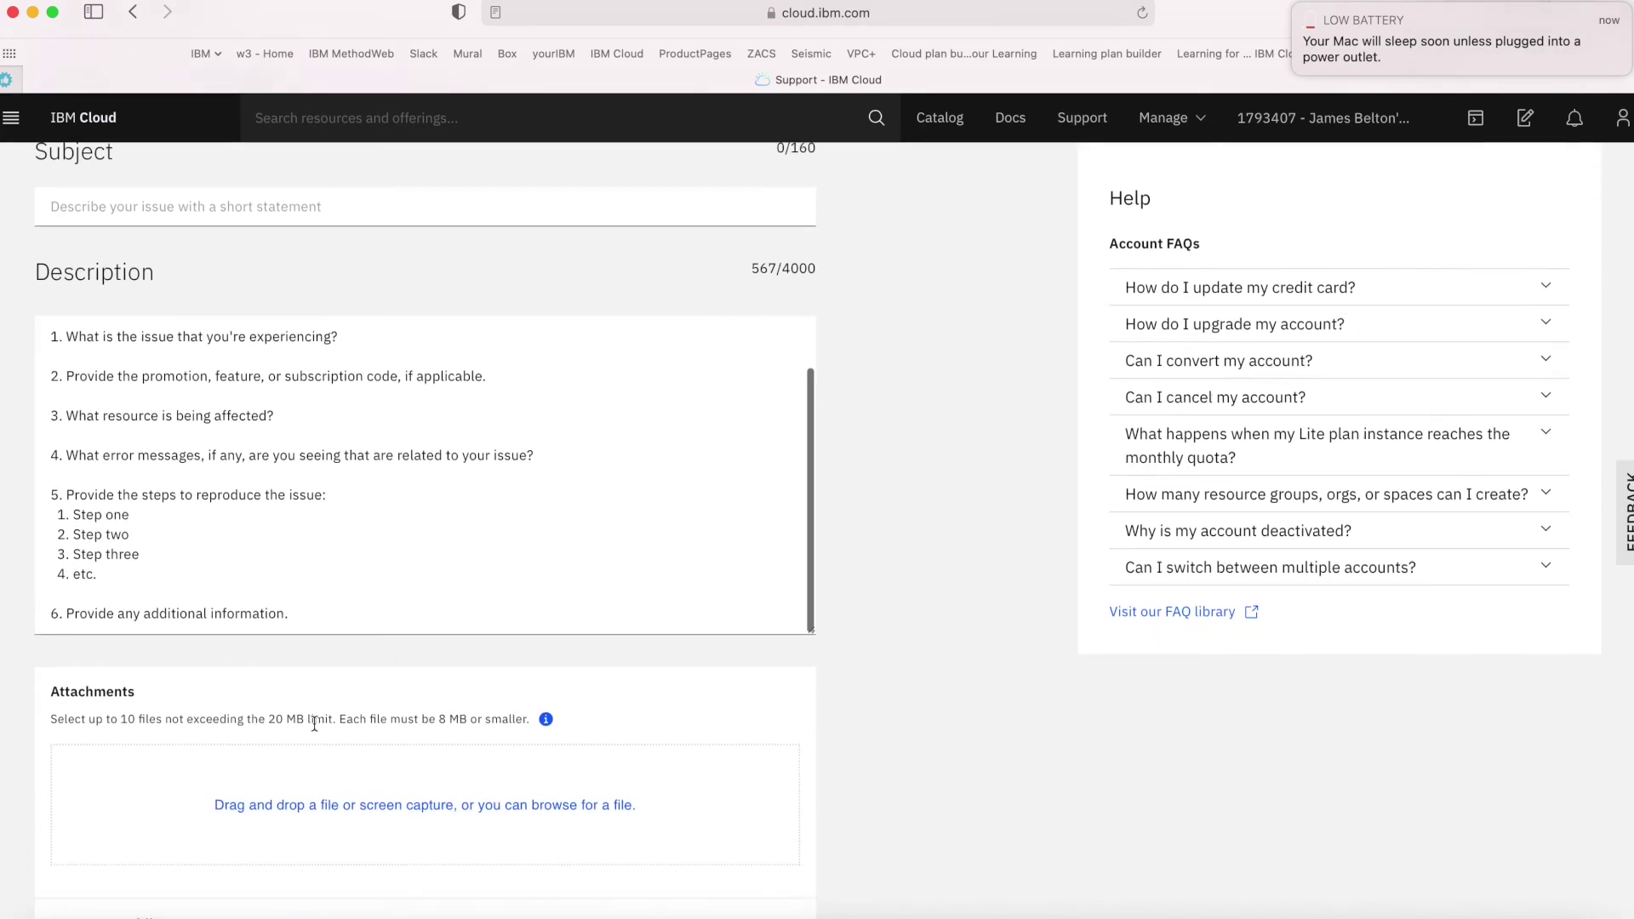
{"action": "scroll", "coordinate": [314, 723], "scroll_direction": "down", "scroll_amount": 5}
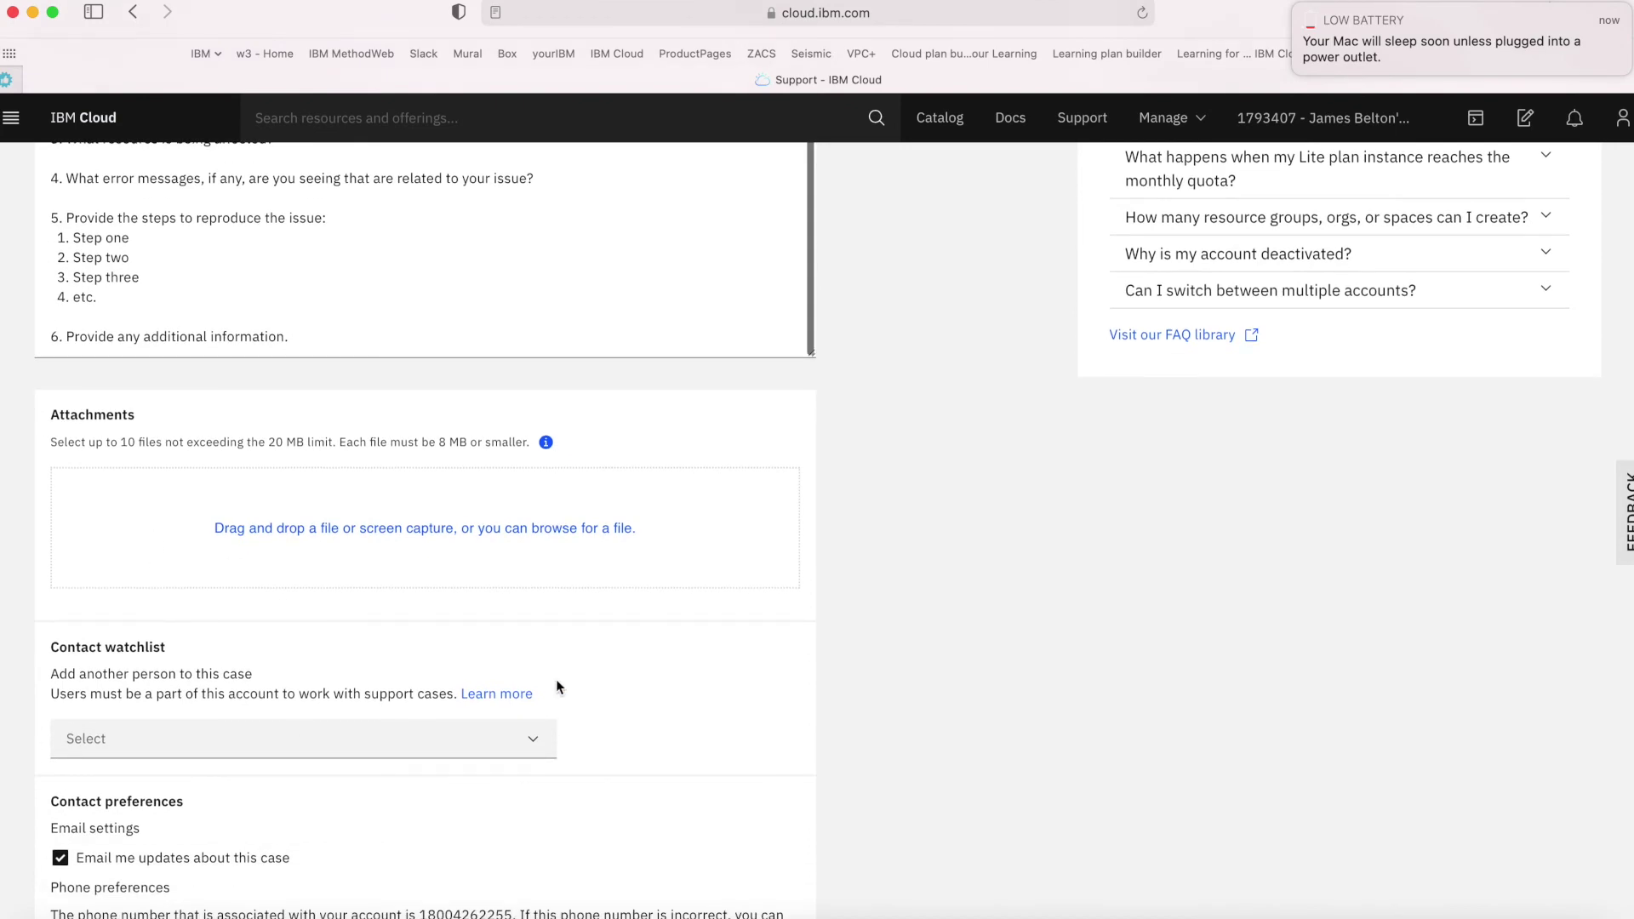
{"action": "scroll", "coordinate": [684, 784], "scroll_direction": "down", "scroll_amount": 10}
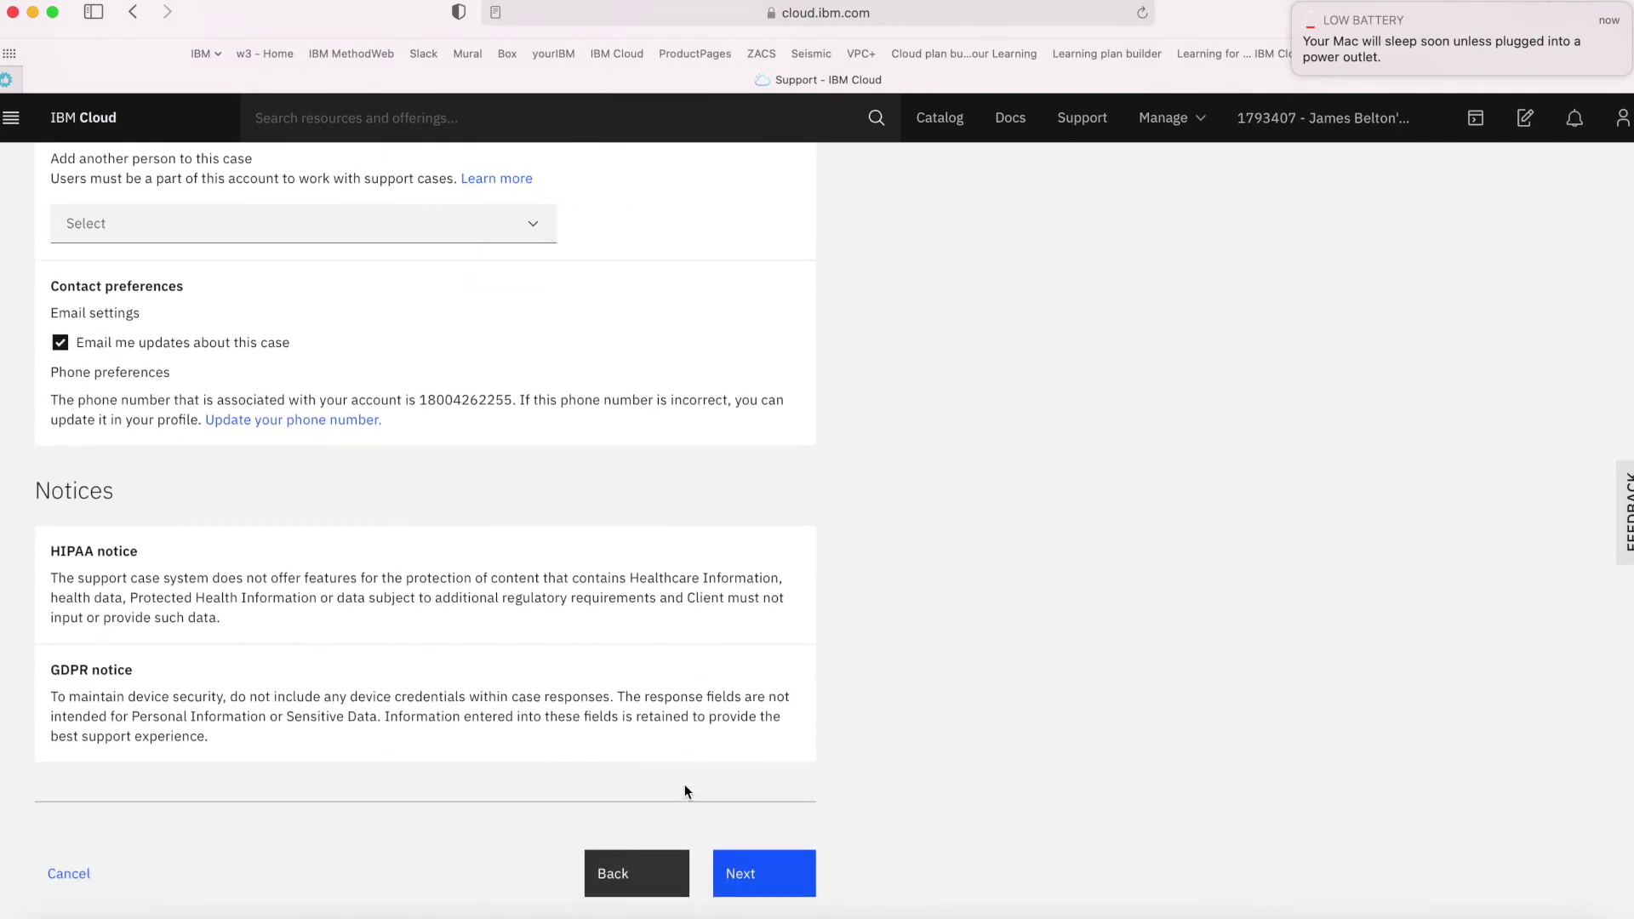
{"action": "scroll", "coordinate": [894, 723], "scroll_direction": "up", "scroll_amount": 15}
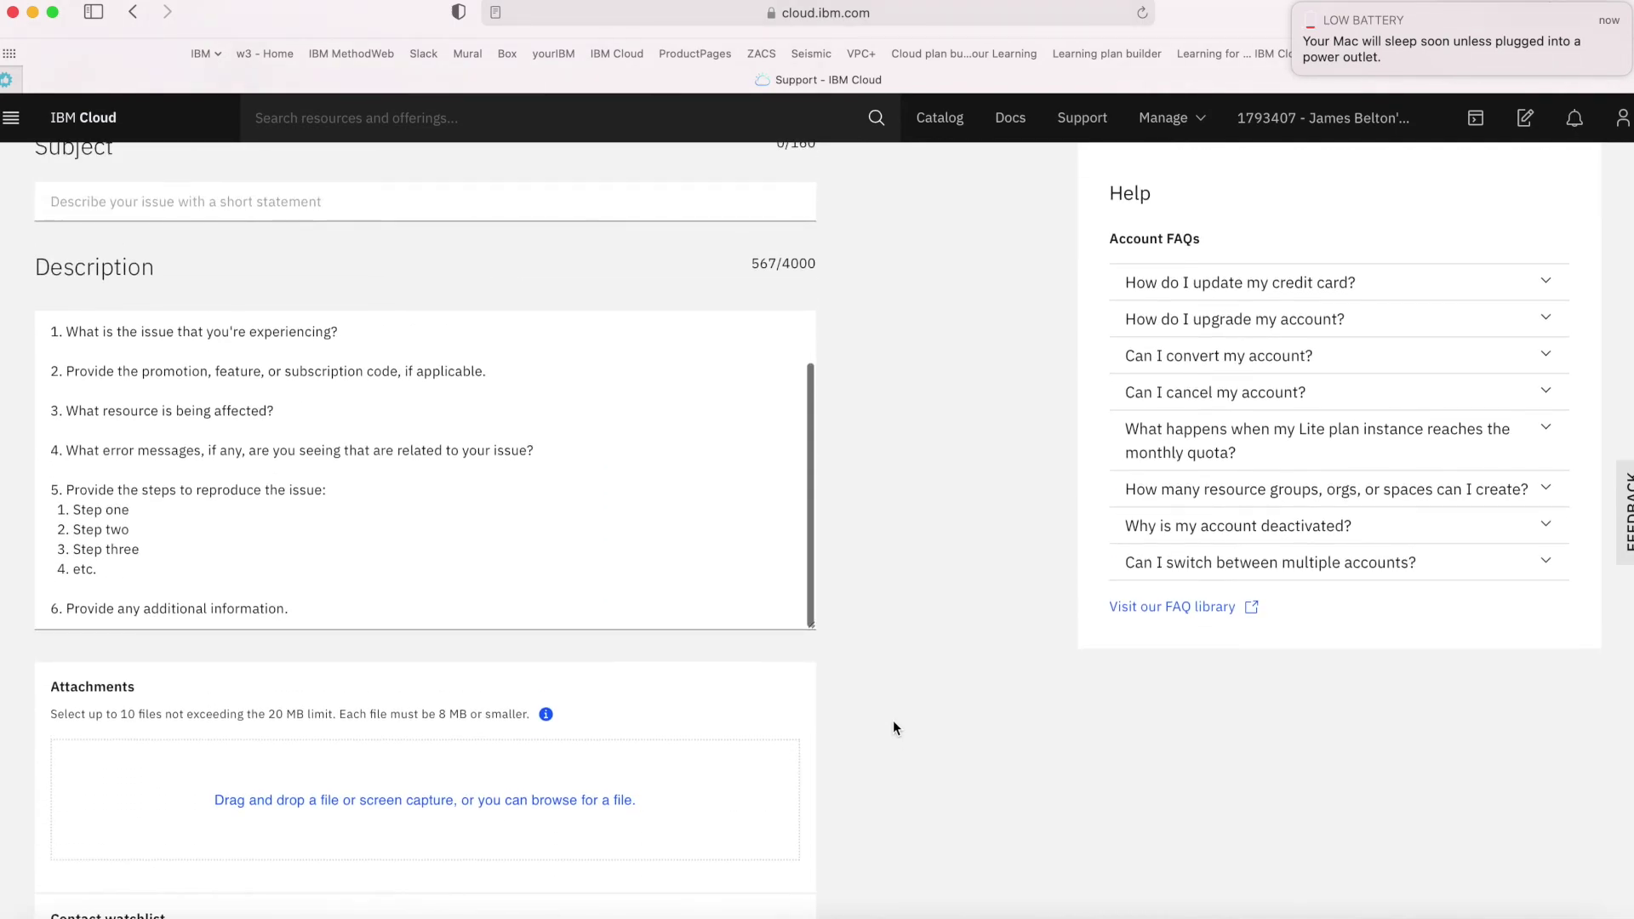
{"action": "scroll", "coordinate": [892, 720], "scroll_direction": "up", "scroll_amount": 4}
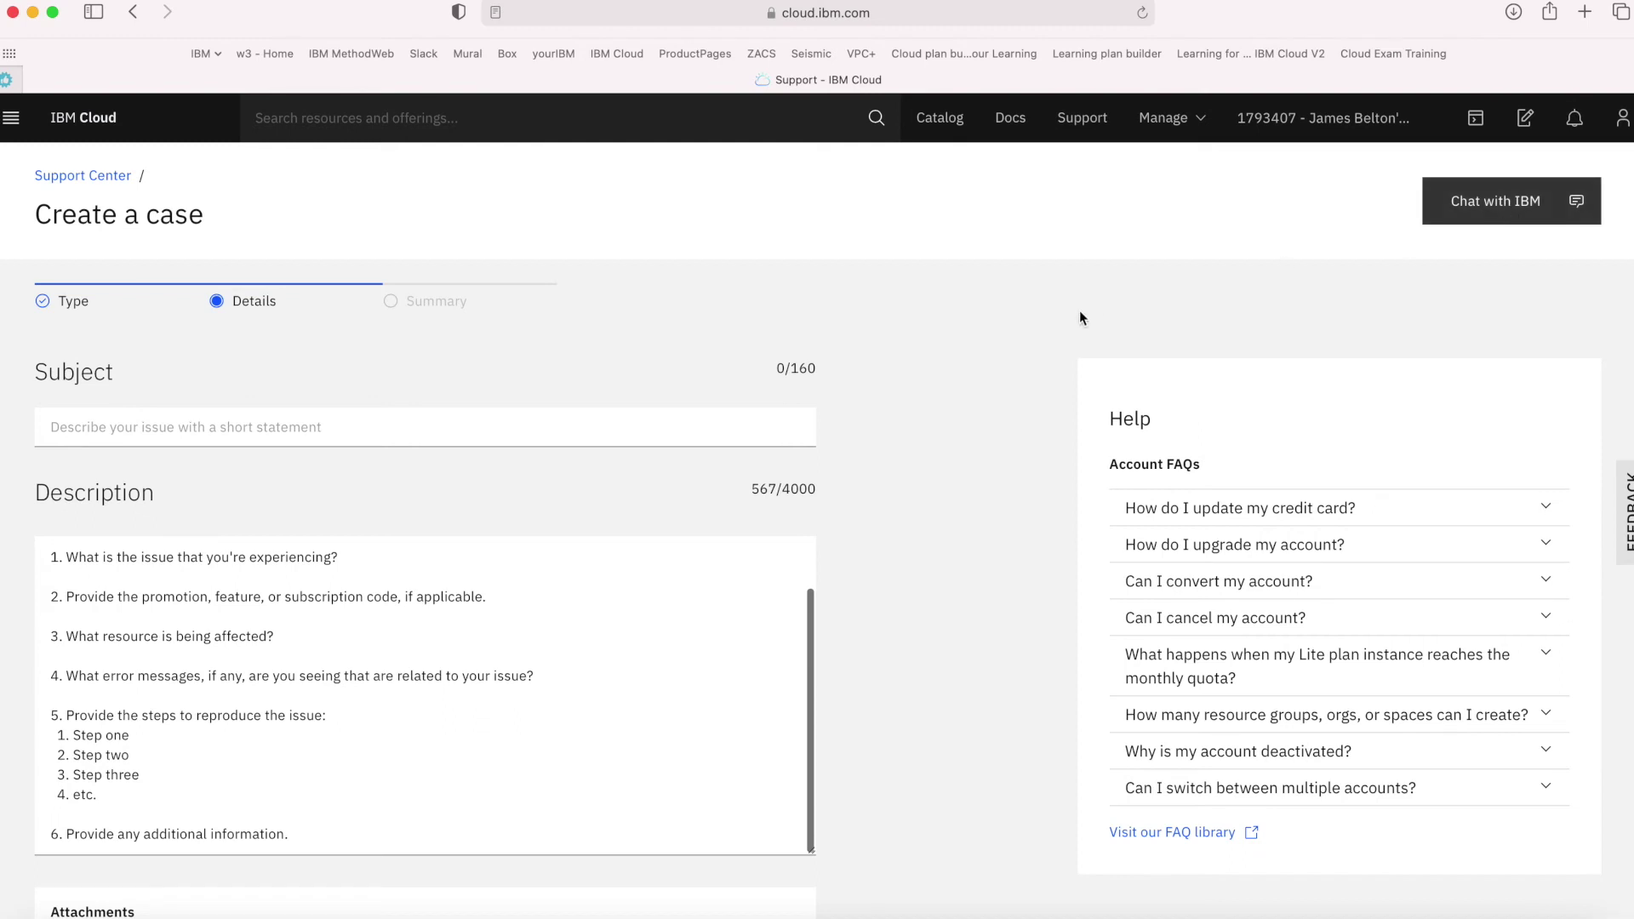
{"action": "left_click", "coordinate": [1080, 124]}
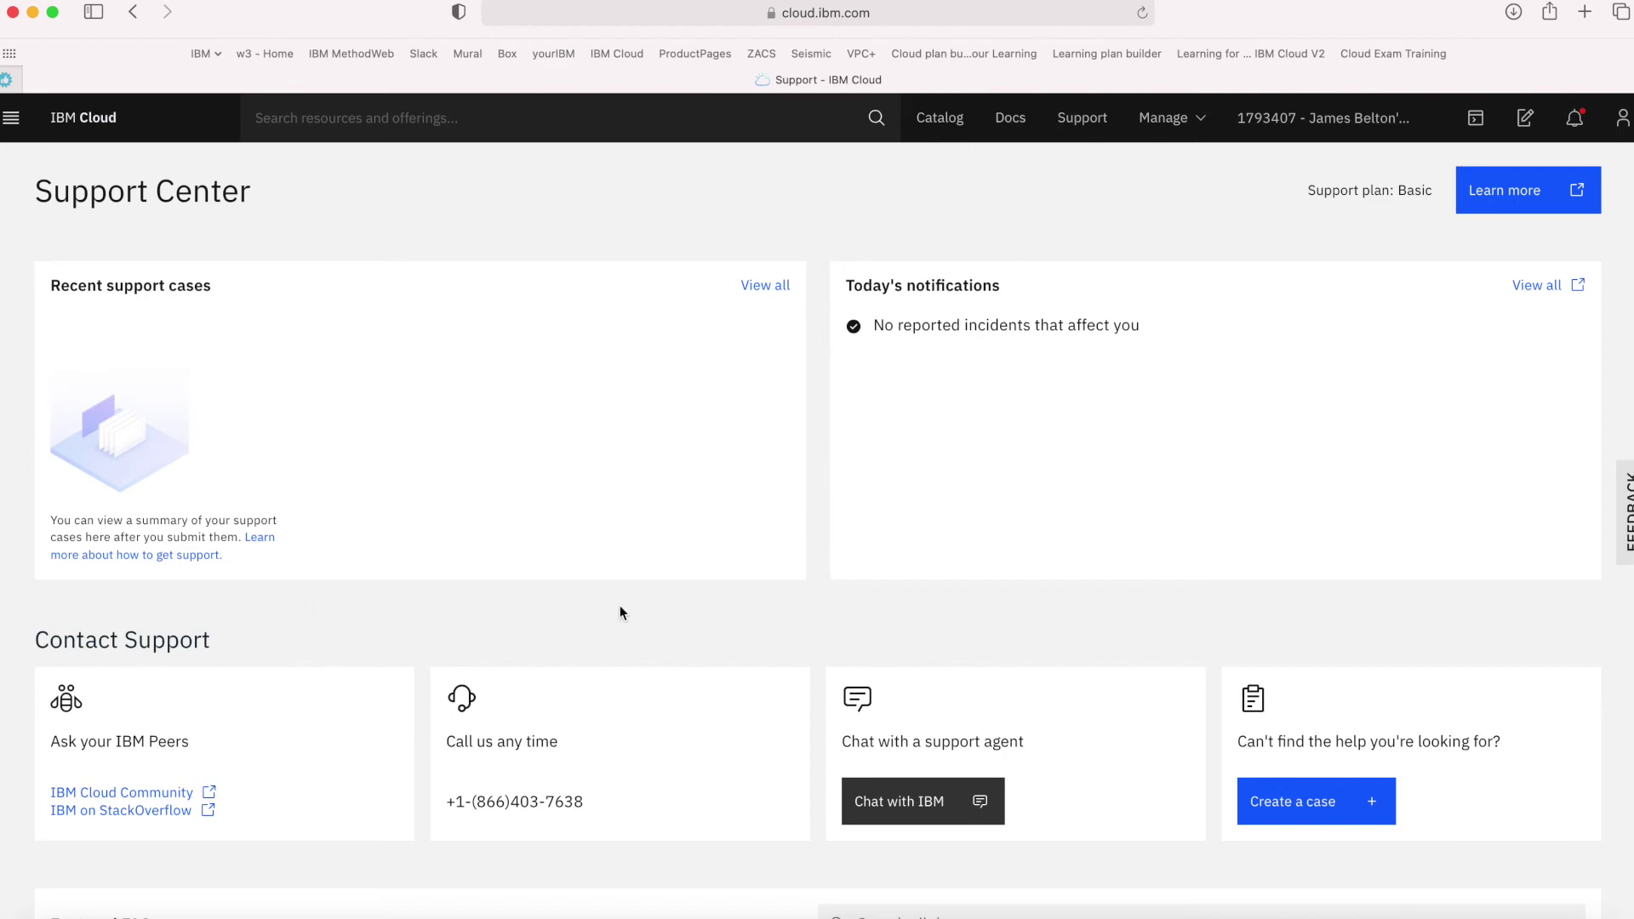
Open the Support plans docs page and review the Basic, Advanced and Premium response times
{"action": "scroll", "coordinate": [621, 606], "scroll_direction": "down", "scroll_amount": 10}
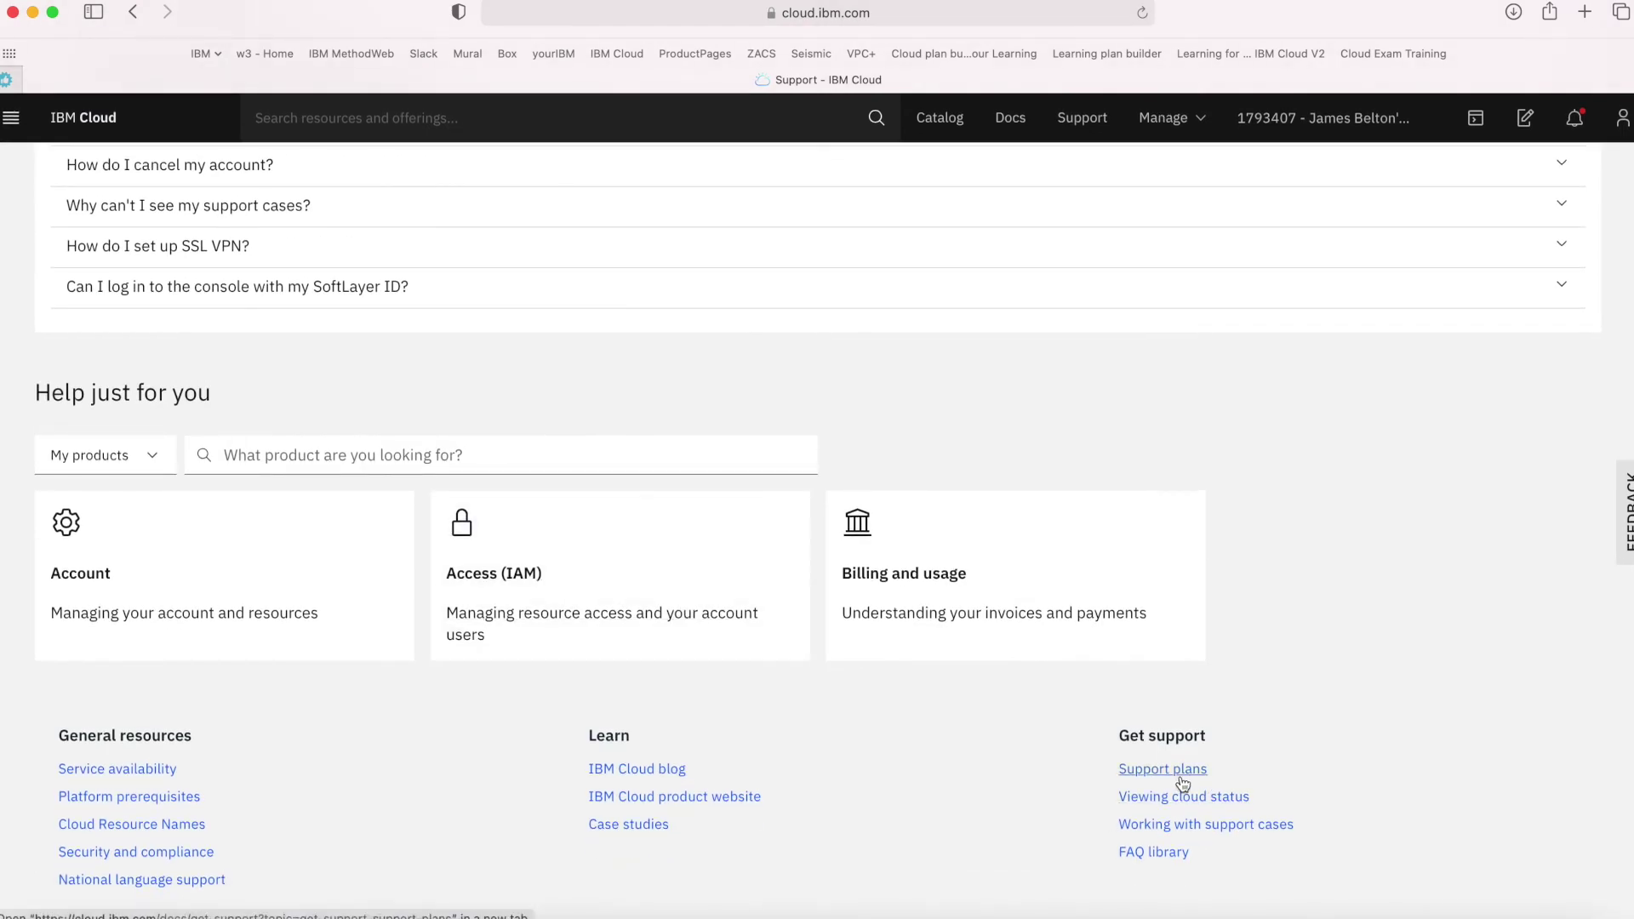
{"action": "left_click", "coordinate": [1171, 775], "text": "super"}
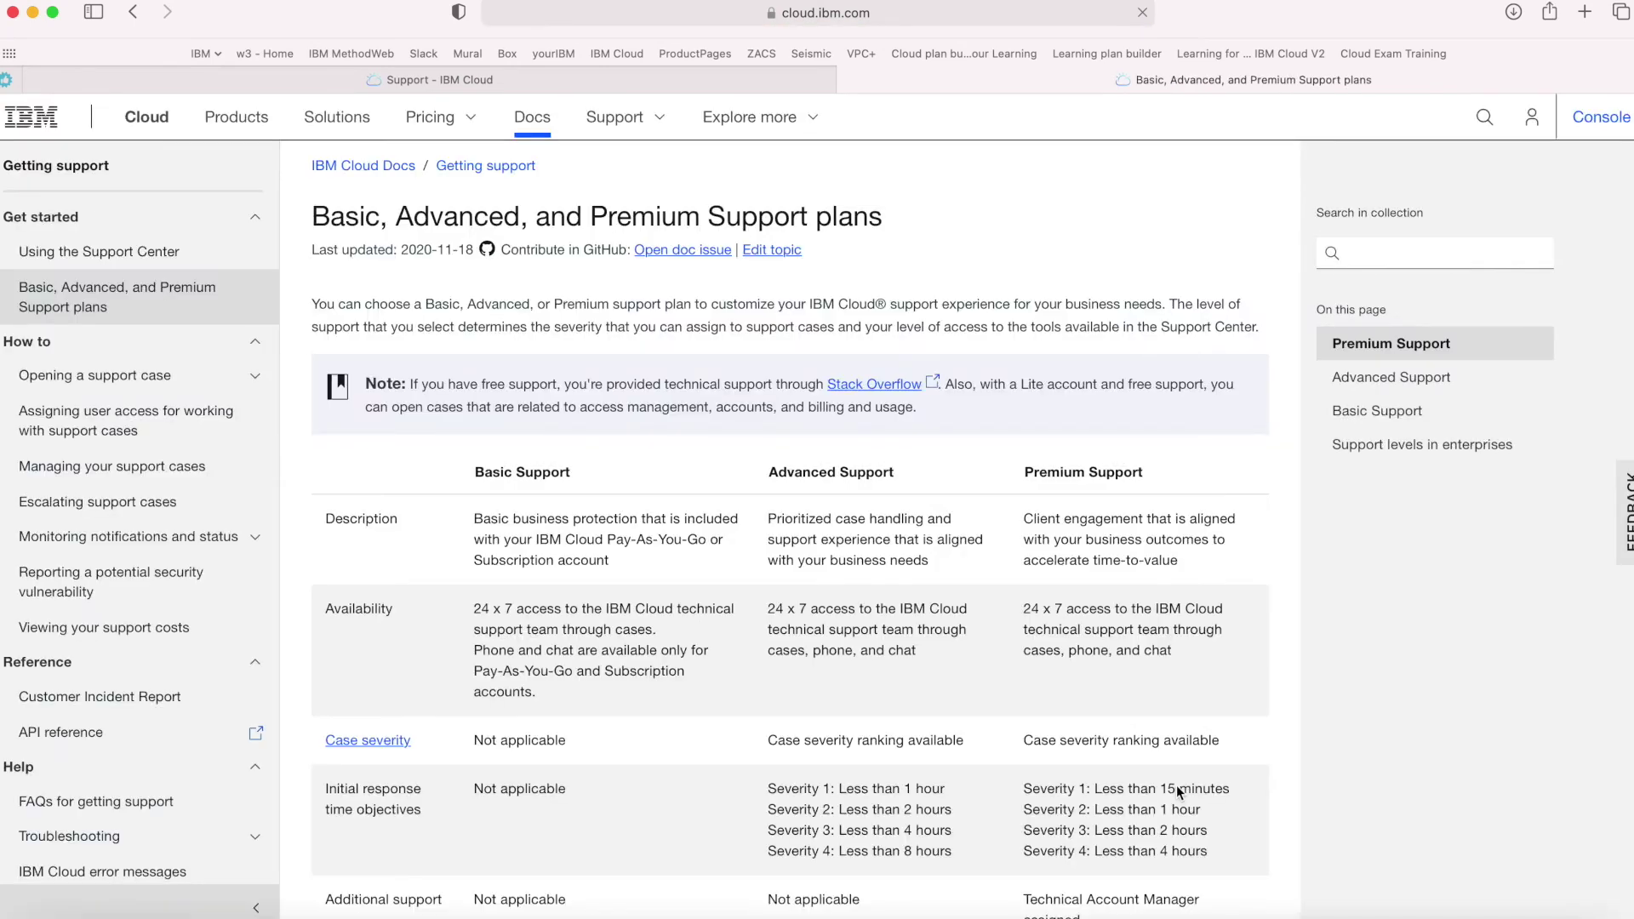
{"action": "scroll", "coordinate": [861, 763], "scroll_direction": "down", "scroll_amount": 1}
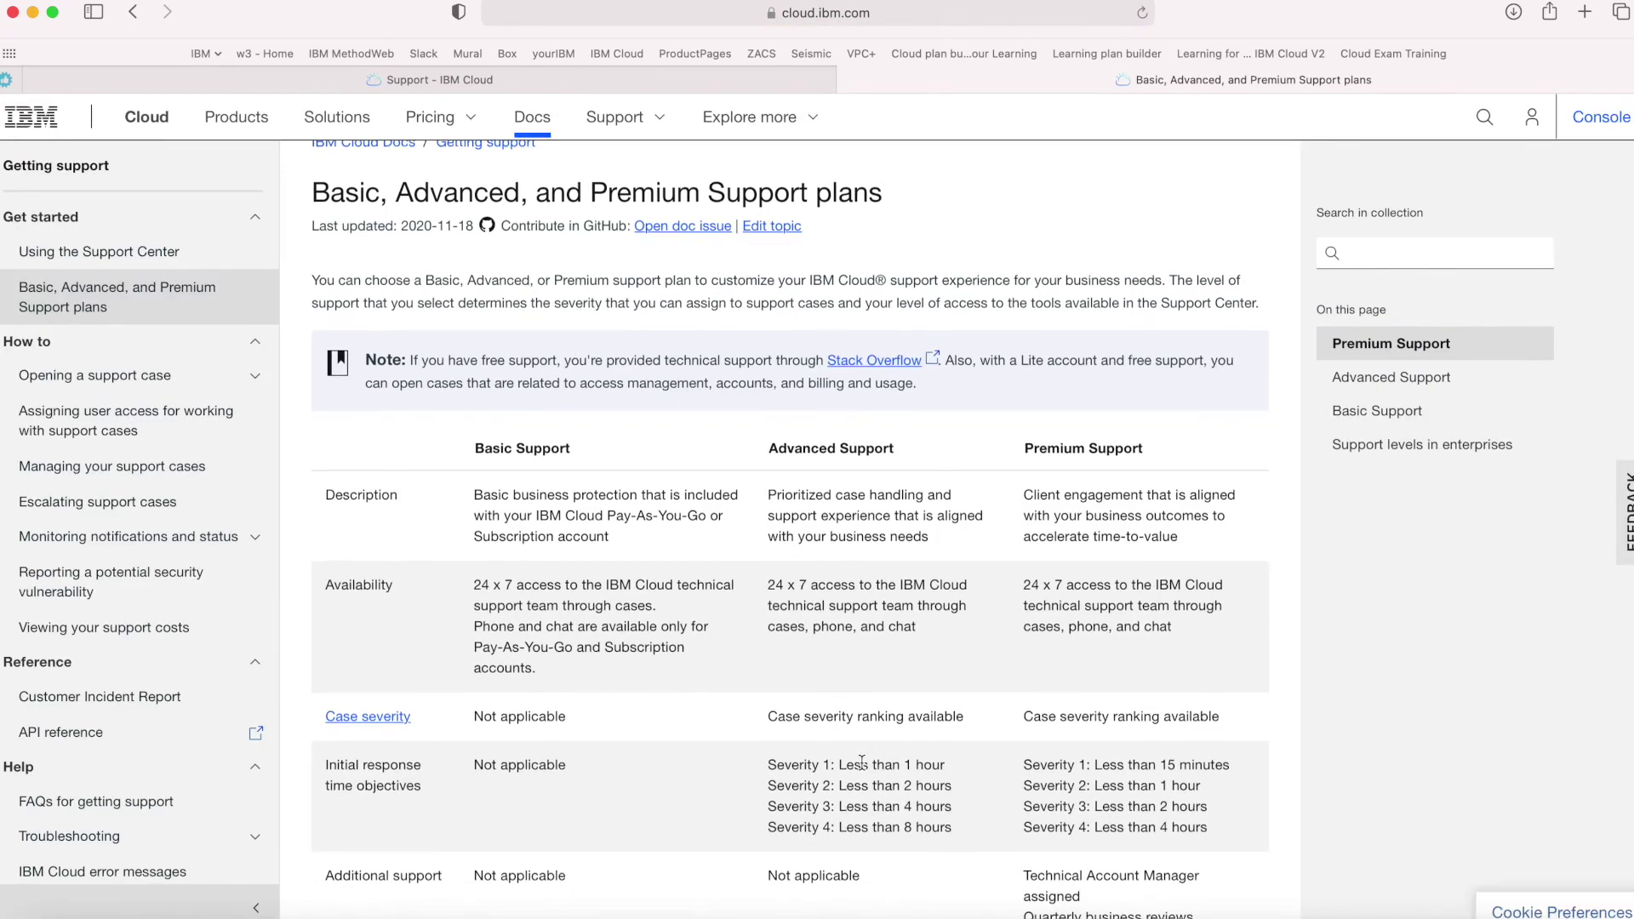
{"action": "scroll", "coordinate": [862, 763], "scroll_direction": "down", "scroll_amount": 5}
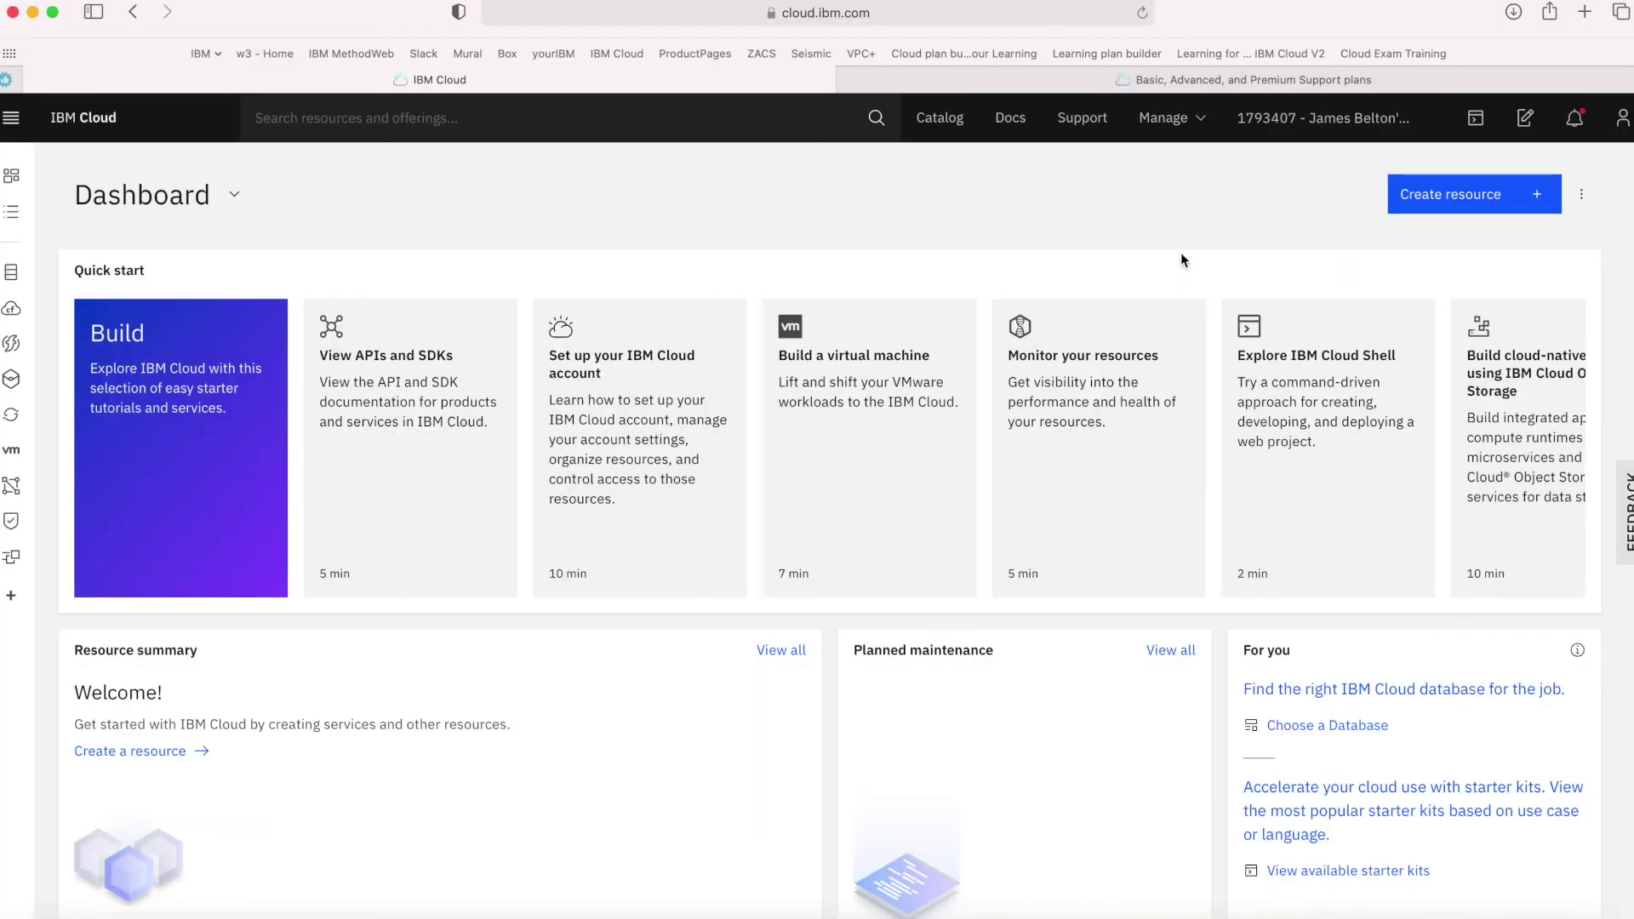
View the Account page, then Account settings showing Pay-As-You-Go and the 12/1–12/31/2020 usage cycle
{"action": "left_click", "coordinate": [1172, 124]}
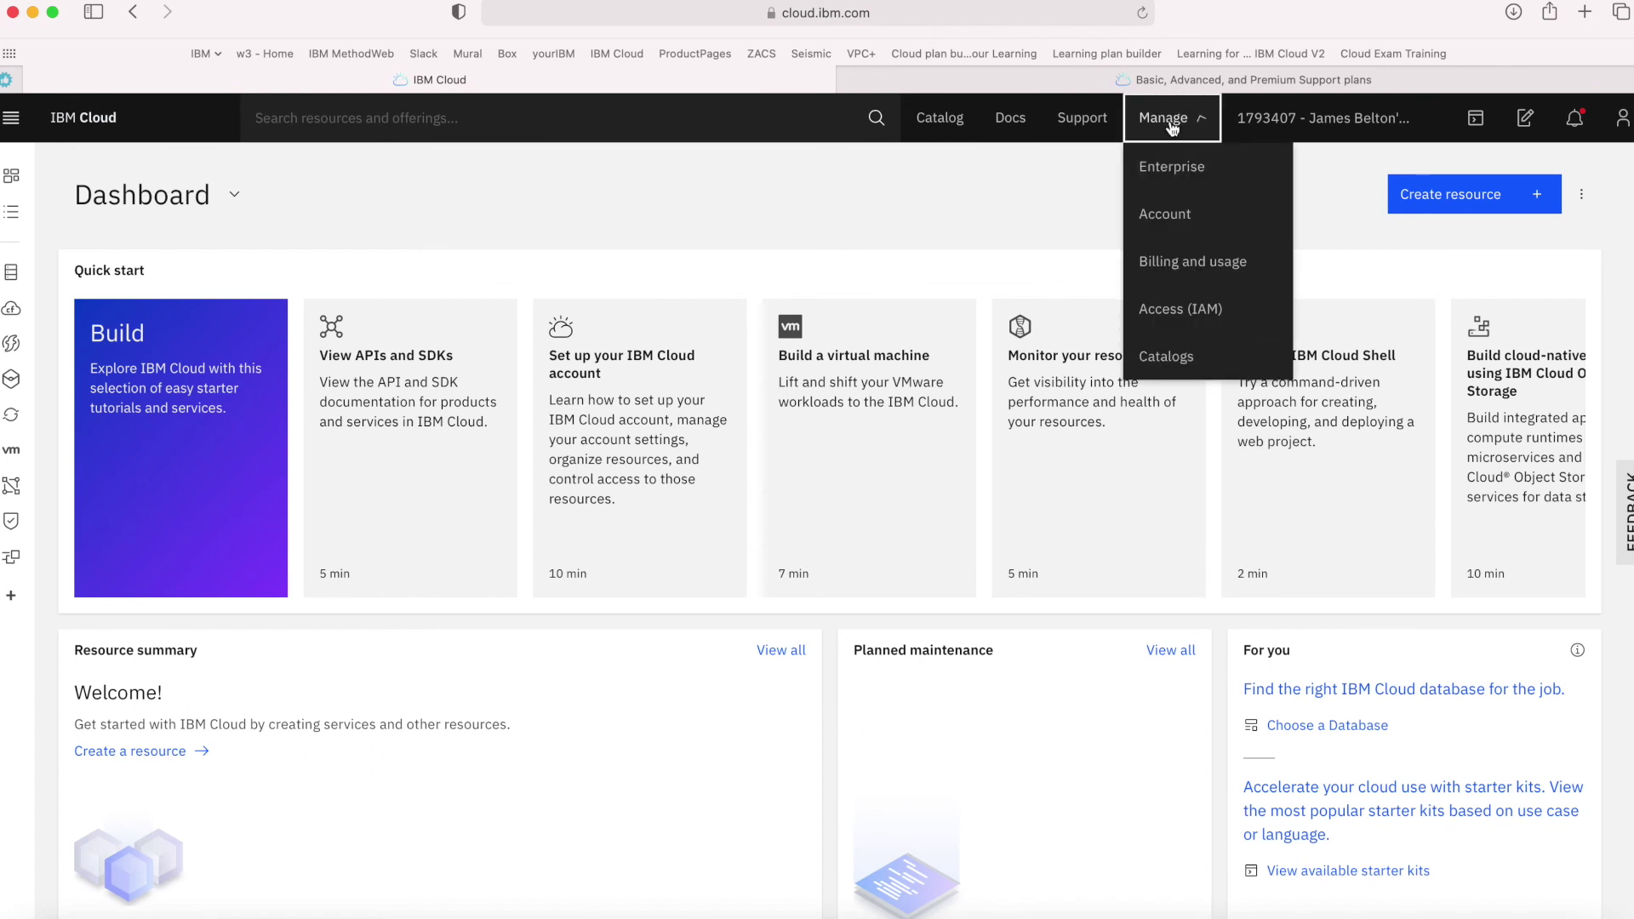
{"action": "left_click", "coordinate": [1161, 223]}
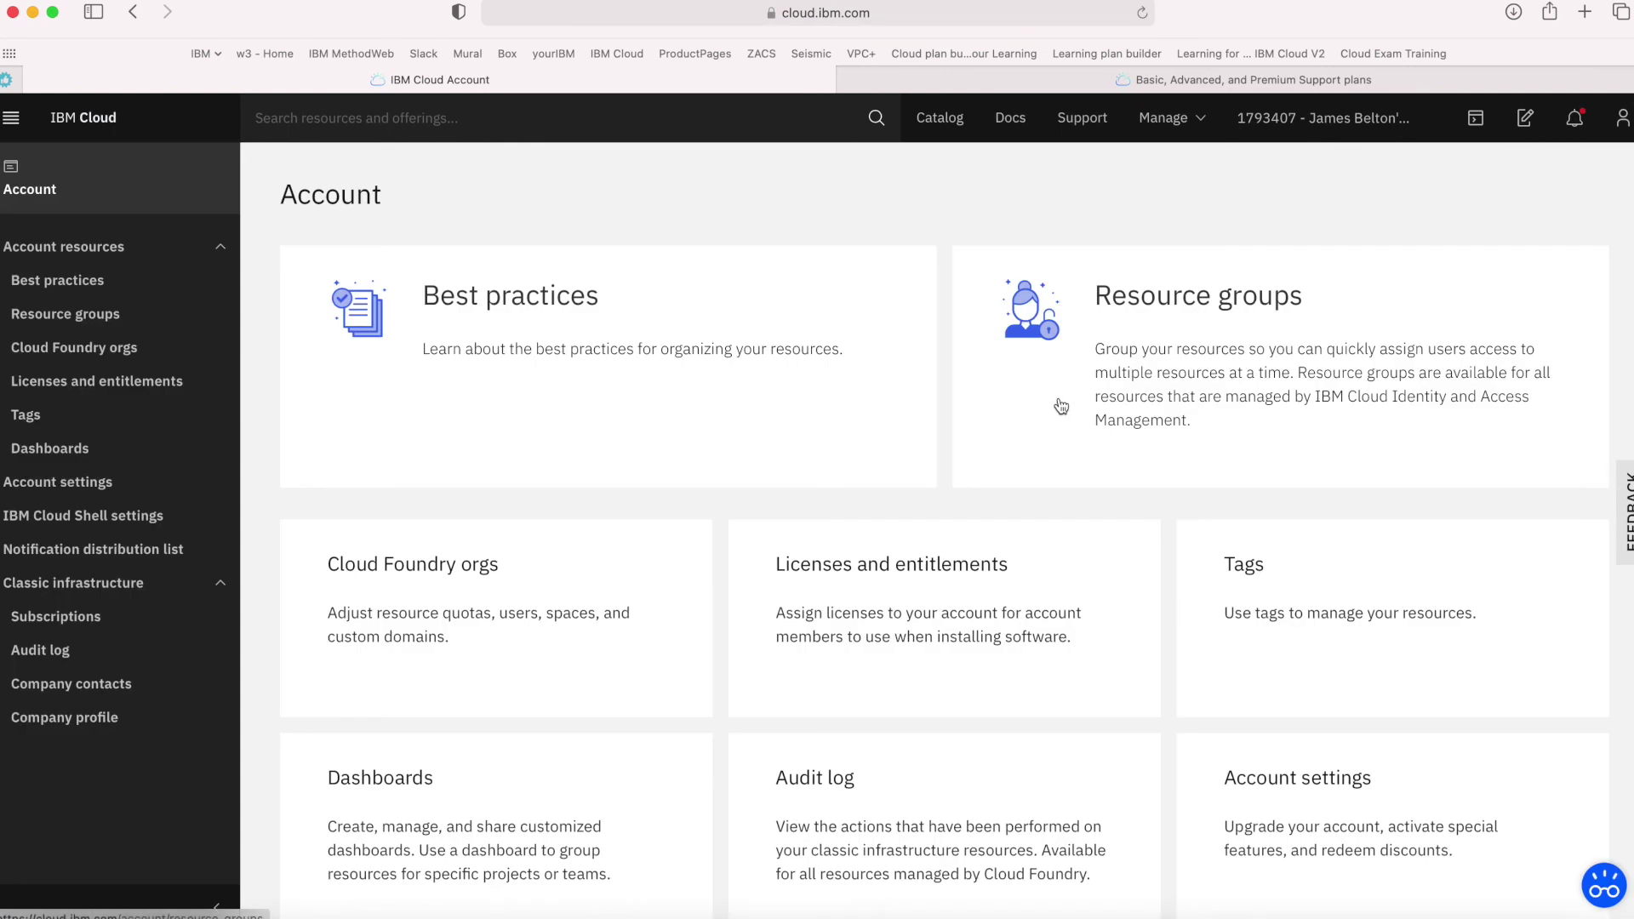
{"action": "scroll", "coordinate": [746, 582], "scroll_direction": "down", "scroll_amount": 2}
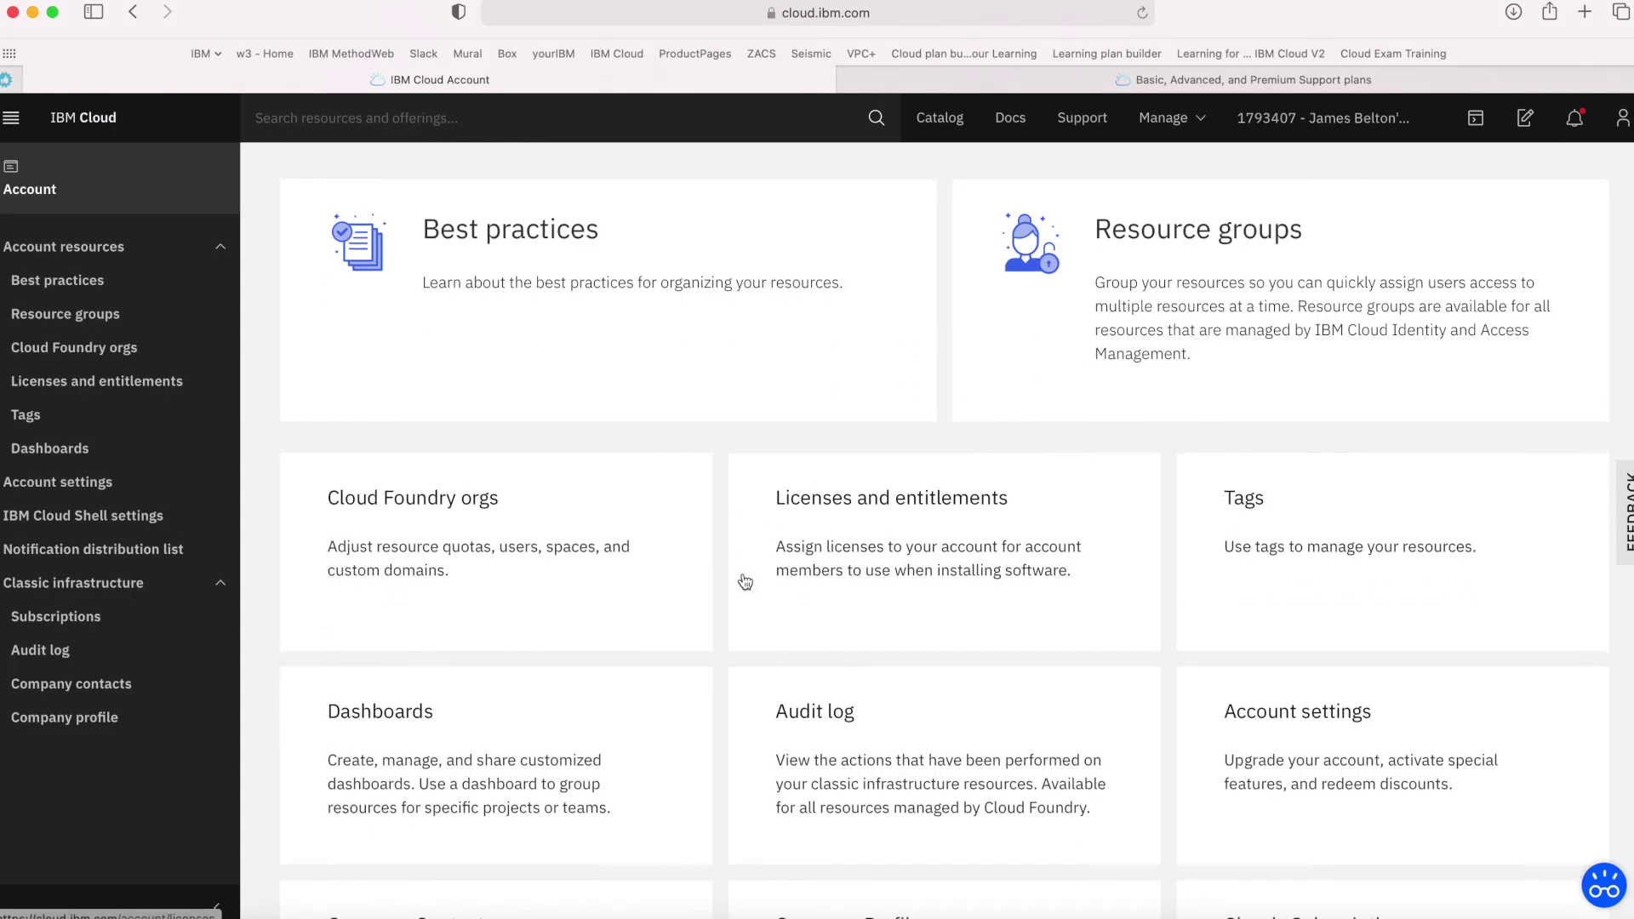
{"action": "scroll", "coordinate": [746, 582], "scroll_direction": "down", "scroll_amount": 5}
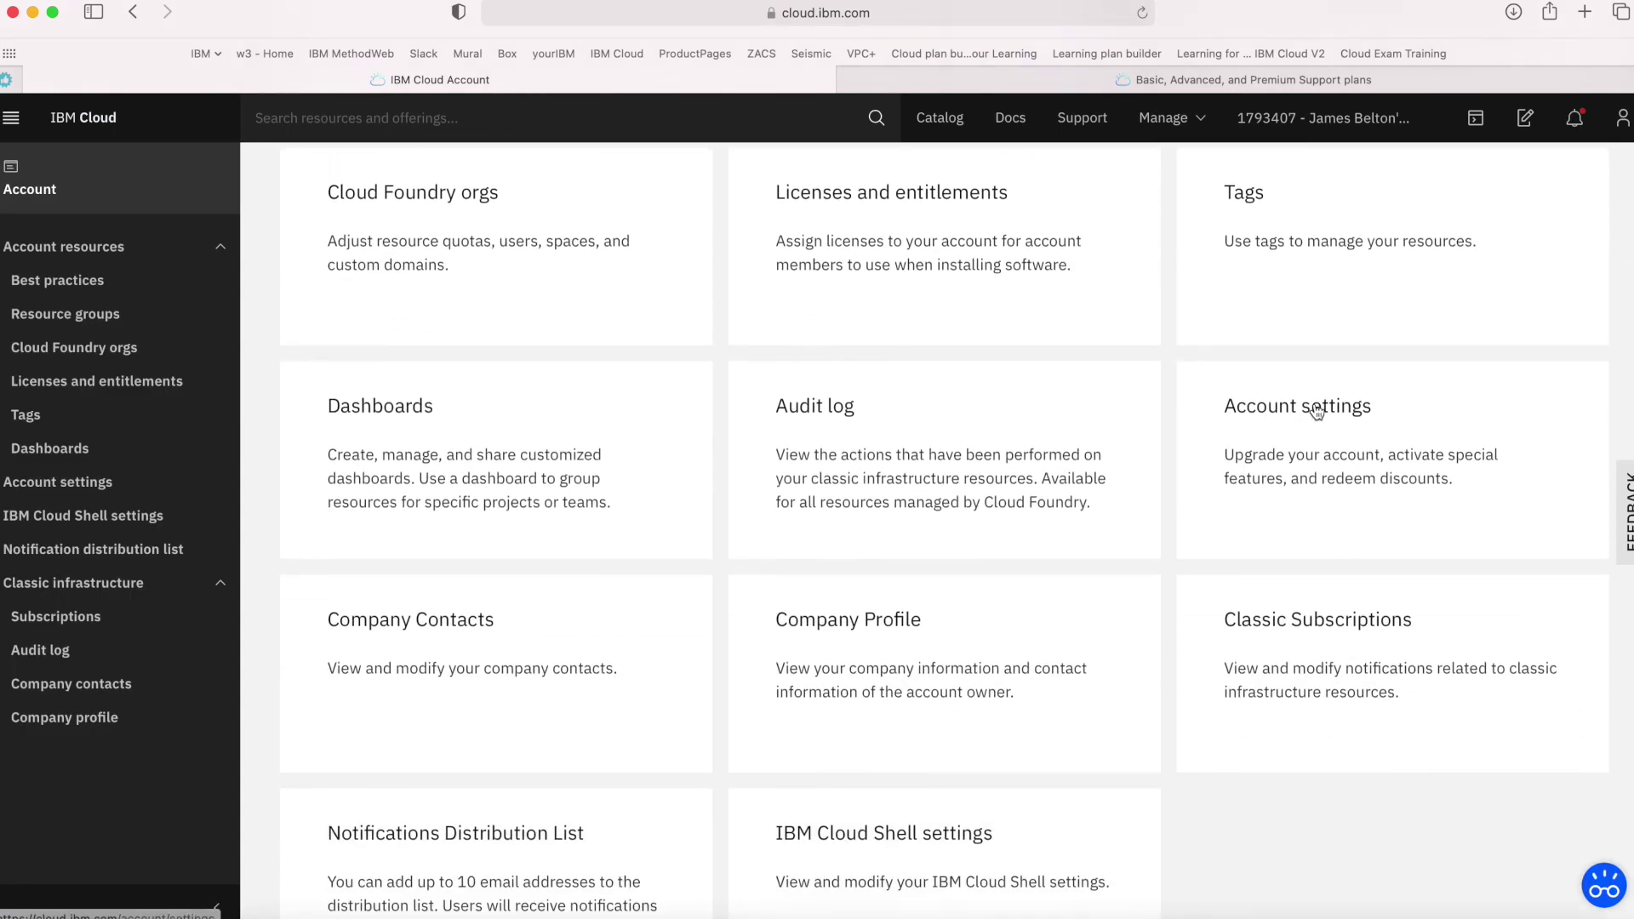
{"action": "left_click", "coordinate": [1188, 121]}
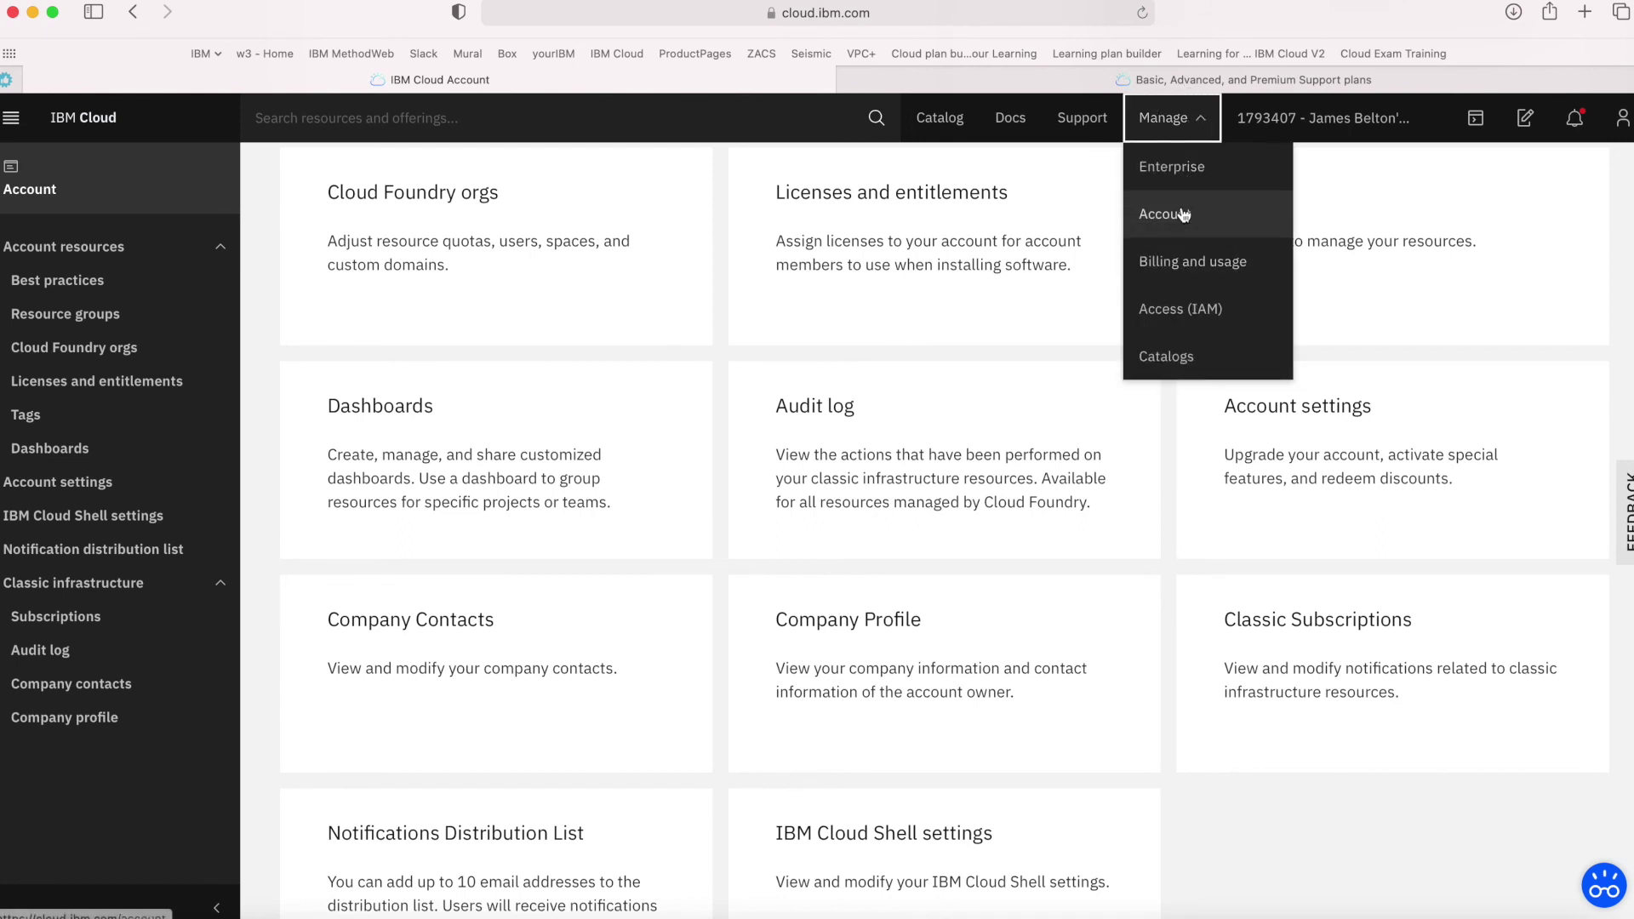
{"action": "left_click", "coordinate": [1286, 430]}
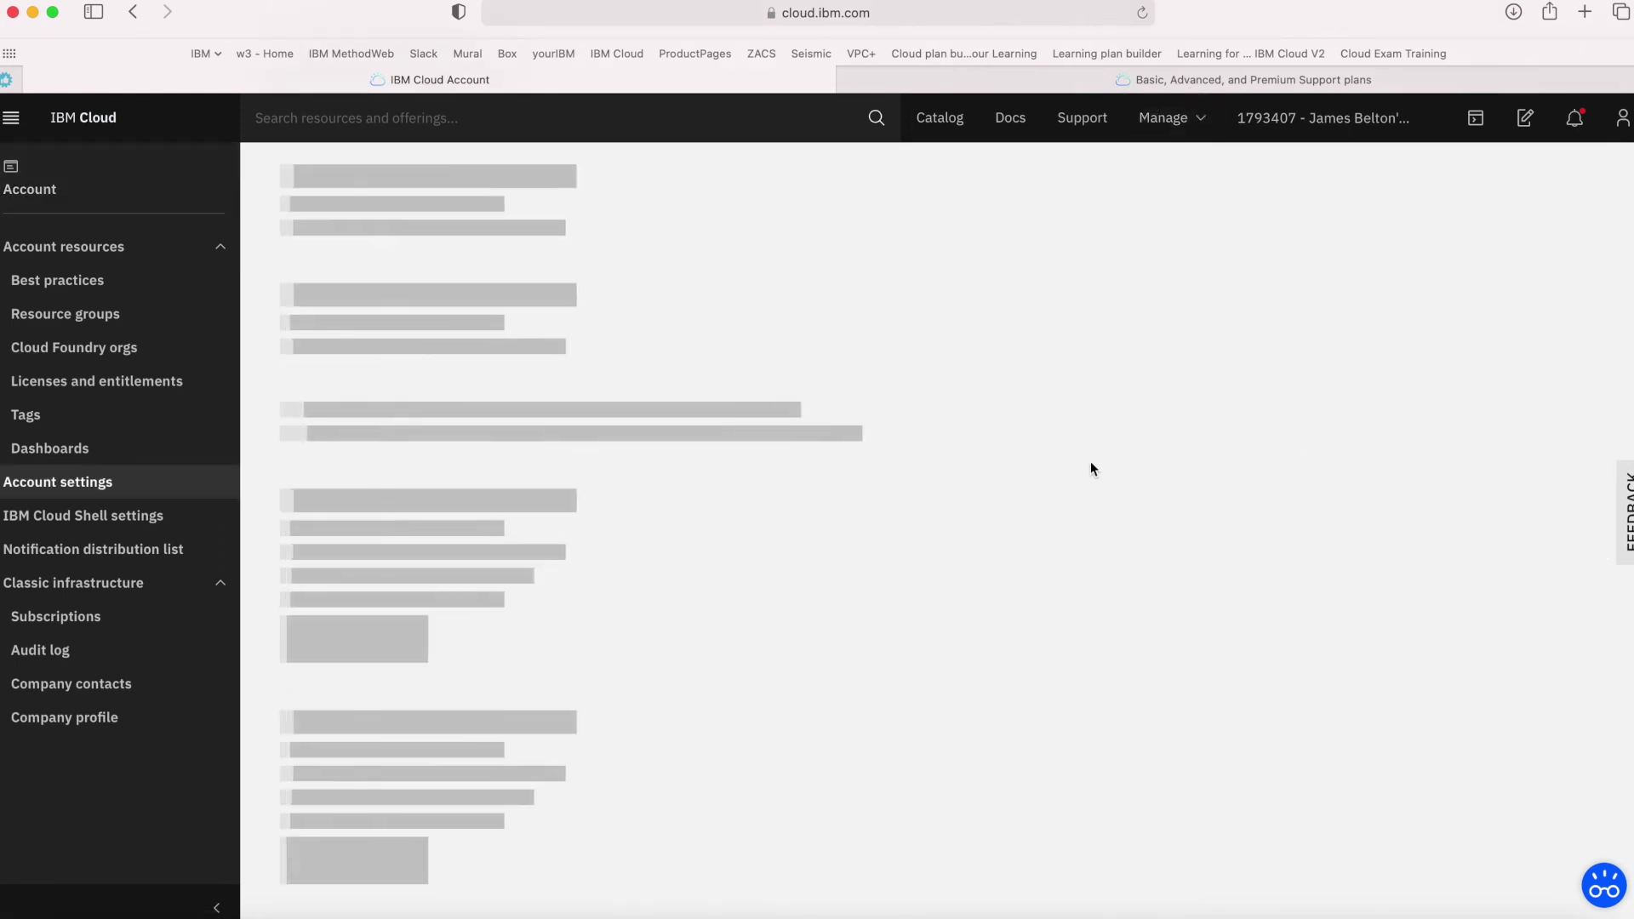
{"action": "scroll", "coordinate": [843, 577], "scroll_direction": "up", "scroll_amount": 3}
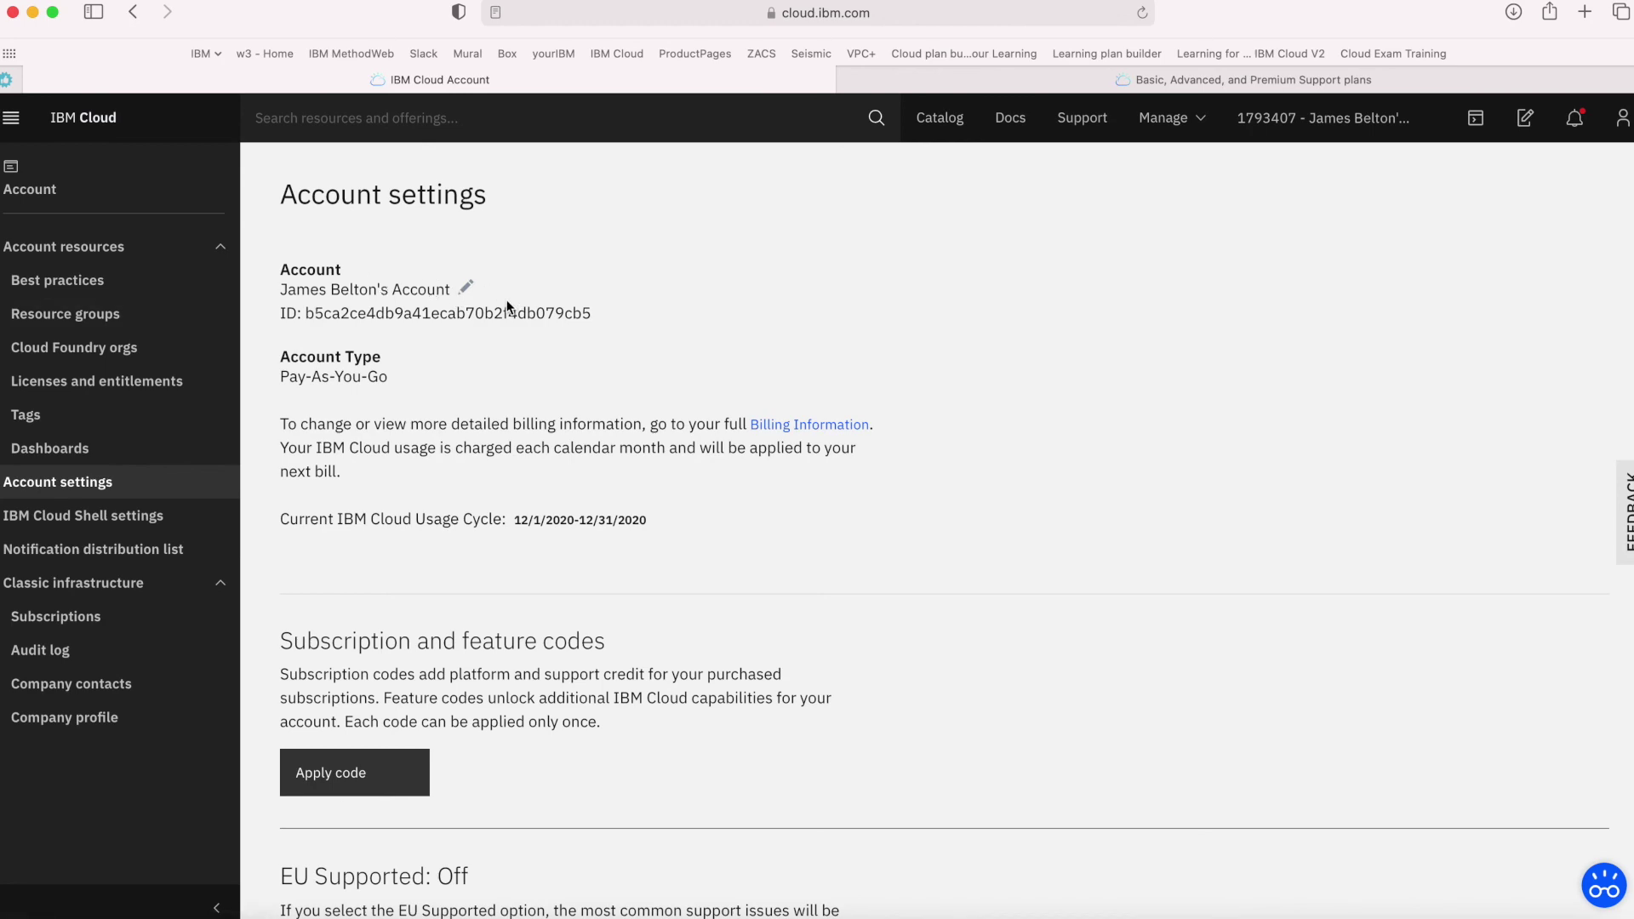
{"action": "left_click", "coordinate": [466, 289]}
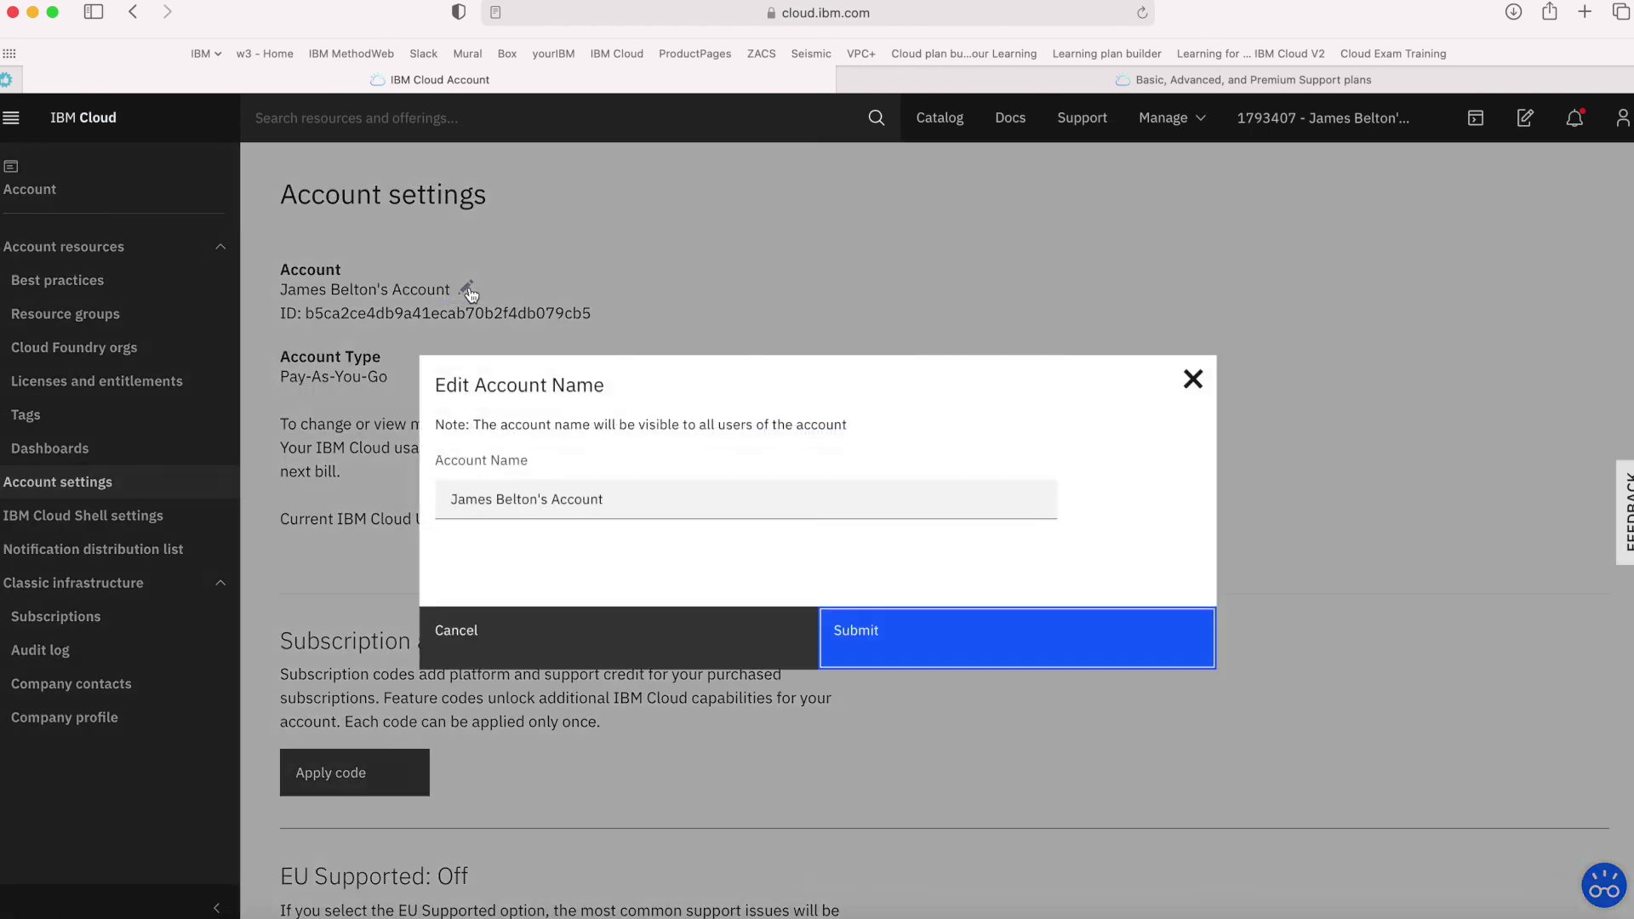
{"action": "left_click", "coordinate": [662, 640]}
{"action": "scroll", "coordinate": [821, 591], "scroll_direction": "down", "scroll_amount": 5}
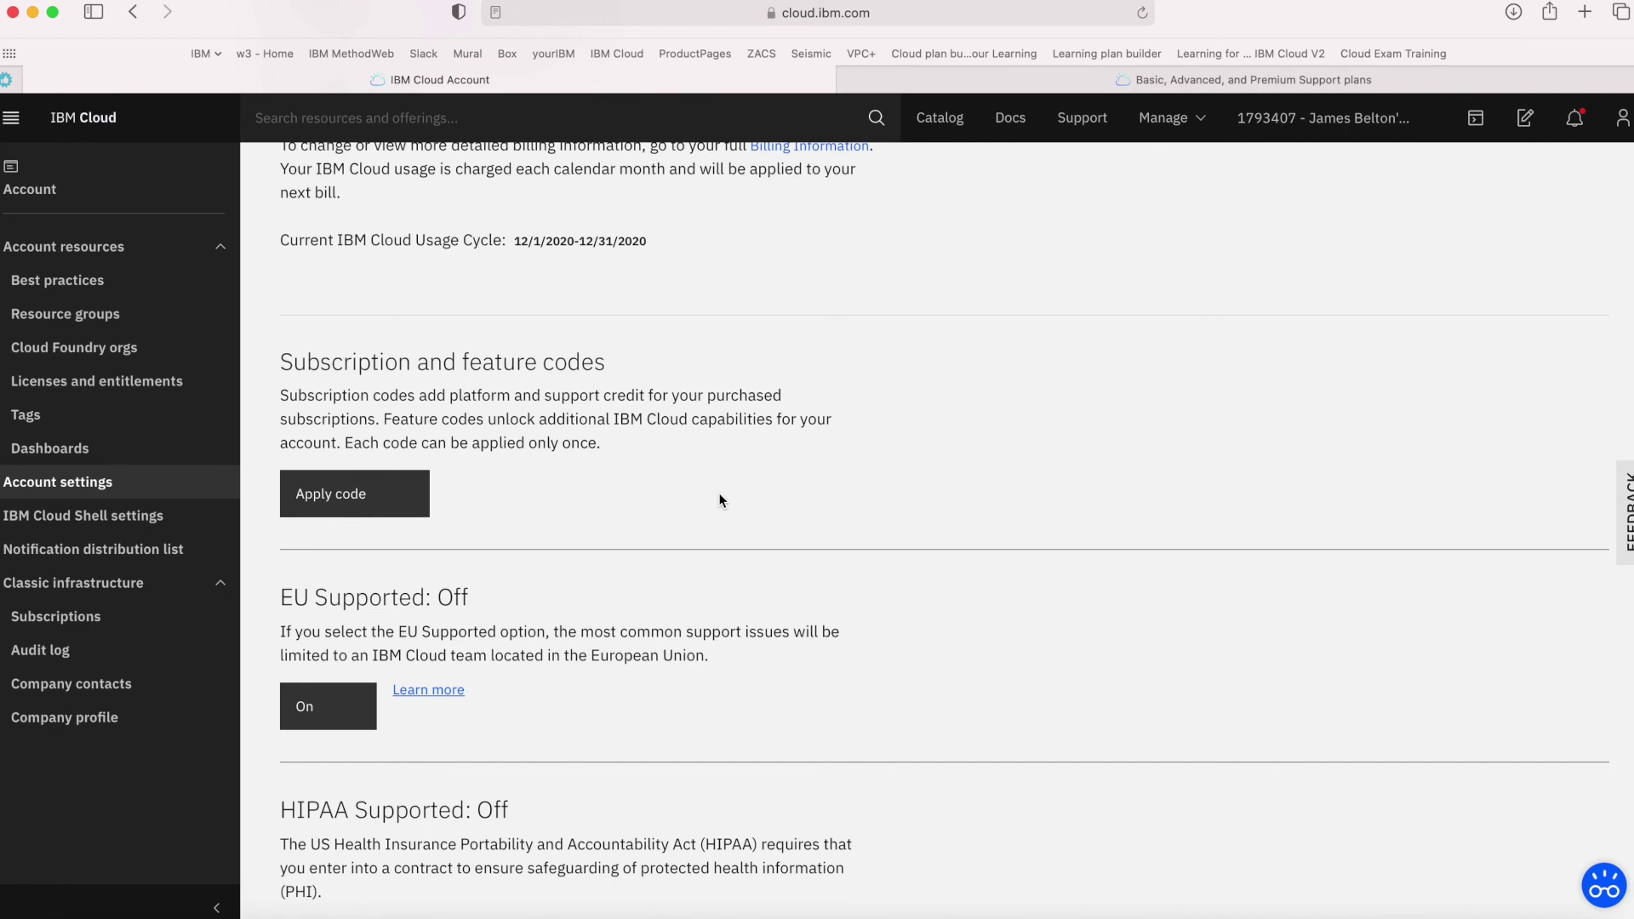
{"action": "left_click", "coordinate": [354, 504]}
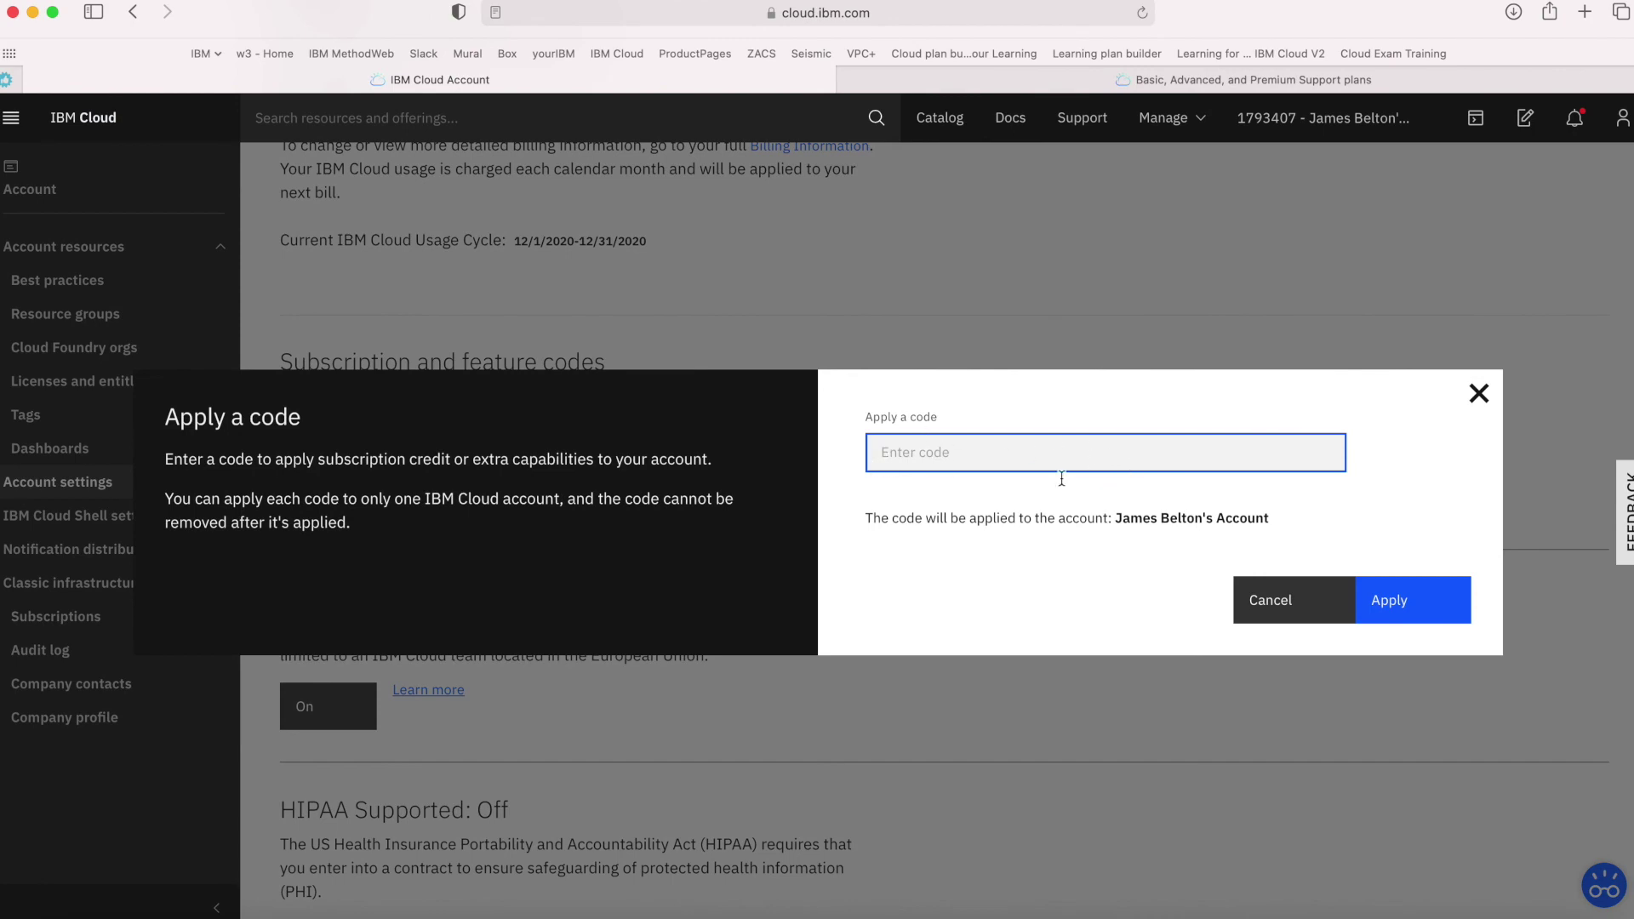
{"action": "left_click", "coordinate": [1255, 603]}
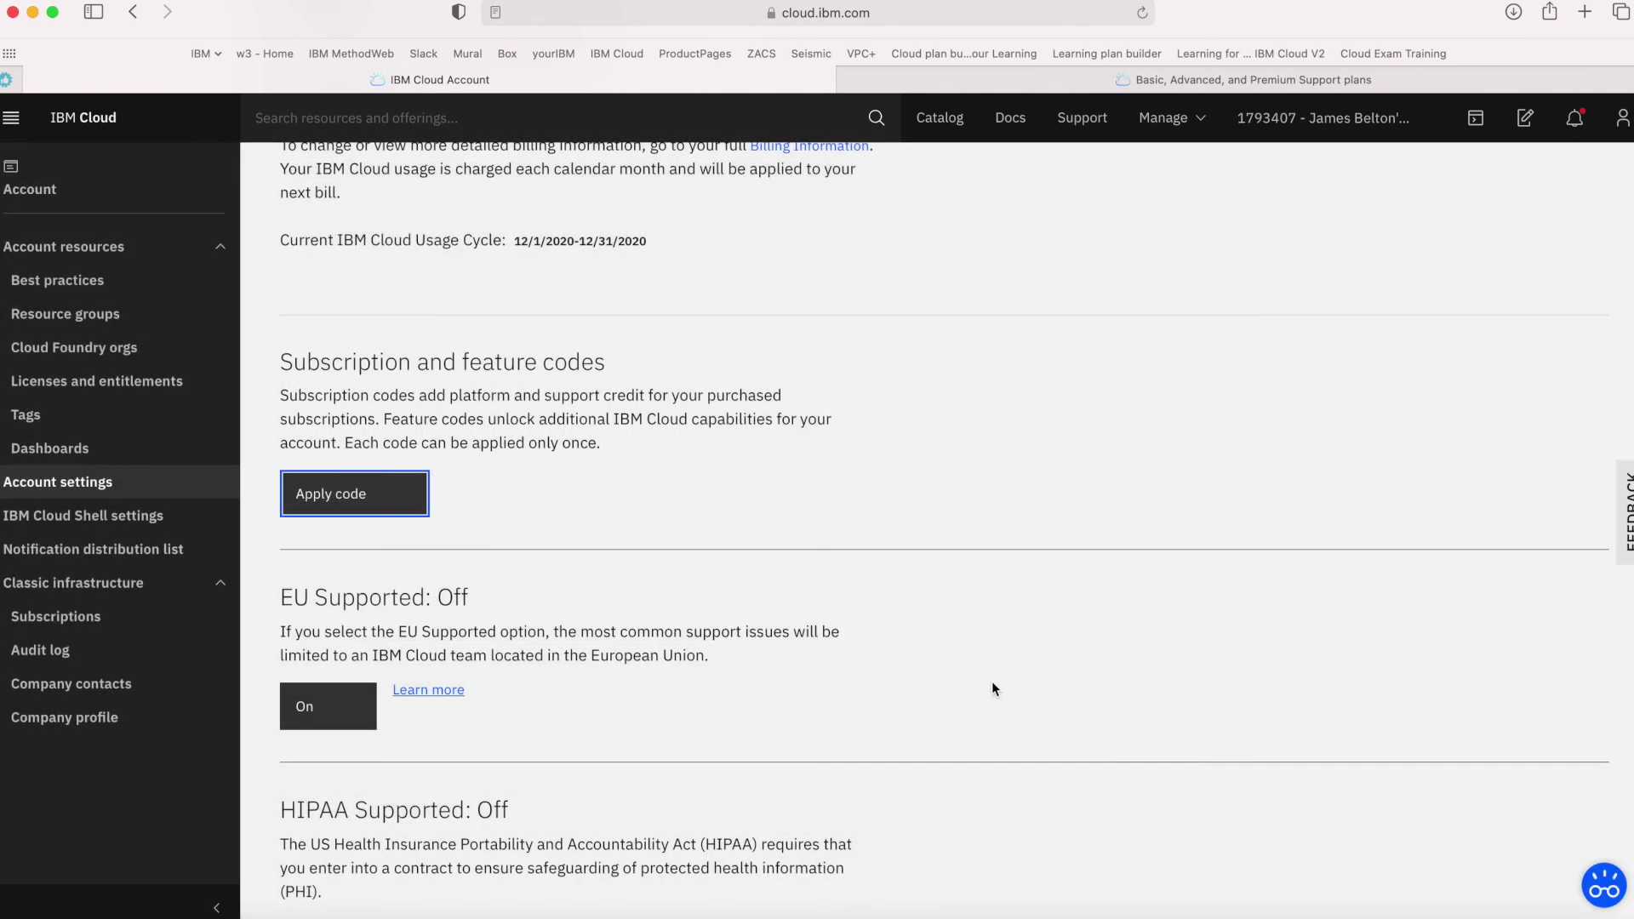
{"action": "scroll", "coordinate": [993, 685], "scroll_direction": "down", "scroll_amount": 5}
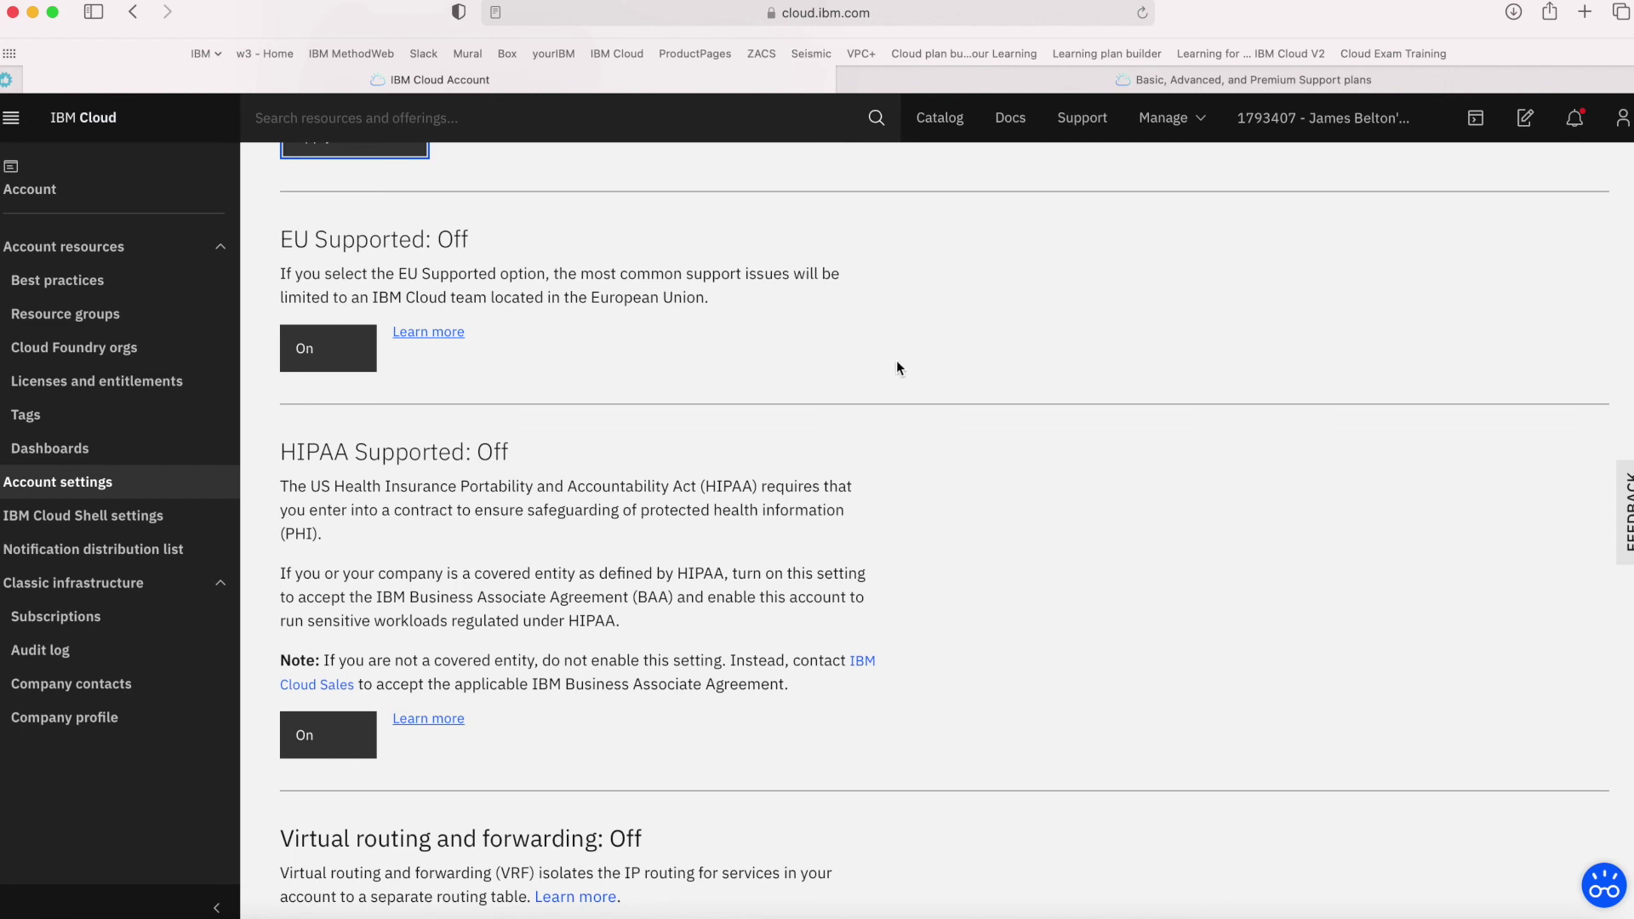
{"action": "left_click", "coordinate": [324, 336]}
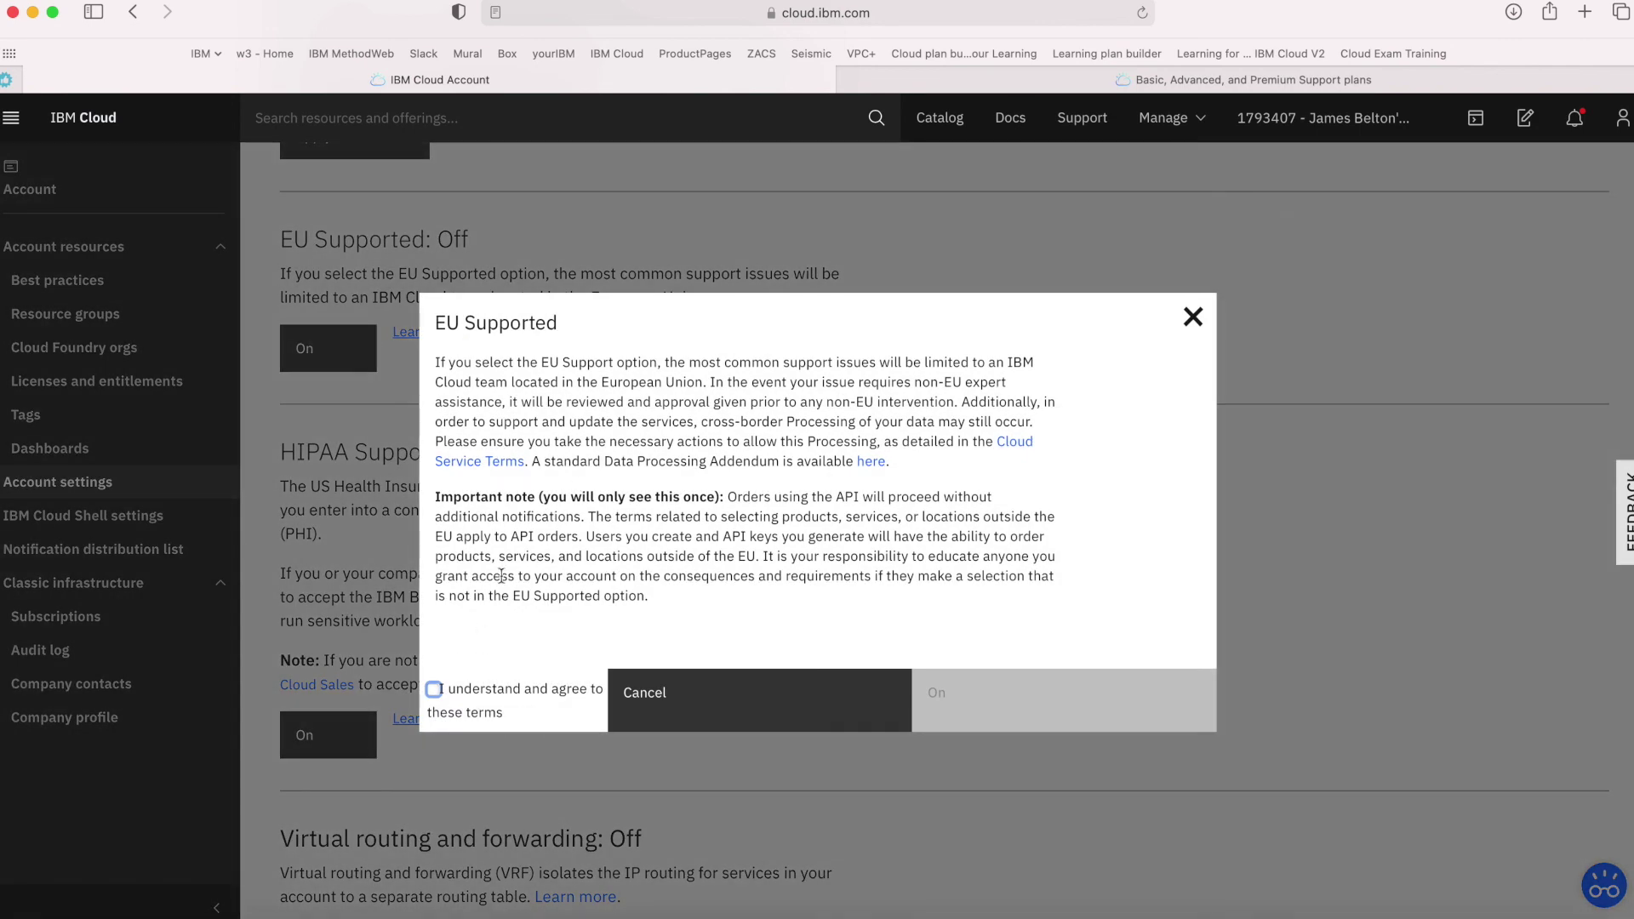
{"action": "left_click", "coordinate": [654, 694]}
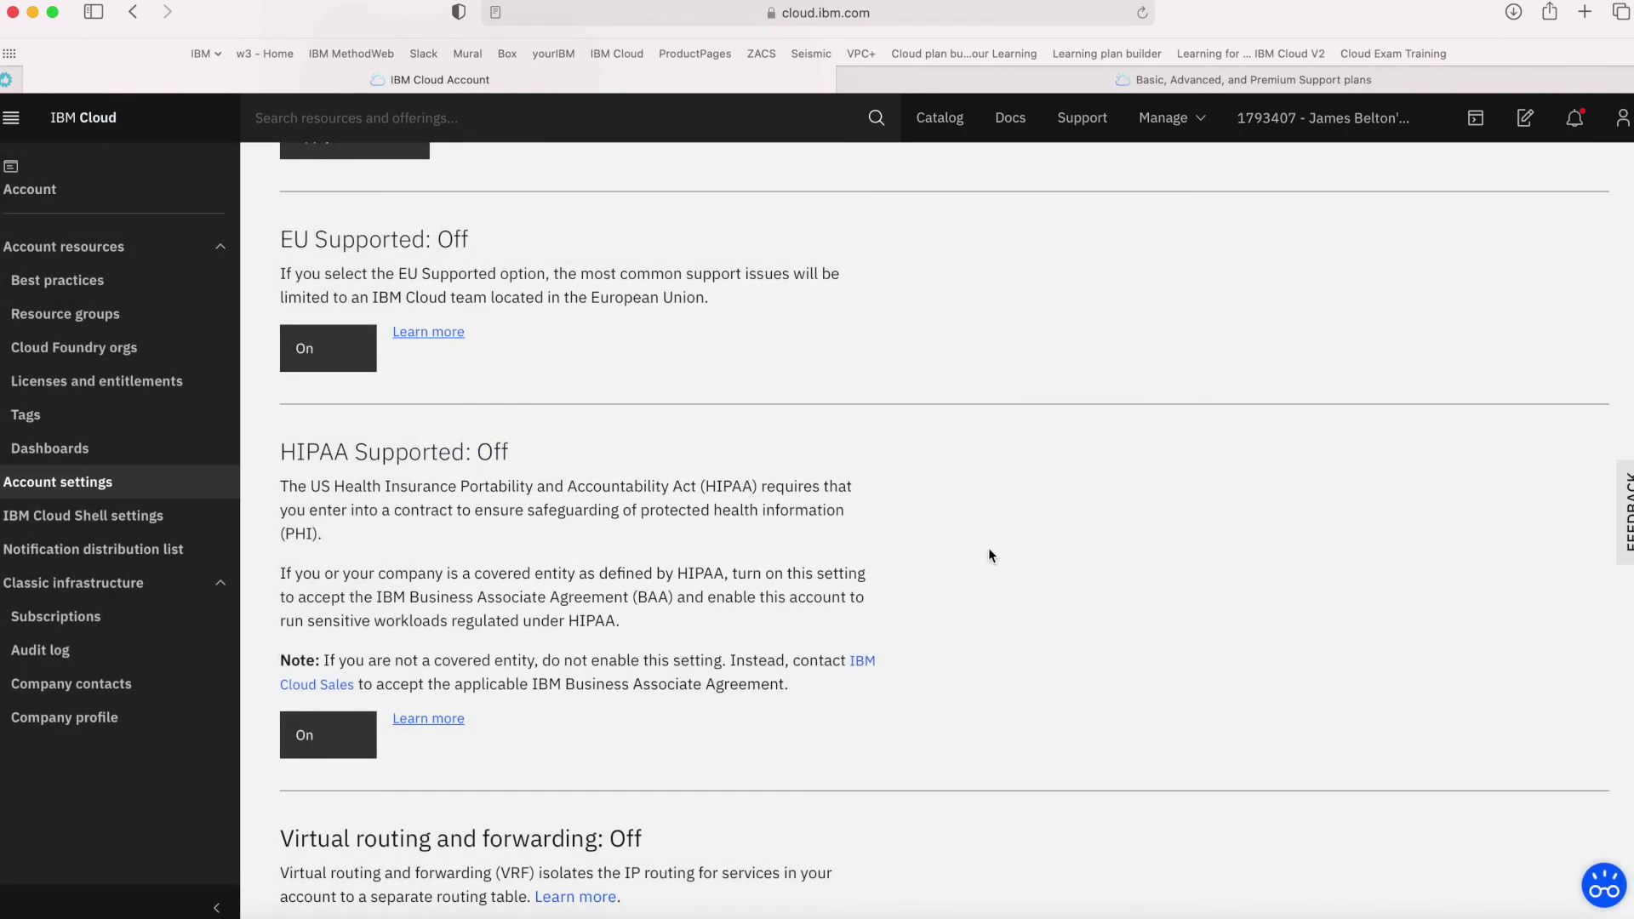
{"action": "scroll", "coordinate": [989, 550], "scroll_direction": "down", "scroll_amount": 5}
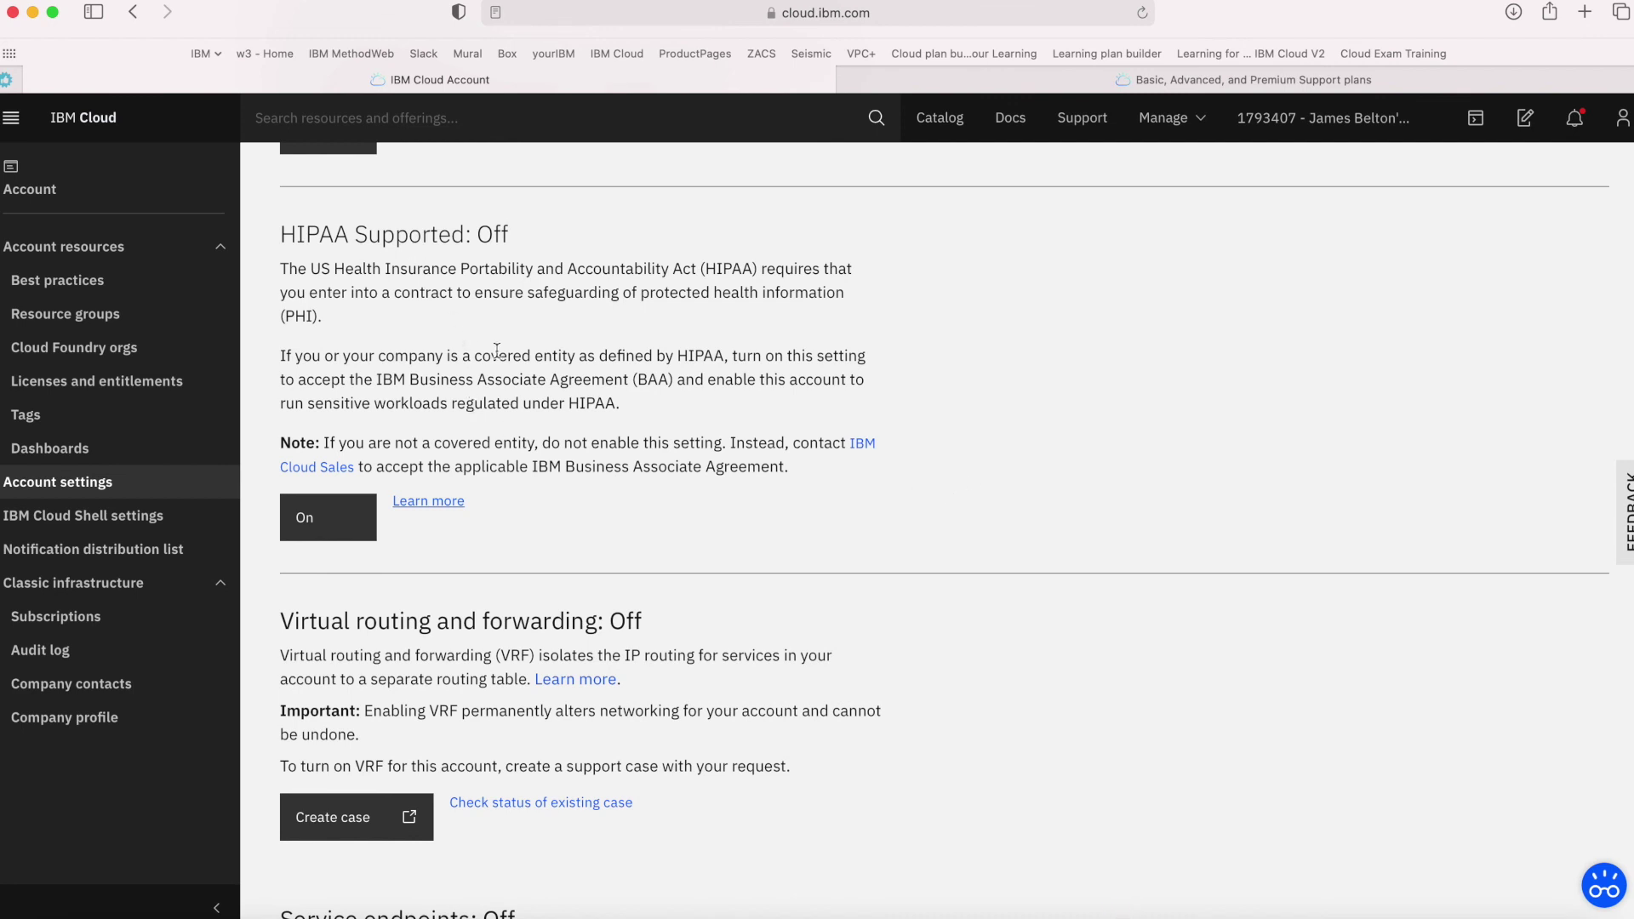
{"action": "scroll", "coordinate": [960, 423], "scroll_direction": "down", "scroll_amount": 5}
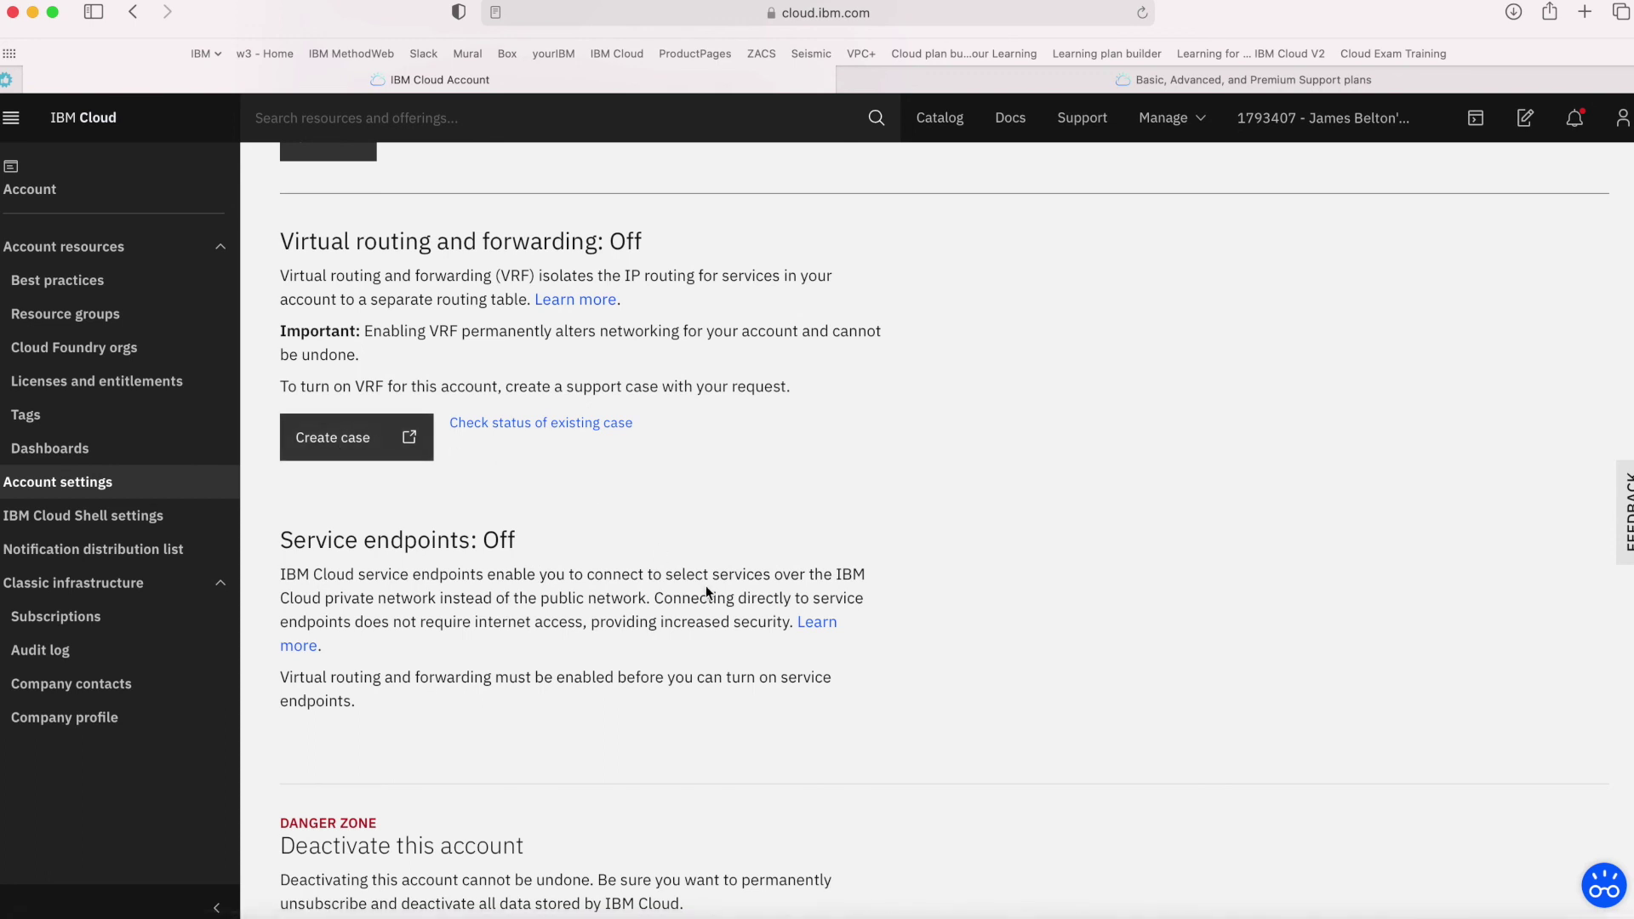
{"action": "scroll", "coordinate": [707, 585], "scroll_direction": "down", "scroll_amount": 1}
{"action": "scroll", "coordinate": [706, 586], "scroll_direction": "down", "scroll_amount": 5}
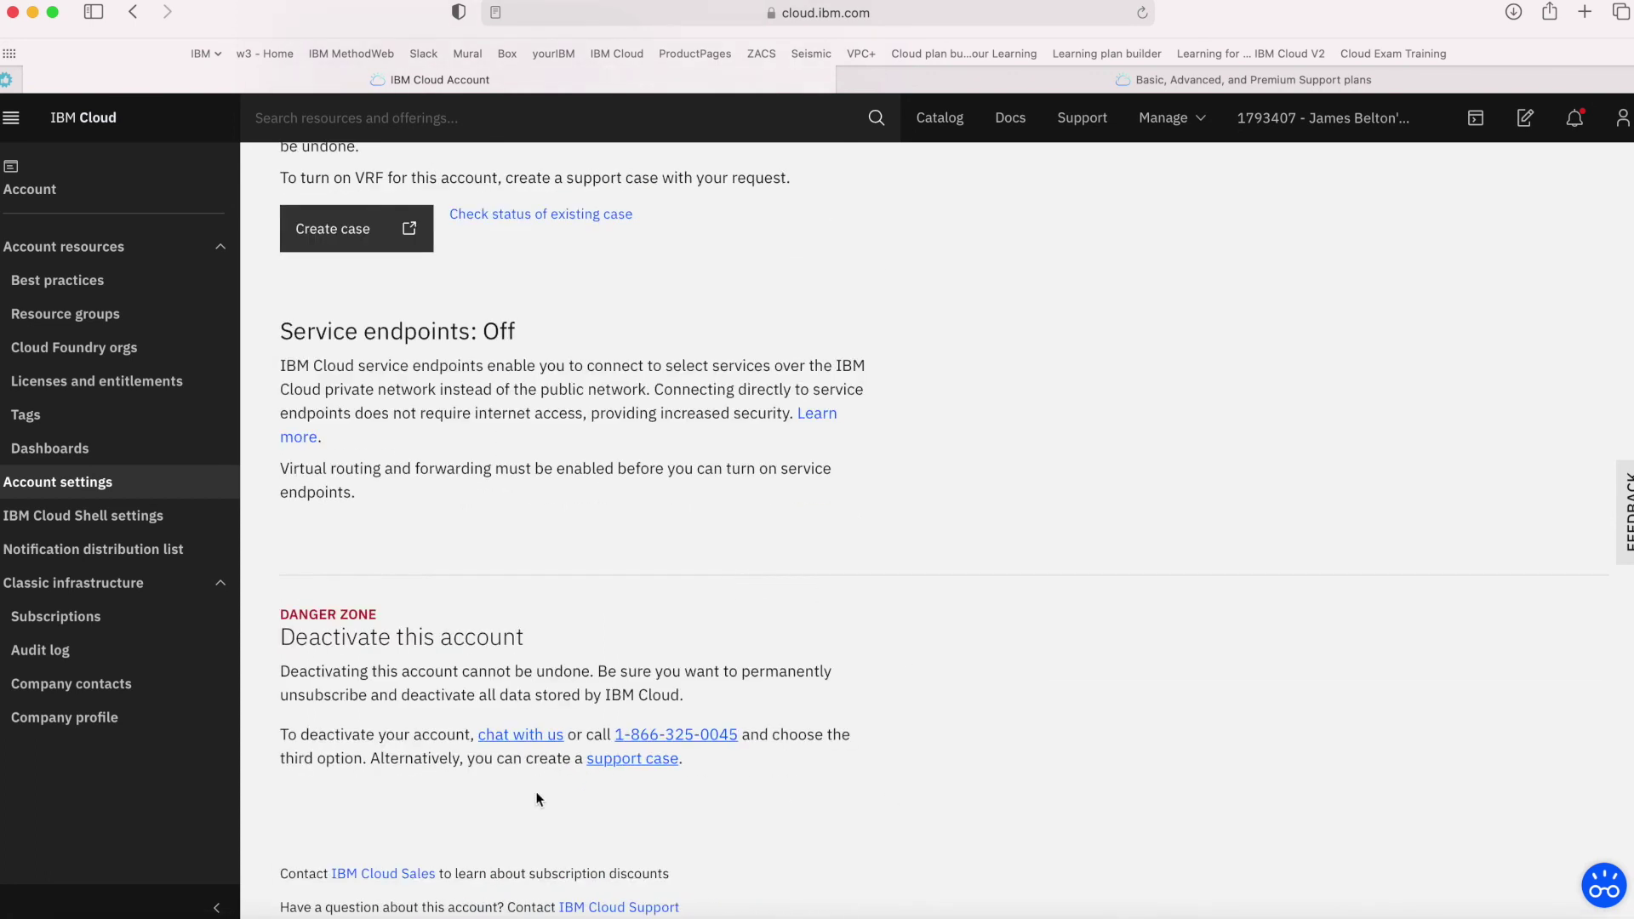